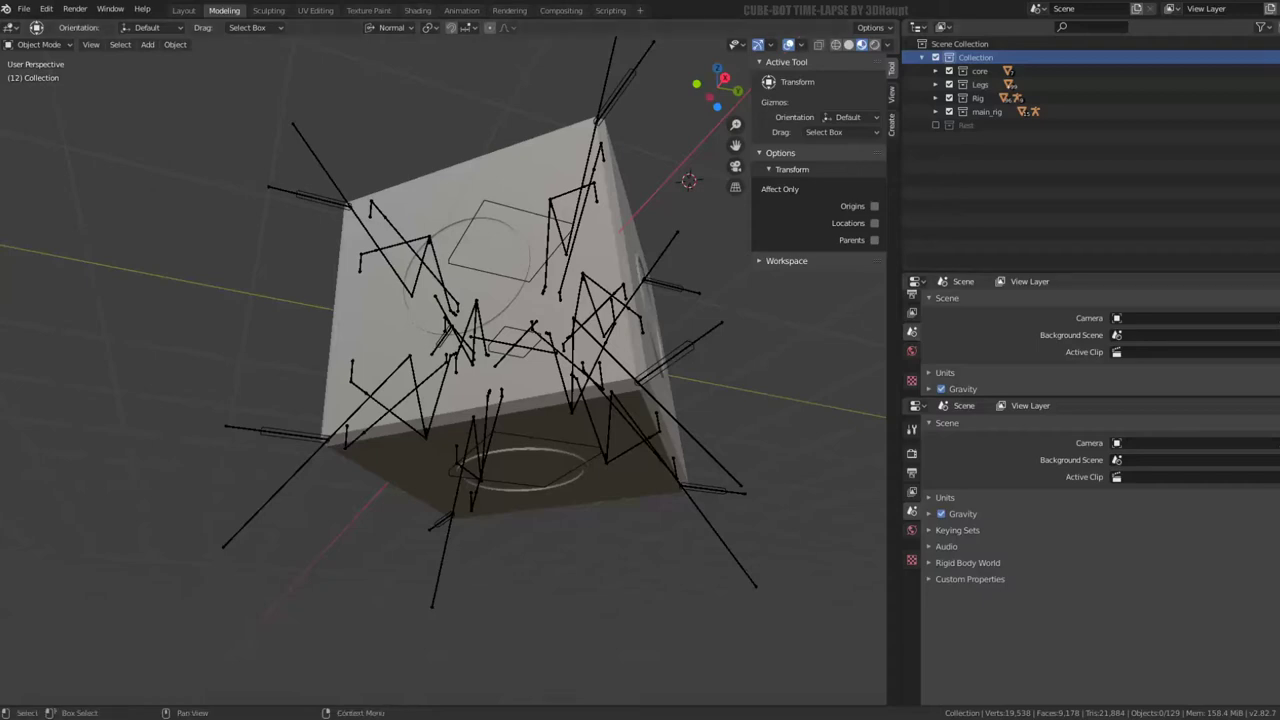
Rename the new collection Version_1, add a child collection named Version_2, and move it beside Version_1
{"action": "double_click", "coordinate": [990, 125]}
{"action": "type", "text": "Version_1"}
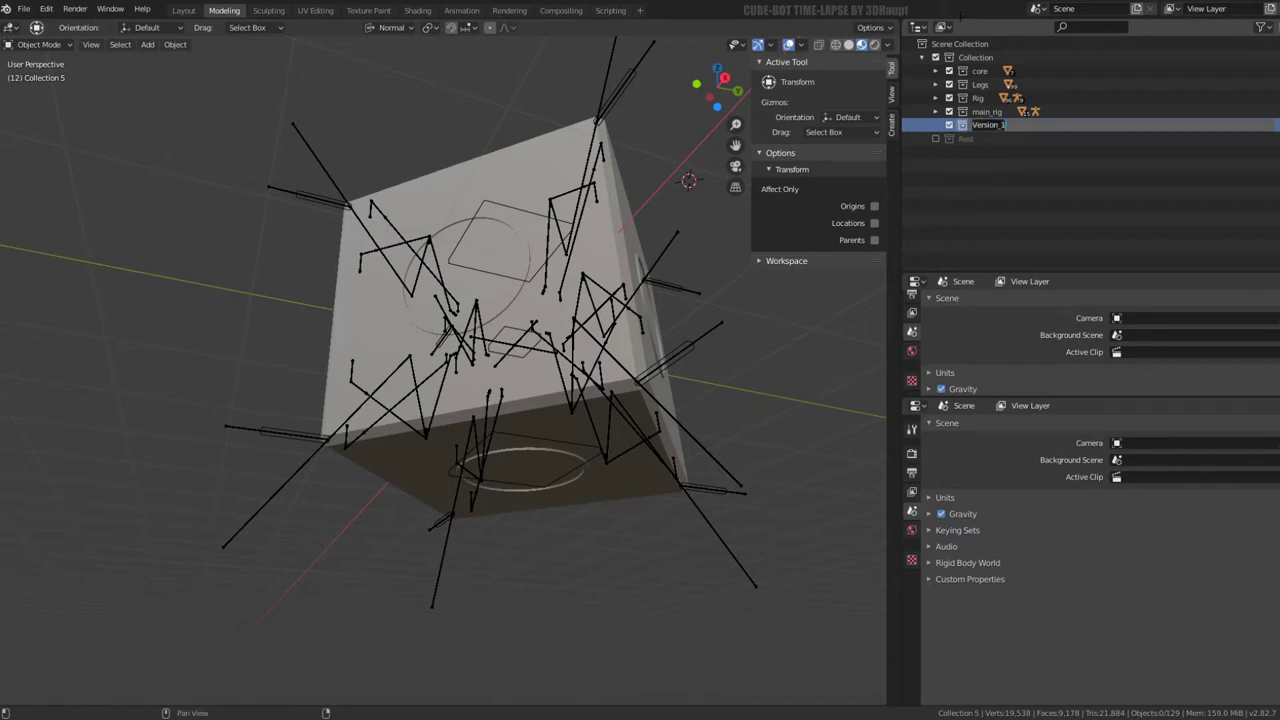
{"action": "key", "text": "Return"}
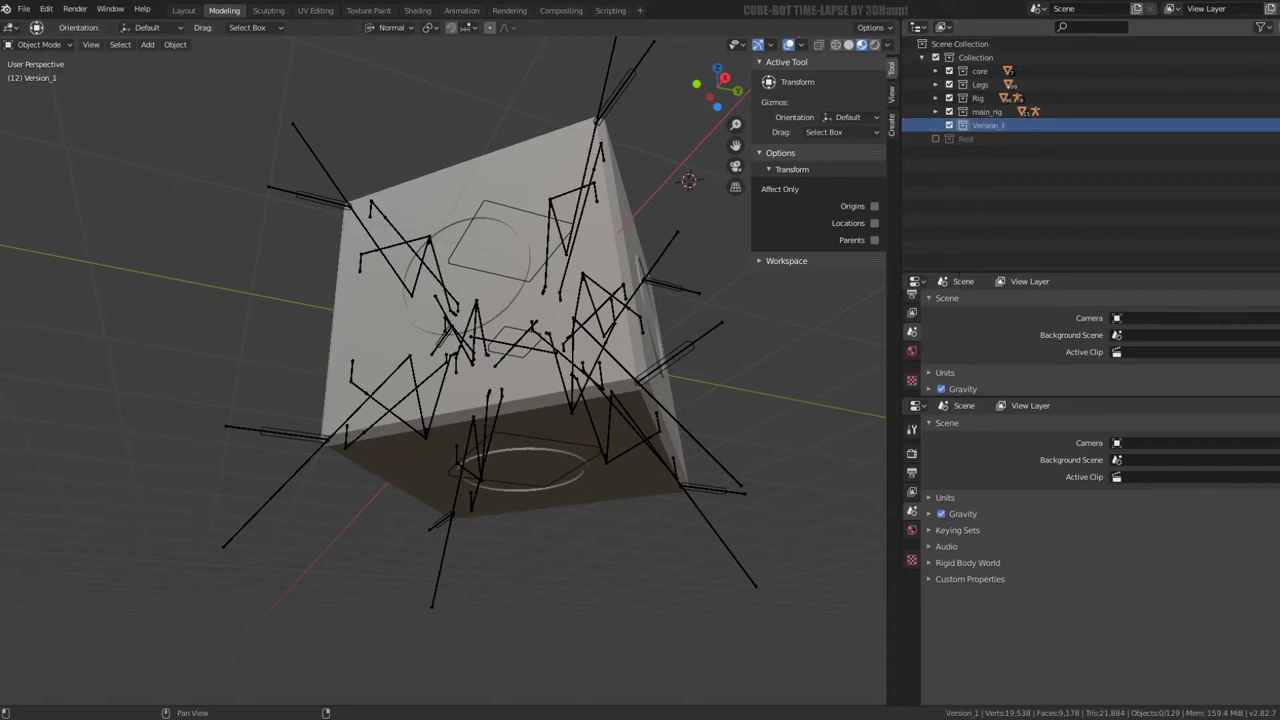
{"action": "key", "text": "c"}
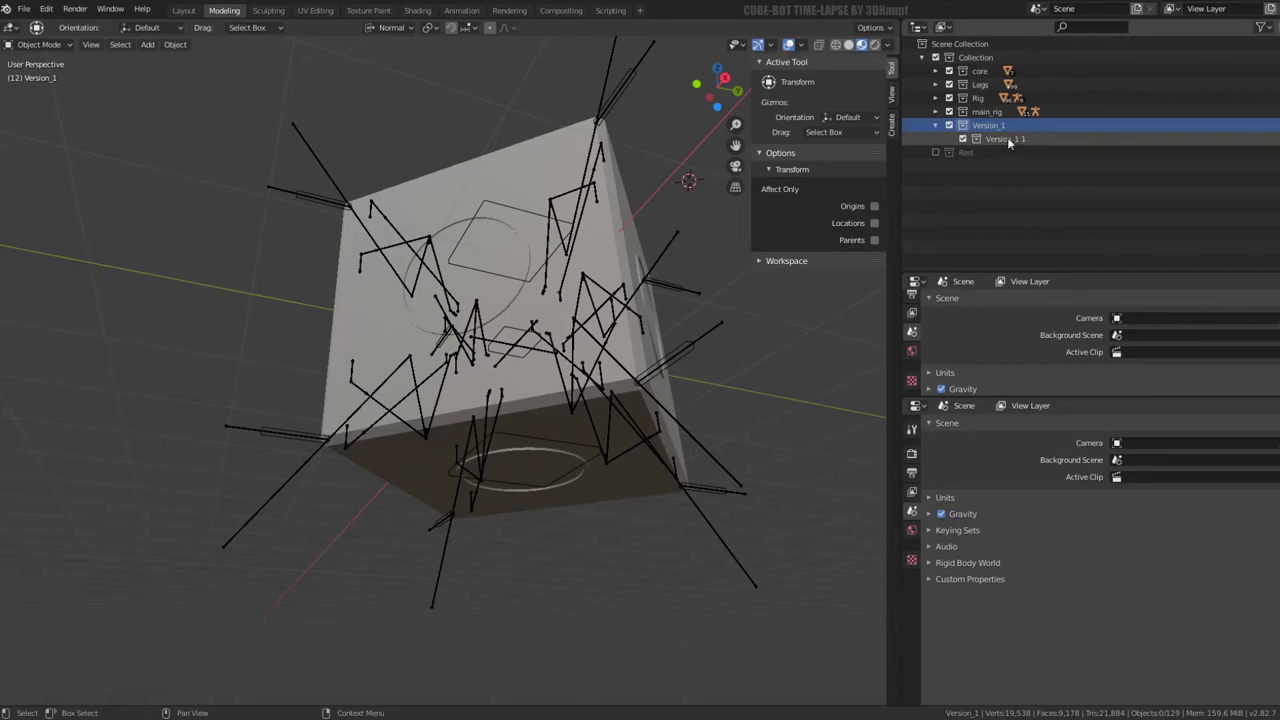
{"action": "double_click", "coordinate": [1008, 140]}
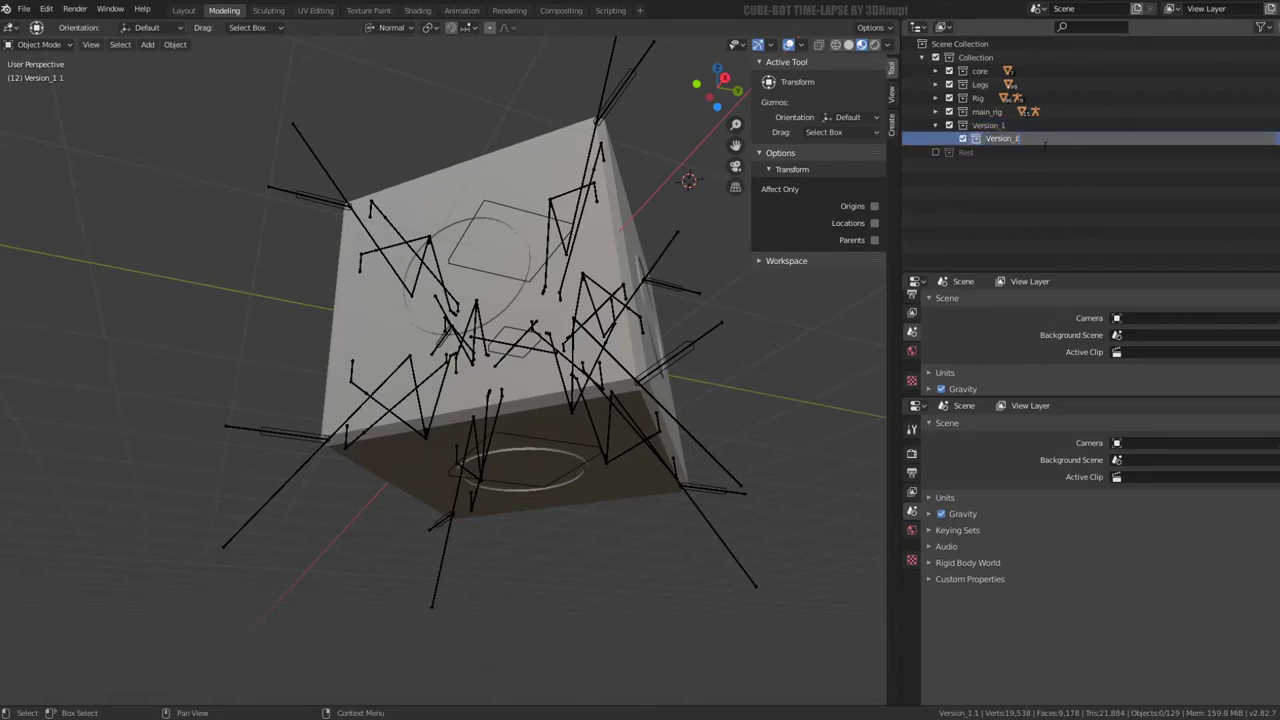
{"action": "type", "text": "2"}
{"action": "key", "text": "Return"}
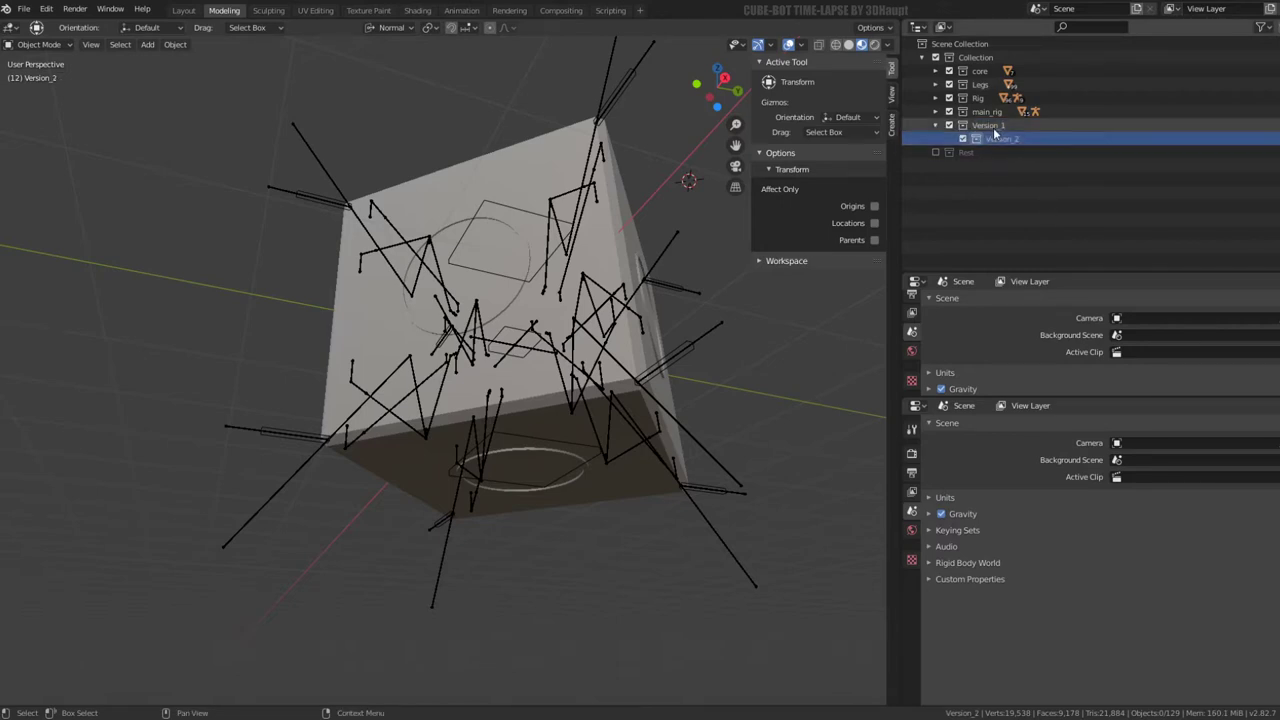
{"action": "left_click_drag", "start_coordinate": [1000, 139], "coordinate": [990, 112]}
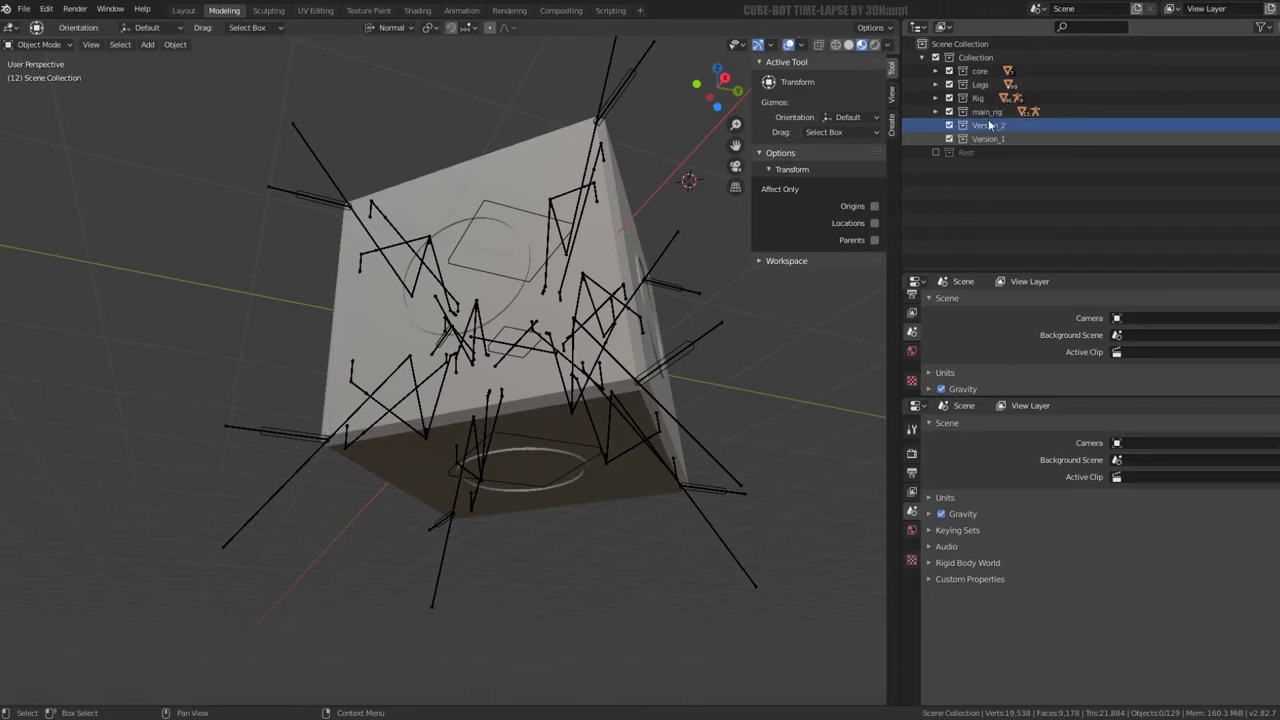
Move the core and Legs collections into Version_2
{"action": "left_click", "coordinate": [980, 73]}
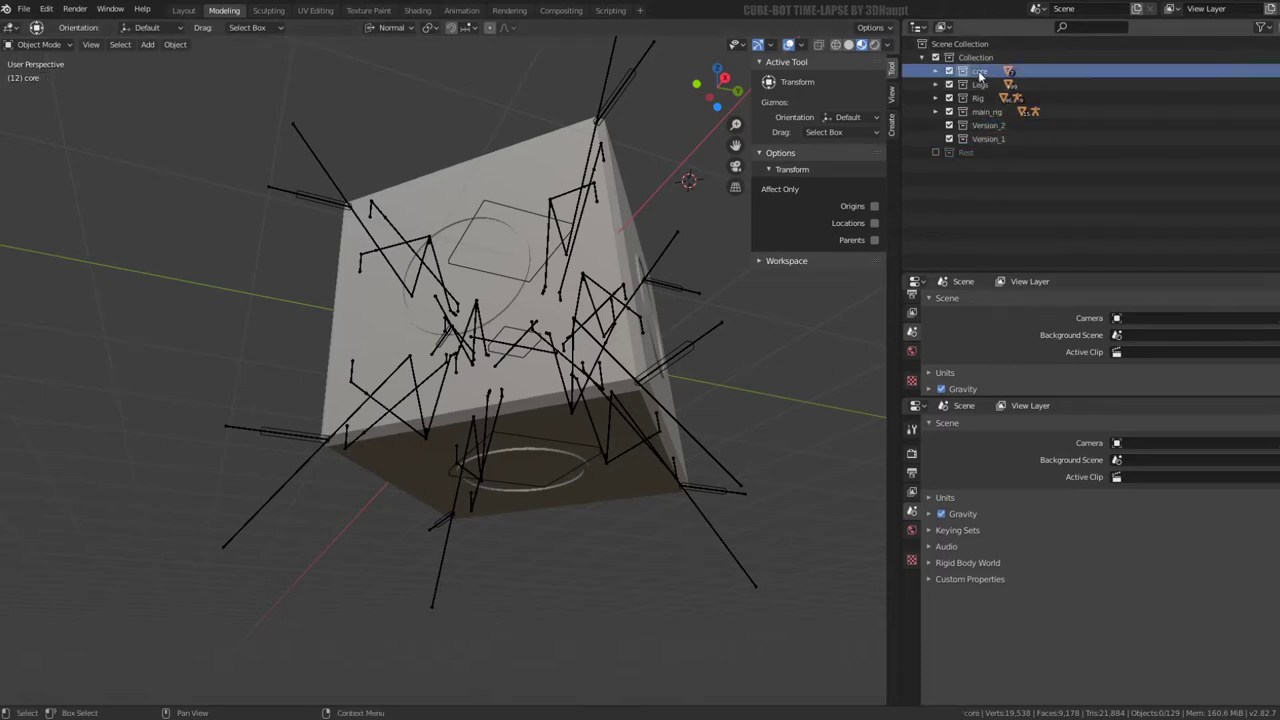
{"action": "left_click", "coordinate": [980, 84], "text": "shift"}
{"action": "left_click_drag", "start_coordinate": [979, 77], "coordinate": [995, 126]}
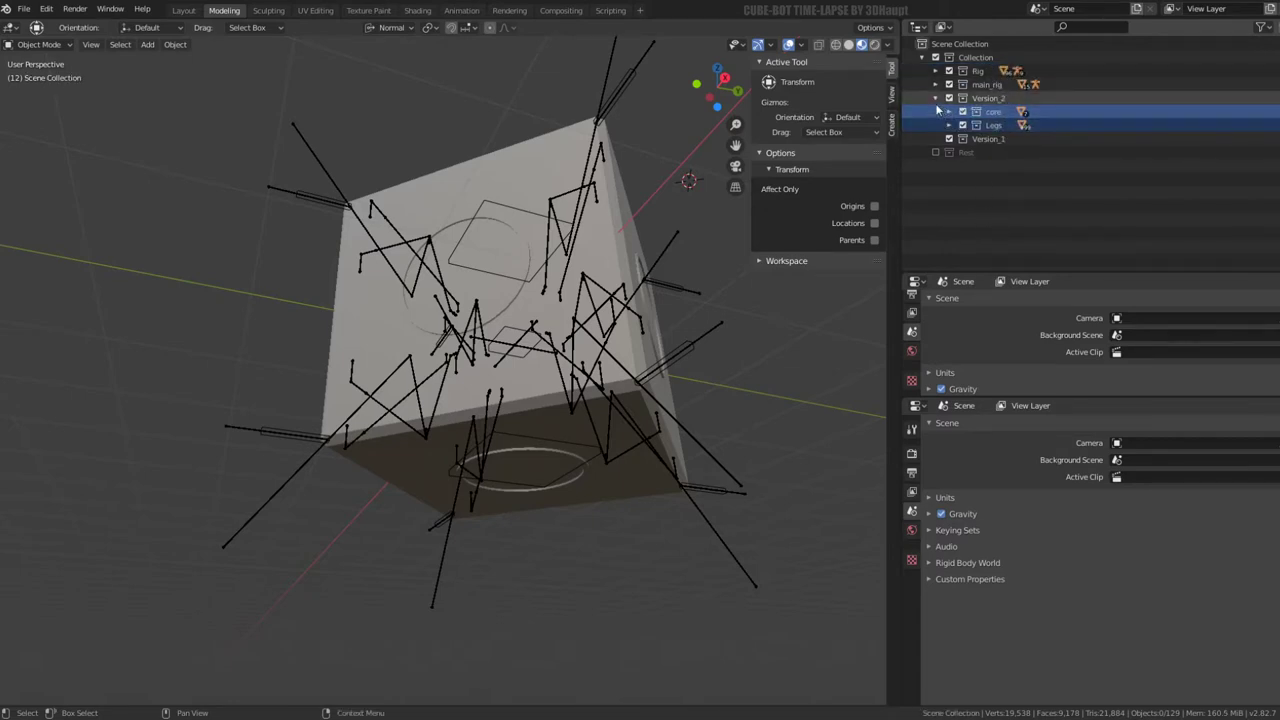
{"action": "left_click", "coordinate": [935, 98]}
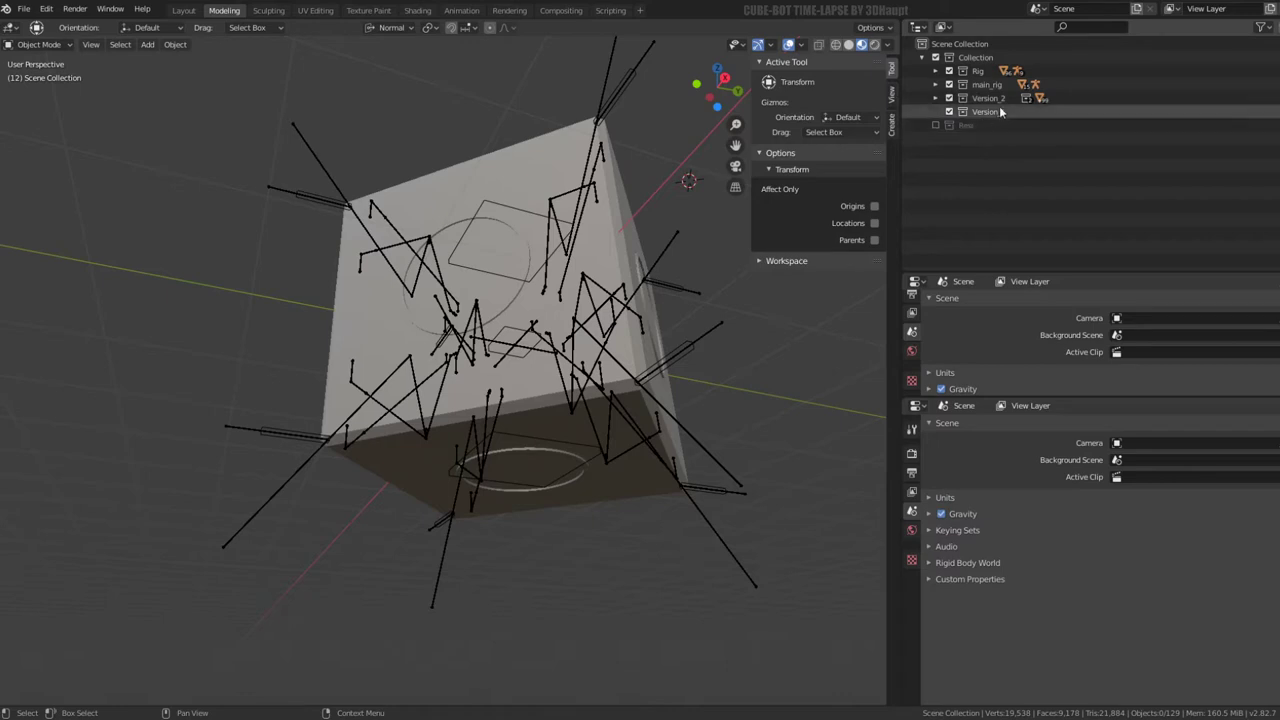
{"action": "left_click", "coordinate": [939, 98]}
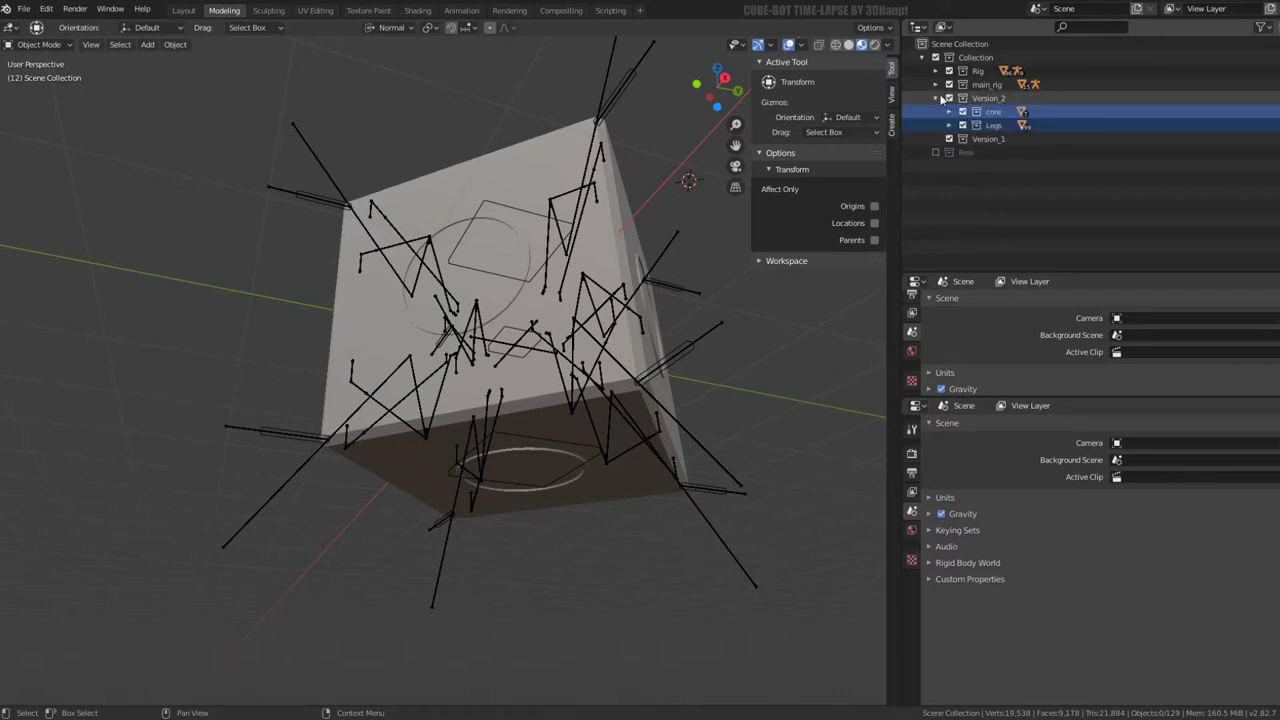
Duplicate the core collection and move the copy core.001 into Version_1
{"action": "right_click", "coordinate": [1001, 118]}
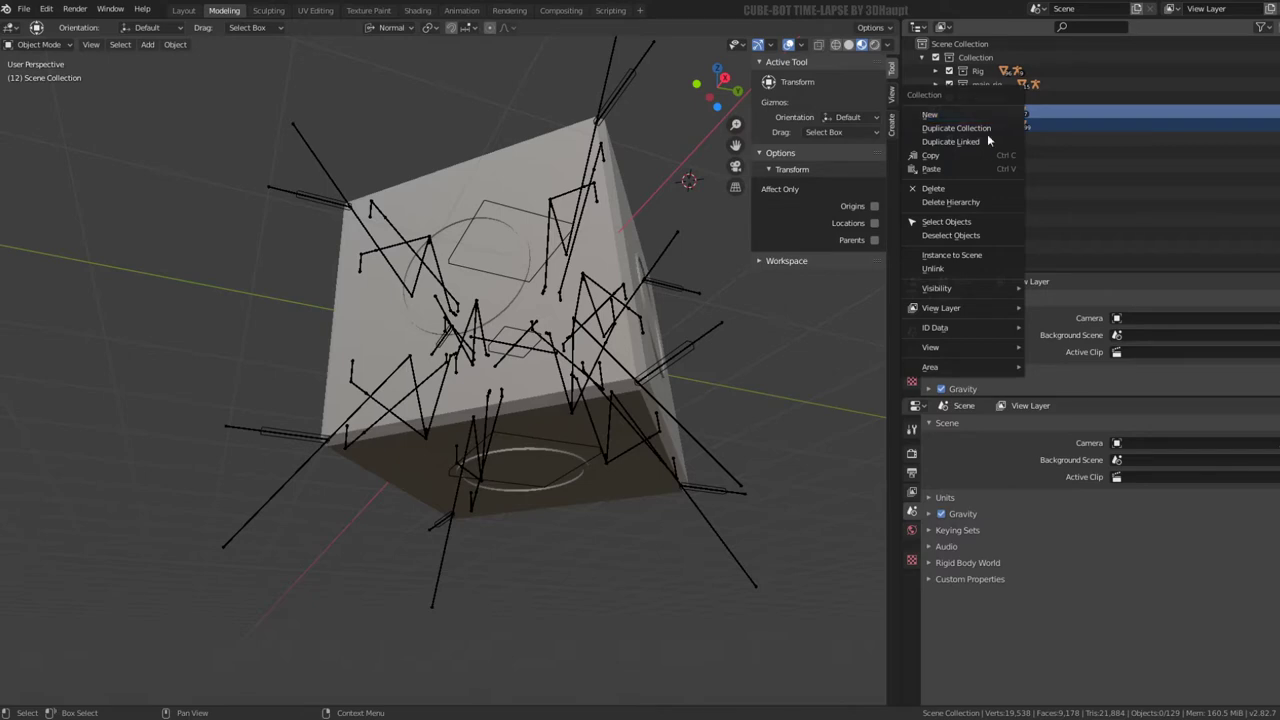
{"action": "left_click", "coordinate": [980, 127]}
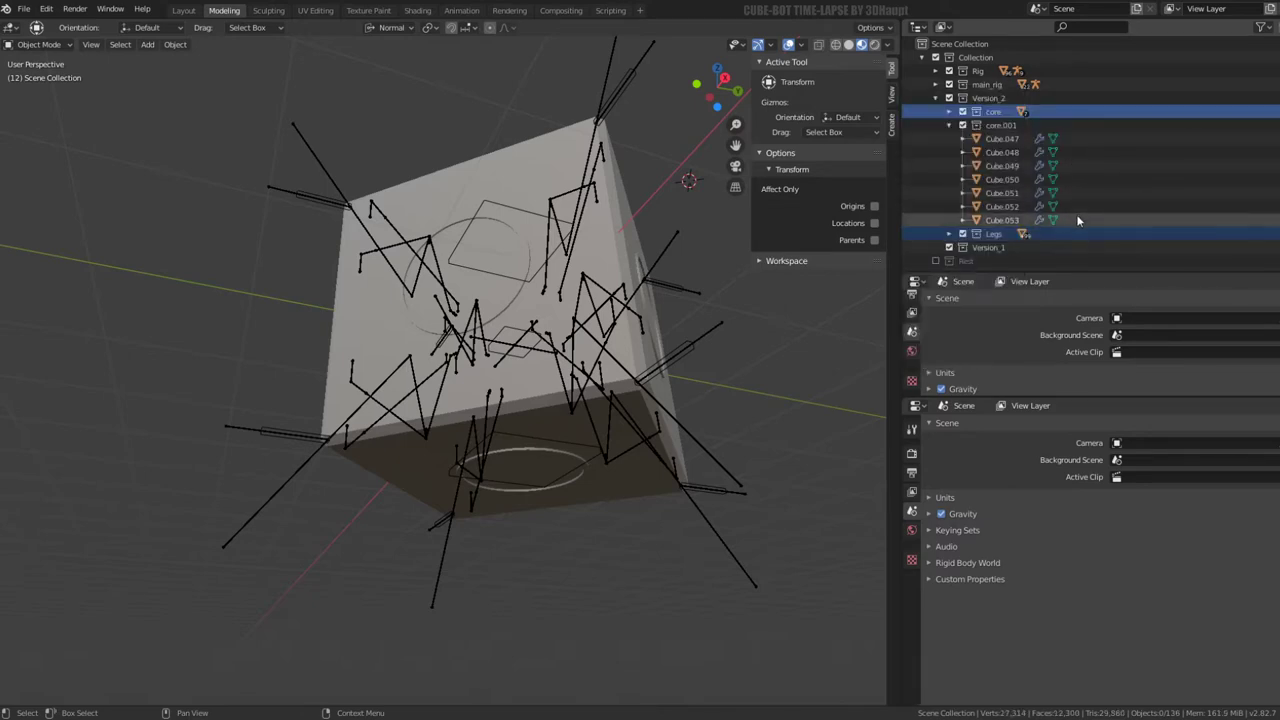
{"action": "left_click", "coordinate": [949, 127]}
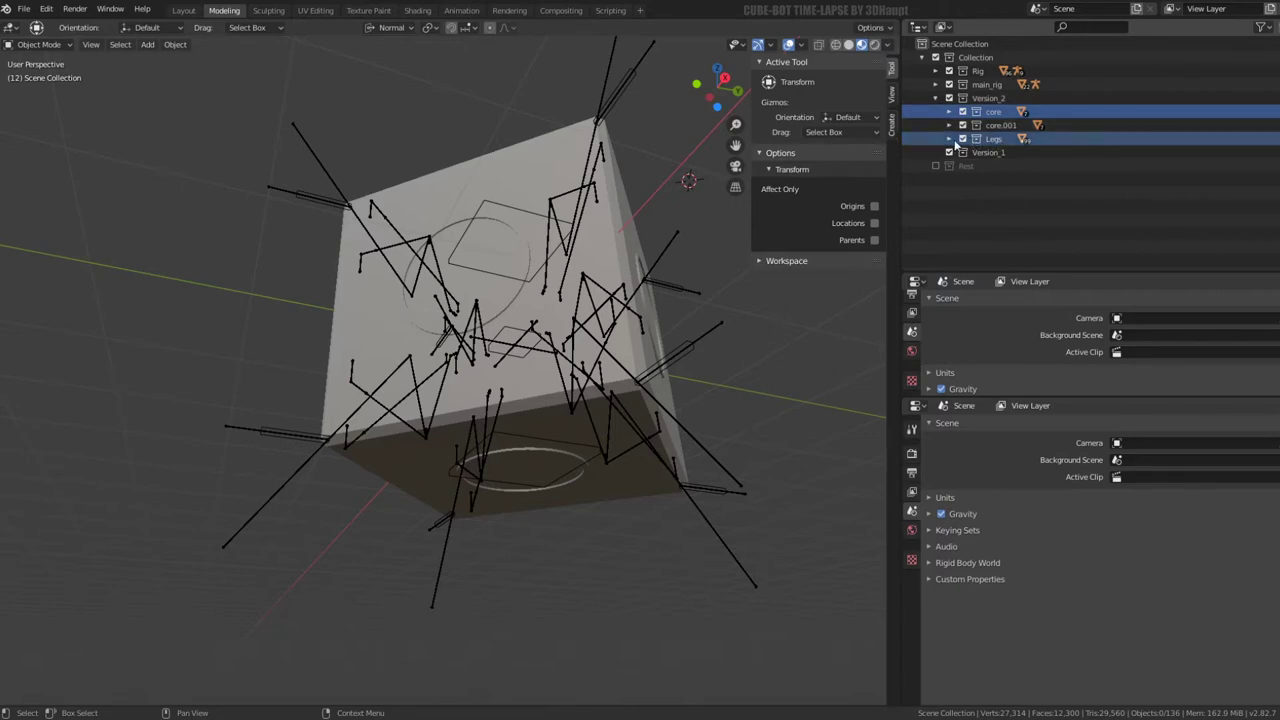
{"action": "left_click", "coordinate": [949, 139]}
{"action": "left_click", "coordinate": [949, 139]}
{"action": "left_click", "coordinate": [998, 124]}
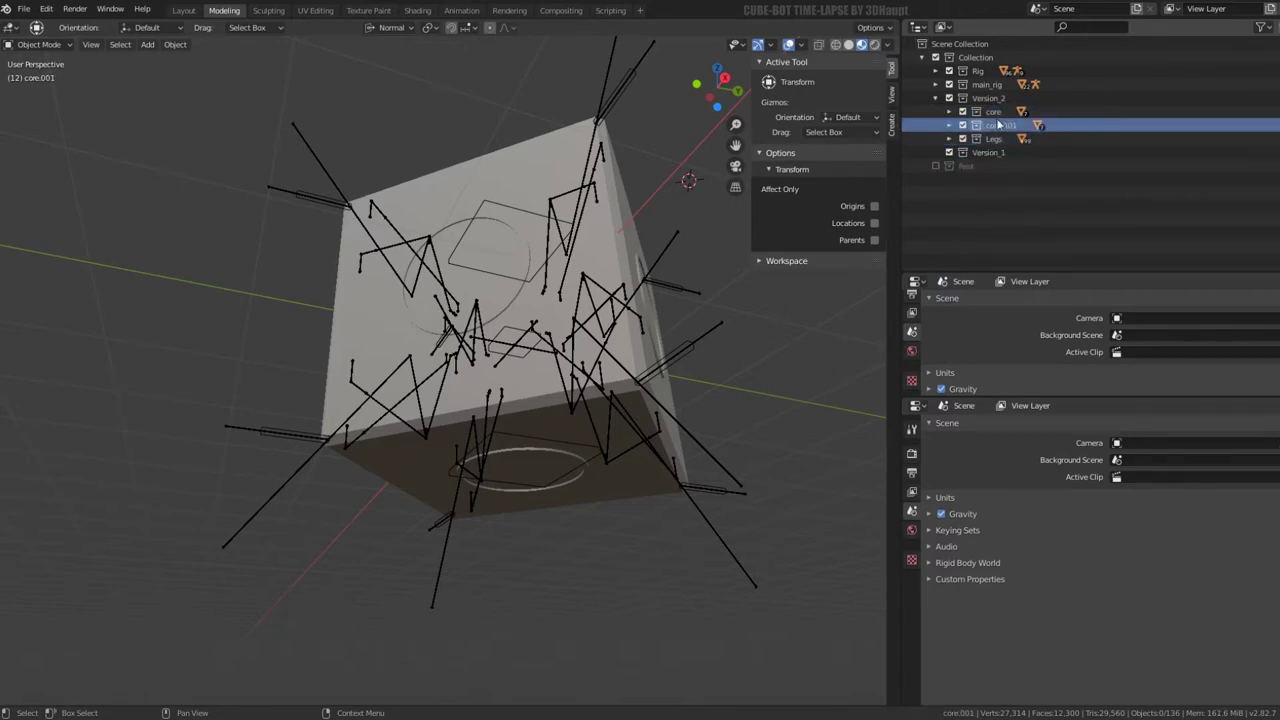
{"action": "left_click_drag", "start_coordinate": [1008, 131], "coordinate": [997, 150]}
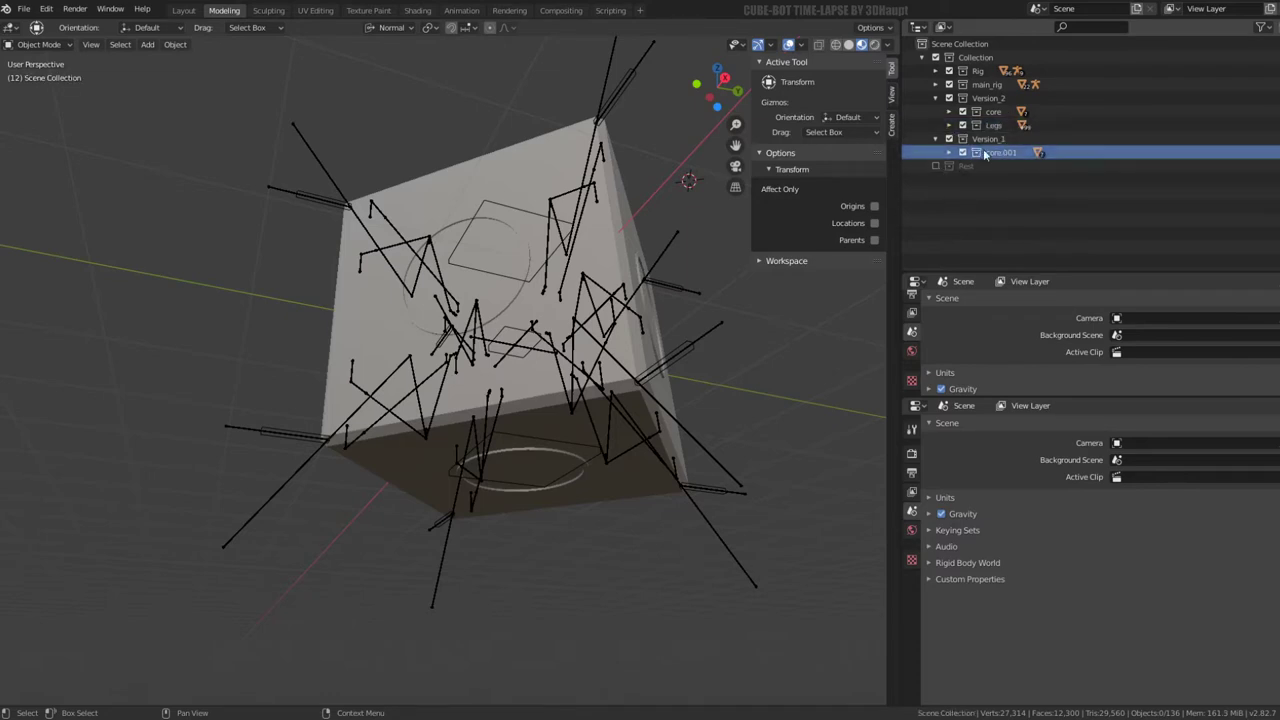
Duplicate the Legs collection and move the copy Legs.001 into Version_1
{"action": "left_click", "coordinate": [995, 125]}
{"action": "right_click", "coordinate": [997, 128]}
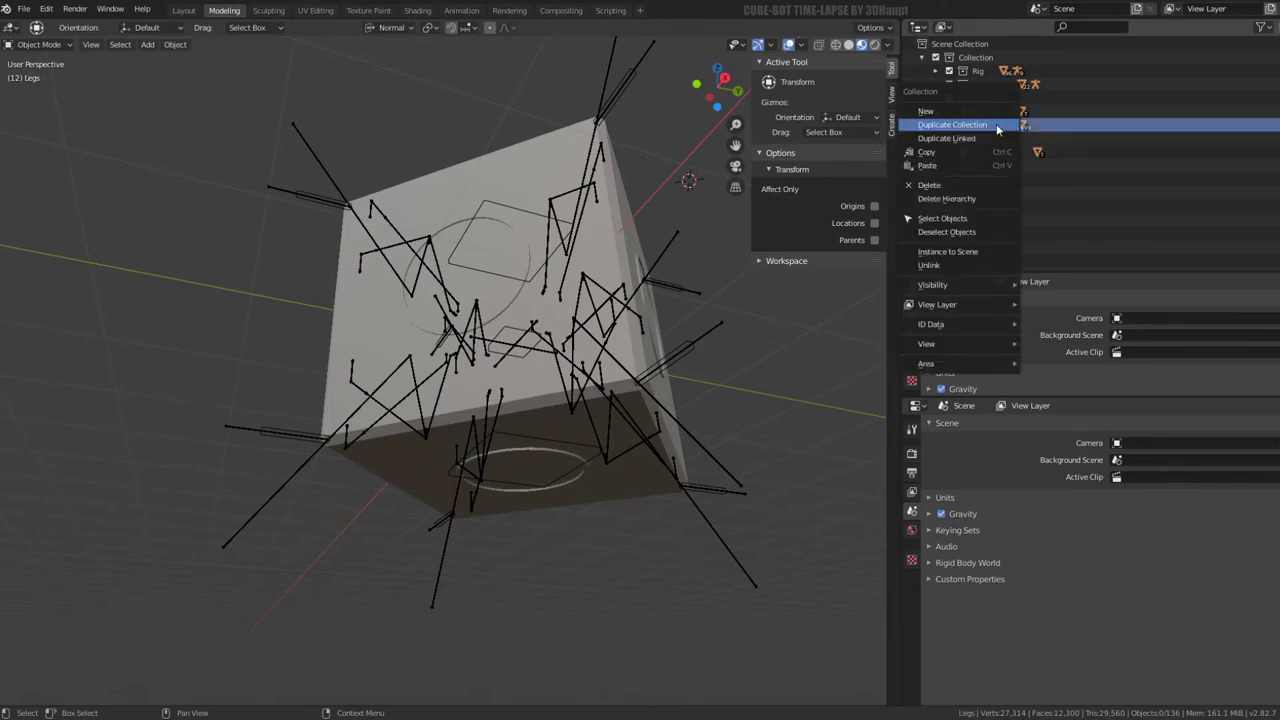
{"action": "left_click", "coordinate": [997, 125]}
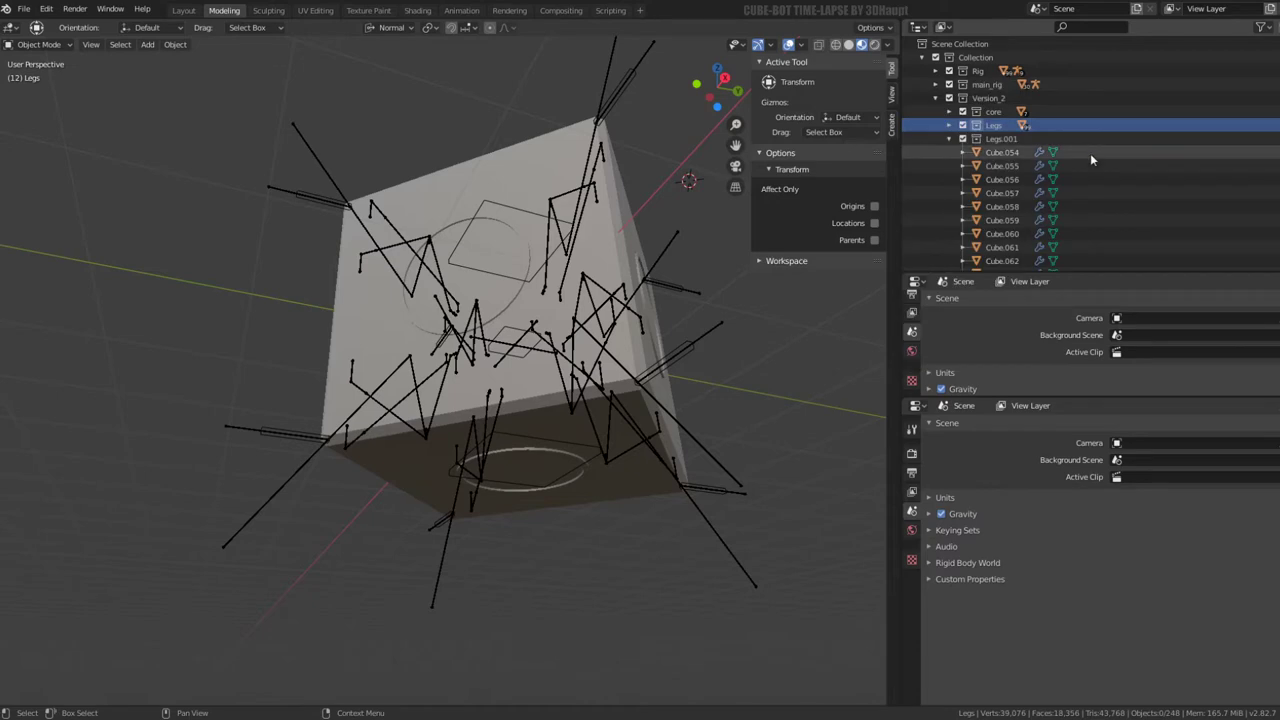
{"action": "left_click", "coordinate": [952, 142]}
{"action": "left_click_drag", "start_coordinate": [997, 139], "coordinate": [992, 164]}
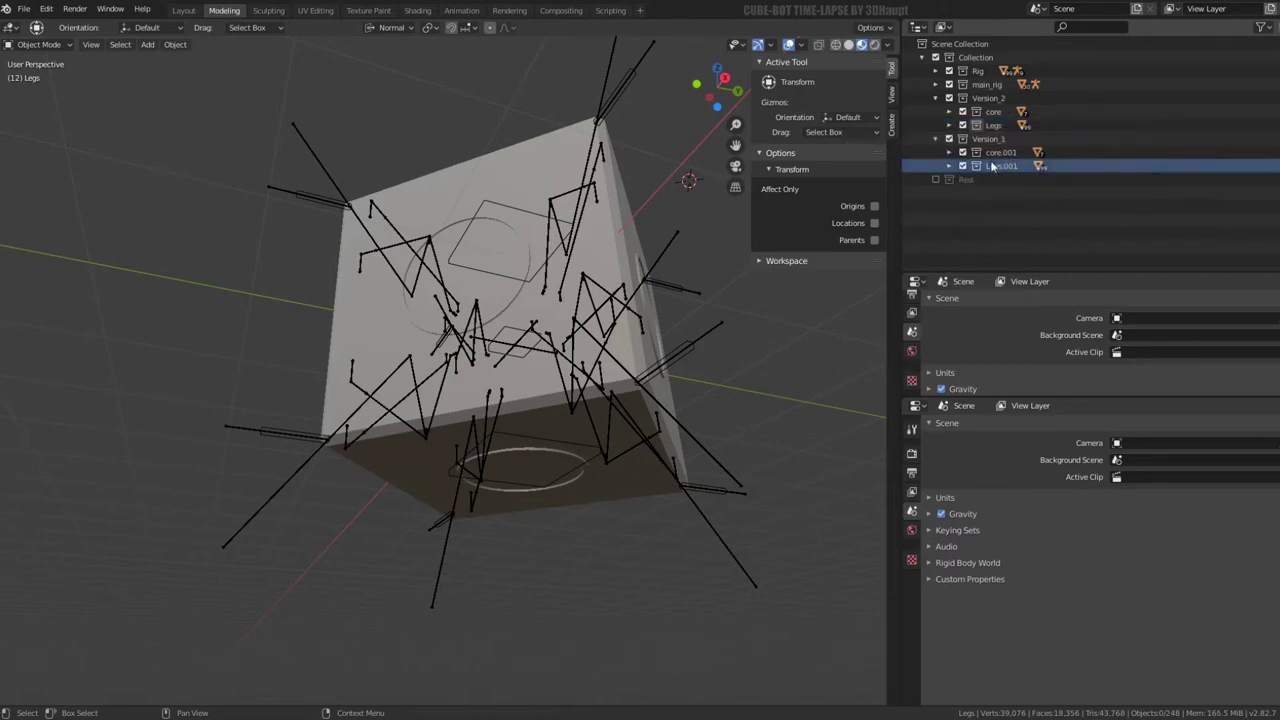
Exclude Version_1 from the view layer, keeping Legs included
{"action": "left_click", "coordinate": [935, 139]}
{"action": "left_click", "coordinate": [948, 140]}
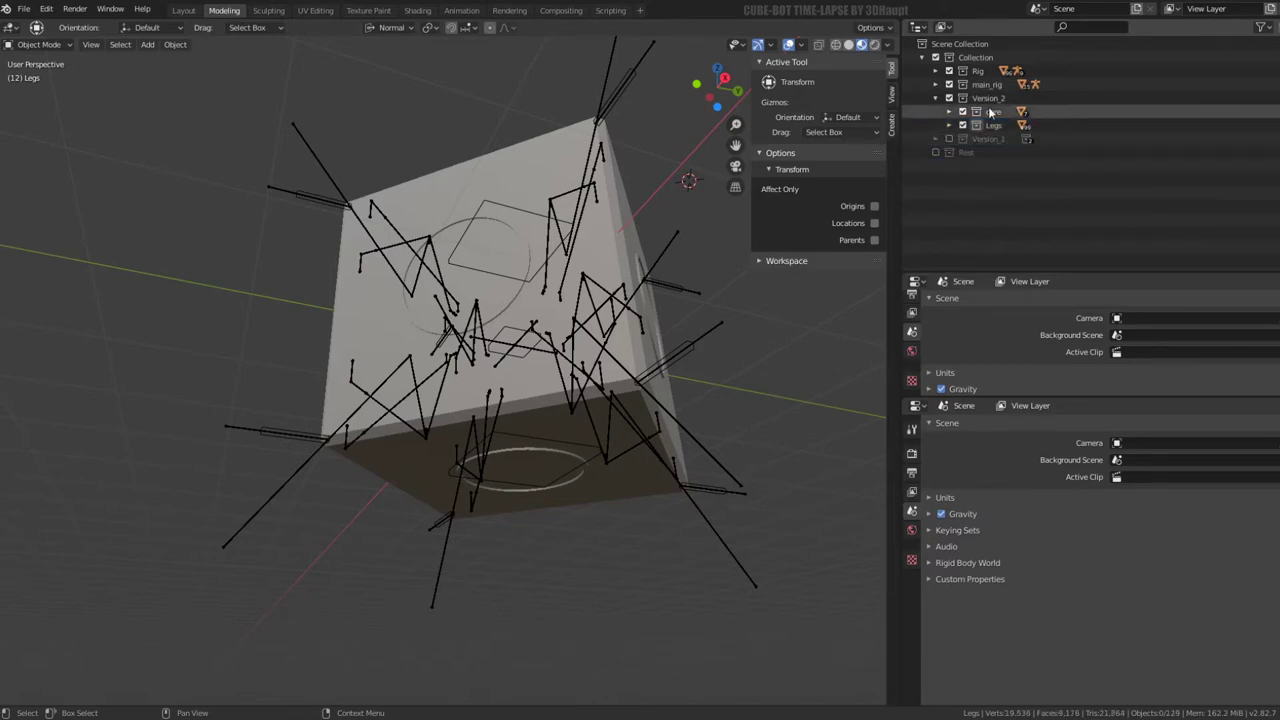
{"action": "left_click", "coordinate": [963, 125]}
{"action": "left_click", "coordinate": [963, 125]}
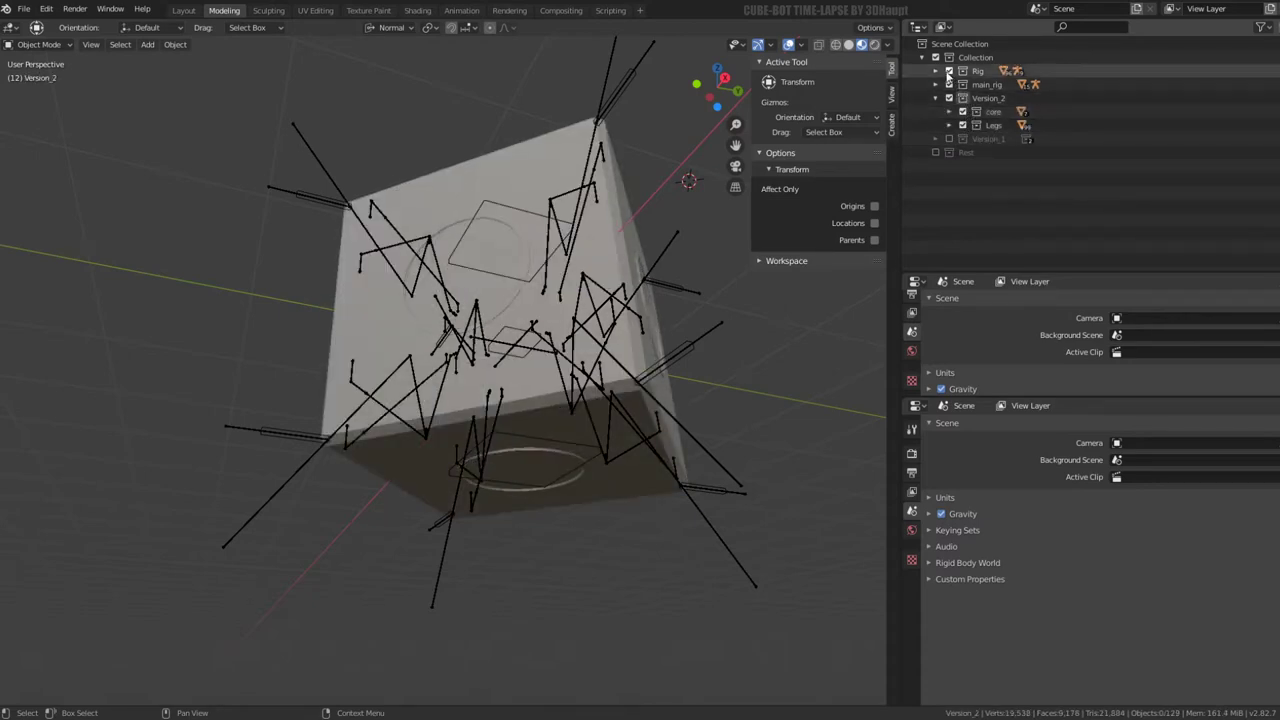
Exclude the Rig and main_rig collections, then select shell panel Cylinder.003 on the bare cube
{"action": "left_click", "coordinate": [949, 71]}
{"action": "left_click", "coordinate": [949, 85]}
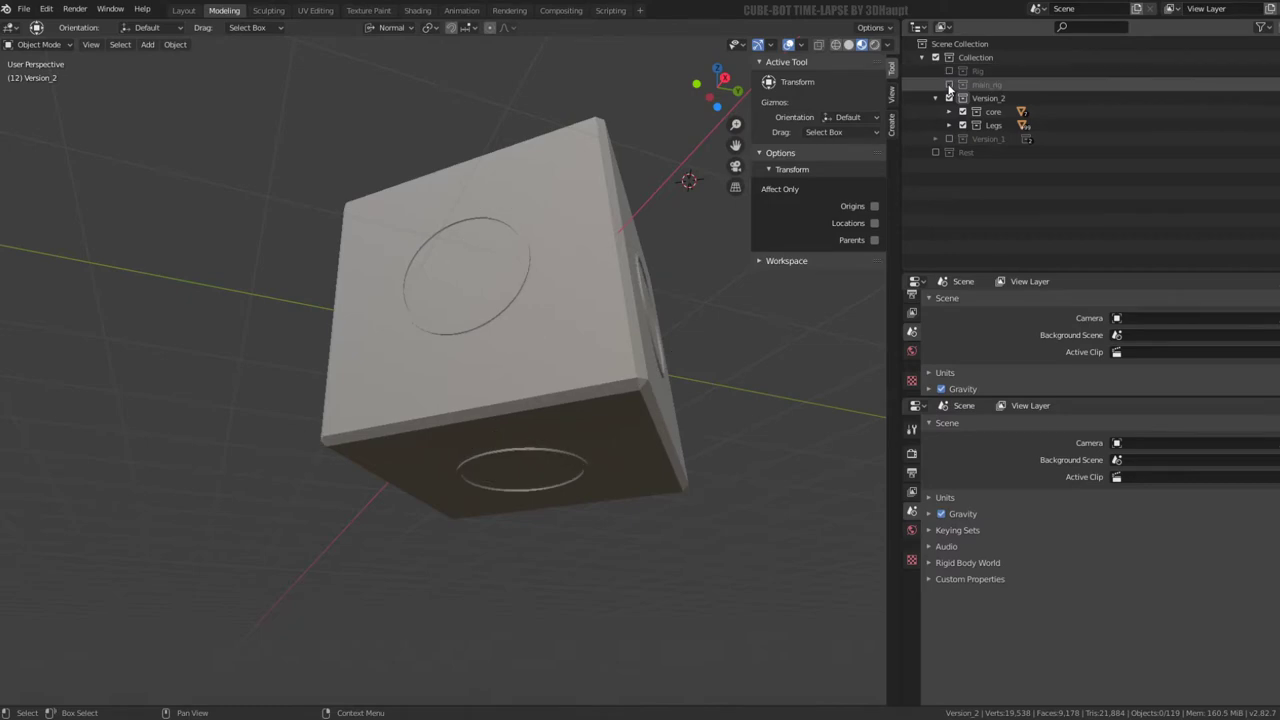
{"action": "left_click", "coordinate": [23, 9]}
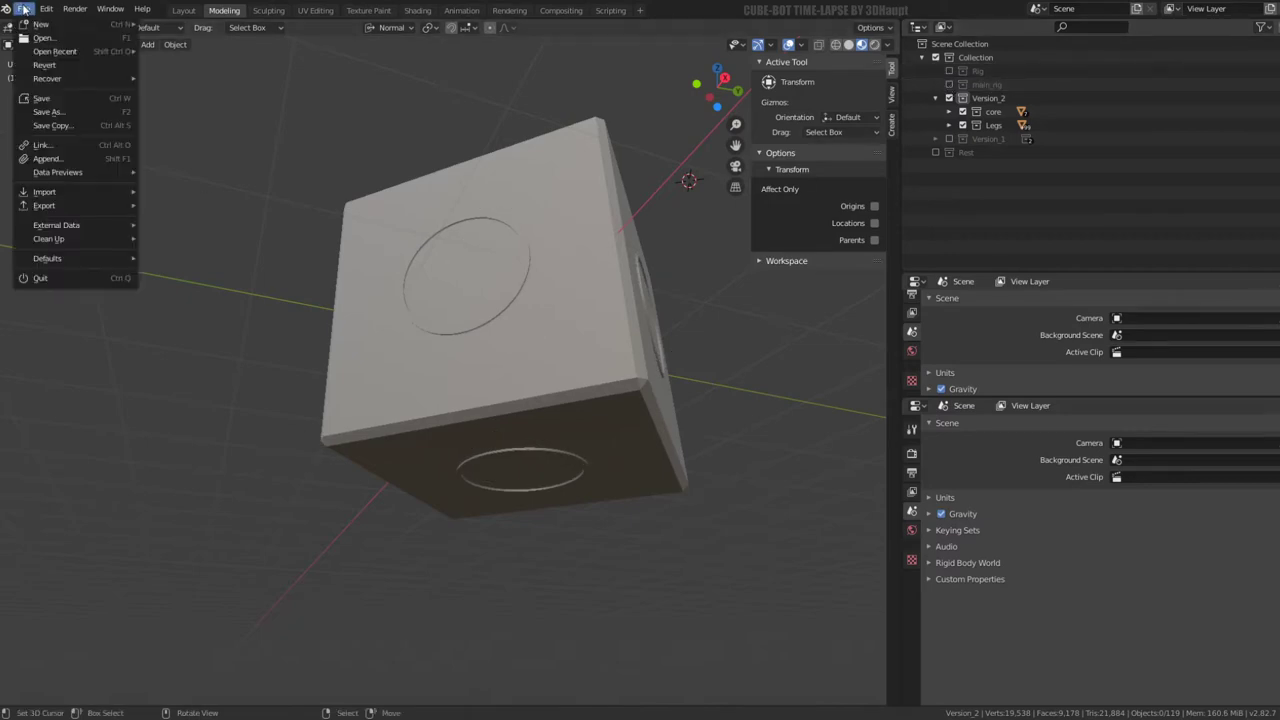
{"action": "left_click", "coordinate": [540, 390]}
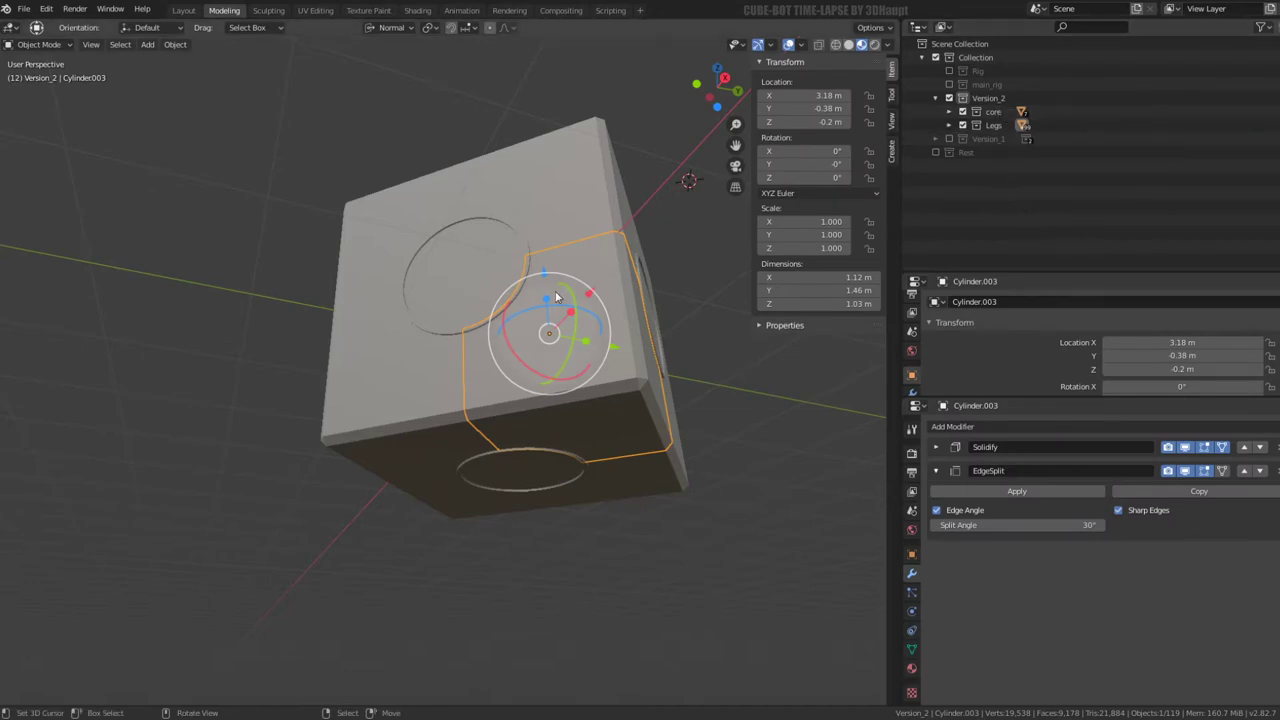
Select several shell panels including Cylinder.050, hide them to view Cube.025, then reveal them again
{"action": "mouse_move", "coordinate": [556, 300]}
{"action": "middle_mouse_down"}
{"action": "mouse_move", "coordinate": [523, 259]}
{"action": "mouse_move", "coordinate": [545, 312]}
{"action": "middle_mouse_up"}
{"action": "left_click", "coordinate": [700, 410], "text": "shift"}
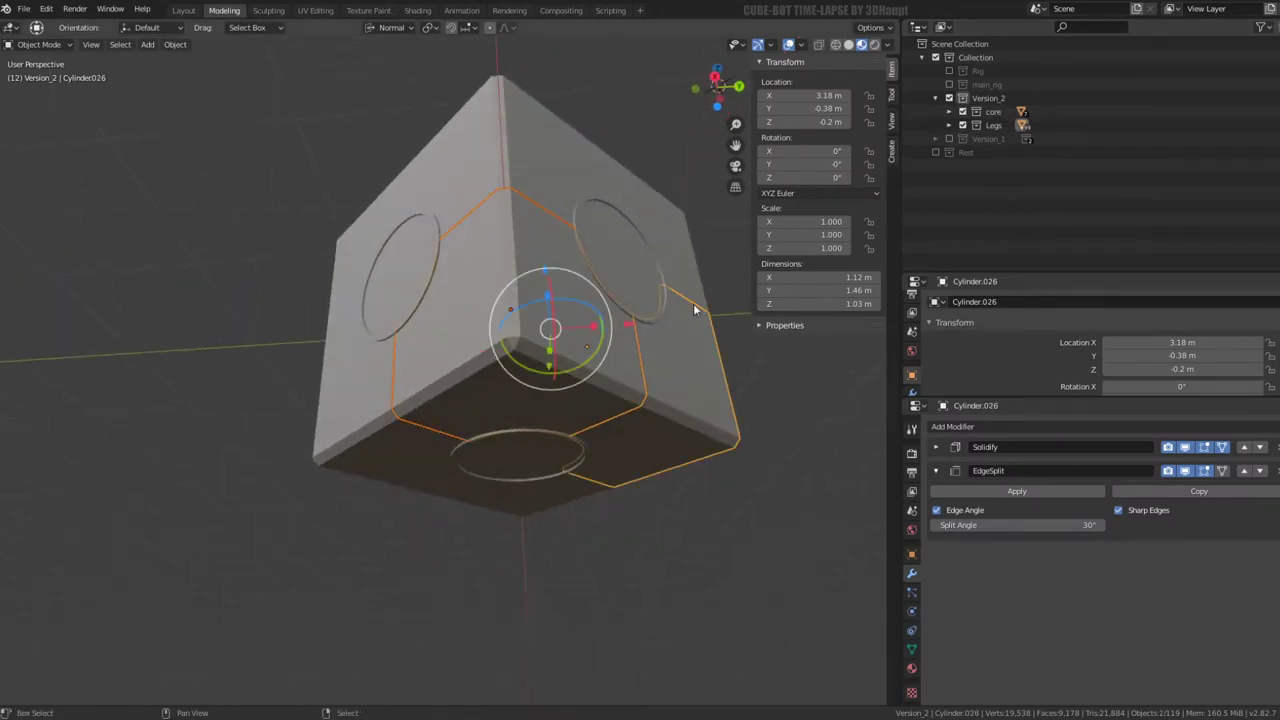
{"action": "left_click", "coordinate": [690, 285], "text": "shift"}
{"action": "left_click", "coordinate": [686, 263], "text": "shift"}
{"action": "left_click", "coordinate": [530, 148], "text": "shift"}
{"action": "mouse_move", "coordinate": [530, 148]}
{"action": "middle_mouse_down"}
{"action": "mouse_move", "coordinate": [541, 232]}
{"action": "mouse_move", "coordinate": [491, 251]}
{"action": "middle_mouse_up"}
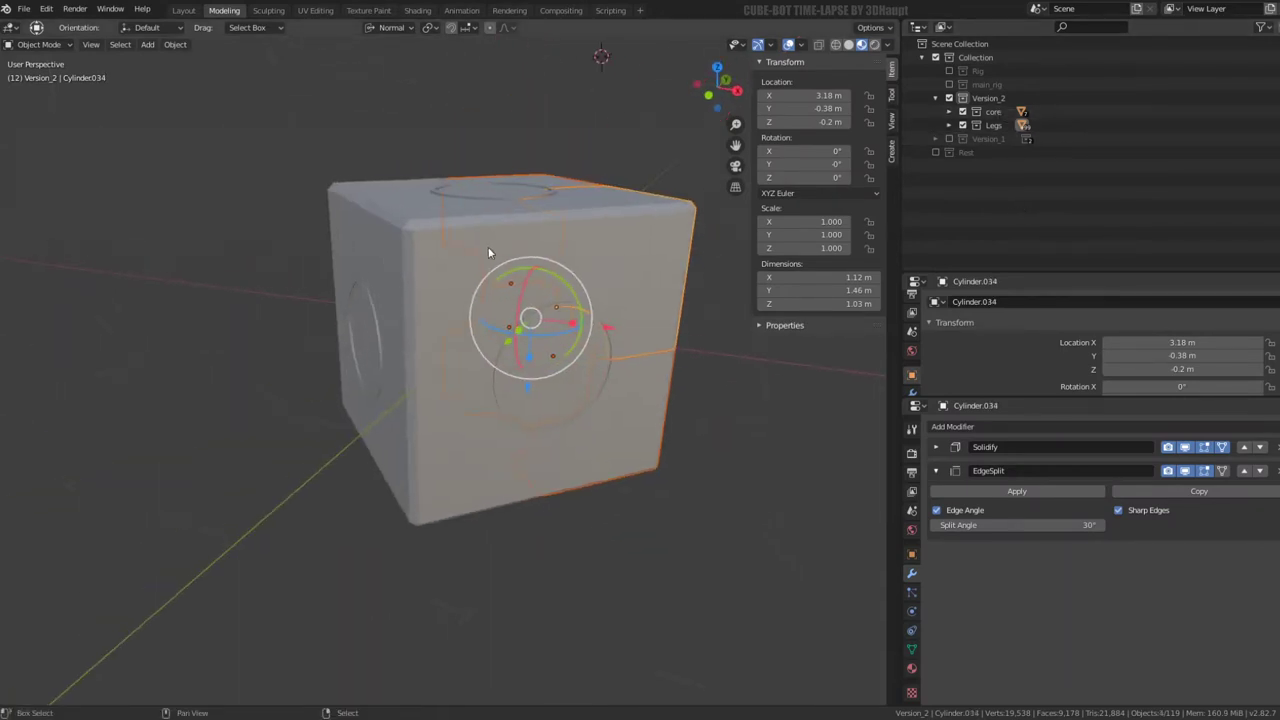
{"action": "left_click", "coordinate": [385, 187], "text": "shift"}
{"action": "left_click", "coordinate": [360, 199], "text": "shift"}
{"action": "middle_click_drag", "start_coordinate": [360, 199], "coordinate": [469, 226]}
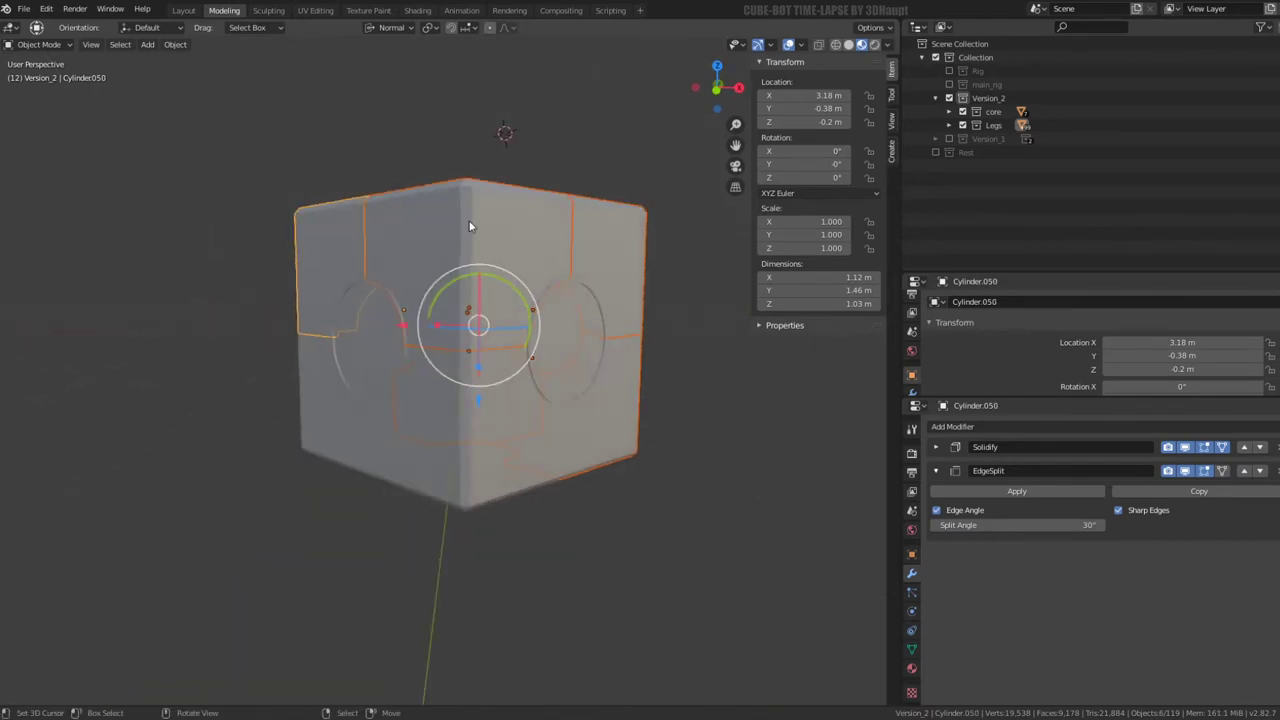
{"action": "key", "text": "h"}
{"action": "left_click", "coordinate": [483, 400]}
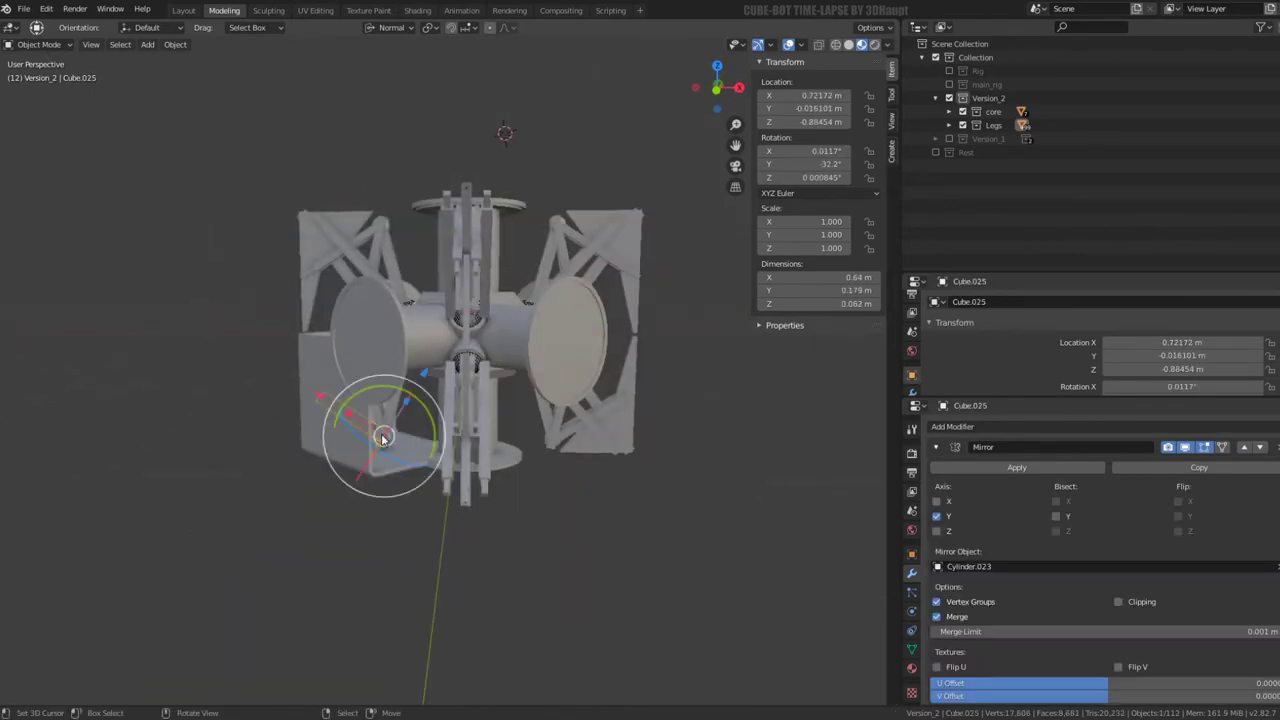
{"action": "mouse_move", "coordinate": [483, 400]}
{"action": "middle_mouse_down"}
{"action": "mouse_move", "coordinate": [309, 402]}
{"action": "mouse_move", "coordinate": [332, 379]}
{"action": "middle_mouse_up"}
{"action": "key", "text": "alt+h"}
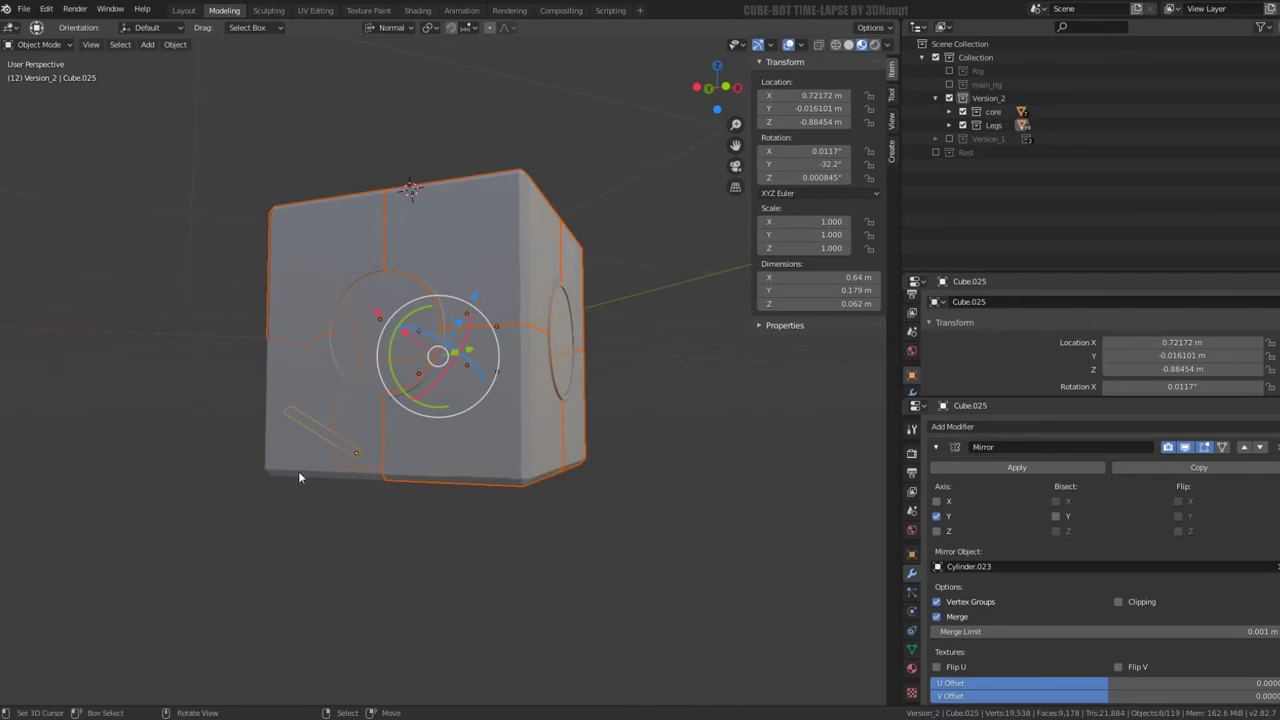
Delete front panel Cylinder.018, left panel Cylinder.003 and the other unwanted shell parts
{"action": "left_click", "coordinate": [298, 471]}
{"action": "key", "text": "Delete"}
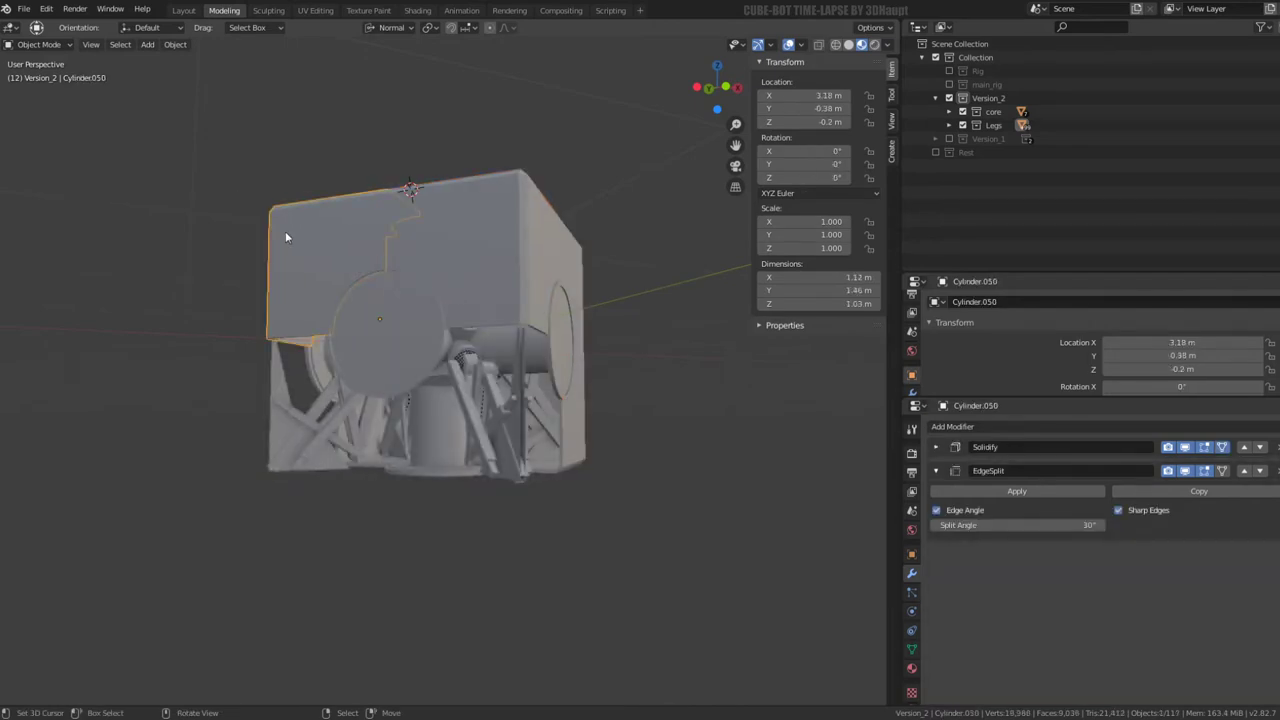
{"action": "mouse_move", "coordinate": [285, 231]}
{"action": "middle_mouse_down"}
{"action": "mouse_move", "coordinate": [473, 203]}
{"action": "mouse_move", "coordinate": [447, 227]}
{"action": "mouse_move", "coordinate": [518, 275]}
{"action": "middle_mouse_up"}
{"action": "left_click", "coordinate": [522, 276]}
{"action": "key", "text": "Delete"}
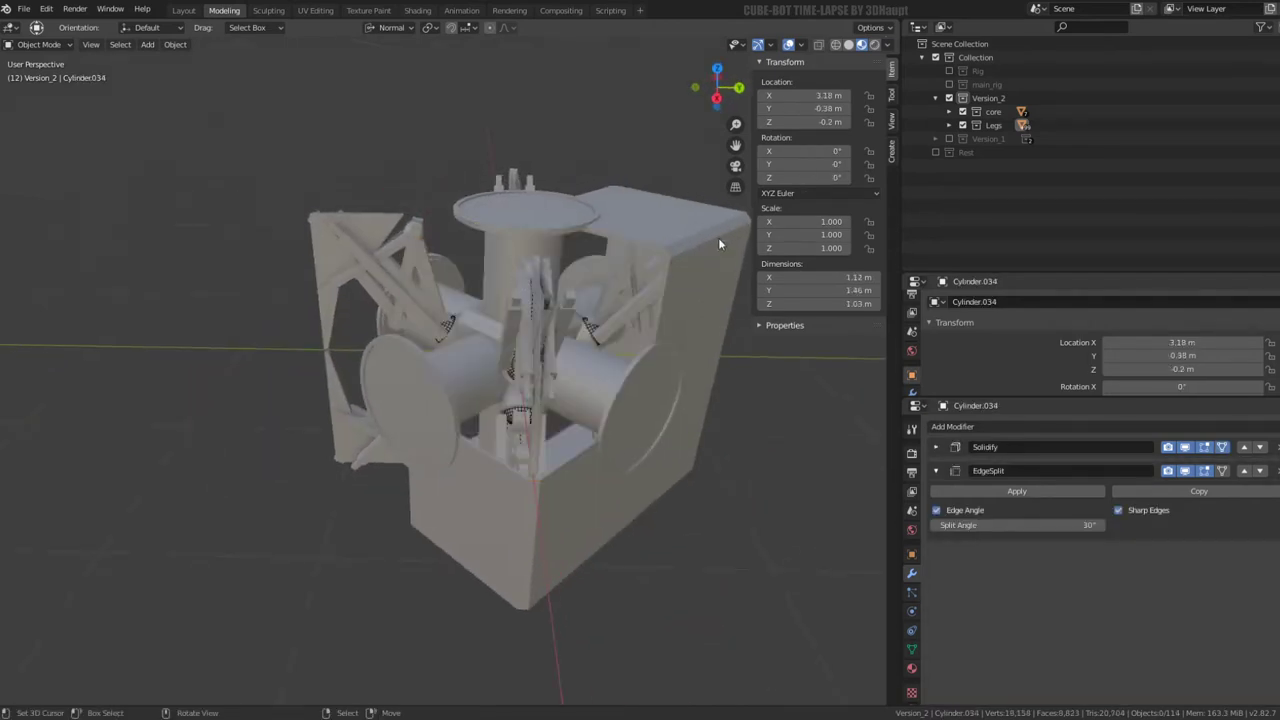
{"action": "left_click", "coordinate": [600, 332]}
{"action": "key", "text": "Delete"}
{"action": "middle_click_drag", "start_coordinate": [600, 332], "coordinate": [472, 182]}
{"action": "left_click", "coordinate": [450, 420]}
{"action": "key", "text": "Delete"}
{"action": "left_click", "coordinate": [304, 453]}
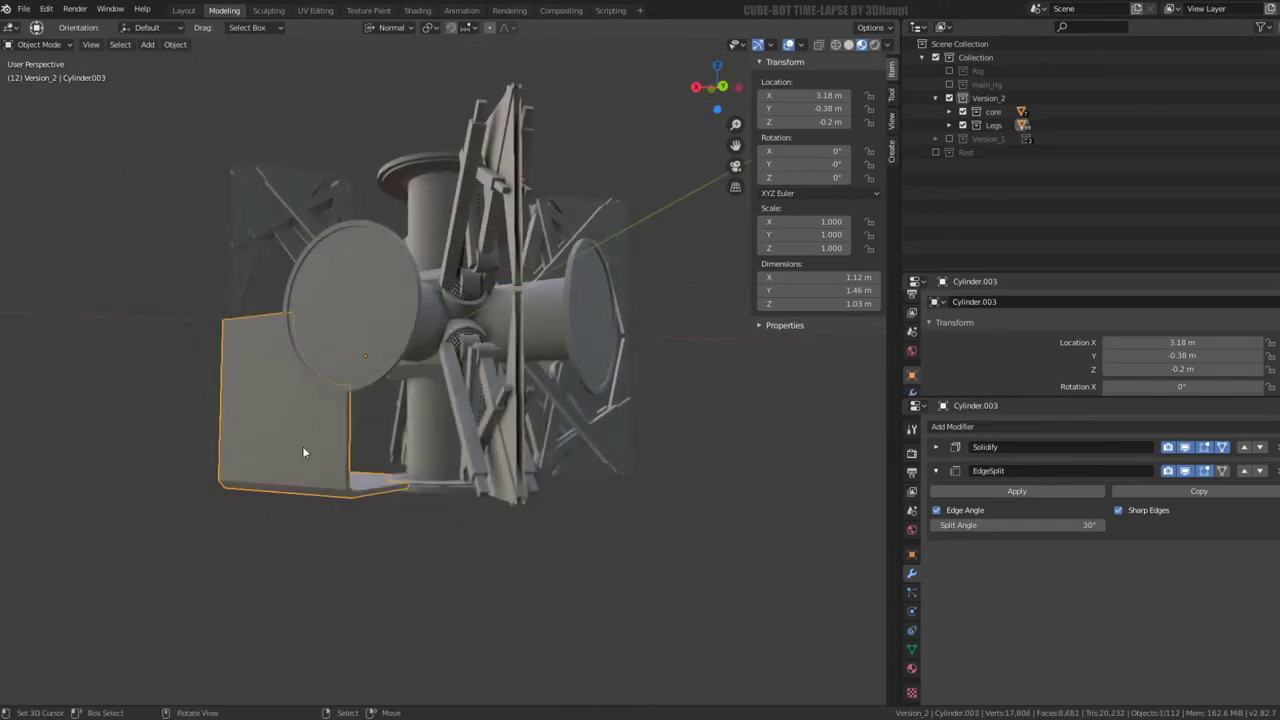
{"action": "key", "text": "Delete"}
{"action": "mouse_move", "coordinate": [304, 453]}
{"action": "middle_mouse_down"}
{"action": "mouse_move", "coordinate": [477, 330]}
{"action": "mouse_move", "coordinate": [700, 421]}
{"action": "mouse_move", "coordinate": [687, 585]}
{"action": "mouse_move", "coordinate": [486, 435]}
{"action": "mouse_move", "coordinate": [492, 374]}
{"action": "middle_mouse_up"}
Select the cylinders surrounding the robot's core
{"action": "left_click", "coordinate": [495, 440]}
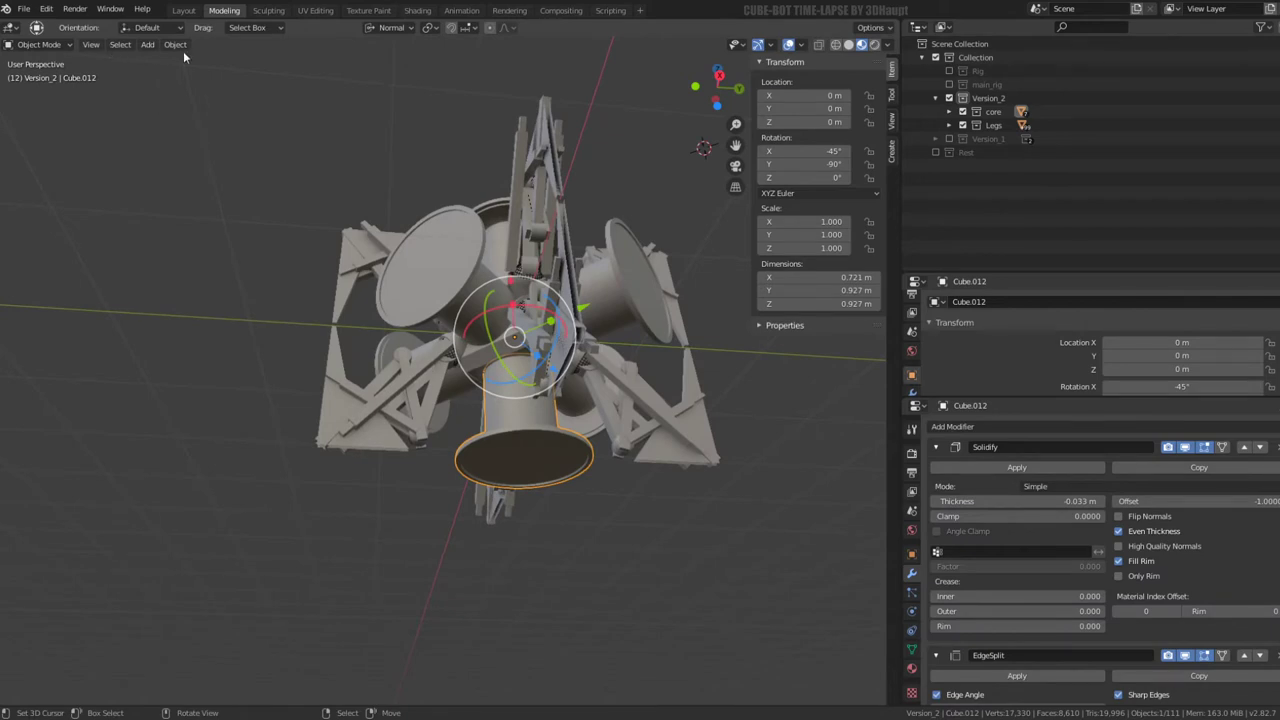
{"action": "left_click", "coordinate": [461, 402], "text": "shift"}
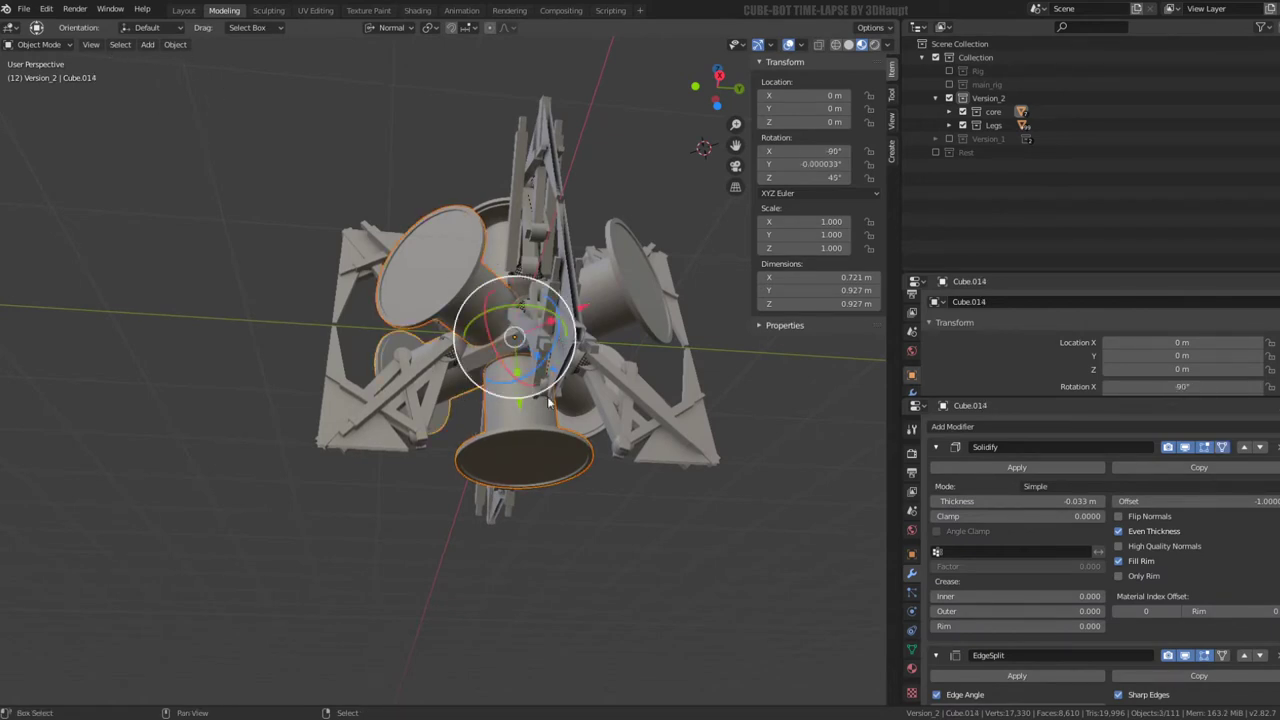
{"action": "left_click", "coordinate": [623, 286], "text": "shift"}
{"action": "mouse_move", "coordinate": [623, 286]}
{"action": "middle_mouse_down", "text": "alt"}
{"action": "mouse_move", "coordinate": [615, 179]}
{"action": "mouse_move", "coordinate": [525, 270]}
{"action": "mouse_move", "coordinate": [382, 176]}
{"action": "mouse_move", "coordinate": [372, 140]}
{"action": "mouse_move", "coordinate": [355, 150]}
{"action": "mouse_move", "coordinate": [395, 207]}
{"action": "mouse_move", "coordinate": [428, 183]}
{"action": "mouse_move", "coordinate": [330, 120]}
{"action": "middle_mouse_up", "text": "alt"}
{"action": "left_click", "coordinate": [382, 176], "text": "shift"}
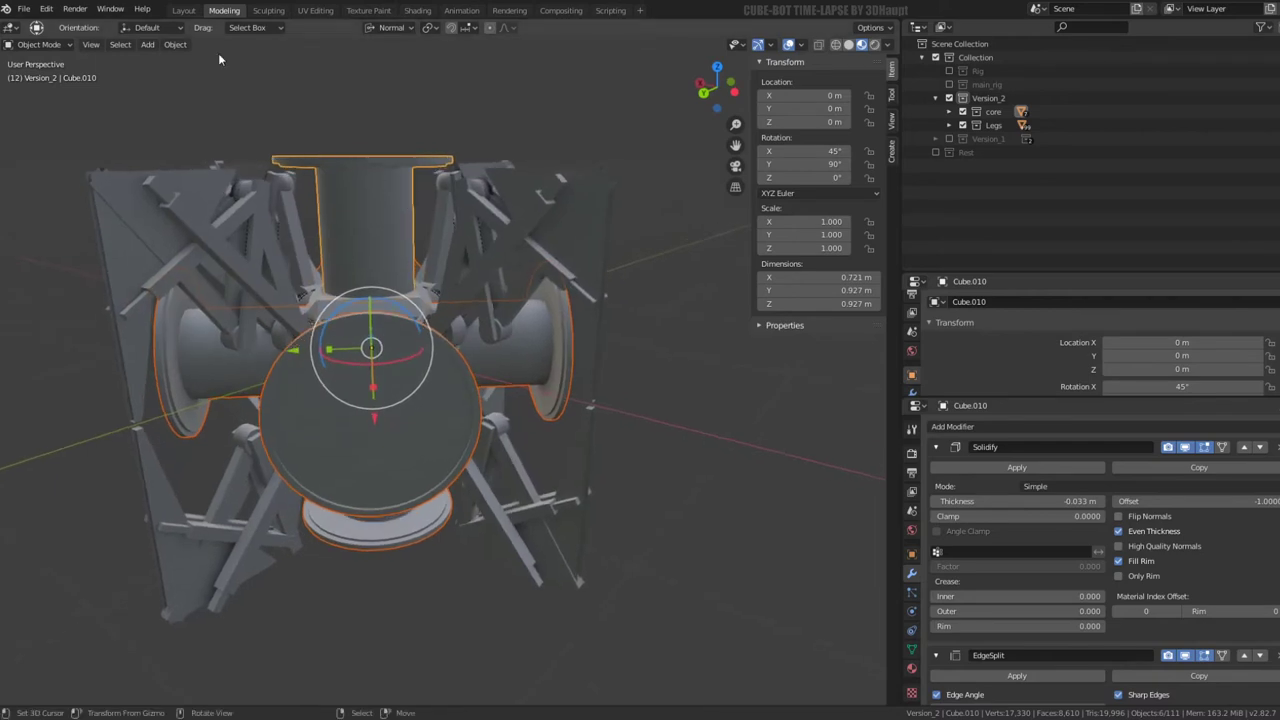
{"action": "left_click", "coordinate": [175, 45]}
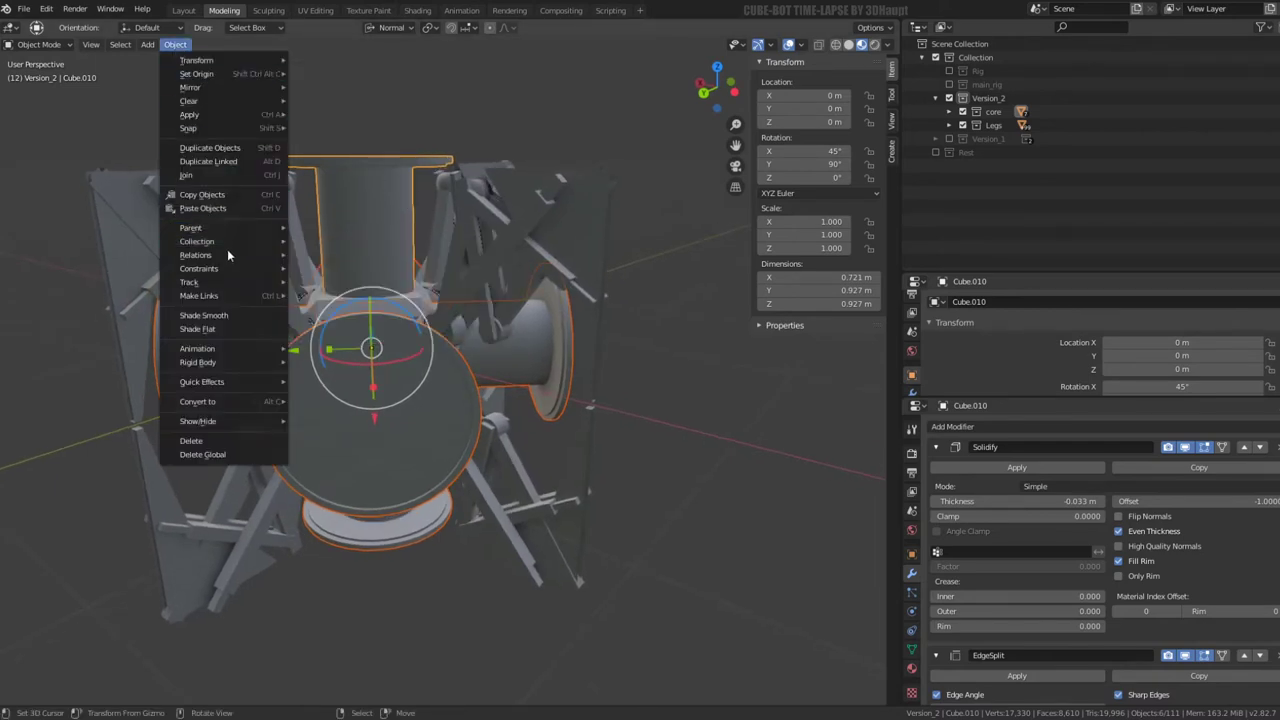
Make the selected cylinders single-user for object and object data, then select Cube.045
{"action": "mouse_move", "coordinate": [196, 255]}
{"action": "left_click", "coordinate": [445, 322]}
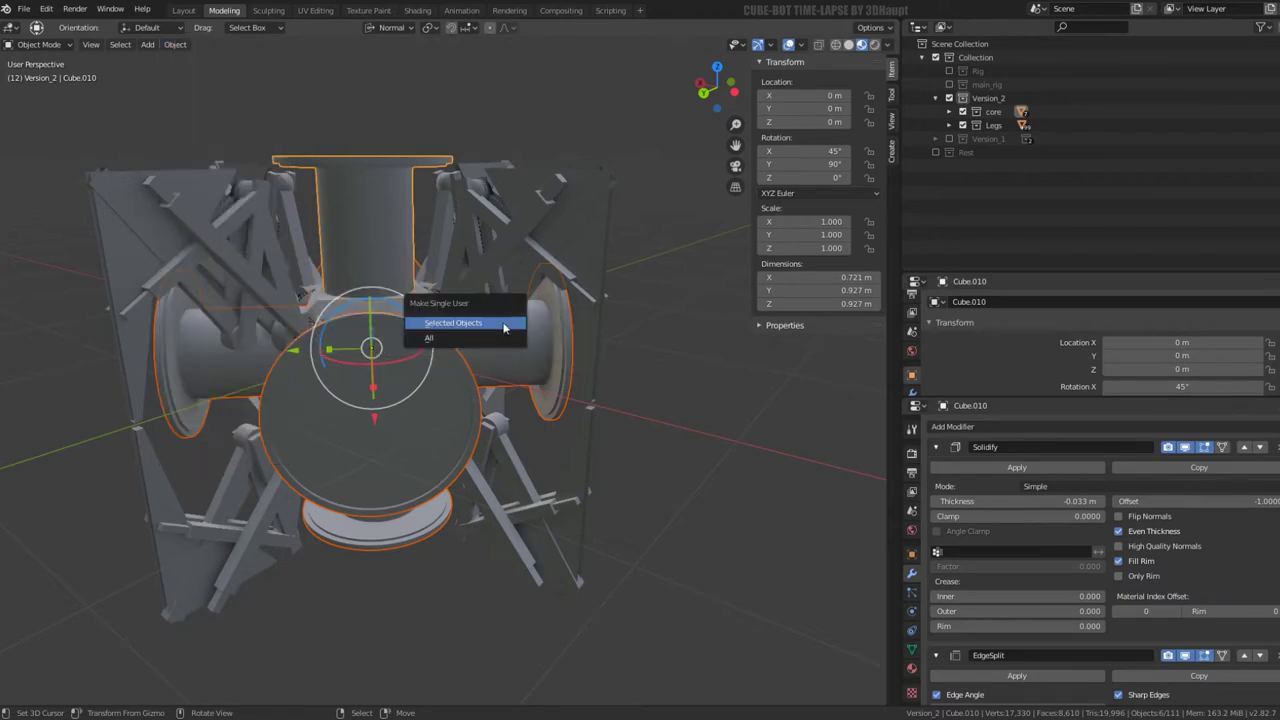
{"action": "left_click", "coordinate": [447, 323]}
{"action": "scroll", "coordinate": [557, 279], "scroll_direction": "down", "scroll_amount": 3}
{"action": "middle_click_drag", "start_coordinate": [557, 279], "coordinate": [515, 253]}
{"action": "scroll", "coordinate": [515, 253], "scroll_direction": "up", "scroll_amount": 3}
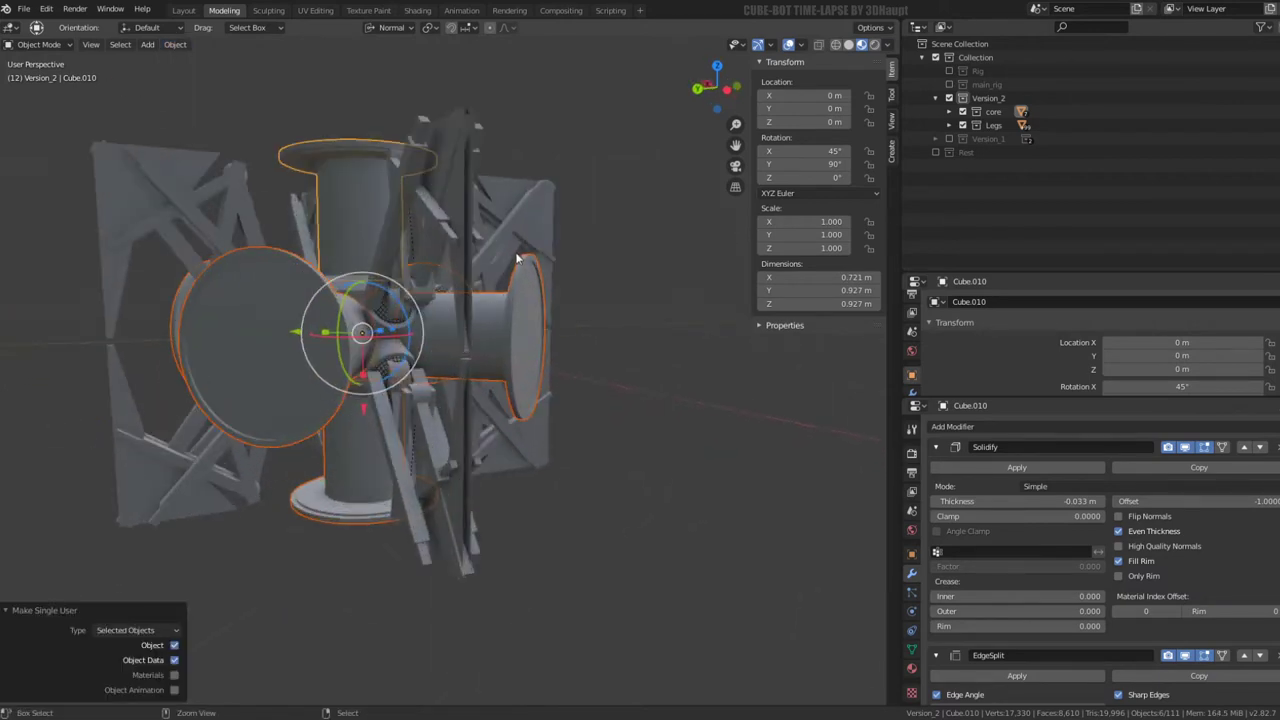
{"action": "scroll", "coordinate": [517, 258], "scroll_direction": "down", "scroll_amount": 3}
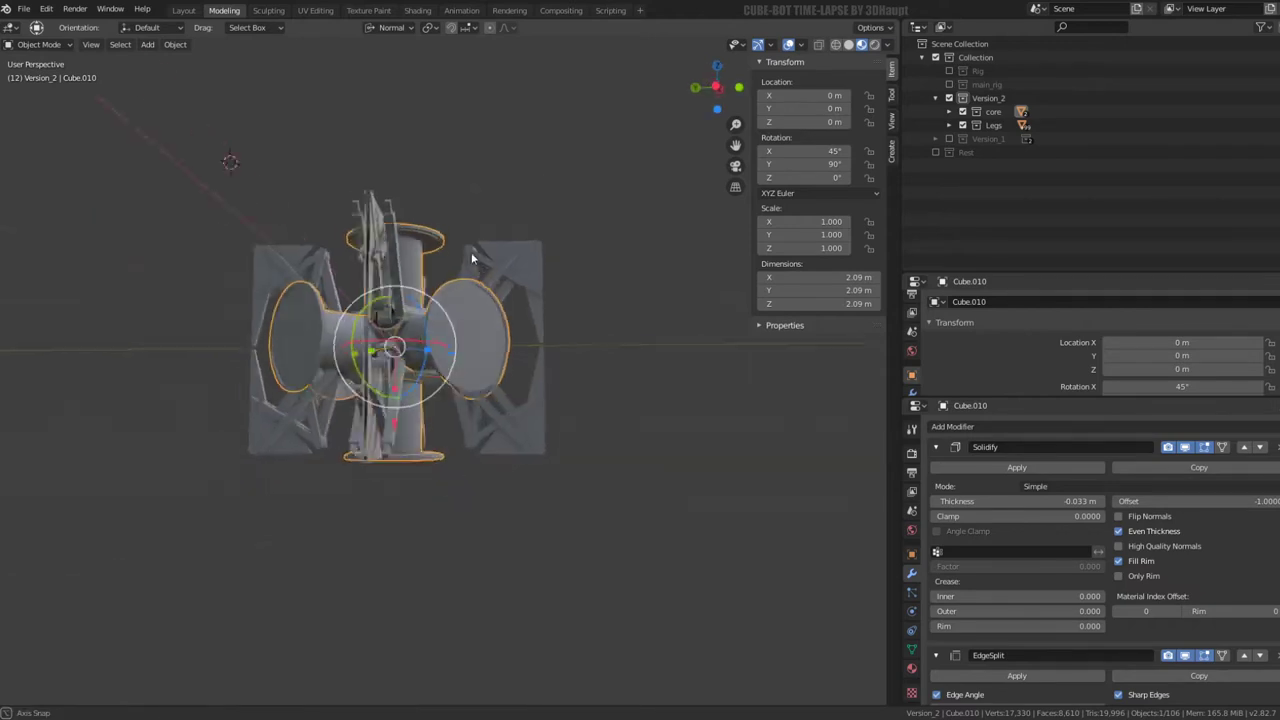
{"action": "middle_click_drag", "start_coordinate": [471, 252], "coordinate": [513, 250]}
{"action": "scroll", "coordinate": [513, 250], "scroll_direction": "up", "scroll_amount": 3}
{"action": "left_click", "coordinate": [517, 258], "text": "shift"}
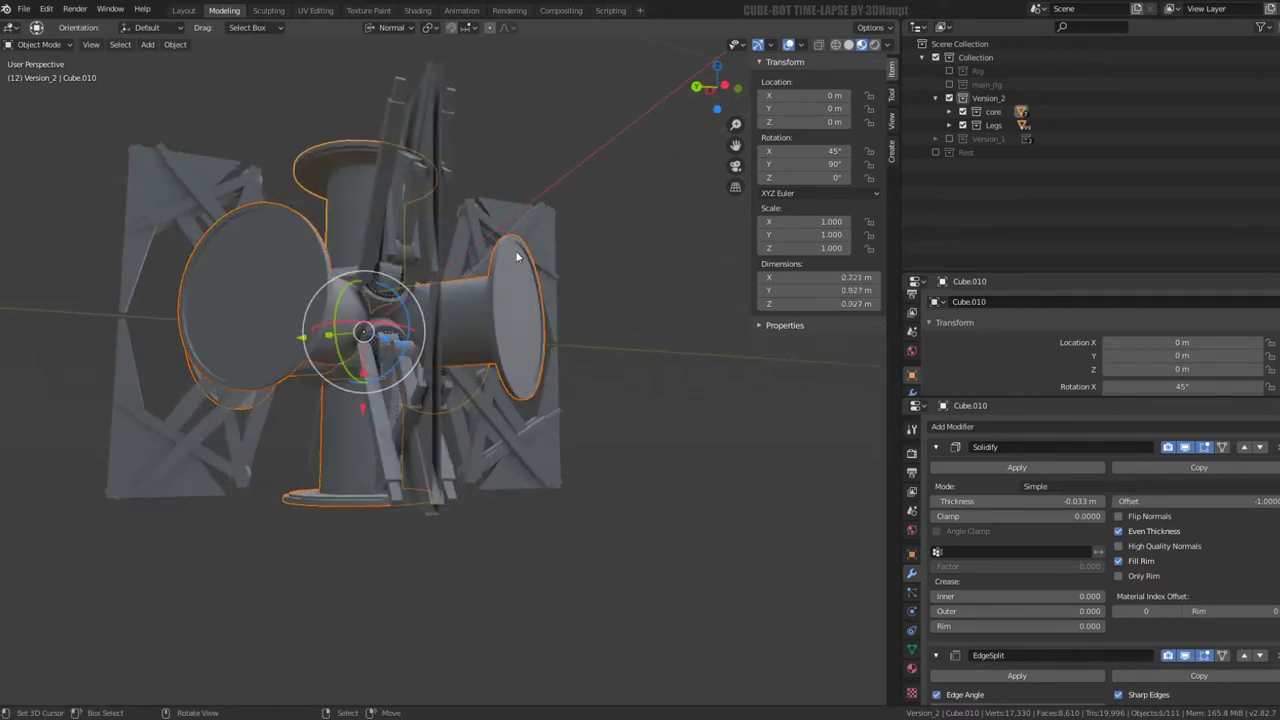
{"action": "mouse_move", "coordinate": [517, 258]}
{"action": "middle_mouse_down"}
{"action": "mouse_move", "coordinate": [566, 256]}
{"action": "mouse_move", "coordinate": [485, 262]}
{"action": "middle_mouse_up"}
{"action": "left_click", "coordinate": [578, 243]}
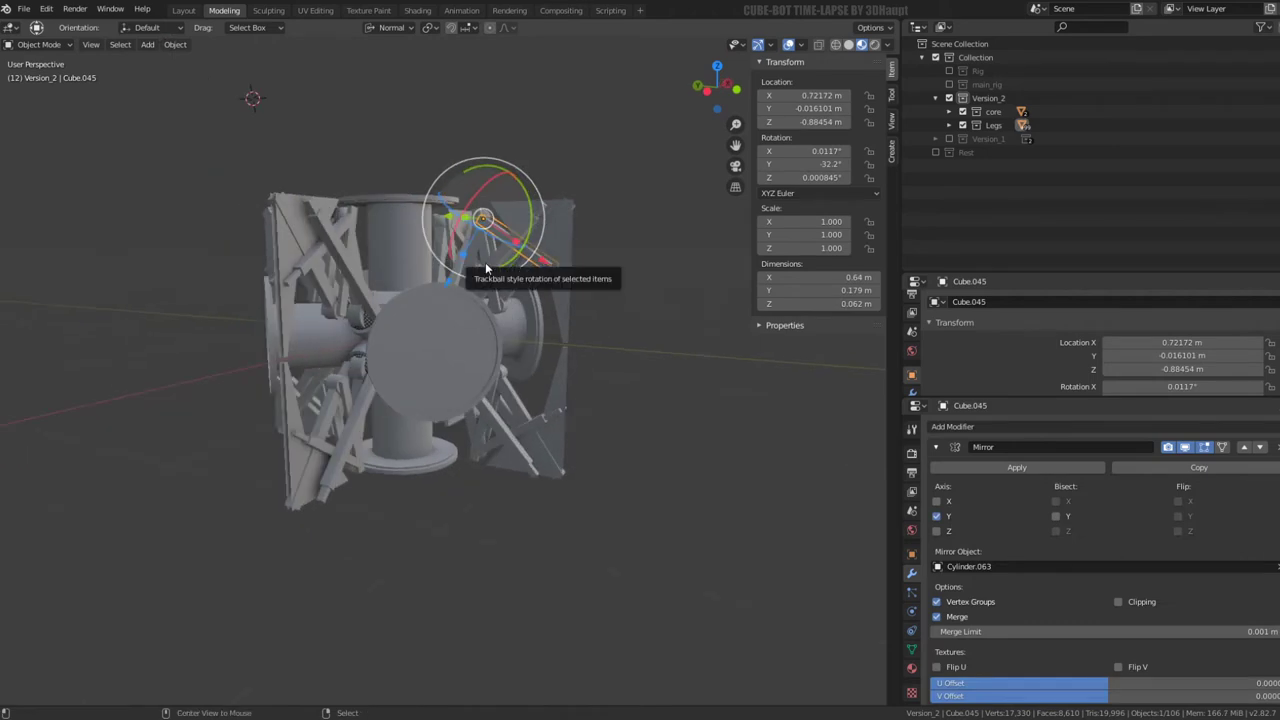
Select shell piece Cylinder.058 in local view and toggle it in and out of Edit Mode
{"action": "key", "text": "KP_Divide"}
{"action": "left_click", "coordinate": [485, 259]}
{"action": "middle_click_drag", "start_coordinate": [505, 252], "coordinate": [485, 238]}
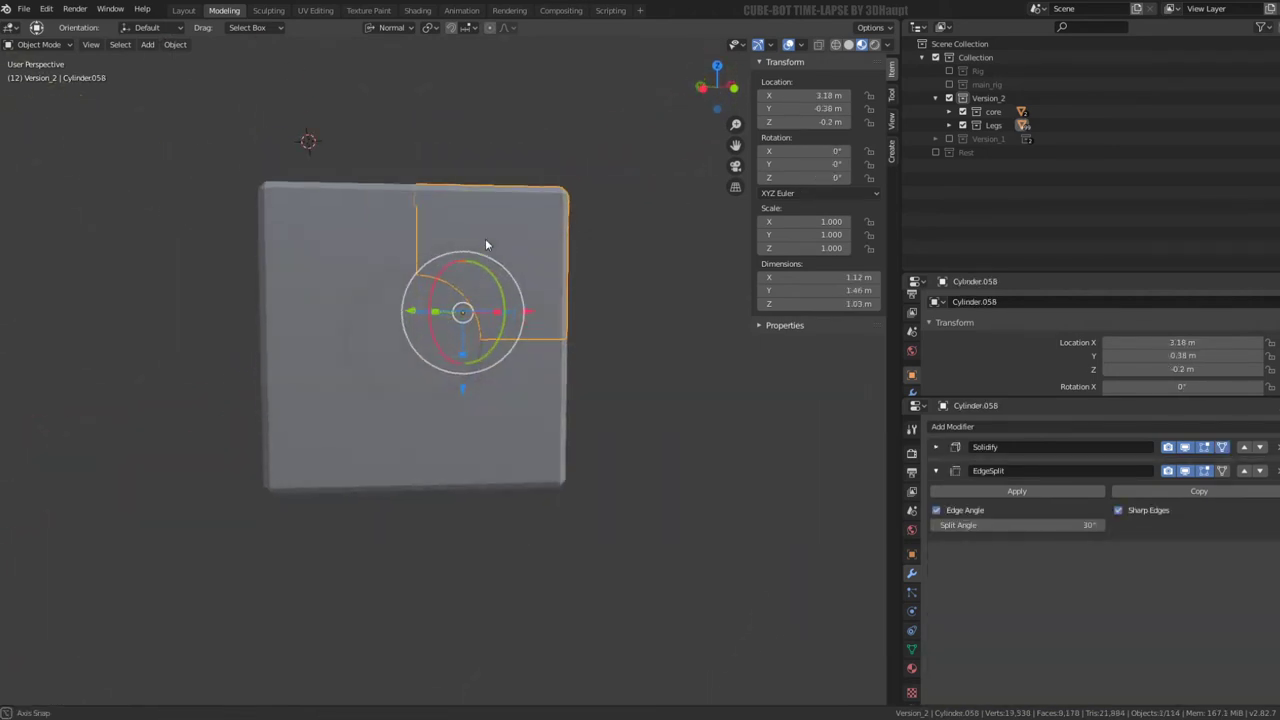
{"action": "key", "text": "Tab"}
{"action": "key", "text": "KP_Divide"}
{"action": "key", "text": "Tab"}
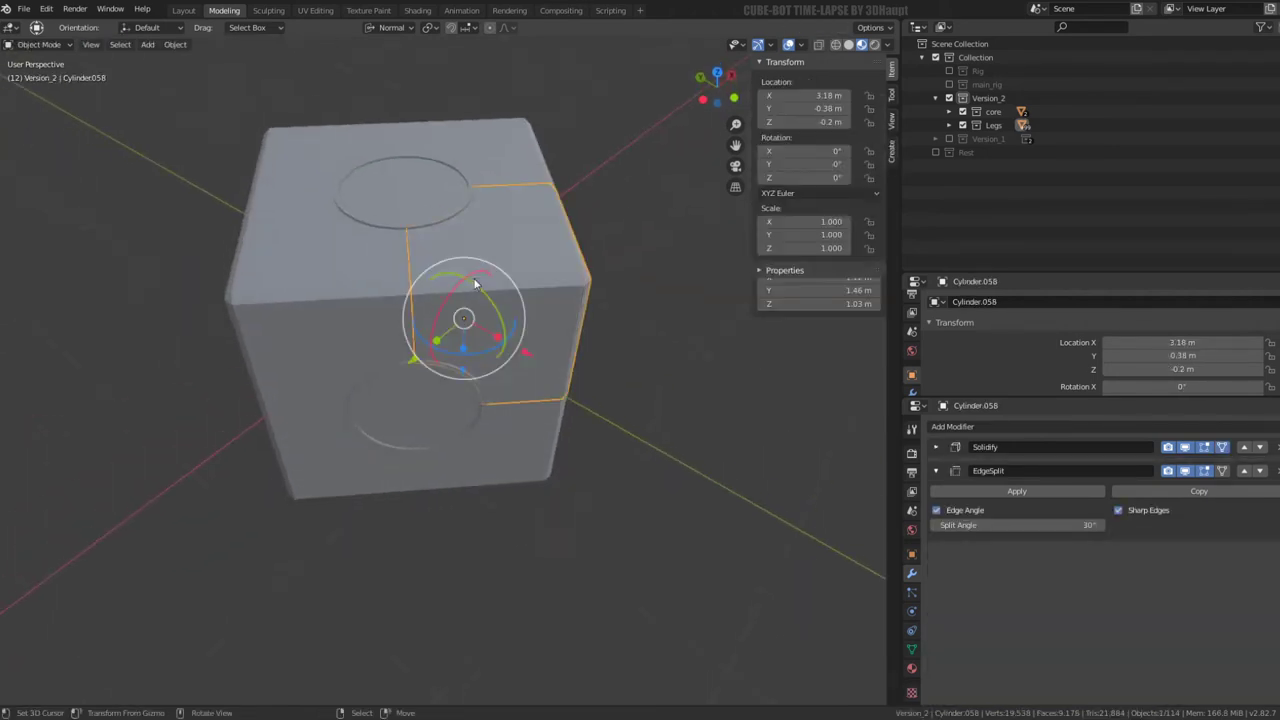
{"action": "key", "text": "Tab"}
Select a side face of Cylinder.058 in Edit Mode, then inspect the splayed-out panels in Object Mode
{"action": "scroll", "coordinate": [466, 301], "scroll_direction": "up", "scroll_amount": 3}
{"action": "left_click", "coordinate": [464, 284]}
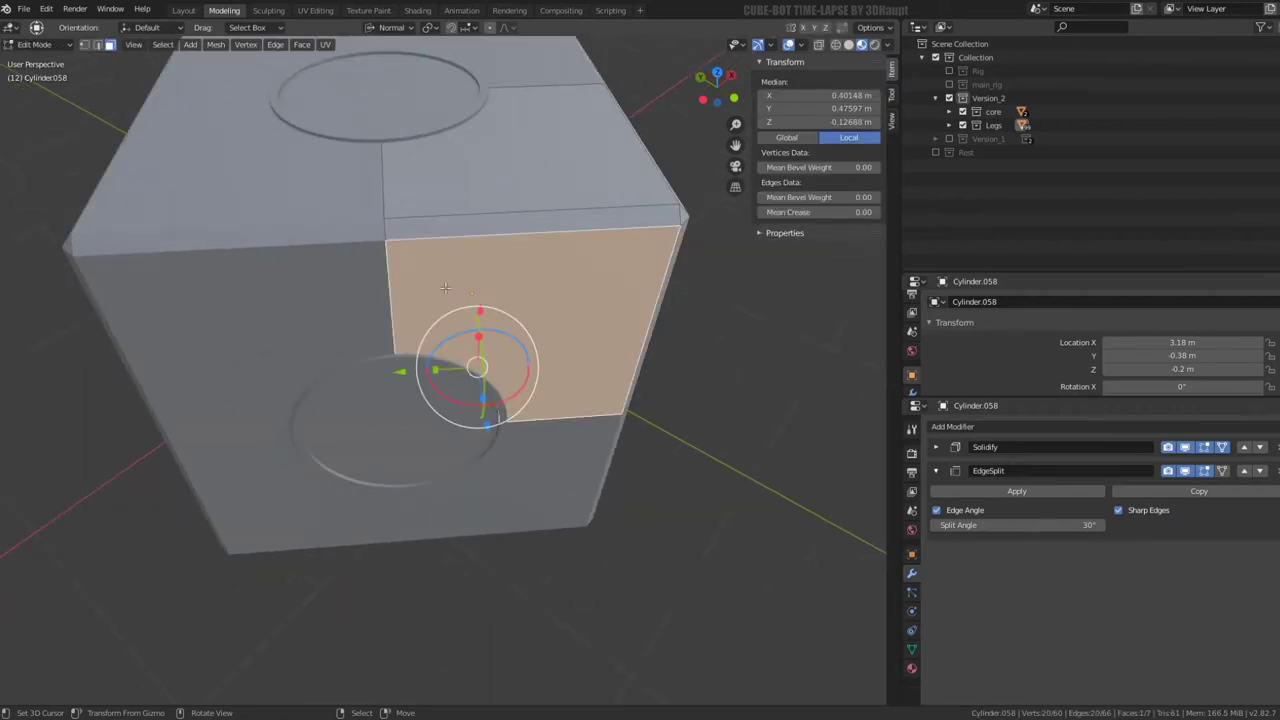
{"action": "scroll", "coordinate": [445, 288], "scroll_direction": "down", "scroll_amount": 4}
{"action": "middle_click_drag", "start_coordinate": [466, 194], "coordinate": [471, 324]}
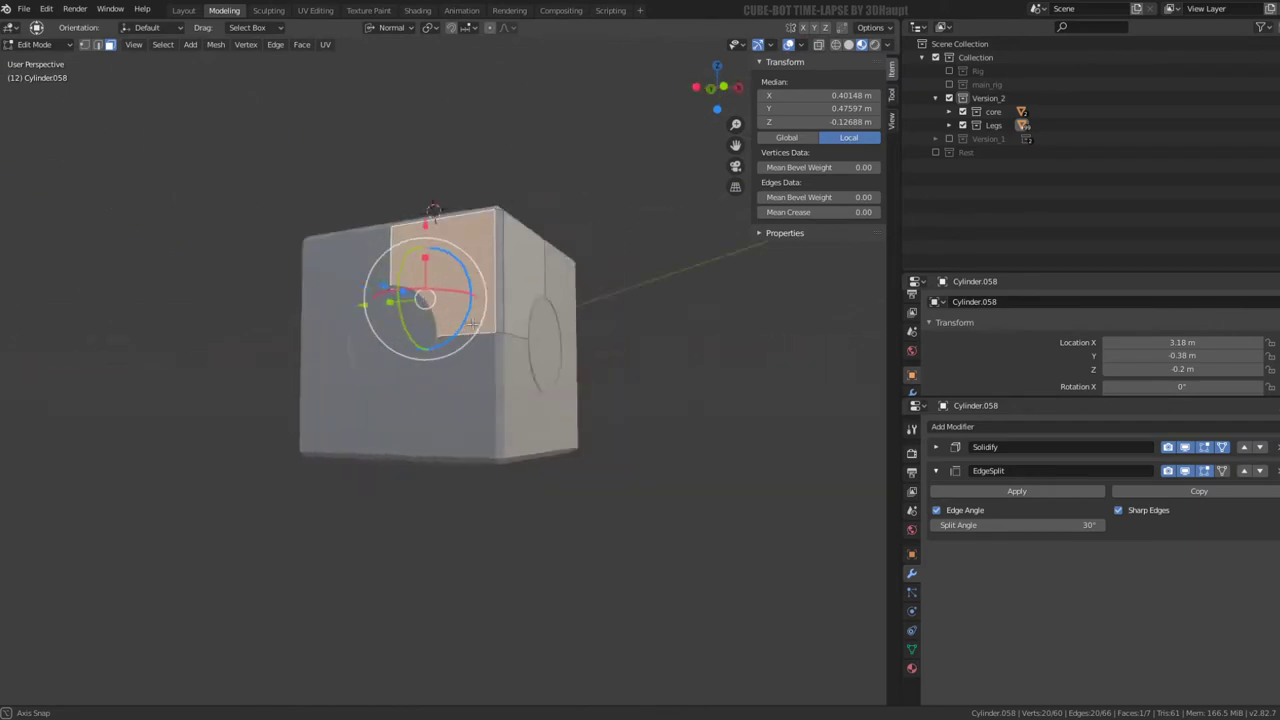
{"action": "key", "text": "Tab"}
{"action": "scroll", "coordinate": [494, 282], "scroll_direction": "up", "scroll_amount": 3}
{"action": "middle_click_drag", "start_coordinate": [494, 282], "coordinate": [503, 410]}
{"action": "scroll", "coordinate": [503, 410], "scroll_direction": "down", "scroll_amount": 5}
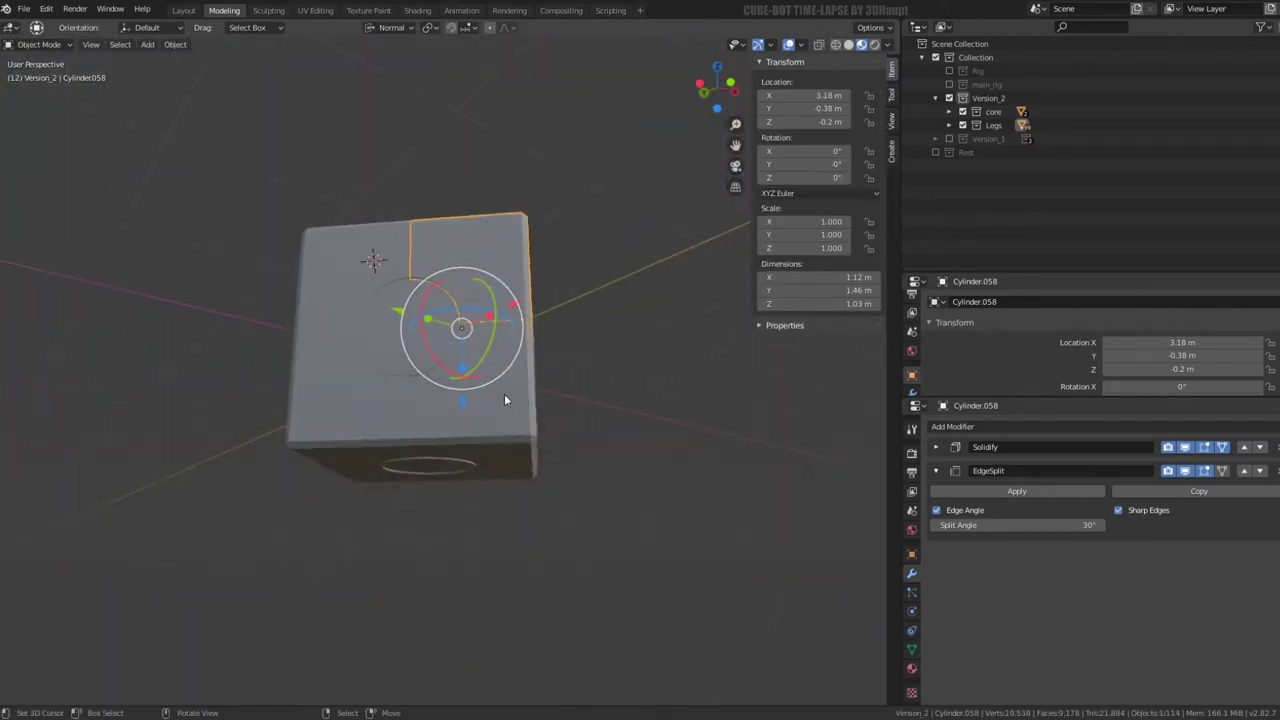
{"action": "middle_click_drag", "start_coordinate": [477, 253], "coordinate": [478, 211]}
{"action": "key", "text": "Tab"}
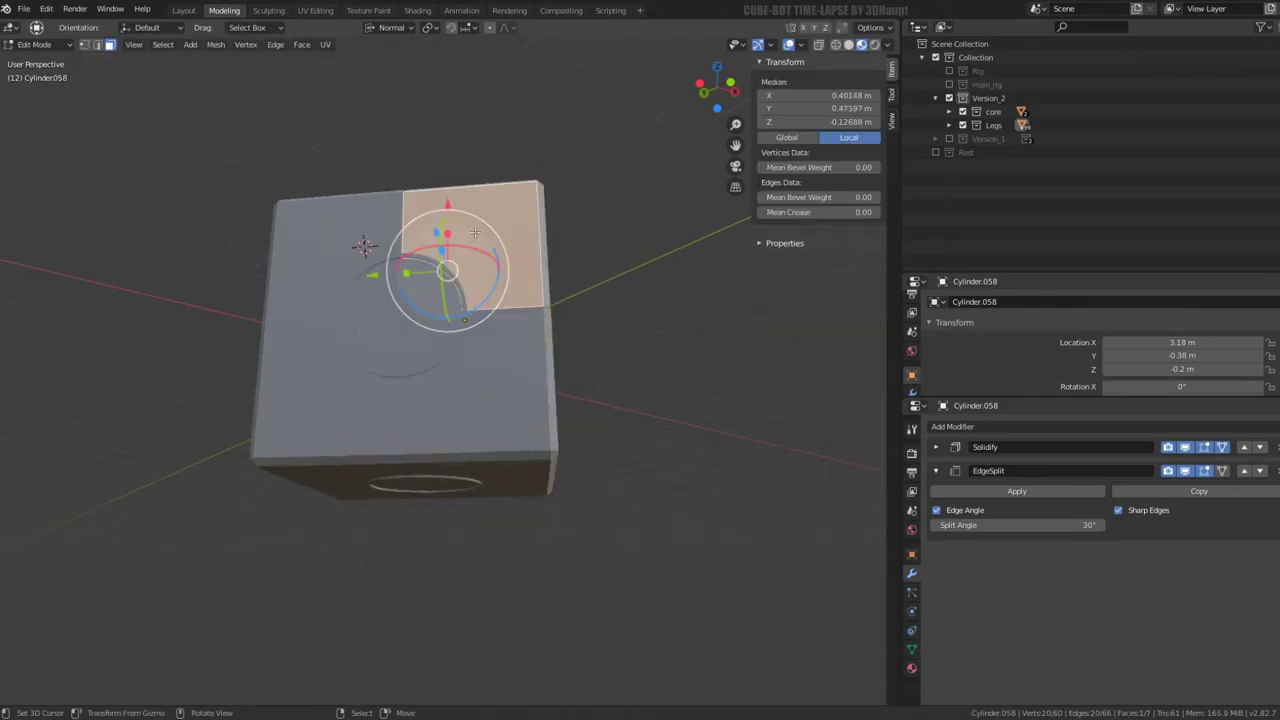
{"action": "key", "text": "Tab"}
Swap visibility from Version_2 to Version_1 and back, leaving Version_2 shown
{"action": "middle_click_drag", "start_coordinate": [453, 319], "coordinate": [583, 177]}
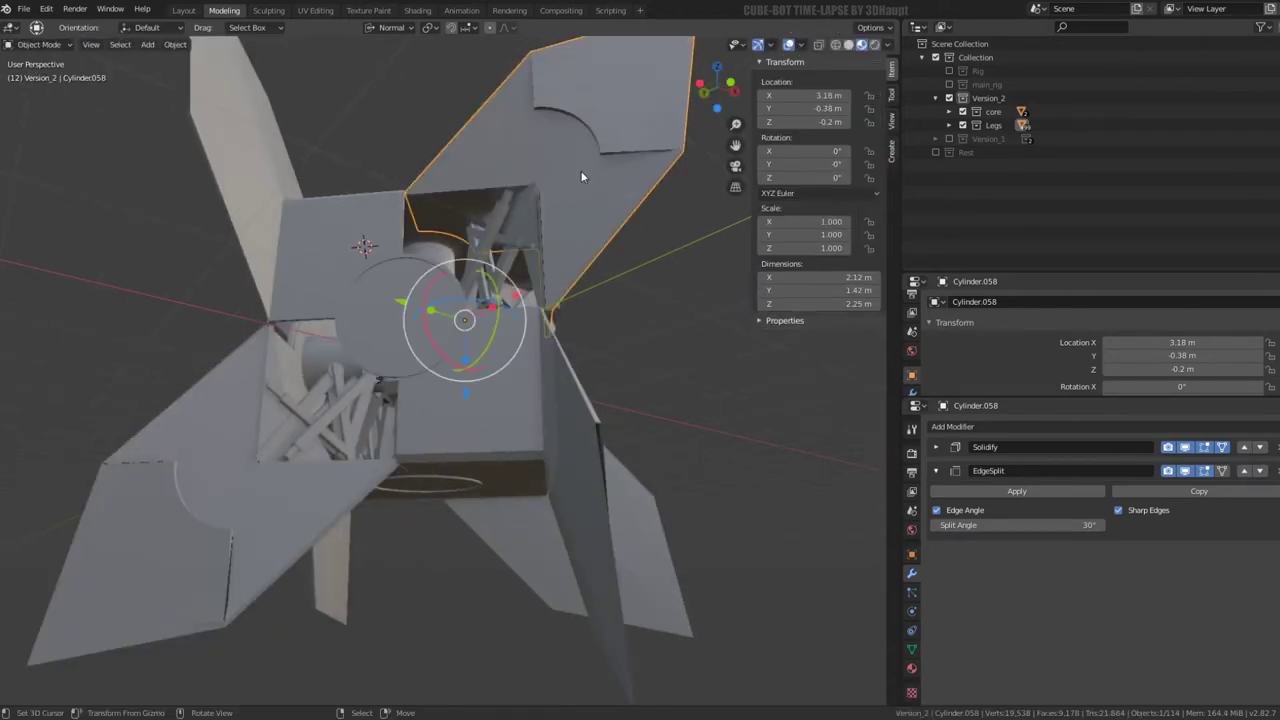
{"action": "scroll", "coordinate": [583, 177], "scroll_direction": "down", "scroll_amount": 3}
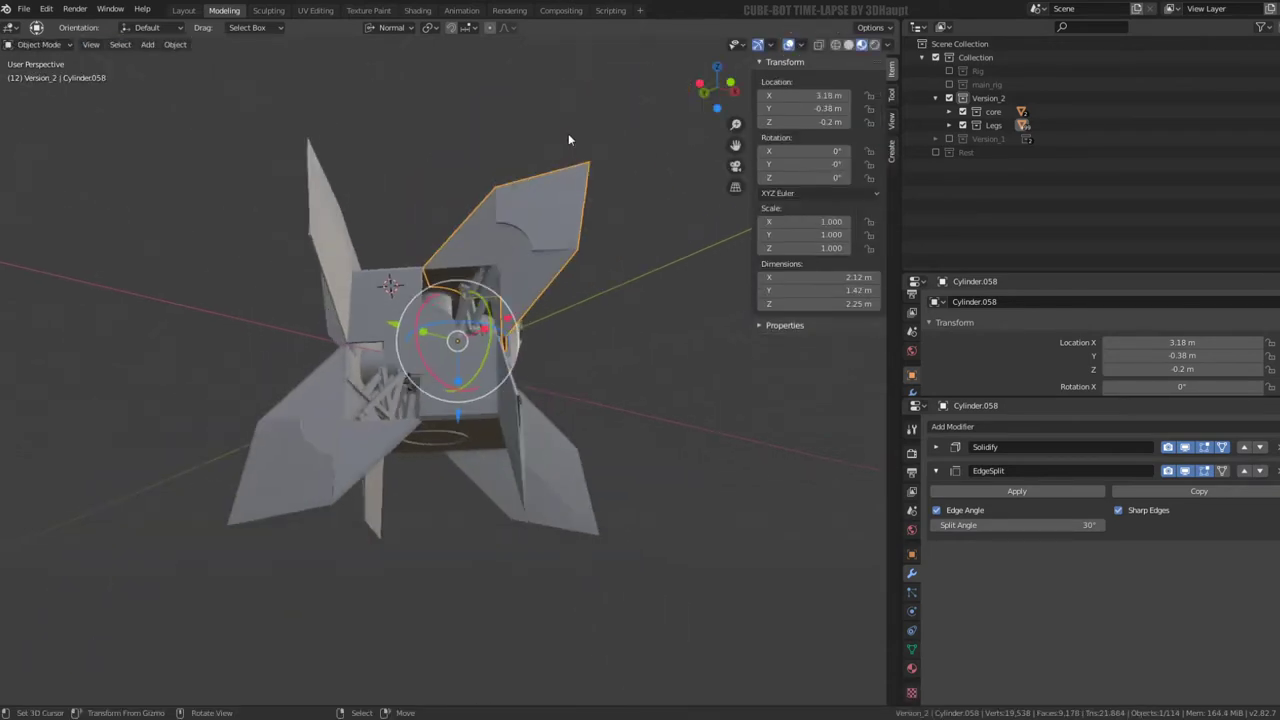
{"action": "left_click", "coordinate": [949, 98]}
{"action": "left_click", "coordinate": [950, 138]}
{"action": "left_click", "coordinate": [950, 138]}
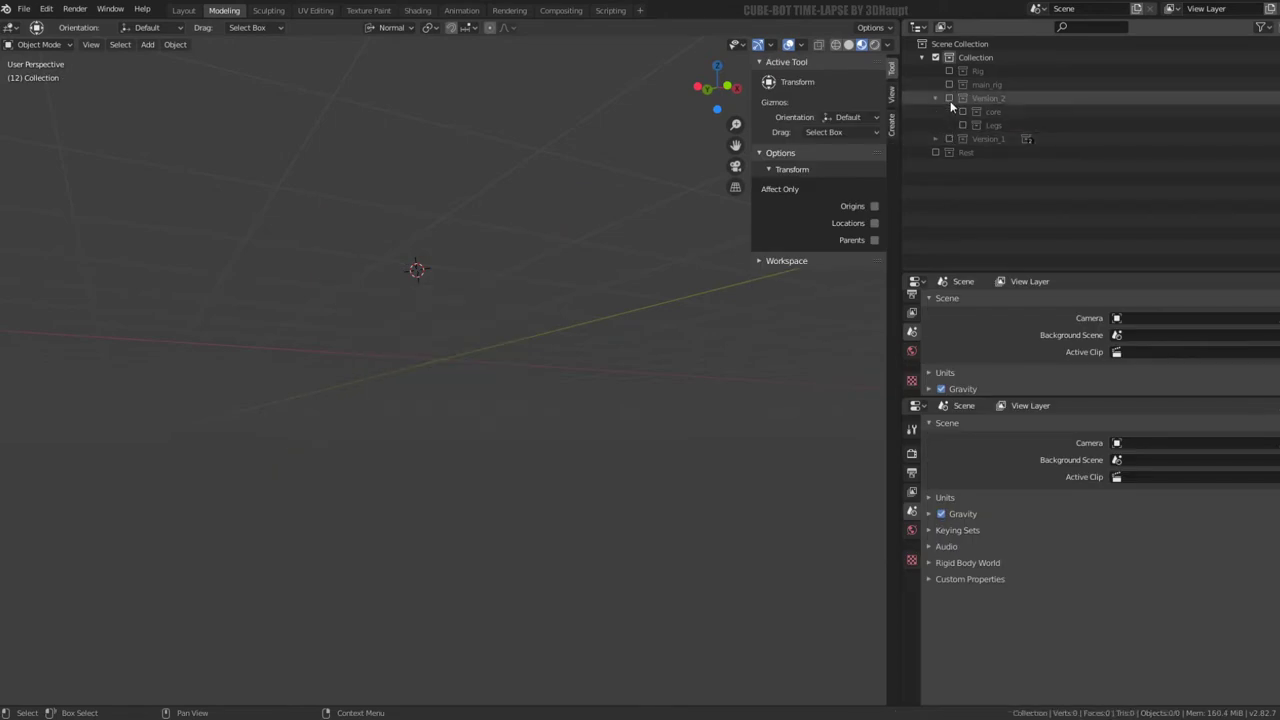
{"action": "left_click", "coordinate": [949, 98]}
Select the flap Cylinder.058 and toggle Edit Mode to show the closed cube
{"action": "left_click", "coordinate": [471, 222]}
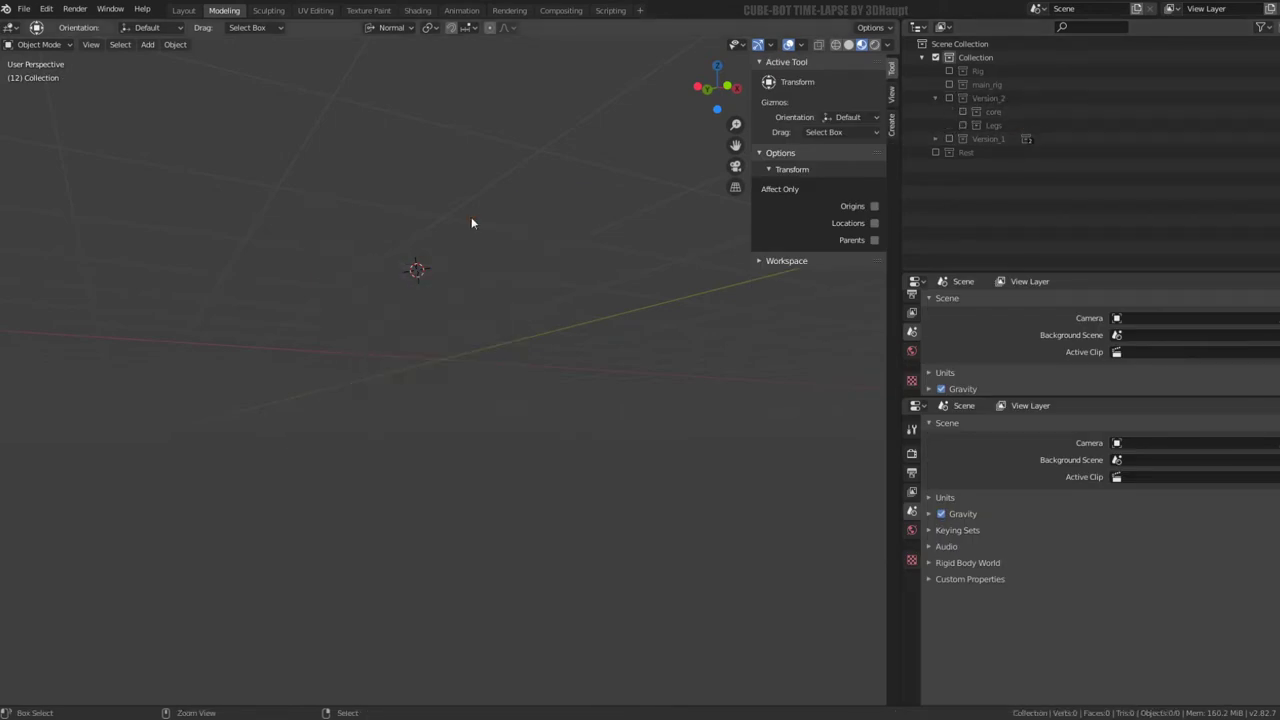
{"action": "key", "text": "Tab"}
{"action": "key", "text": "Tab"}
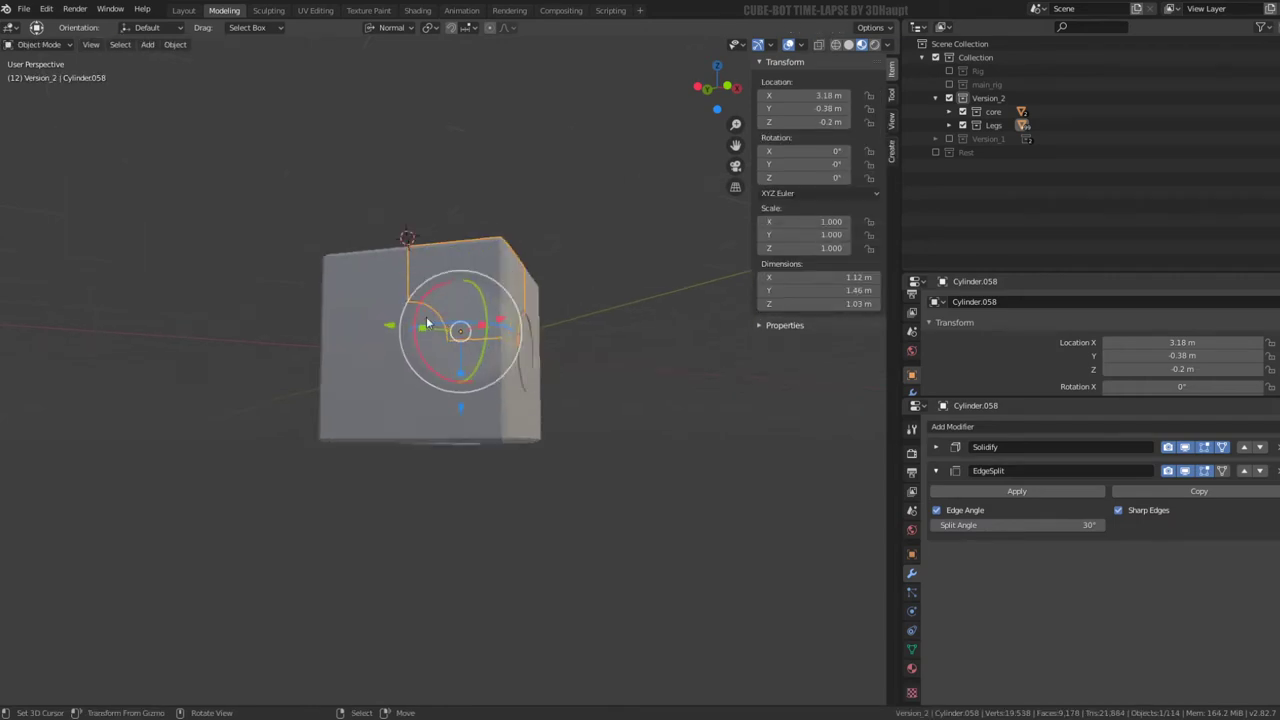
{"action": "mouse_move", "coordinate": [471, 216]}
{"action": "middle_mouse_down"}
{"action": "mouse_move", "coordinate": [434, 369]}
{"action": "mouse_move", "coordinate": [437, 133]}
{"action": "mouse_move", "coordinate": [476, 340]}
{"action": "middle_mouse_up"}
{"action": "scroll", "coordinate": [434, 369], "scroll_direction": "up", "scroll_amount": 3}
{"action": "key", "text": "Tab"}
{"action": "scroll", "coordinate": [434, 374], "scroll_direction": "up", "scroll_amount": 4}
{"action": "key", "text": "Tab"}
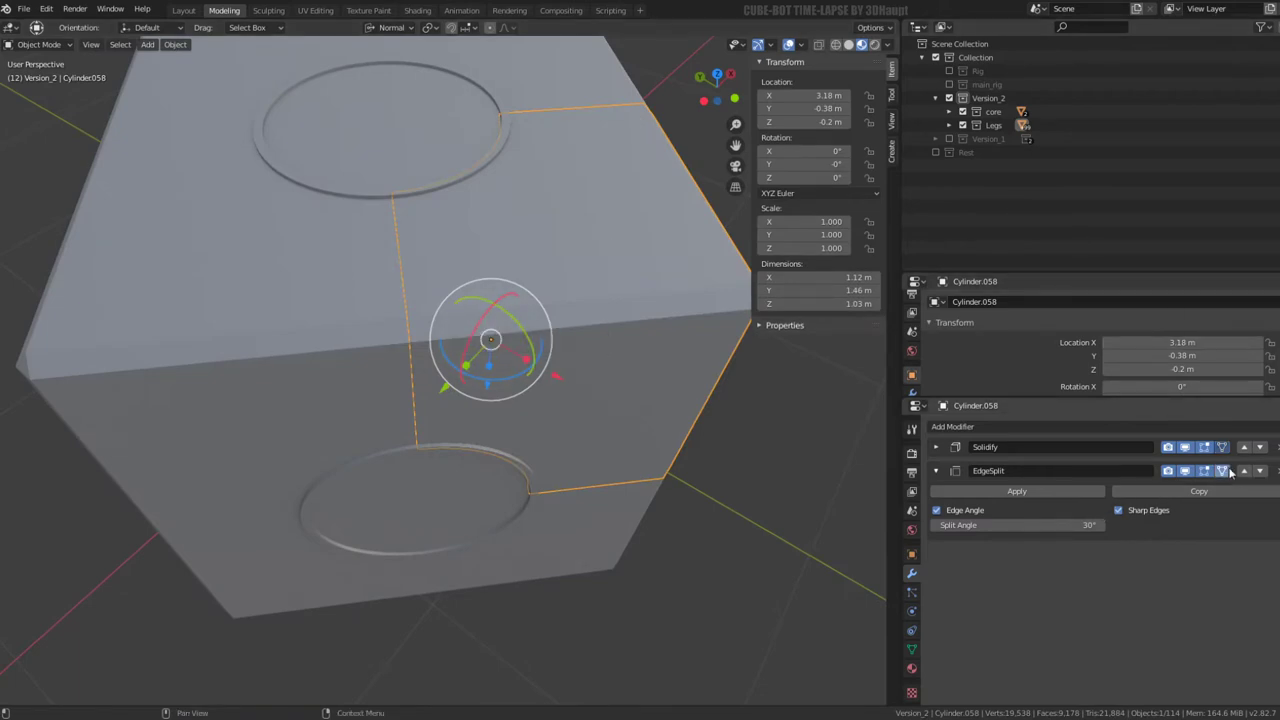
Isolate Cylinder.058 in Edit Mode, select its top face, then a corner vertex in top view
{"action": "key", "text": "shift+h"}
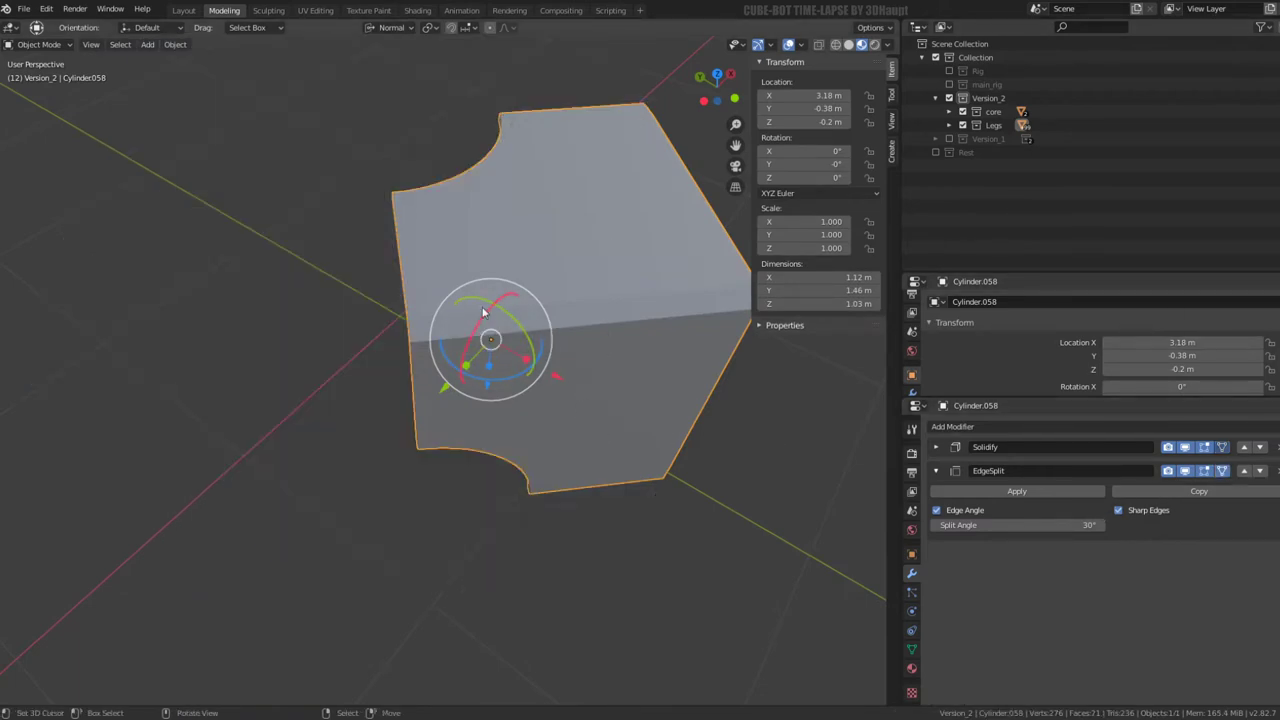
{"action": "key", "text": "Tab"}
{"action": "scroll", "coordinate": [483, 313], "scroll_direction": "up", "scroll_amount": 3}
{"action": "mouse_move", "coordinate": [483, 313]}
{"action": "middle_mouse_down"}
{"action": "mouse_move", "coordinate": [443, 413]}
{"action": "mouse_move", "coordinate": [124, 133]}
{"action": "middle_mouse_up"}
{"action": "left_click", "coordinate": [443, 413]}
{"action": "left_click", "coordinate": [85, 45]}
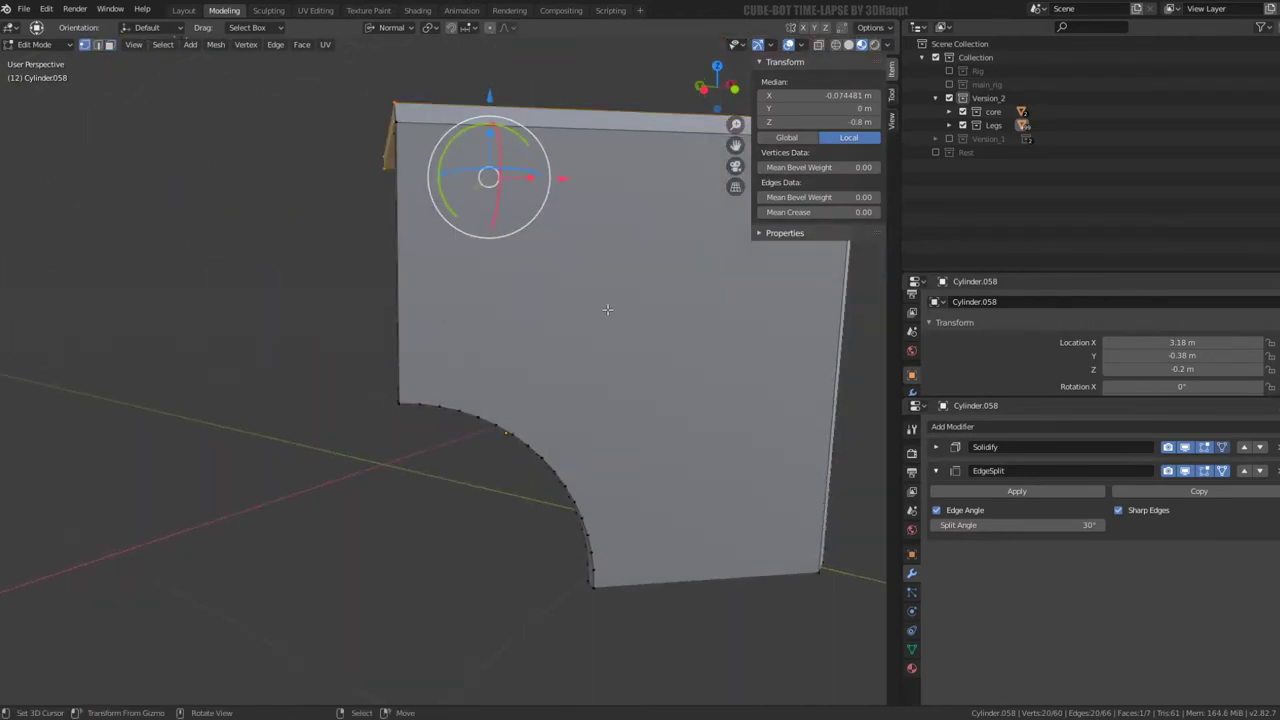
{"action": "left_click", "coordinate": [430, 418]}
{"action": "middle_click_drag", "start_coordinate": [430, 418], "coordinate": [430, 307]}
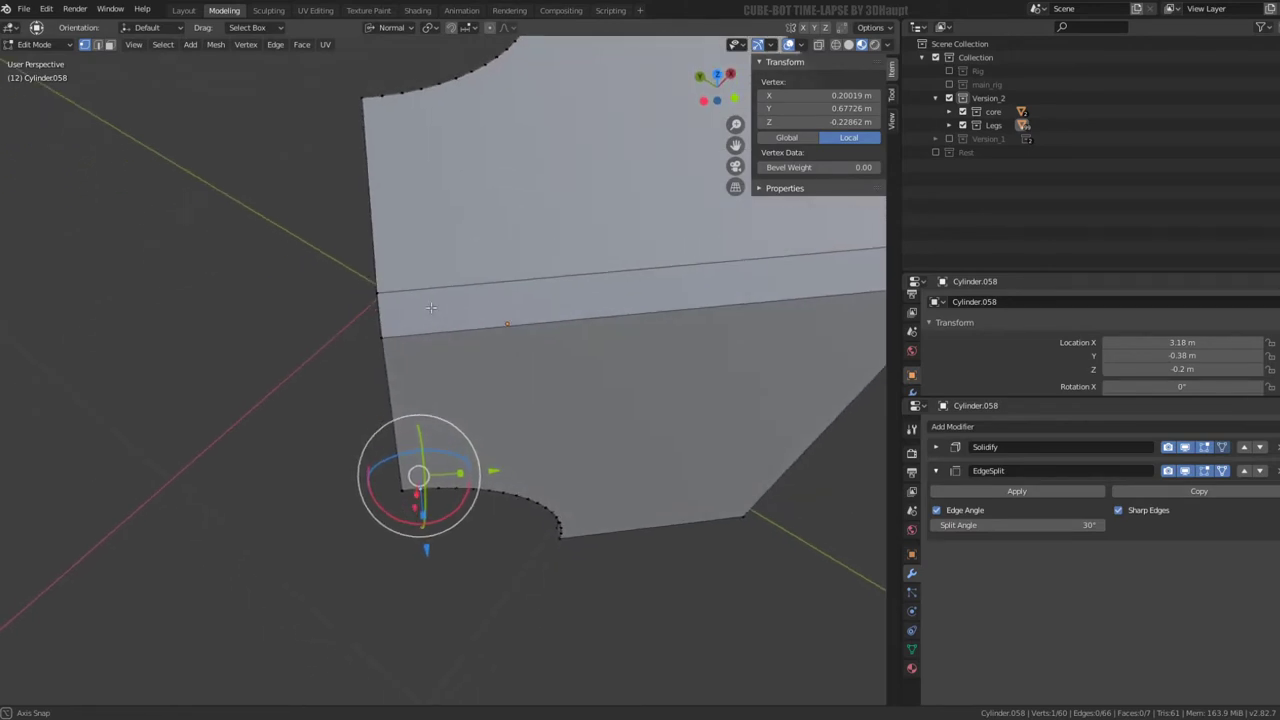
{"action": "key", "text": "KP_7"}
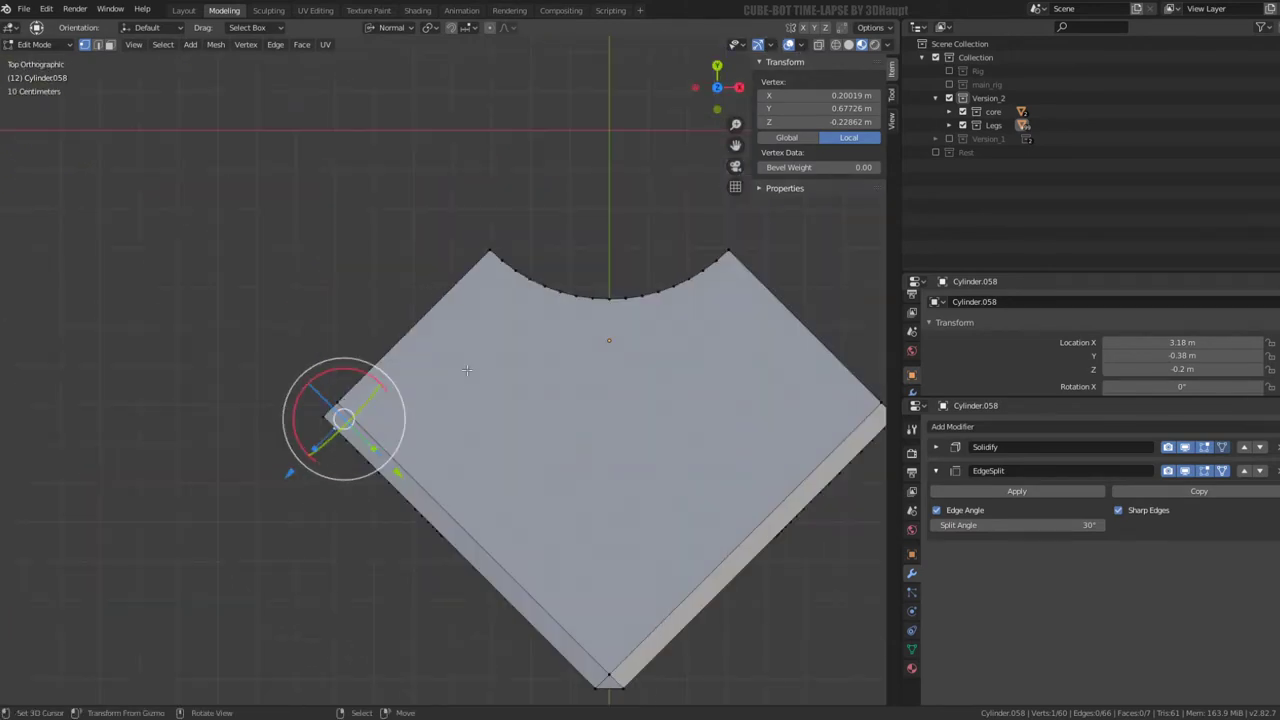
{"action": "middle_click_drag", "start_coordinate": [466, 370], "coordinate": [491, 323]}
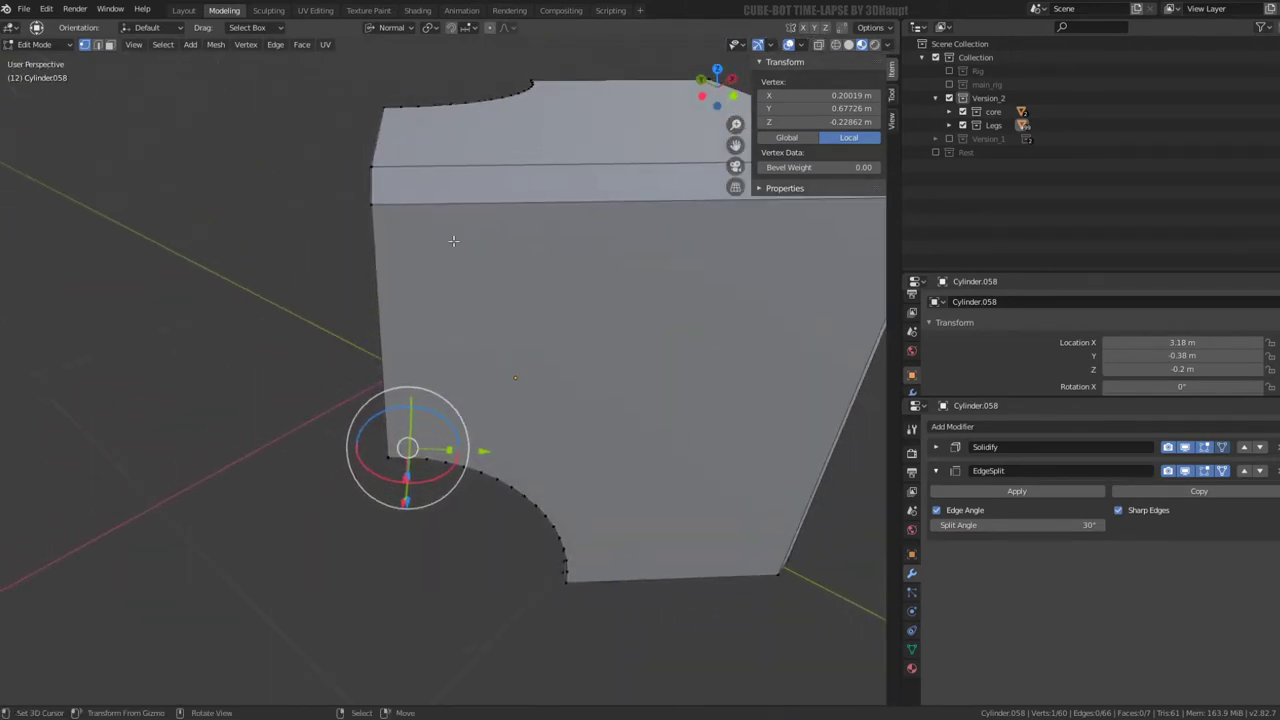
{"action": "middle_click_drag", "start_coordinate": [453, 241], "coordinate": [418, 160]}
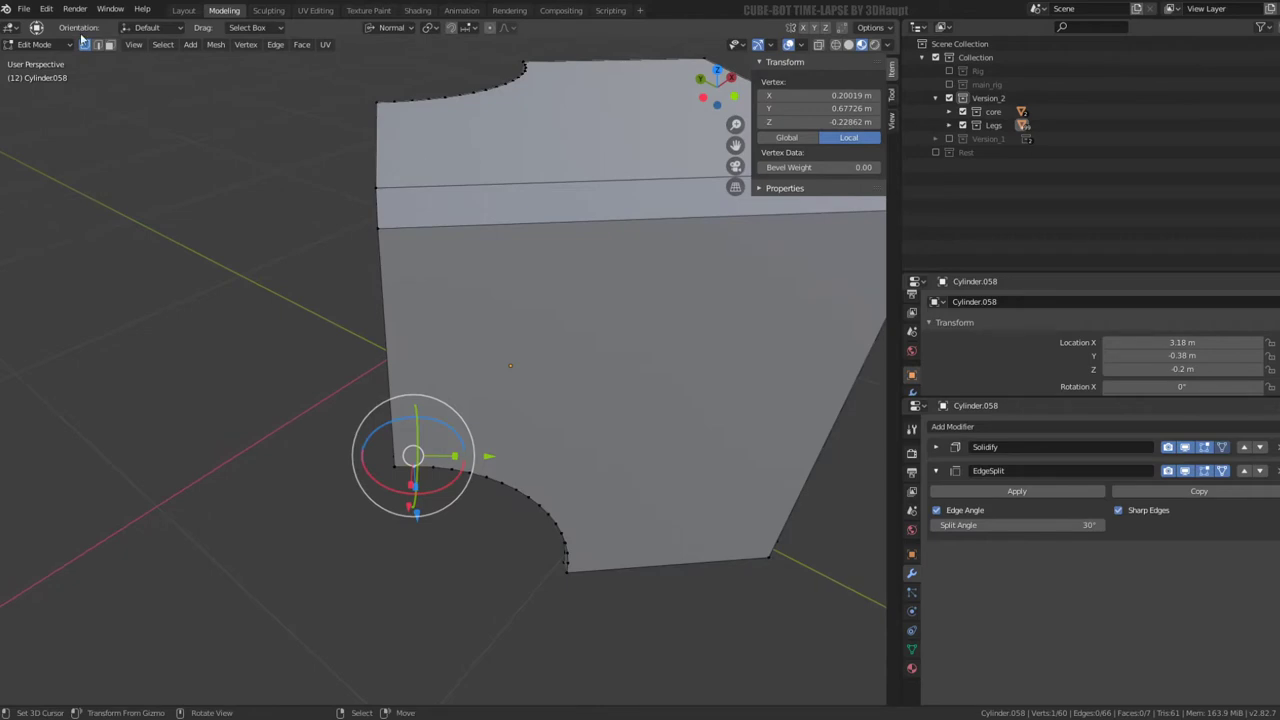
In edge select mode, select the shell piece's top edge plus its vertical corner edge
{"action": "left_click", "coordinate": [97, 45]}
{"action": "left_click", "coordinate": [474, 185]}
{"action": "left_click", "coordinate": [473, 215], "text": "shift"}
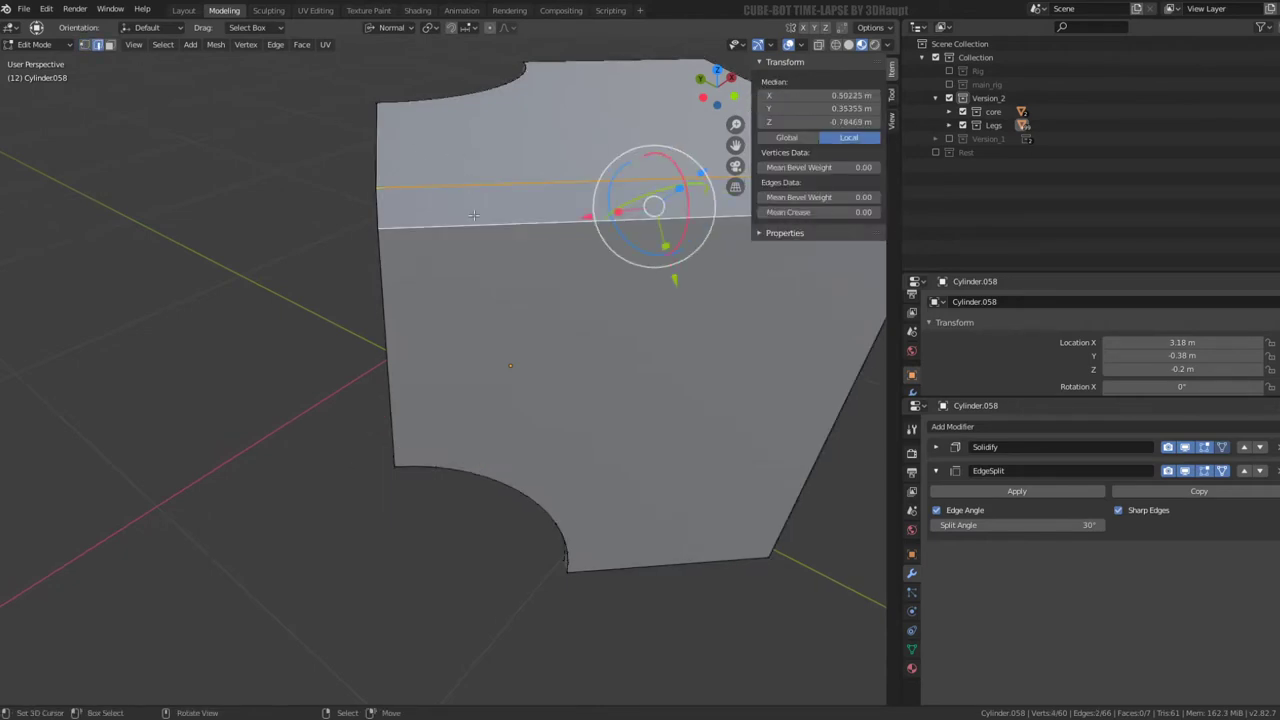
{"action": "middle_click_drag", "start_coordinate": [473, 215], "coordinate": [474, 203]}
{"action": "left_click", "coordinate": [418, 352]}
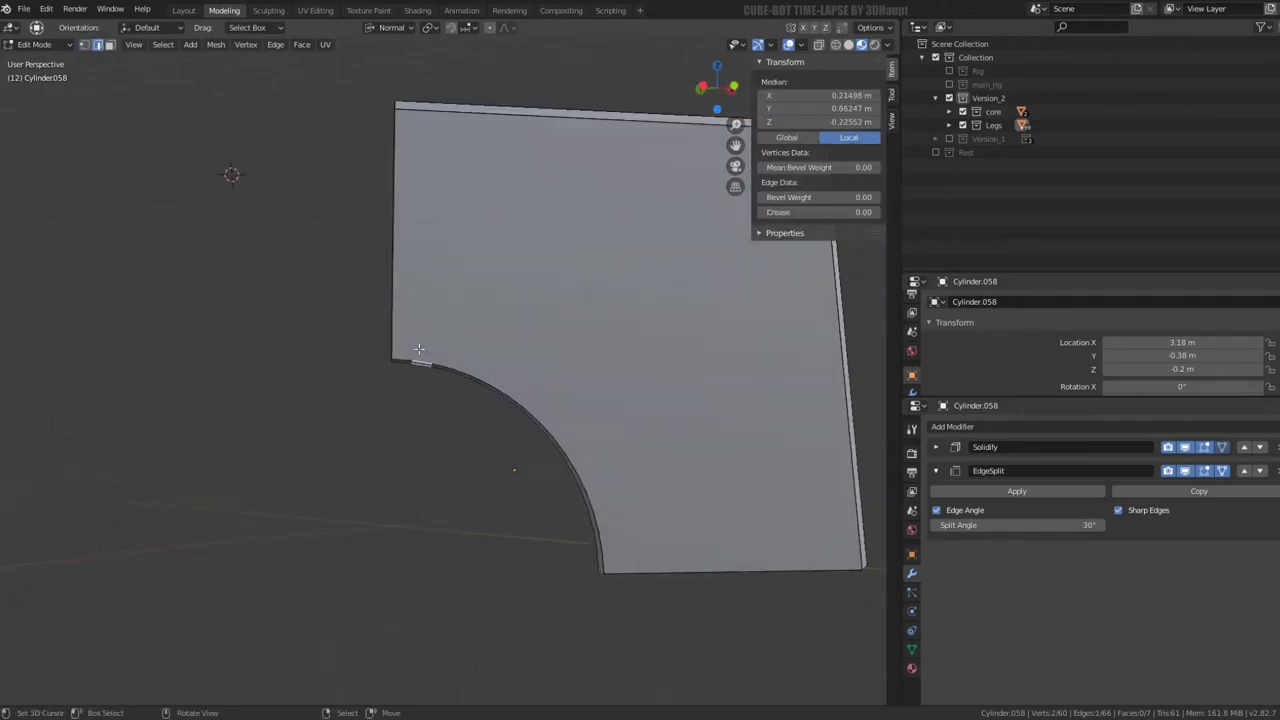
{"action": "mouse_move", "coordinate": [418, 352]}
{"action": "middle_mouse_down"}
{"action": "mouse_move", "coordinate": [446, 271]}
{"action": "mouse_move", "coordinate": [449, 342]}
{"action": "middle_mouse_up"}
{"action": "left_click", "coordinate": [474, 222]}
{"action": "left_click", "coordinate": [474, 210], "text": "shift"}
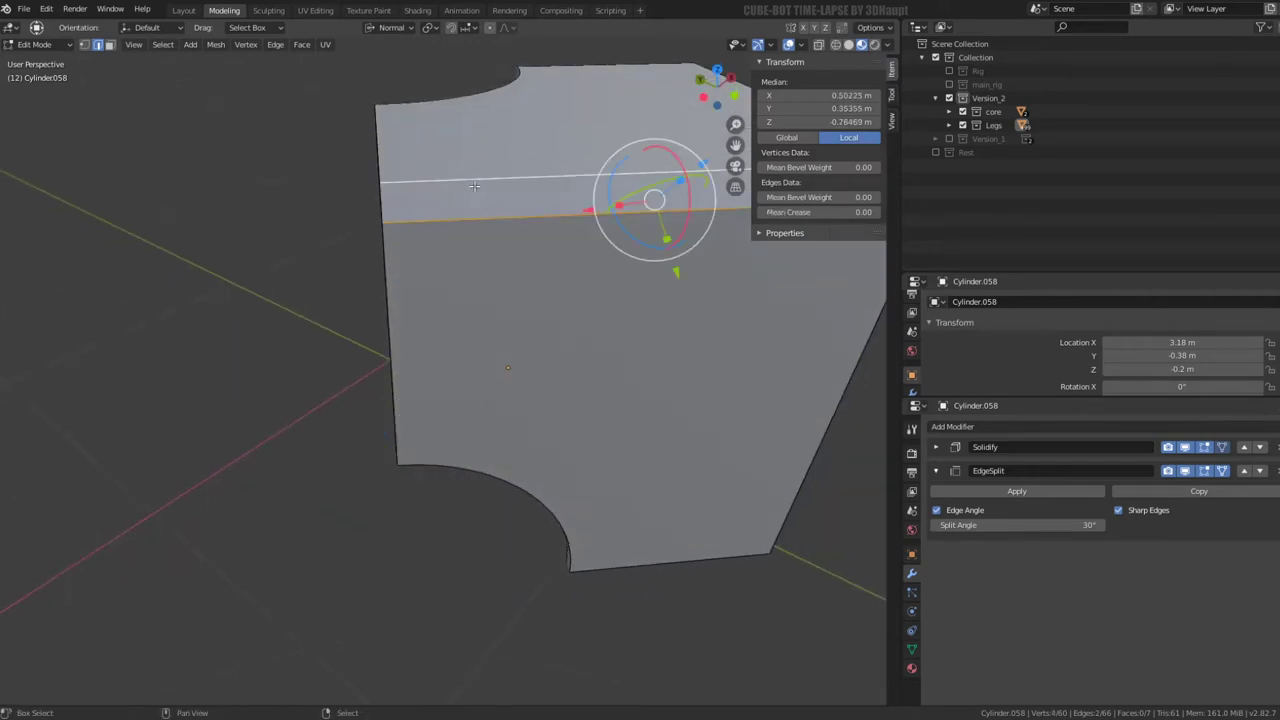
{"action": "mouse_move", "coordinate": [474, 210]}
{"action": "middle_mouse_down"}
{"action": "mouse_move", "coordinate": [531, 275]}
{"action": "mouse_move", "coordinate": [369, 246]}
{"action": "middle_mouse_up"}
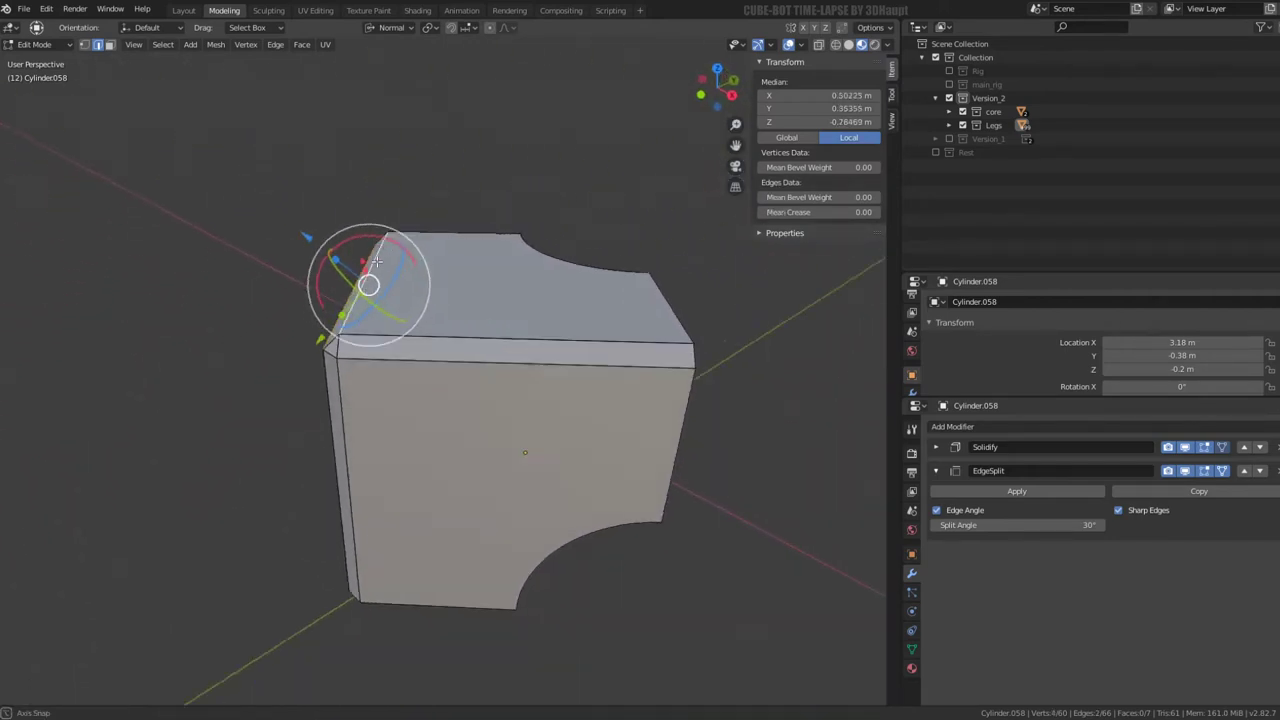
{"action": "left_click", "coordinate": [369, 246]}
{"action": "middle_click_drag", "start_coordinate": [423, 264], "coordinate": [571, 249]}
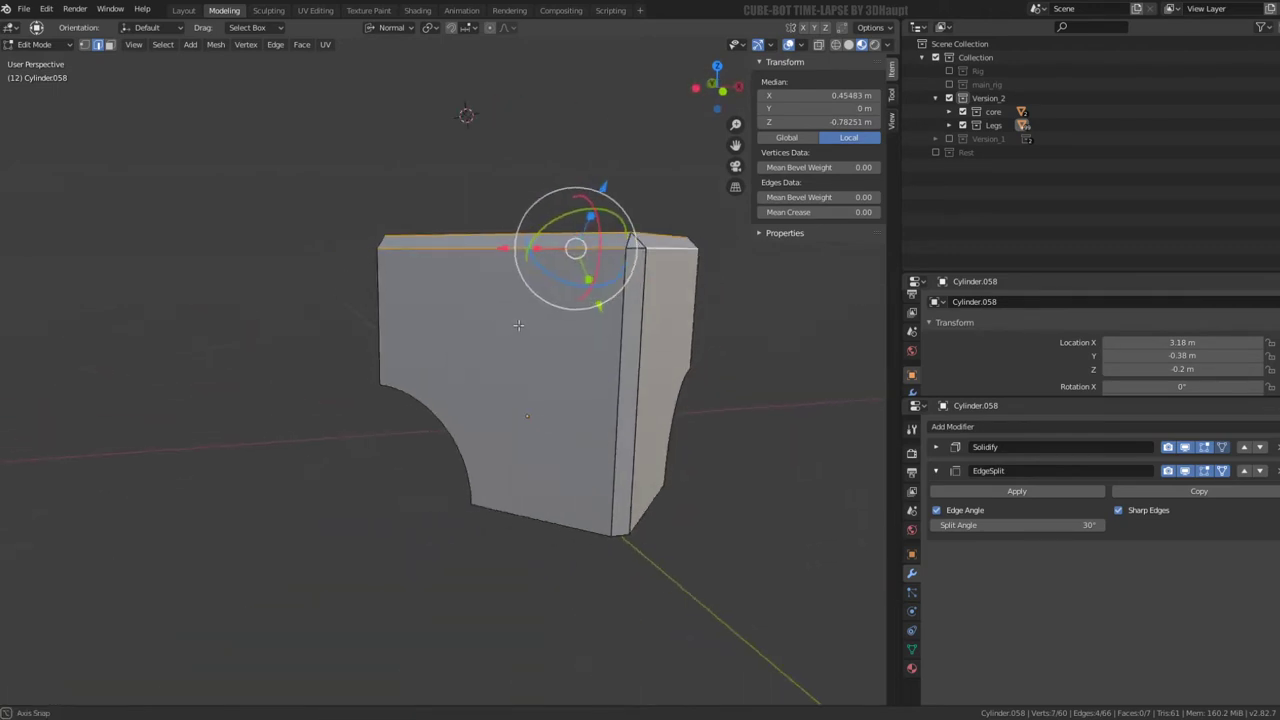
{"action": "left_click", "coordinate": [624, 350], "text": "shift"}
{"action": "middle_click_drag", "start_coordinate": [624, 350], "coordinate": [544, 308]}
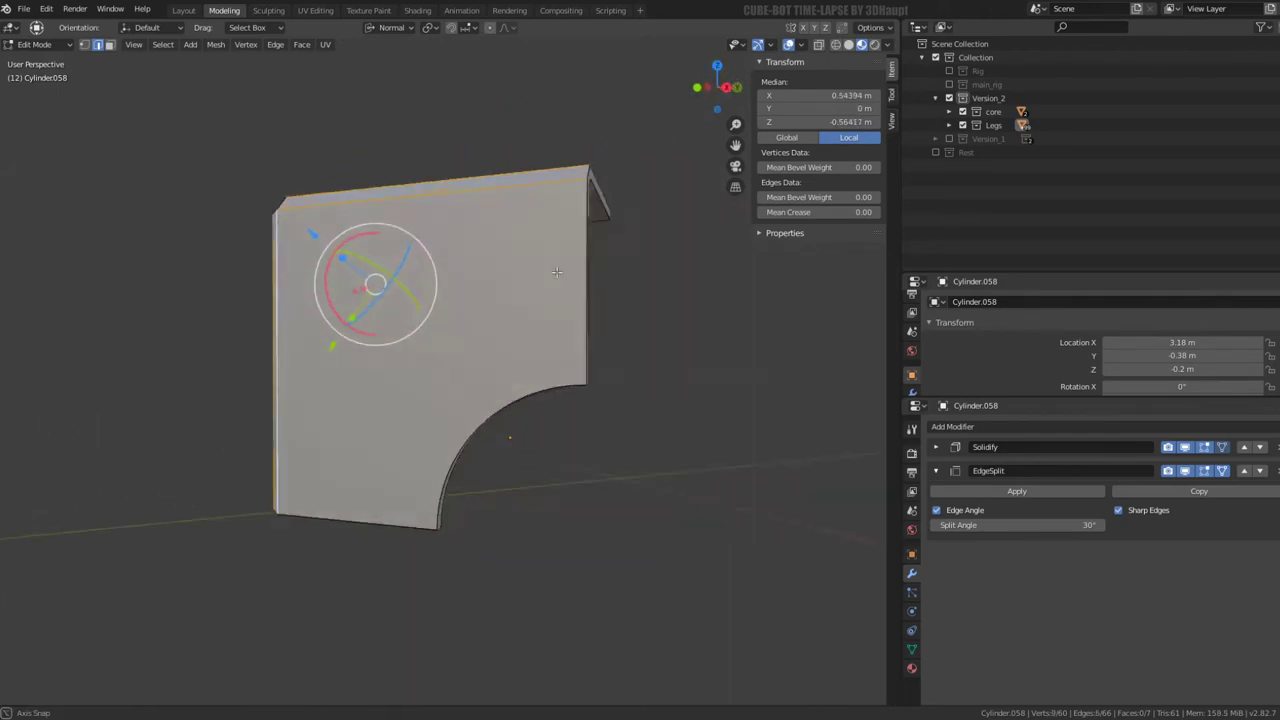
Subdivide the selected edges, trying more cuts before settling on 1 cut
{"action": "key", "text": "q"}
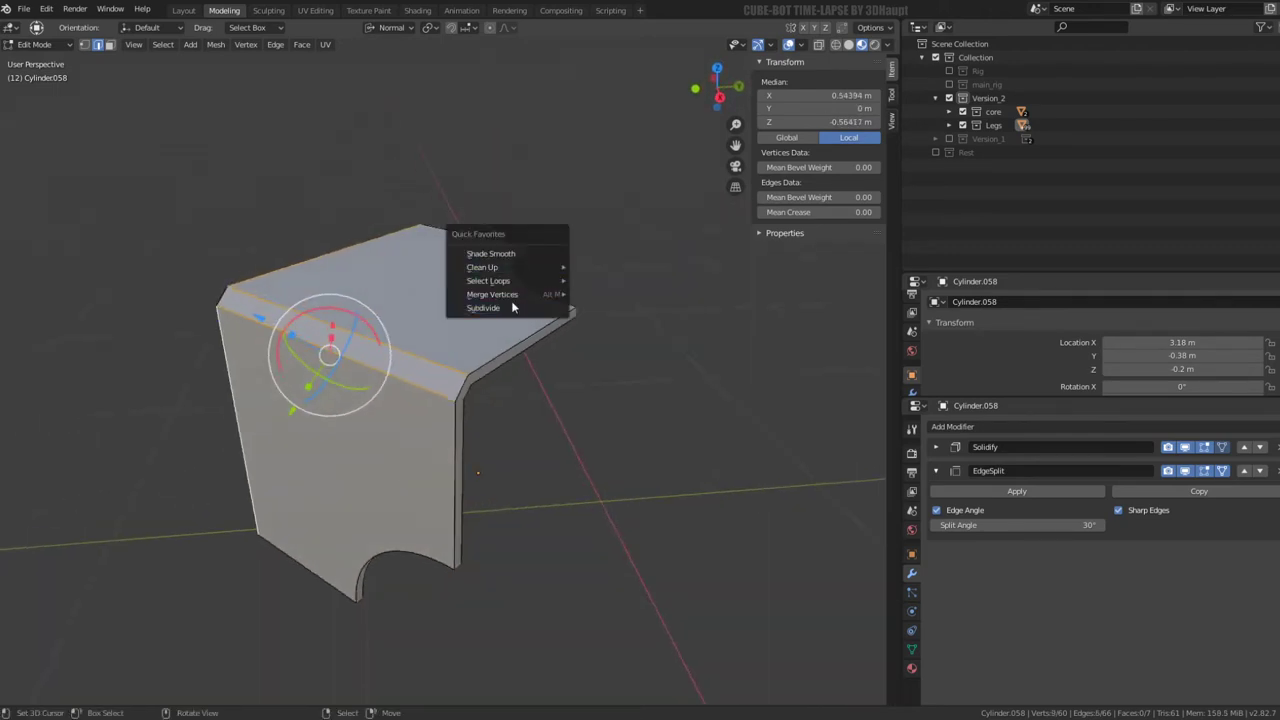
{"action": "left_click", "coordinate": [512, 306]}
{"action": "middle_click_drag", "start_coordinate": [512, 305], "coordinate": [616, 426]}
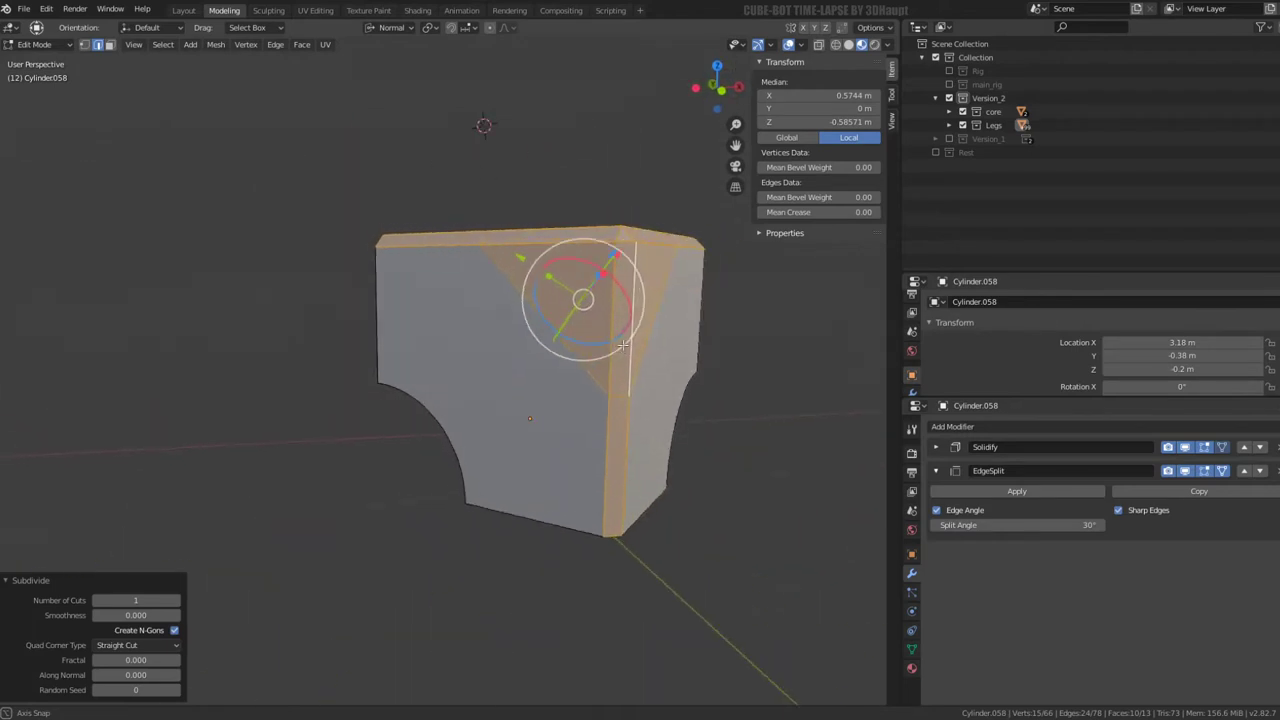
{"action": "middle_click_drag", "start_coordinate": [616, 426], "coordinate": [512, 317]}
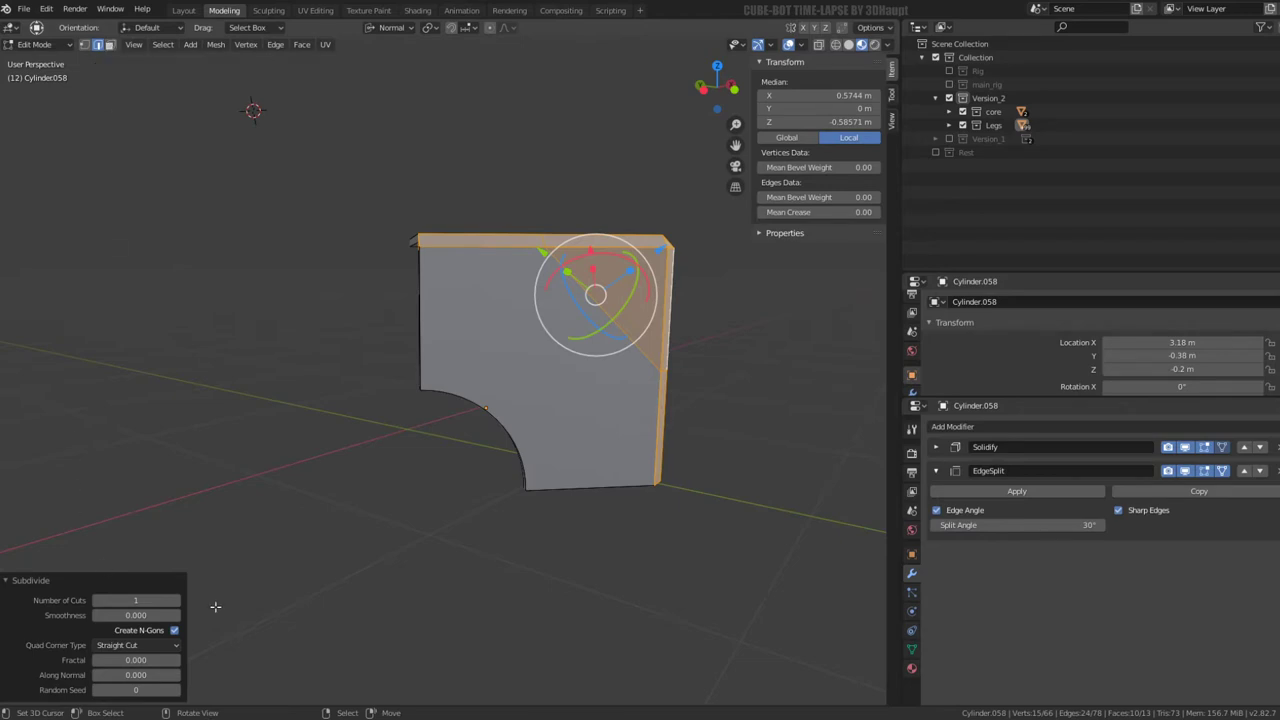
{"action": "left_click", "coordinate": [176, 601]}
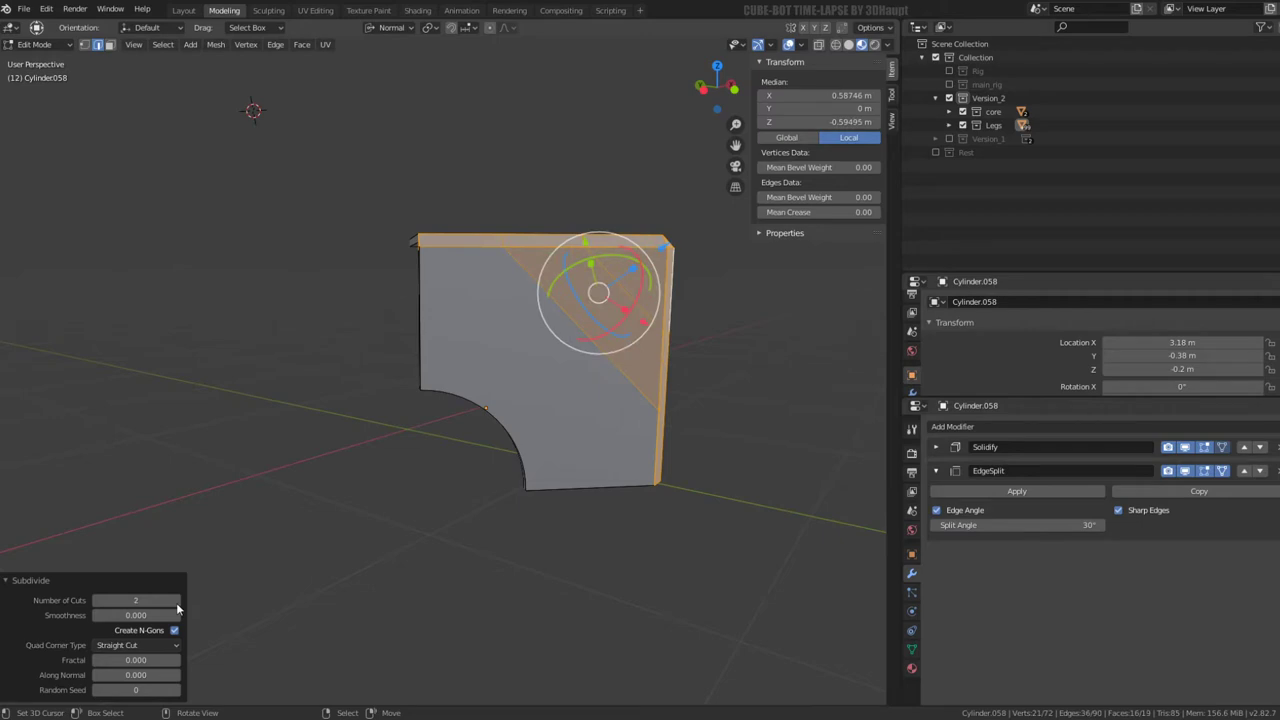
{"action": "left_click", "coordinate": [176, 601]}
{"action": "left_click", "coordinate": [176, 601]}
{"action": "left_click", "coordinate": [176, 601]}
{"action": "left_click", "coordinate": [176, 601]}
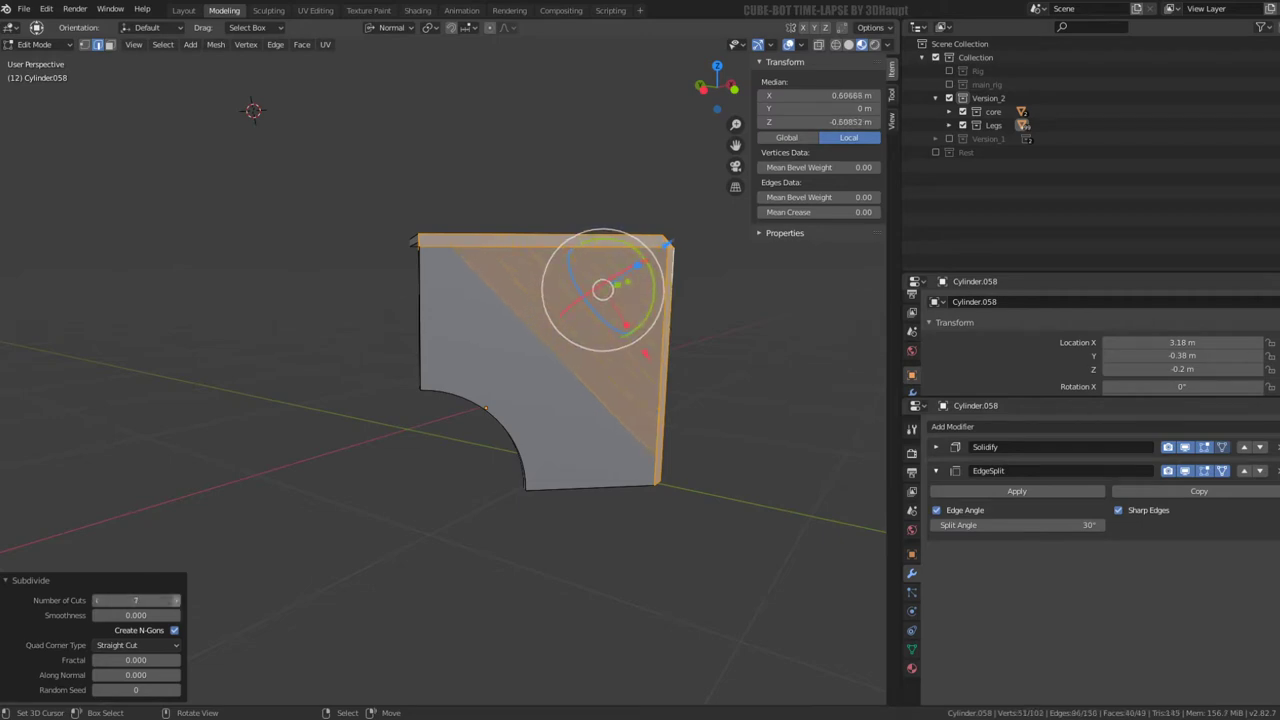
{"action": "key", "text": "BackSpace"}
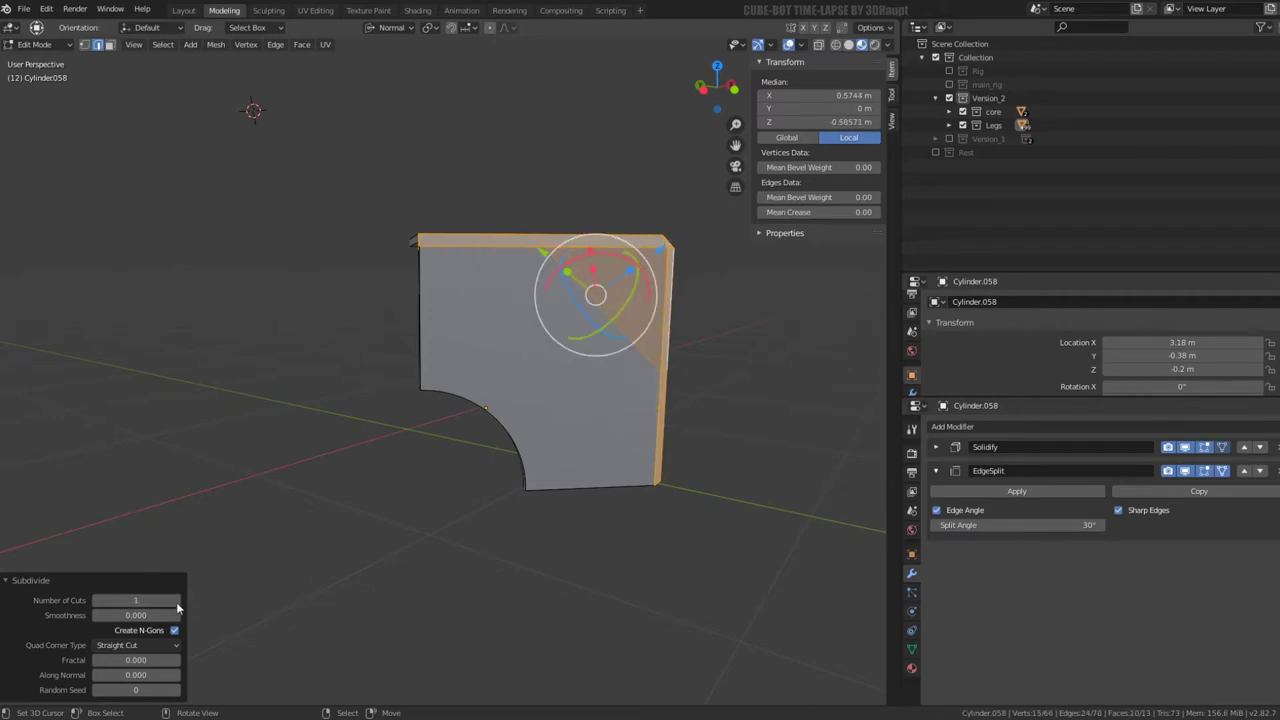
{"action": "middle_click_drag", "start_coordinate": [586, 313], "coordinate": [530, 390]}
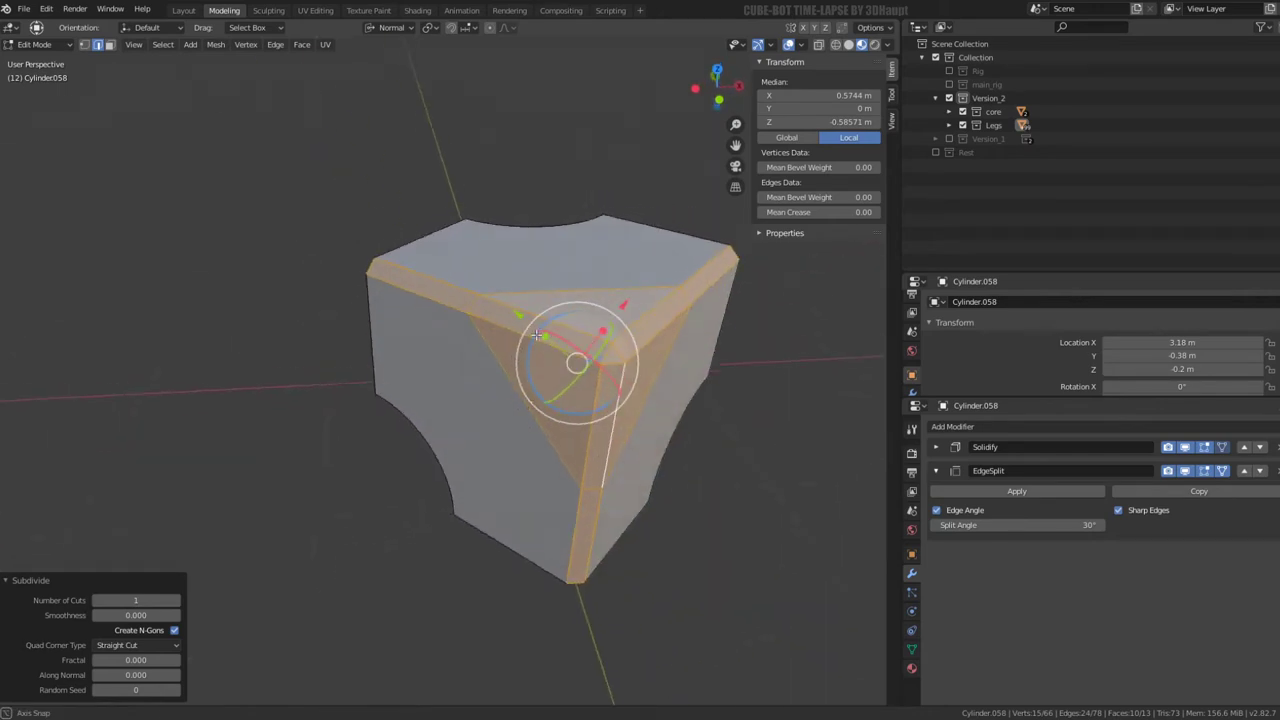
Edge-slide the shell piece's side edge to factor 0.855, then switch to vertex select for the Knife
{"action": "left_click", "coordinate": [527, 392]}
{"action": "key", "text": "ctrl+z"}
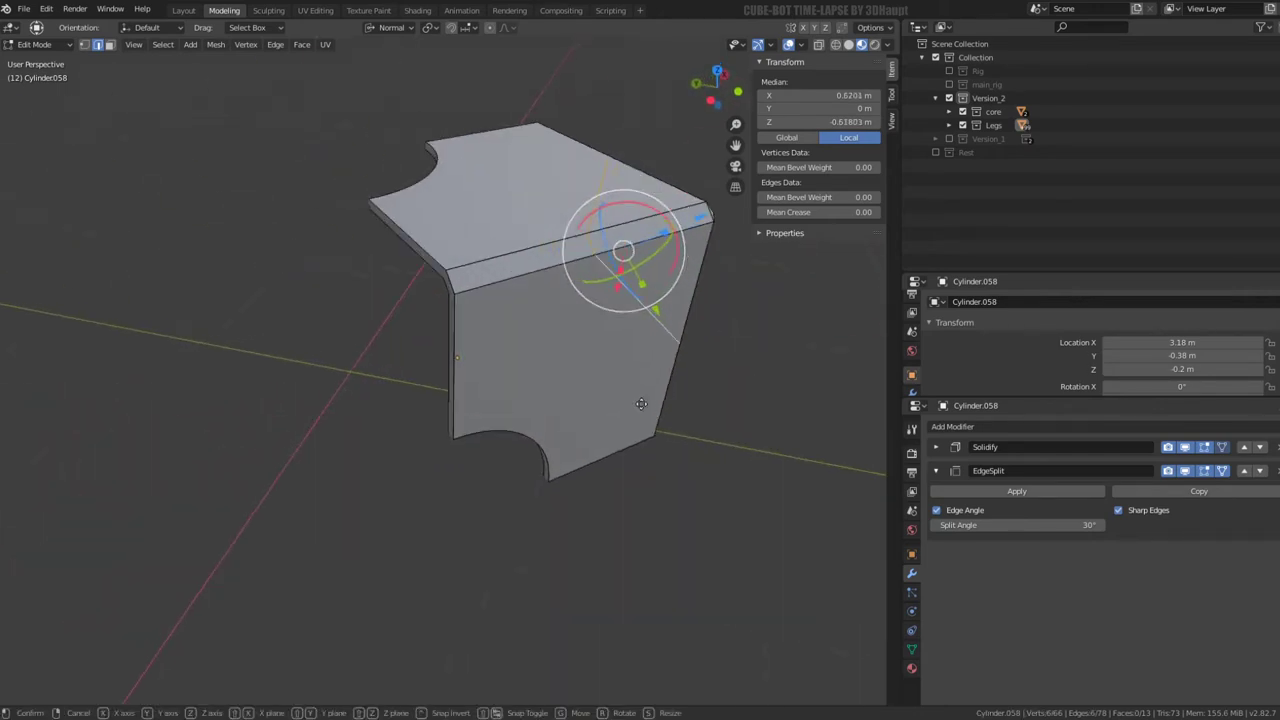
{"action": "key", "text": "g"}
{"action": "key", "text": "g"}
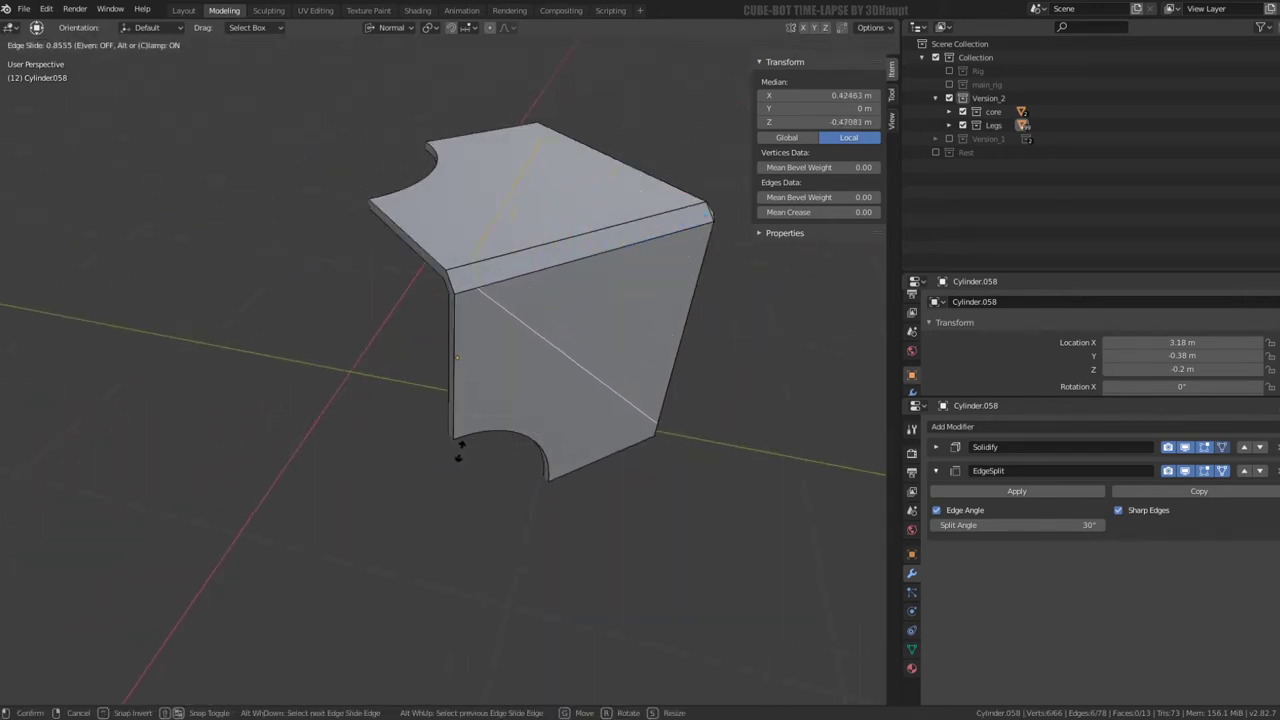
{"action": "left_click", "coordinate": [460, 455]}
{"action": "middle_click_drag", "start_coordinate": [460, 455], "coordinate": [480, 345]}
{"action": "scroll", "coordinate": [480, 344], "scroll_direction": "up", "scroll_amount": 2}
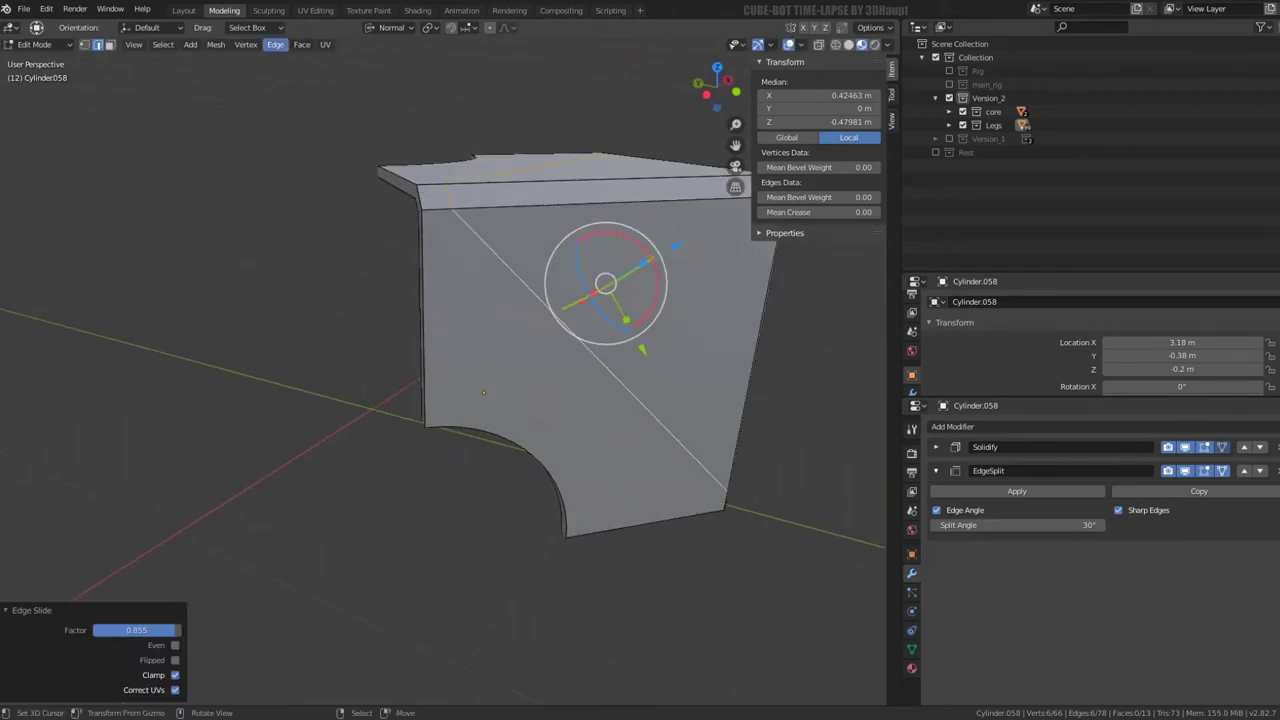
{"action": "left_click", "coordinate": [85, 45]}
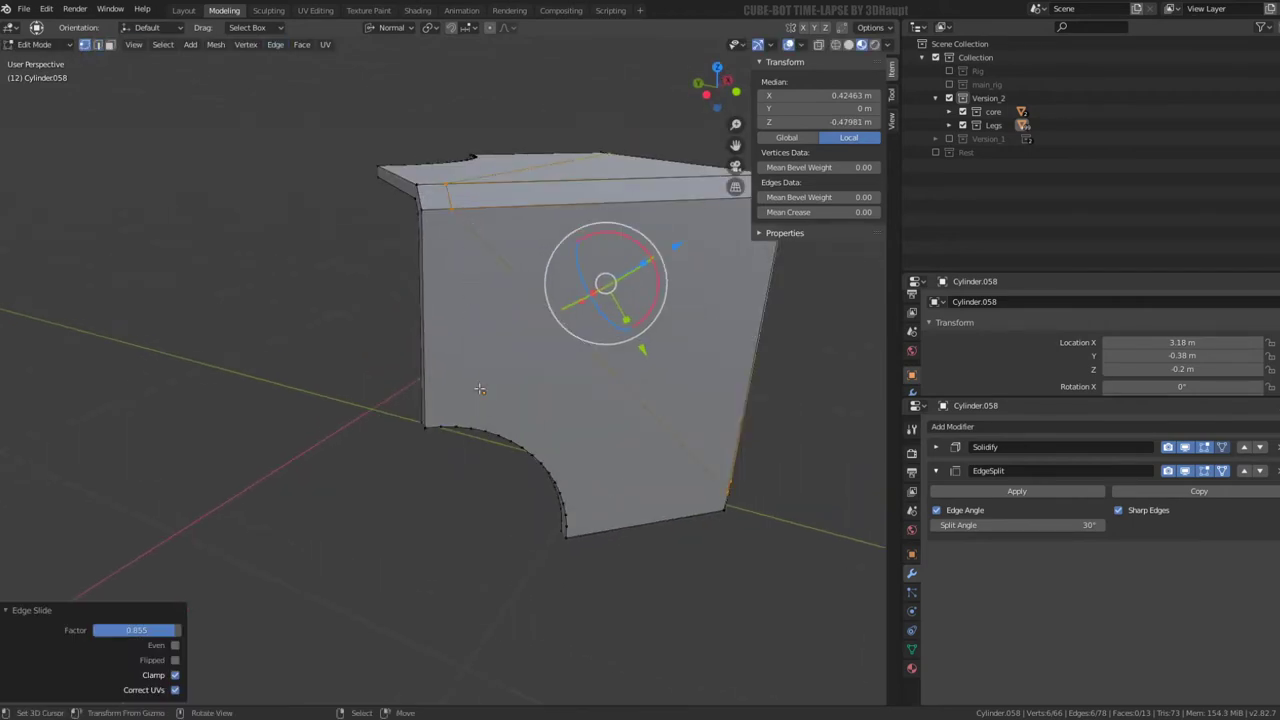
{"action": "key", "text": "k"}
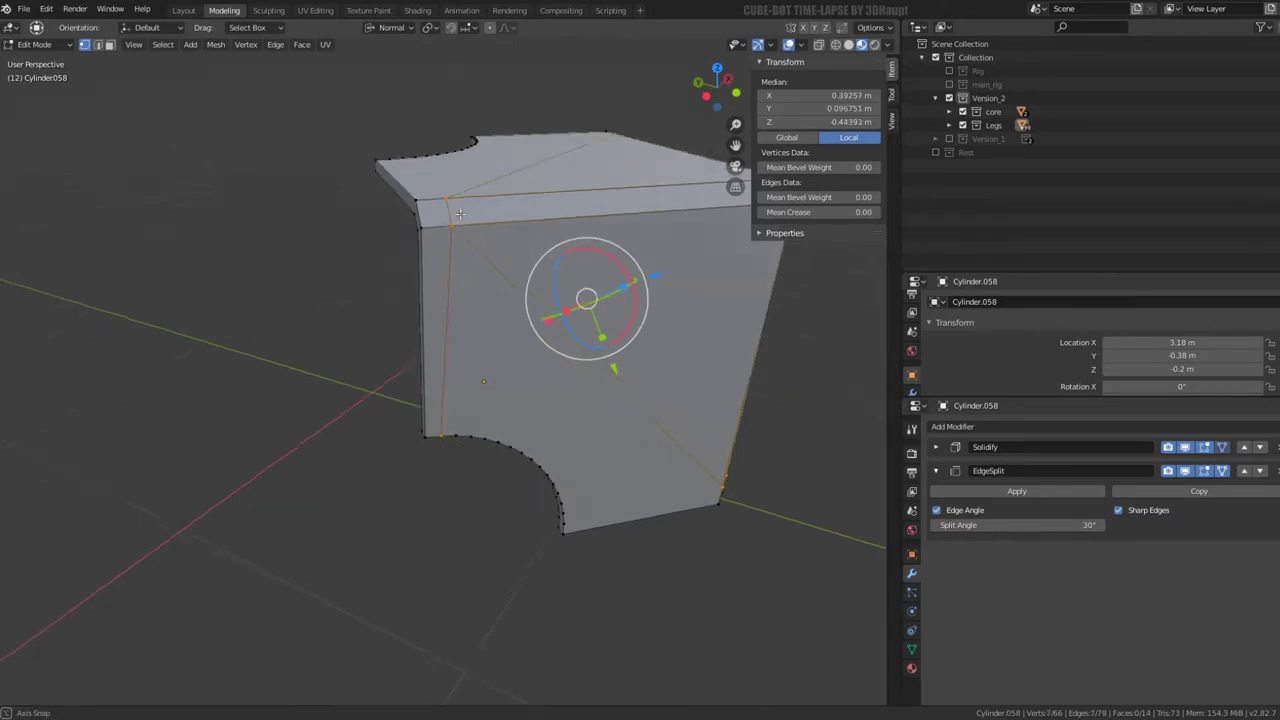
Knife-cut corner-to-corner diagonals across the shell piece's top and side faces and commit them
{"action": "middle_click_drag", "start_coordinate": [465, 187], "coordinate": [449, 325]}
{"action": "left_click", "coordinate": [445, 323]}
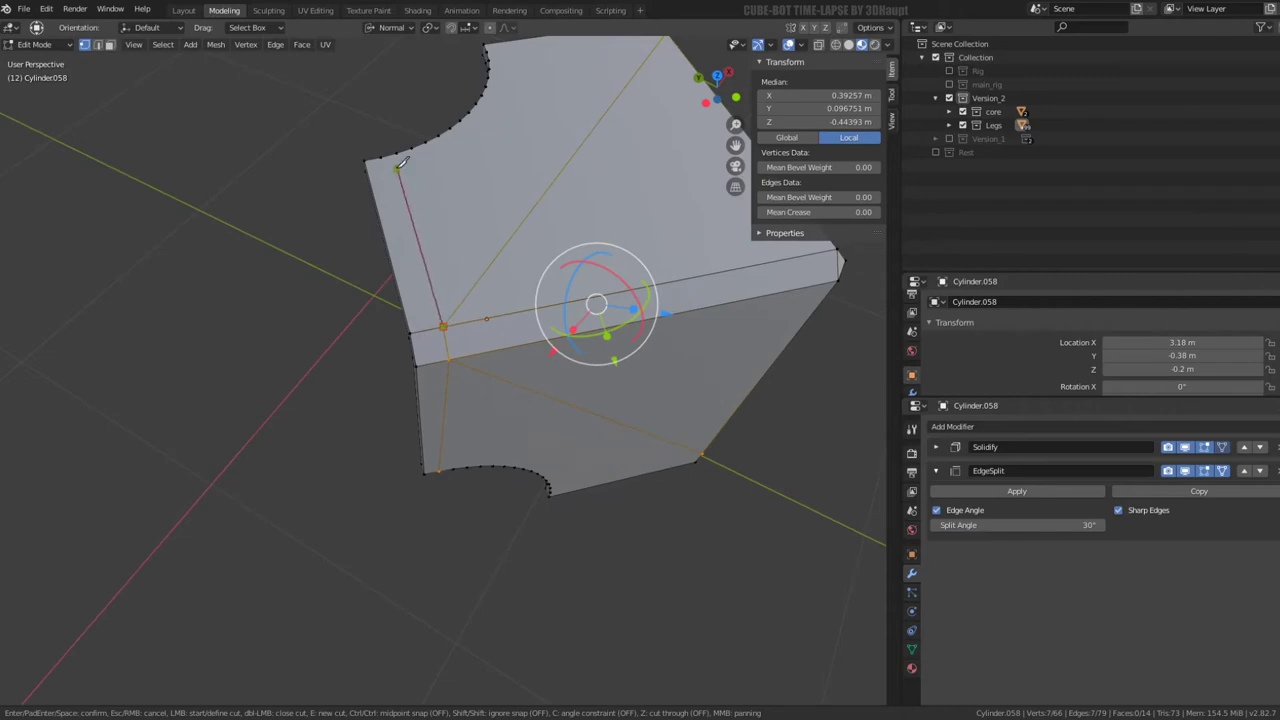
{"action": "left_click", "coordinate": [381, 157]}
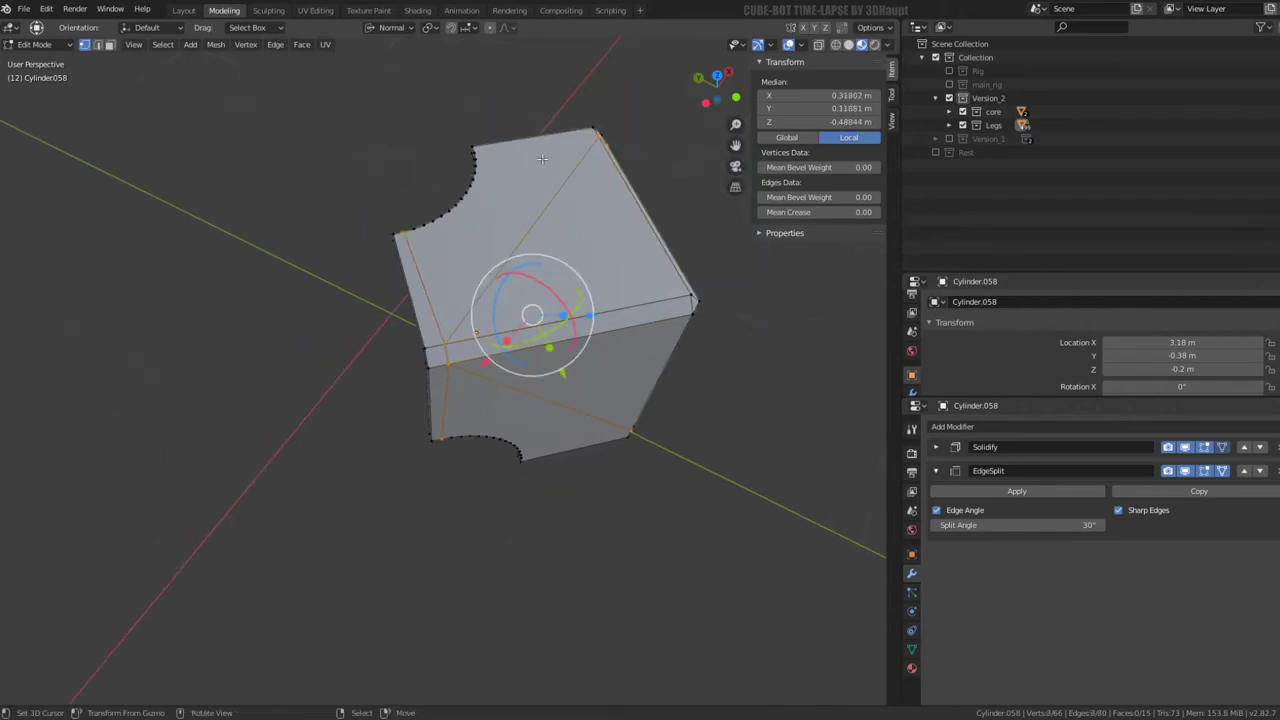
{"action": "middle_click_drag", "start_coordinate": [381, 157], "coordinate": [655, 388]}
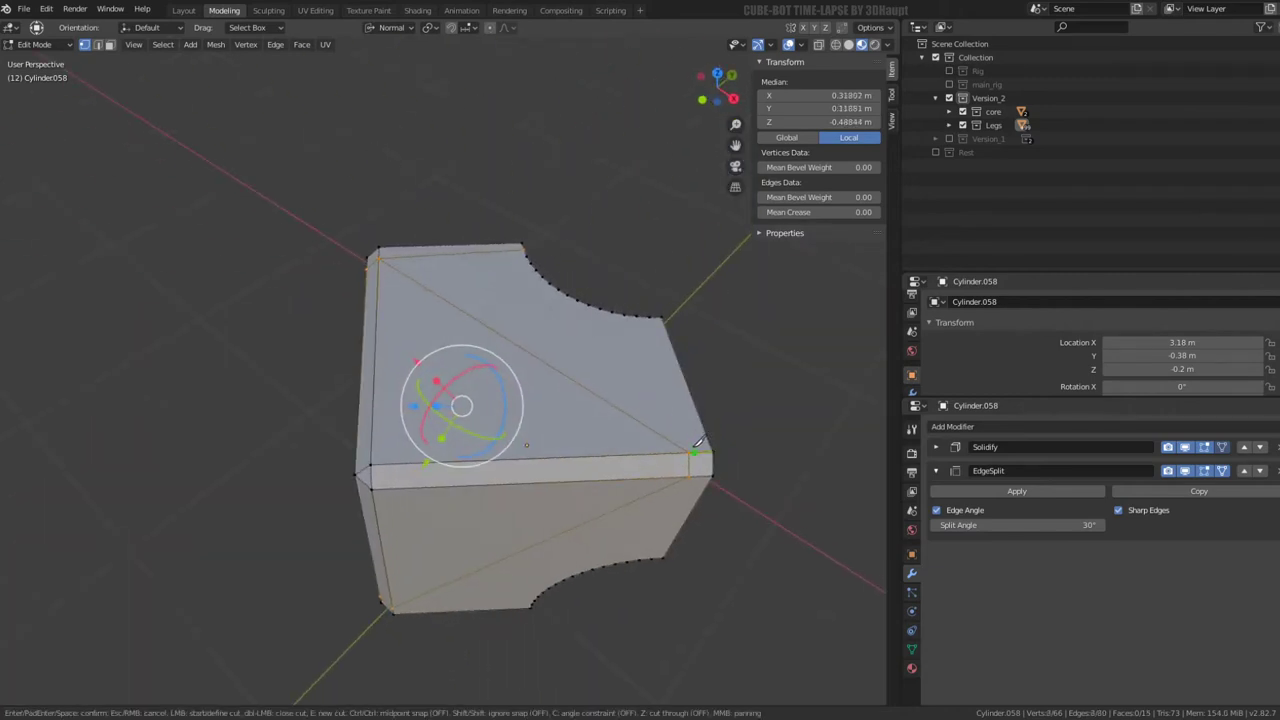
{"action": "left_click", "coordinate": [655, 313]}
{"action": "middle_click_drag", "start_coordinate": [655, 313], "coordinate": [663, 243]}
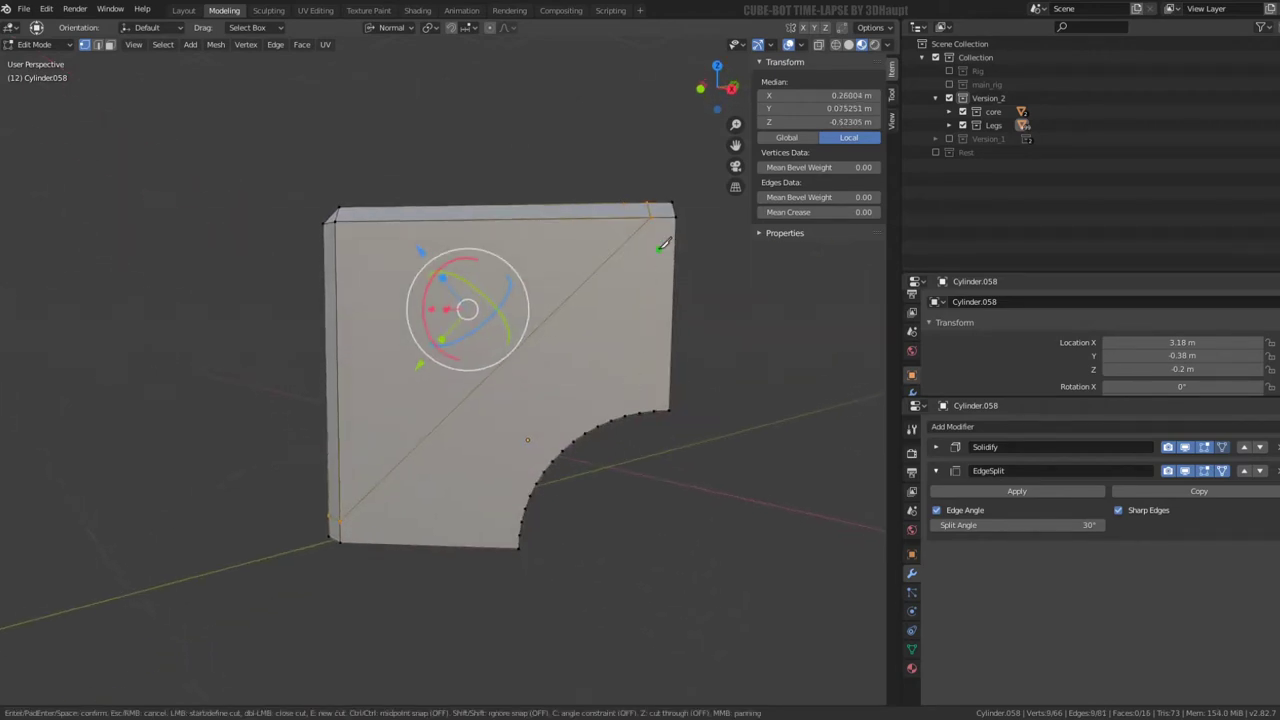
{"action": "left_click", "coordinate": [651, 214]}
{"action": "left_click", "coordinate": [660, 402]}
{"action": "mouse_move", "coordinate": [660, 402]}
{"action": "middle_mouse_down"}
{"action": "mouse_move", "coordinate": [564, 416]}
{"action": "mouse_move", "coordinate": [646, 410]}
{"action": "middle_mouse_up"}
{"action": "left_click", "coordinate": [538, 419]}
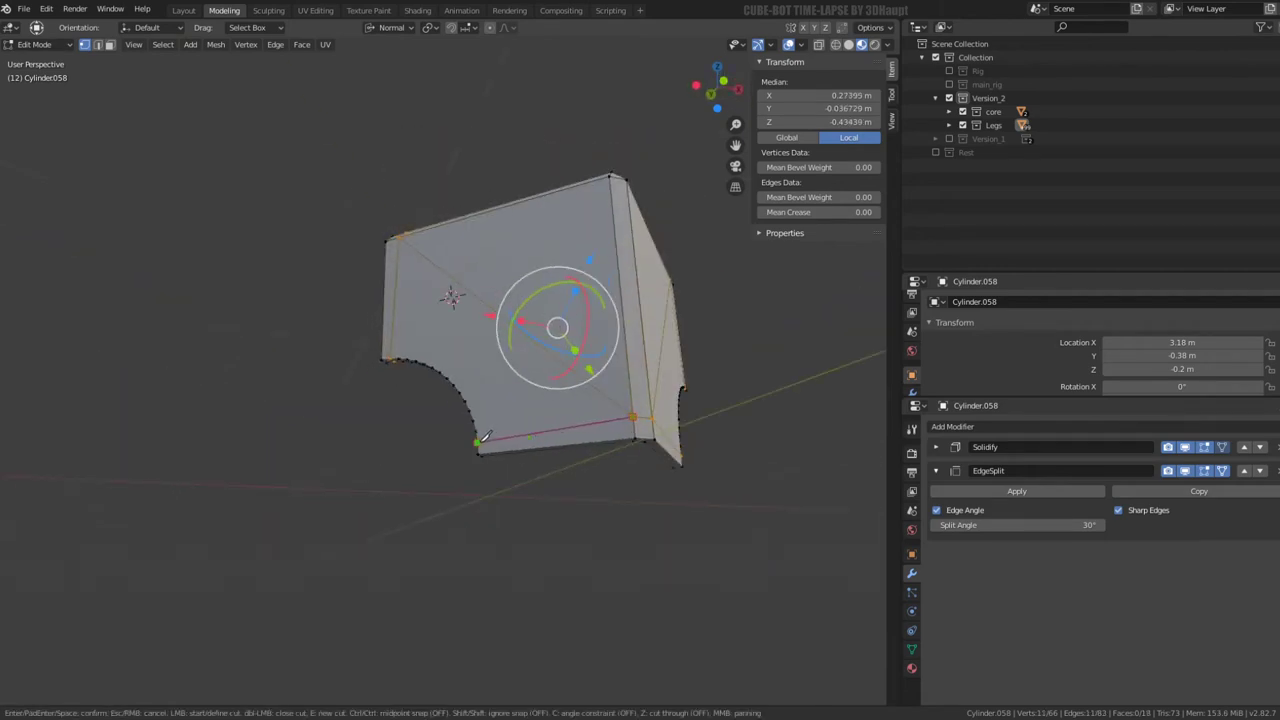
{"action": "left_click", "coordinate": [479, 439]}
{"action": "key", "text": "Return"}
Select the two bottom edges of the shell piece
{"action": "middle_click_drag", "start_coordinate": [479, 439], "coordinate": [510, 428]}
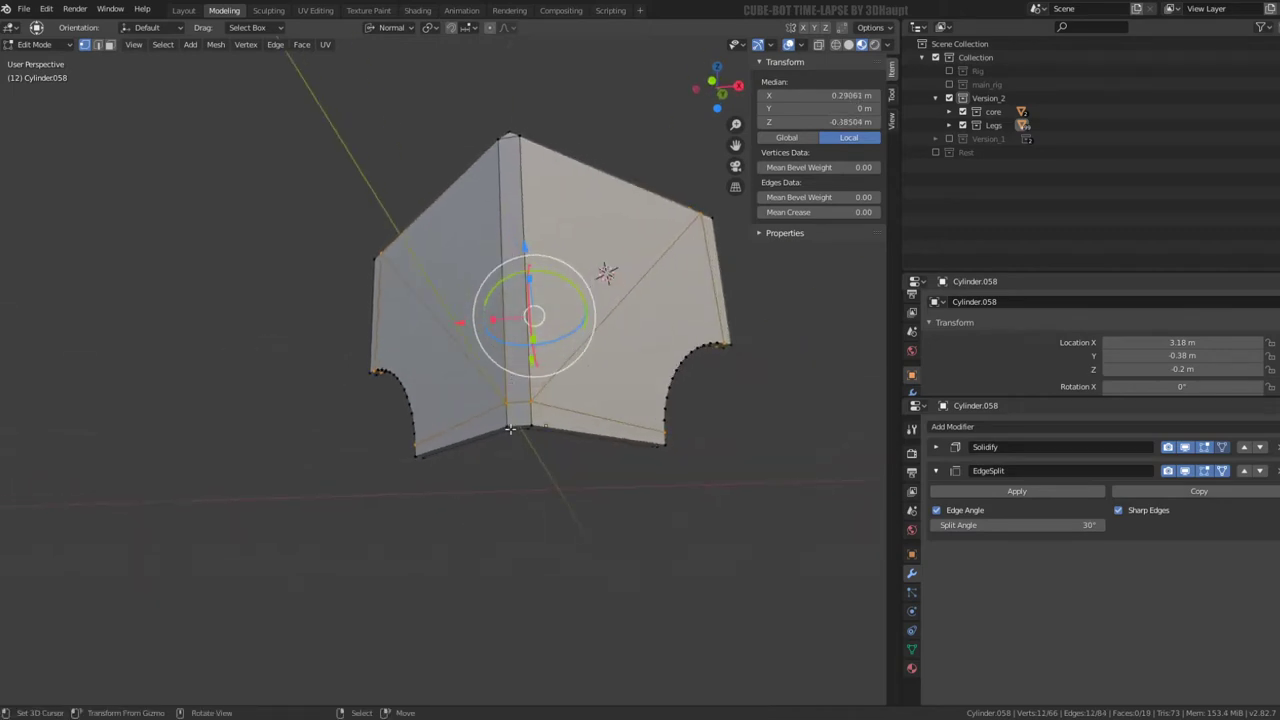
{"action": "left_click", "coordinate": [507, 410]}
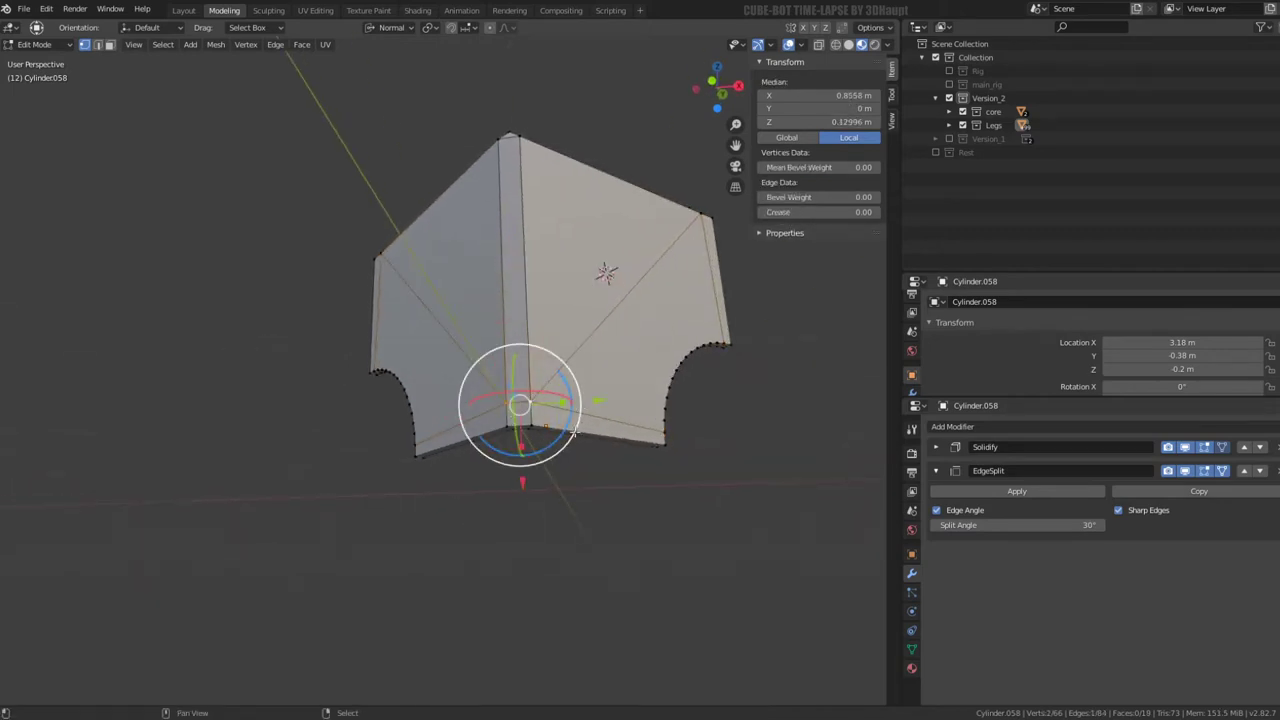
{"action": "left_click", "coordinate": [670, 422], "text": "shift"}
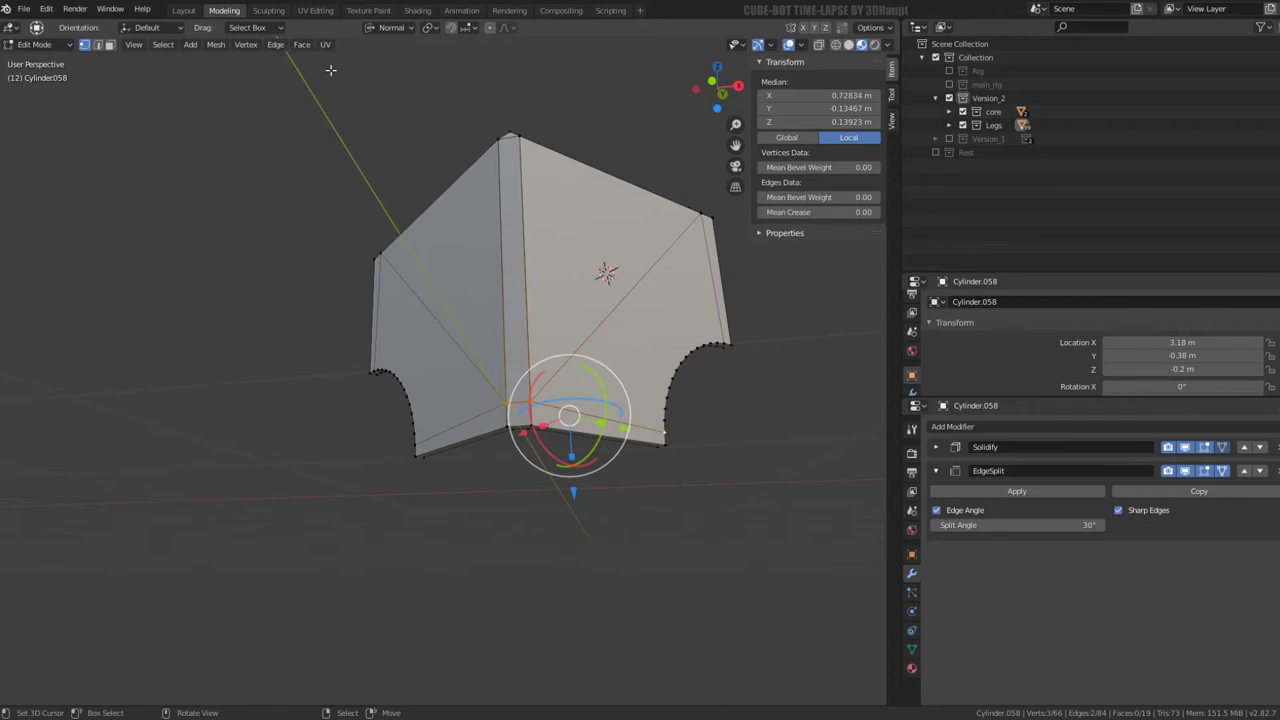
Set the pivot to Active Element and scale the selection to 0 along Y
{"action": "left_click", "coordinate": [430, 28]}
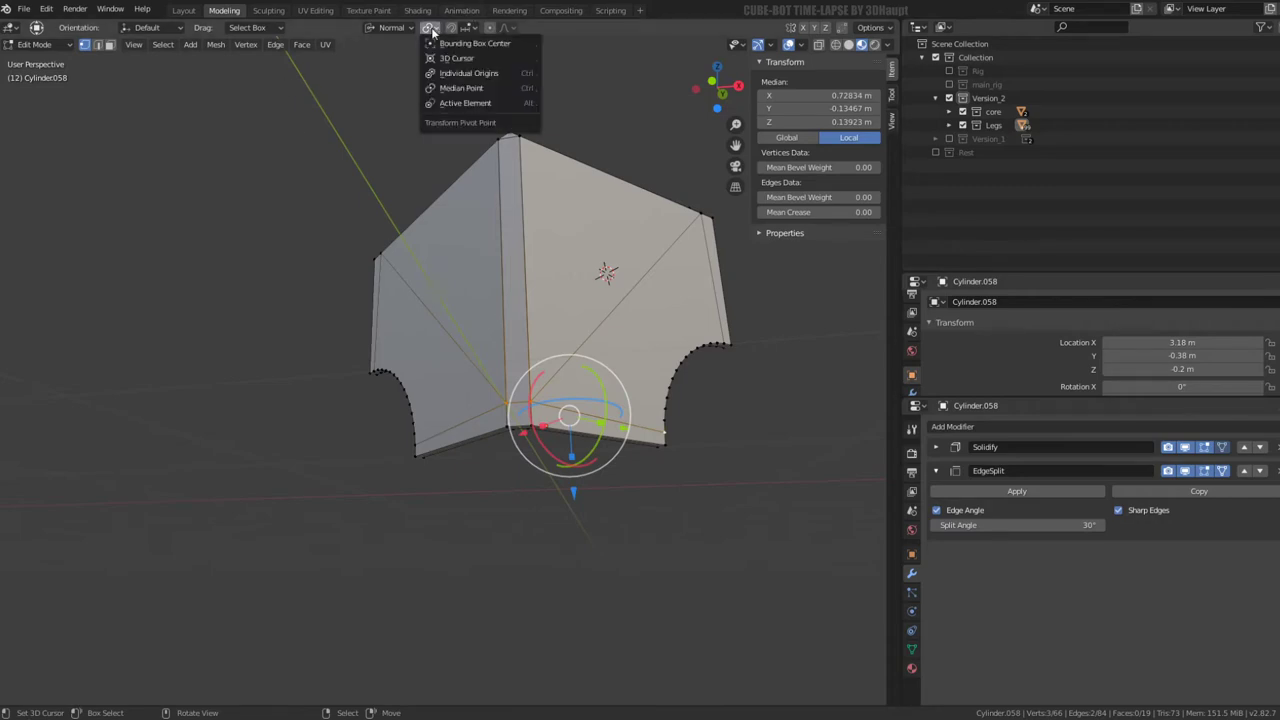
{"action": "left_click", "coordinate": [453, 104]}
{"action": "key", "text": "s"}
{"action": "key", "text": "y"}
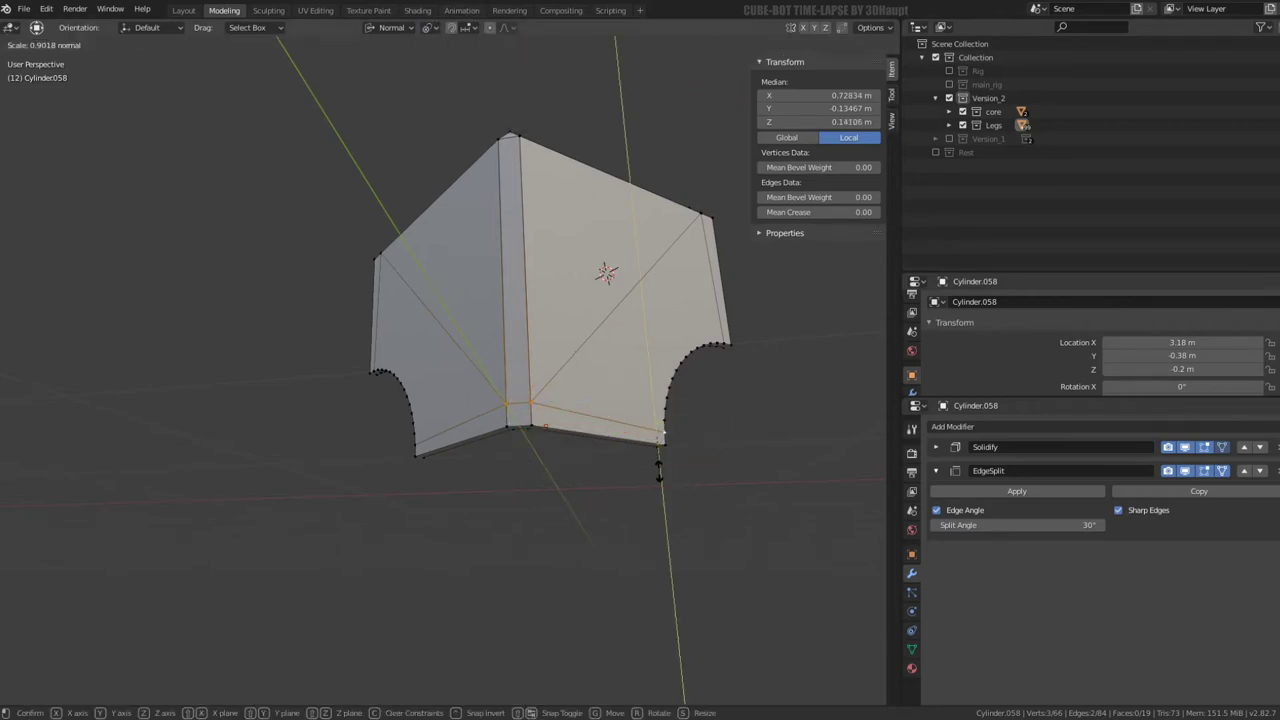
{"action": "key", "text": "0"}
{"action": "key", "text": "Return"}
Select corner vertices with the upper-left one active, test a rotation, then undo it
{"action": "middle_click_drag", "start_coordinate": [579, 330], "coordinate": [426, 350]}
{"action": "left_click", "coordinate": [424, 360]}
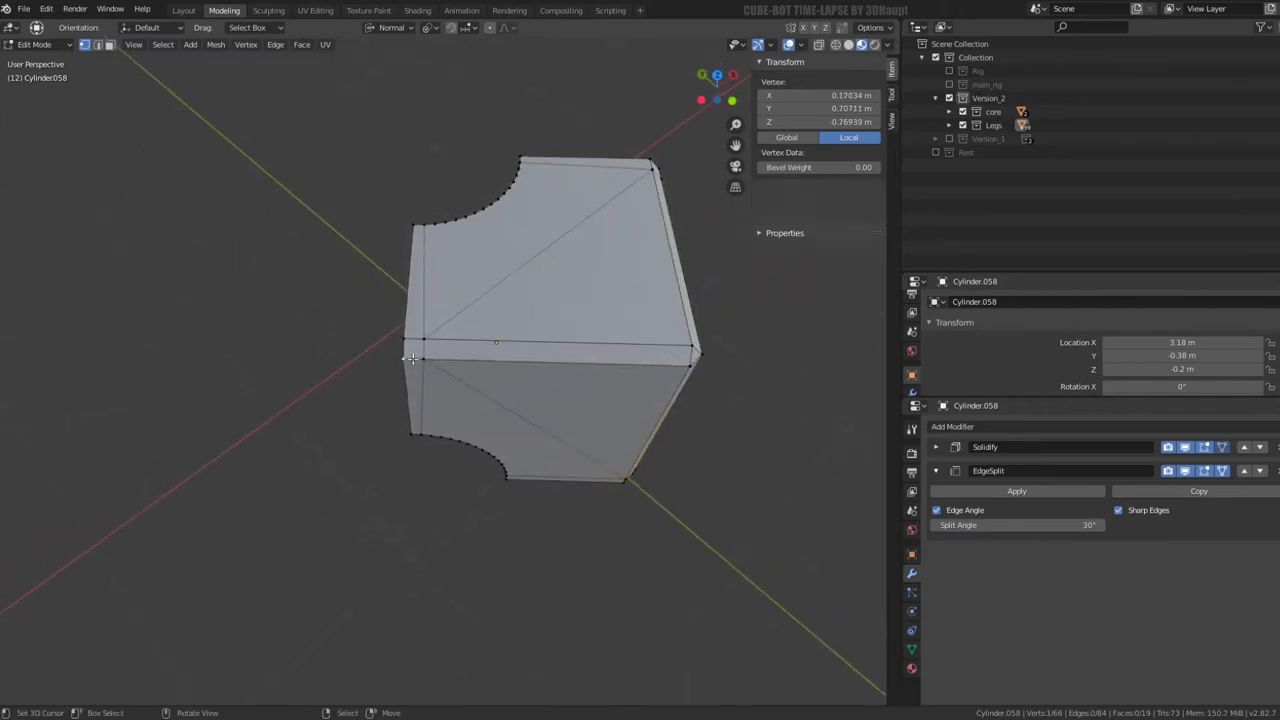
{"action": "left_click", "coordinate": [424, 347], "text": "shift"}
{"action": "left_click", "coordinate": [424, 230], "text": "shift"}
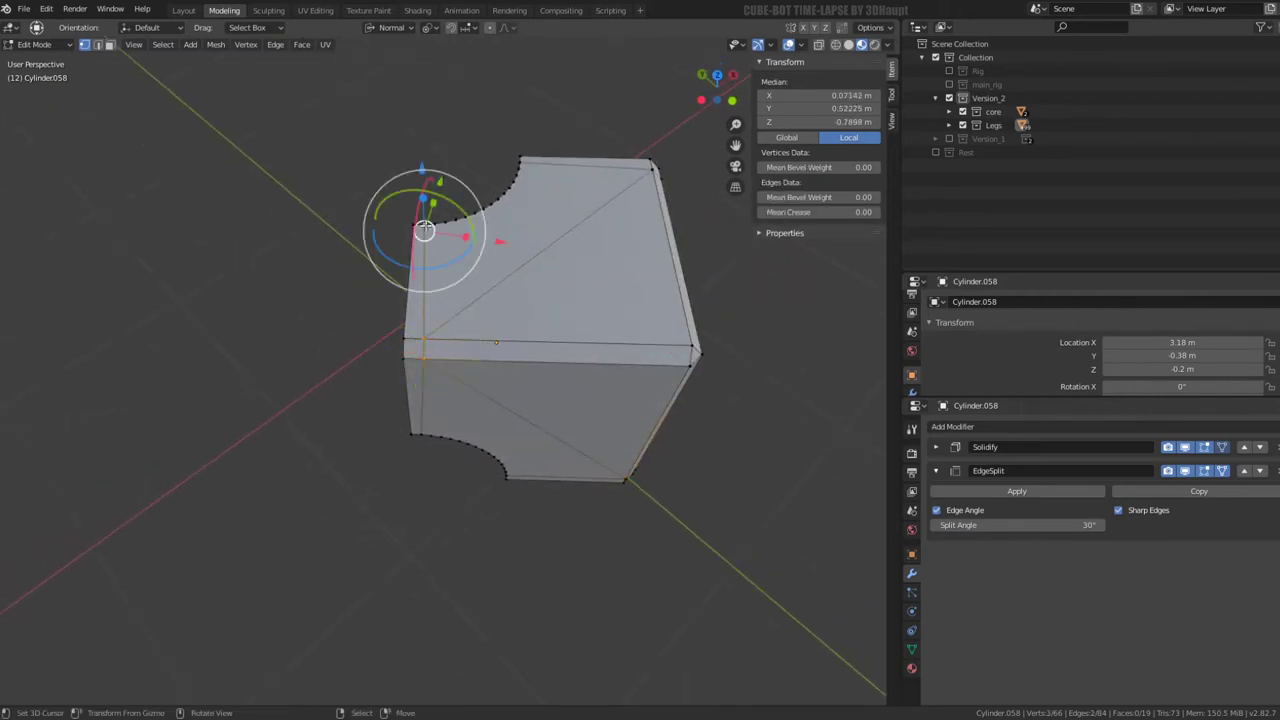
{"action": "left_click_drag", "start_coordinate": [467, 235], "coordinate": [472, 233]}
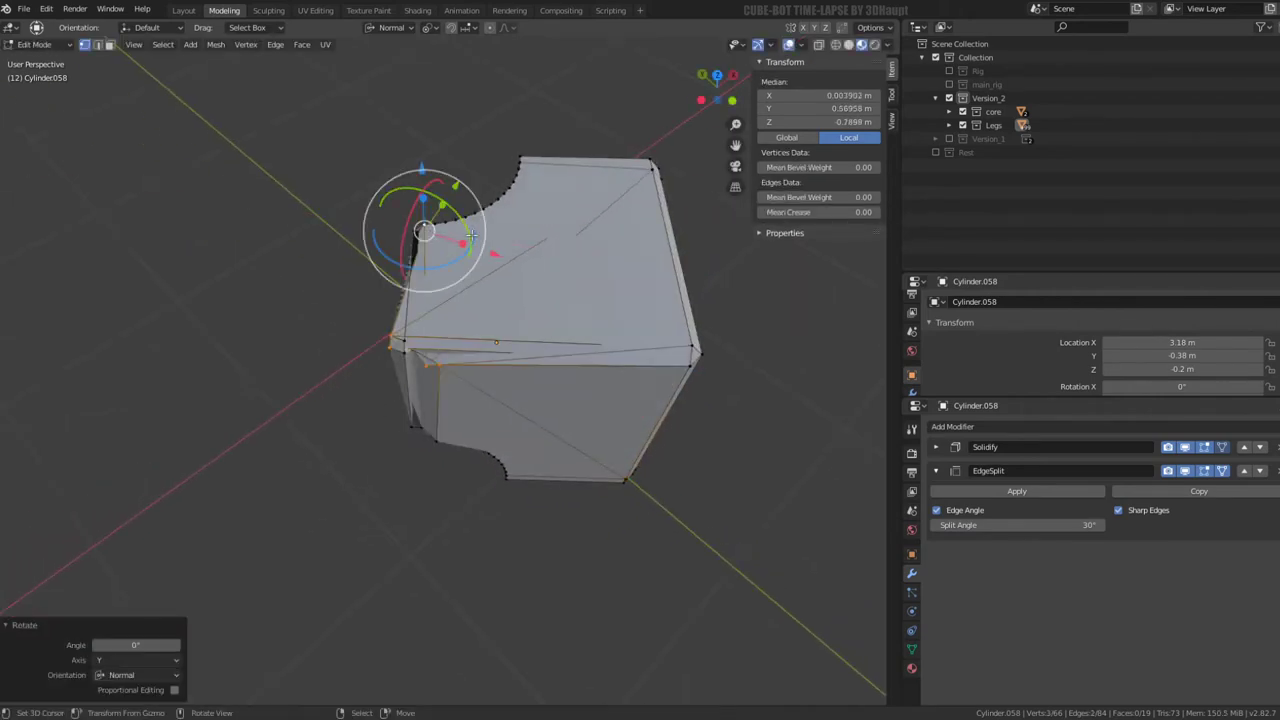
{"action": "key", "text": "ctrl+z"}
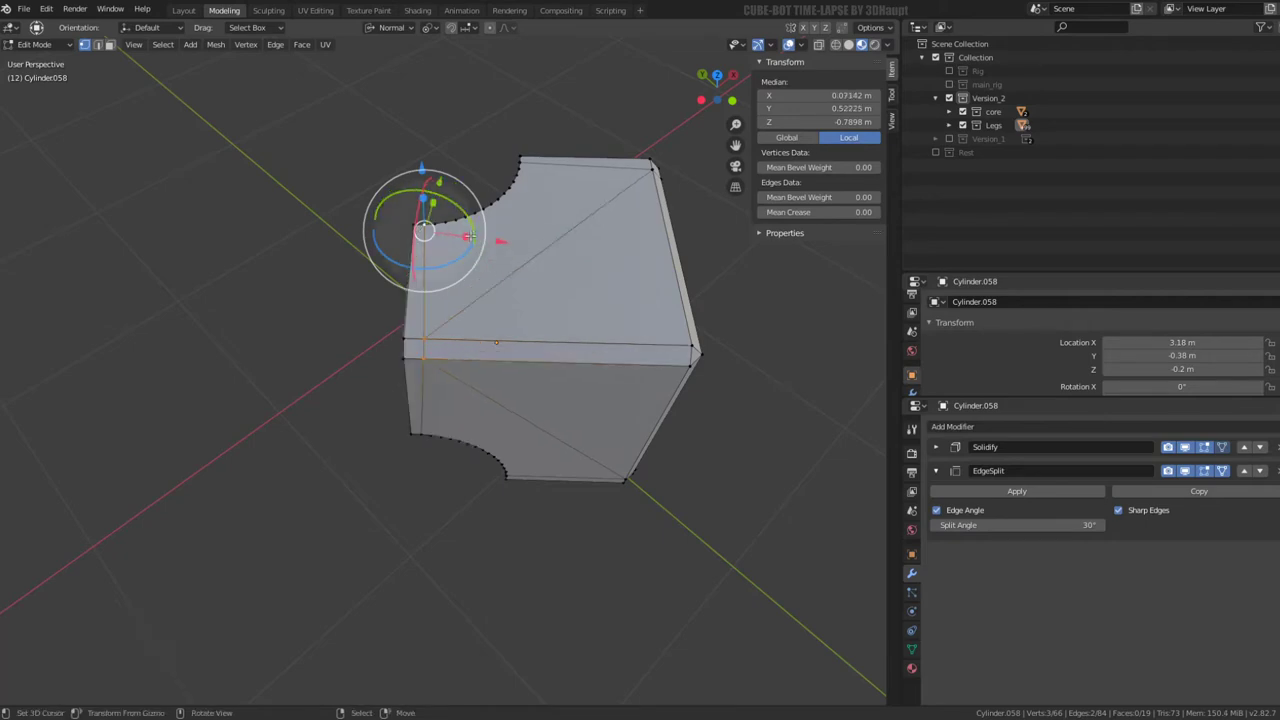
{"action": "left_click", "coordinate": [424, 230], "text": "shift"}
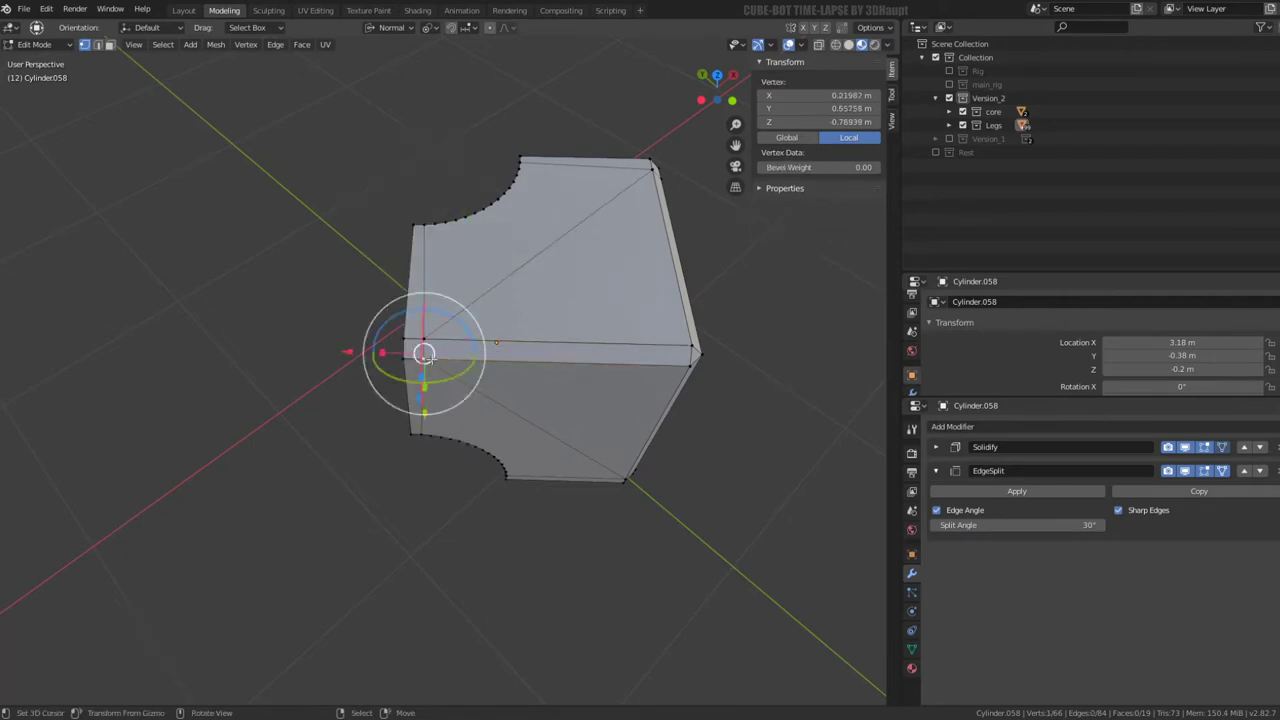
{"action": "left_click", "coordinate": [424, 222], "text": "shift"}
{"action": "mouse_move", "coordinate": [424, 222]}
{"action": "middle_mouse_down"}
{"action": "mouse_move", "coordinate": [485, 289]}
{"action": "mouse_move", "coordinate": [426, 304]}
{"action": "mouse_move", "coordinate": [366, 294]}
{"action": "middle_mouse_up"}
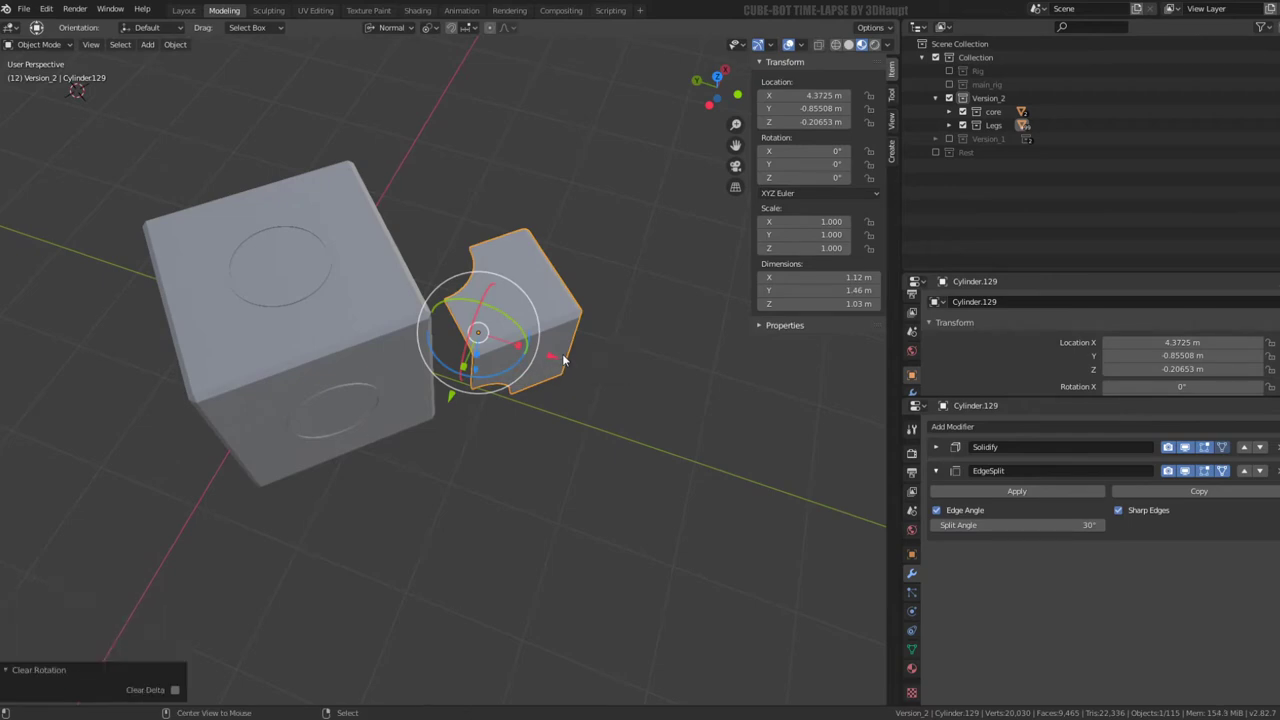
Clear the corner piece's parent and rotation, then enter Edit Mode on its mesh
{"action": "key", "text": "alt+p"}
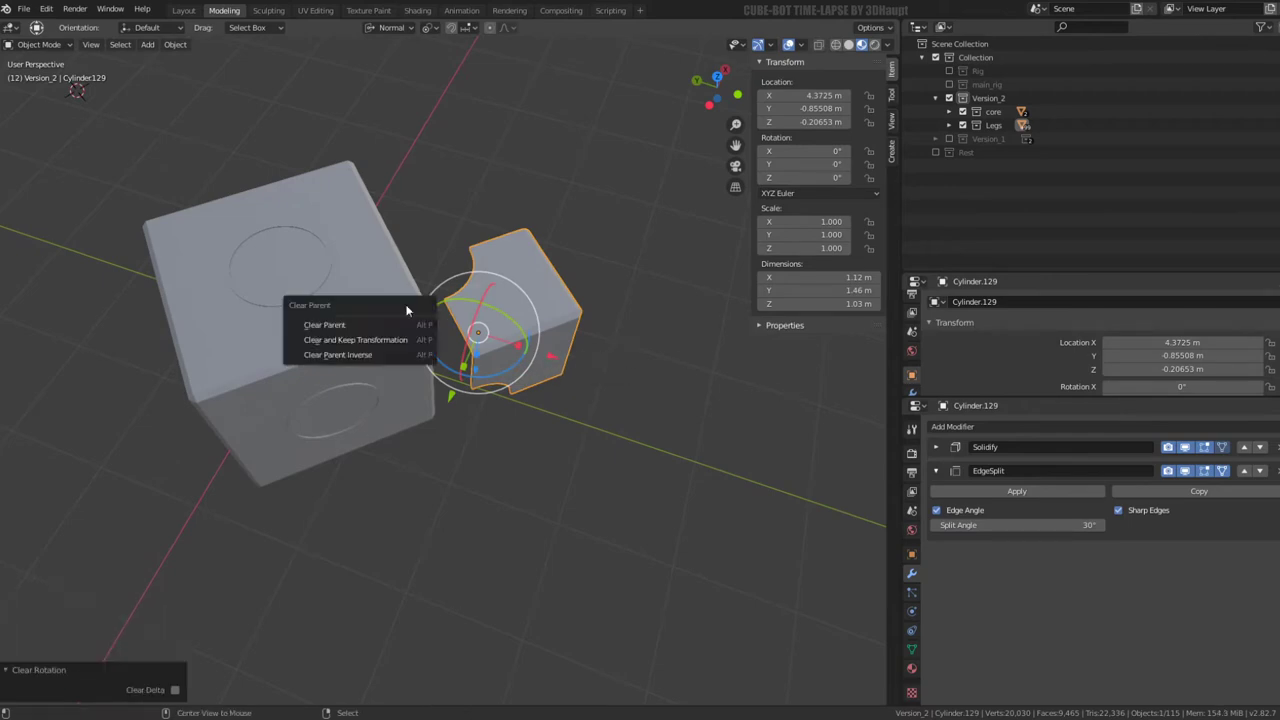
{"action": "left_click", "coordinate": [360, 326]}
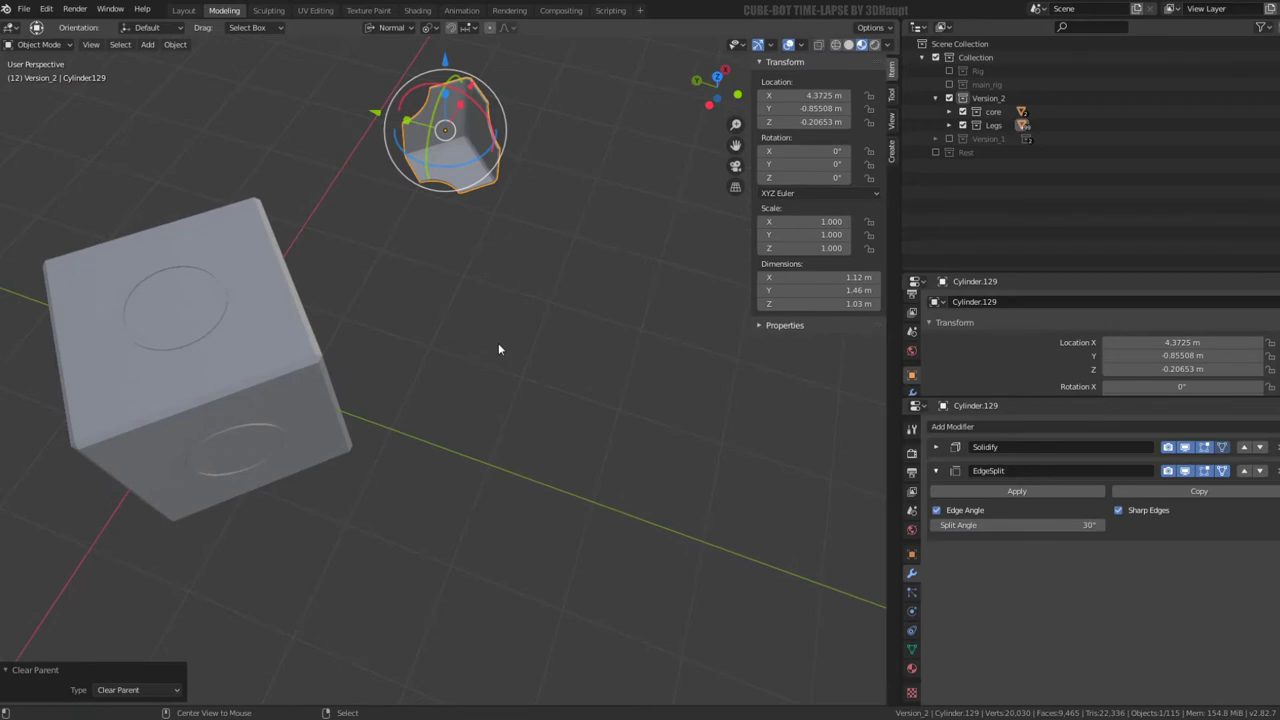
{"action": "key", "text": "alt+r"}
{"action": "mouse_move", "coordinate": [498, 270]}
{"action": "middle_mouse_down"}
{"action": "mouse_move", "coordinate": [396, 184]}
{"action": "mouse_move", "coordinate": [618, 321]}
{"action": "mouse_move", "coordinate": [637, 376]}
{"action": "middle_mouse_up"}
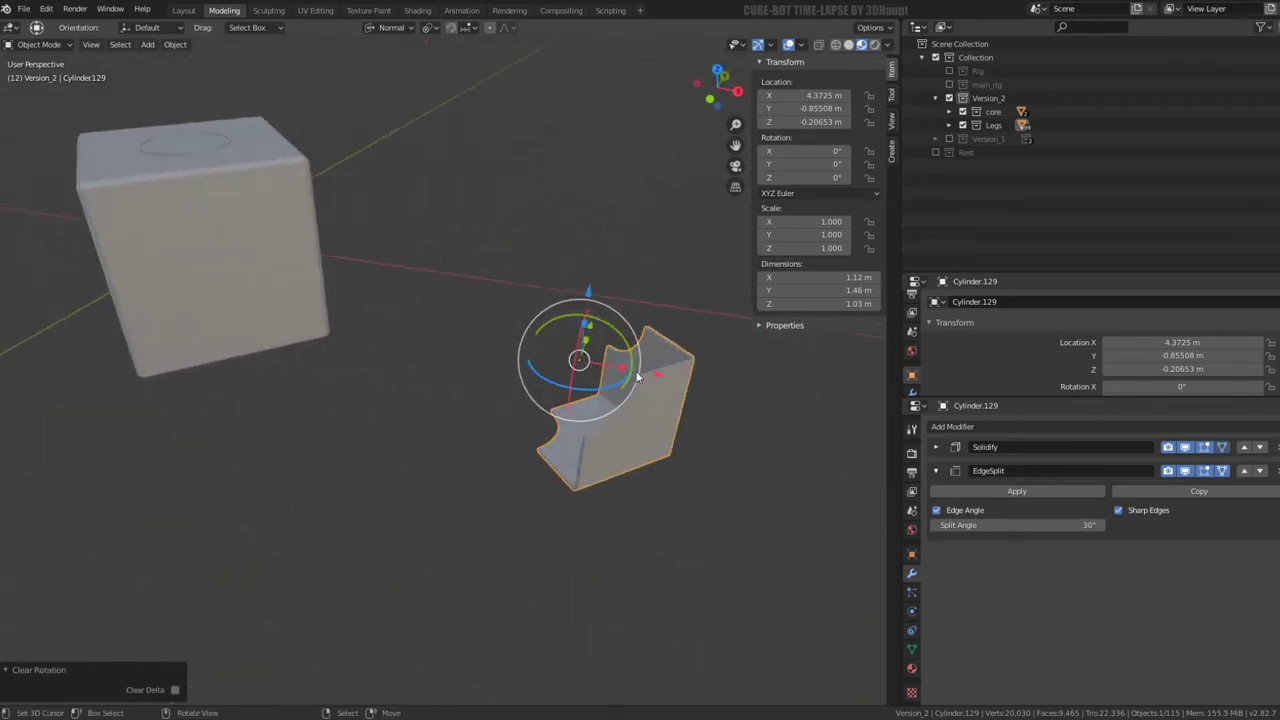
{"action": "key", "text": "Tab"}
{"action": "scroll", "coordinate": [666, 191], "scroll_direction": "up", "scroll_amount": 3}
{"action": "mouse_move", "coordinate": [666, 191]}
{"action": "middle_mouse_down"}
{"action": "mouse_move", "coordinate": [380, 257]}
{"action": "mouse_move", "coordinate": [429, 300]}
{"action": "middle_mouse_up"}
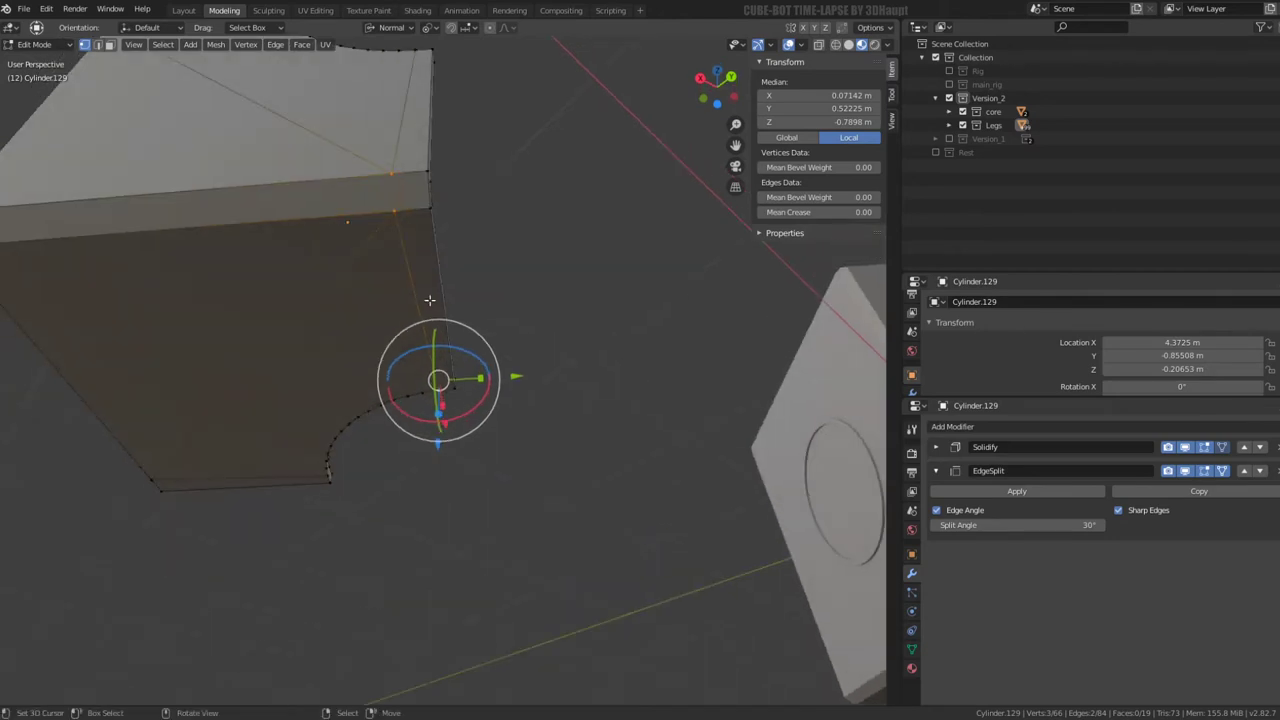
Set the transform orientation to Global
{"action": "left_click", "coordinate": [395, 170]}
{"action": "key", "text": "ctrl+z"}
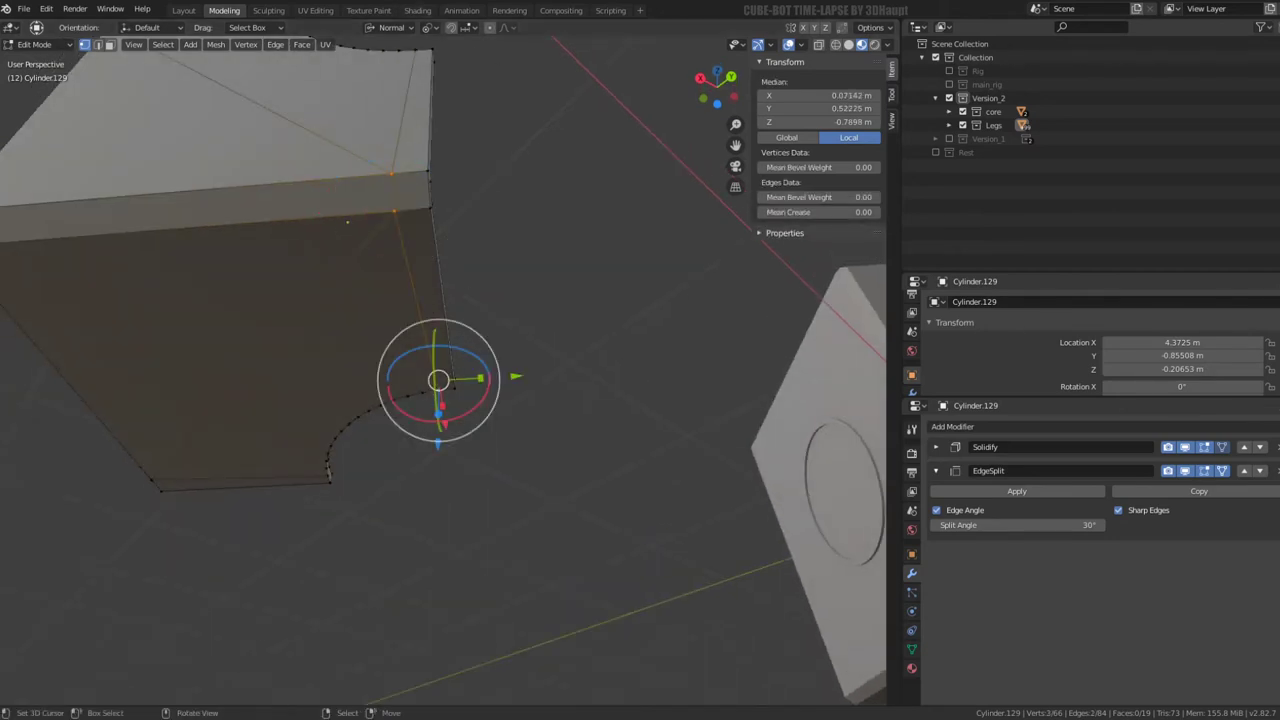
{"action": "left_click", "coordinate": [390, 27]}
{"action": "left_click", "coordinate": [399, 69]}
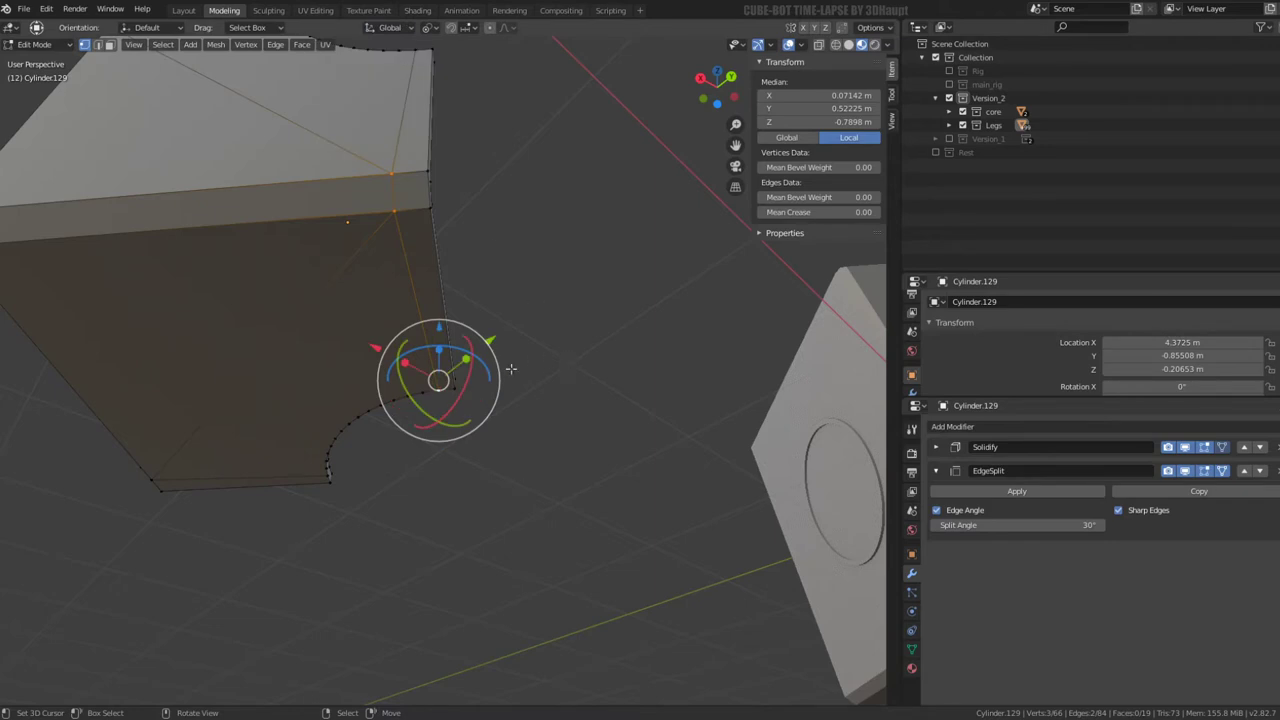
{"action": "left_click", "coordinate": [396, 30]}
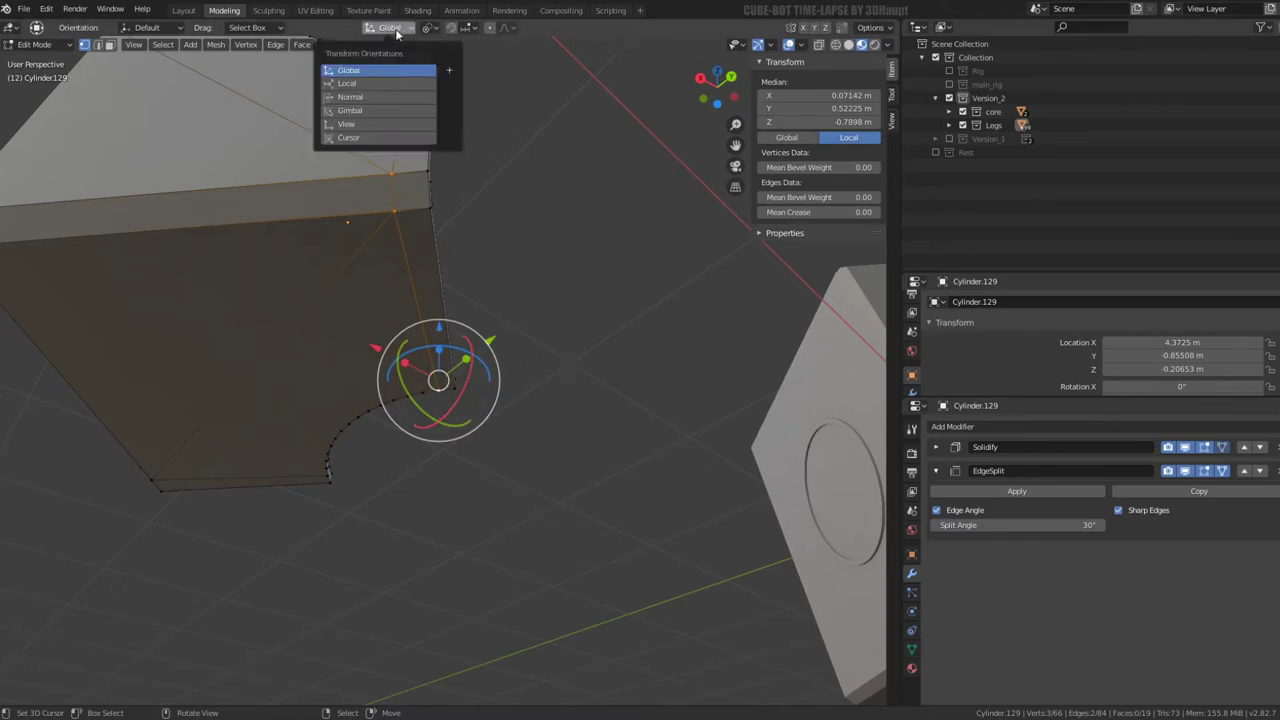
{"action": "middle_click_drag", "start_coordinate": [443, 109], "coordinate": [557, 356]}
In Object Mode, clear rotation and rotate the corner piece -45° around Z from top view
{"action": "key", "text": "Tab"}
{"action": "key", "text": "alt+r"}
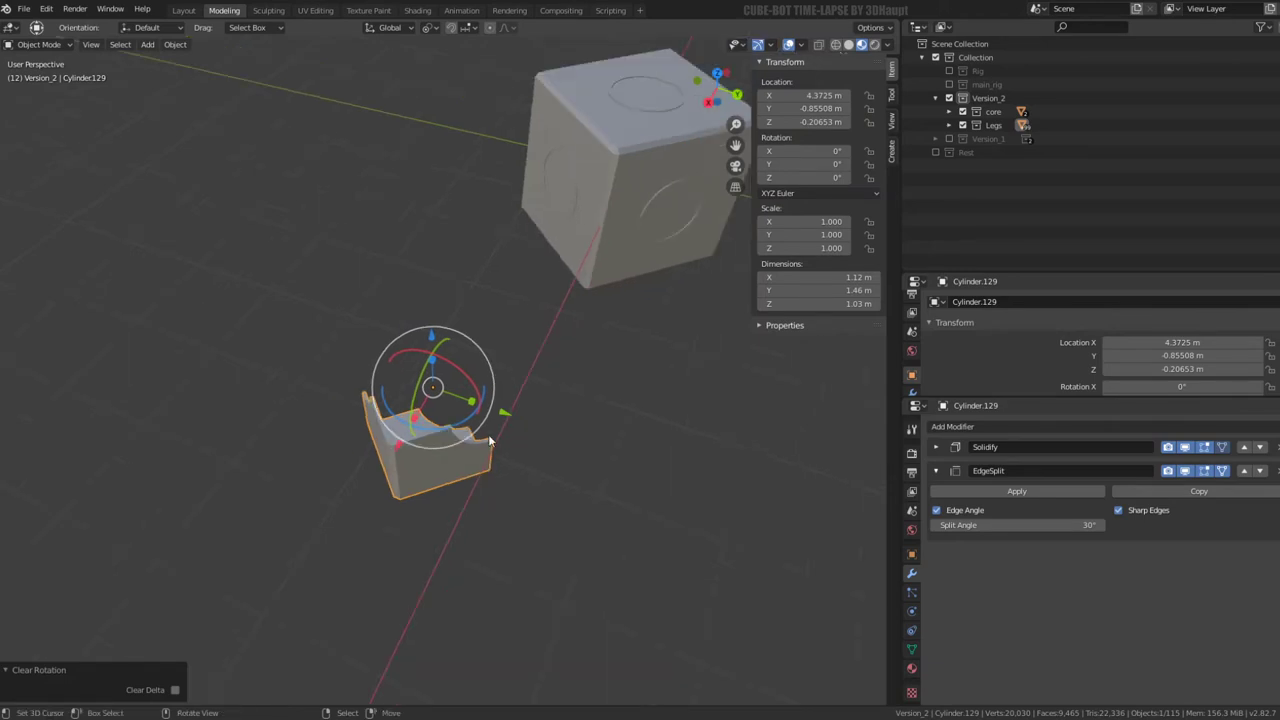
{"action": "key", "text": "KP_7"}
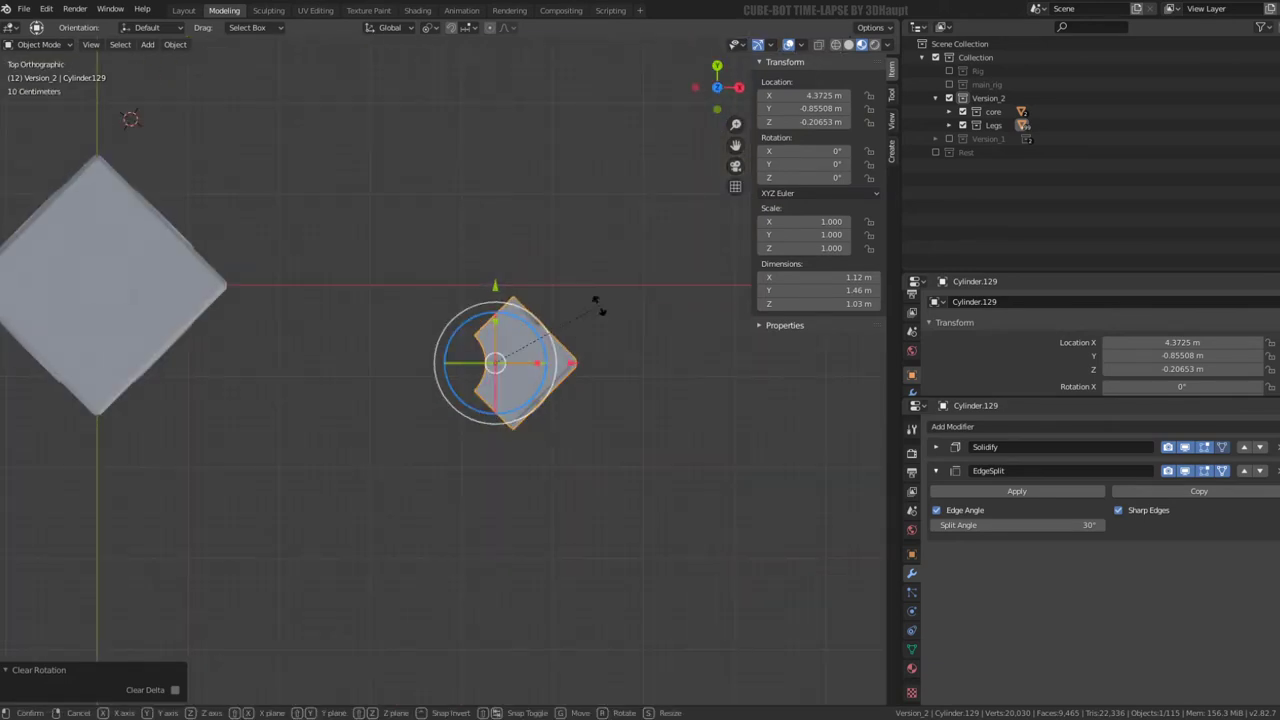
{"action": "key", "text": "r"}
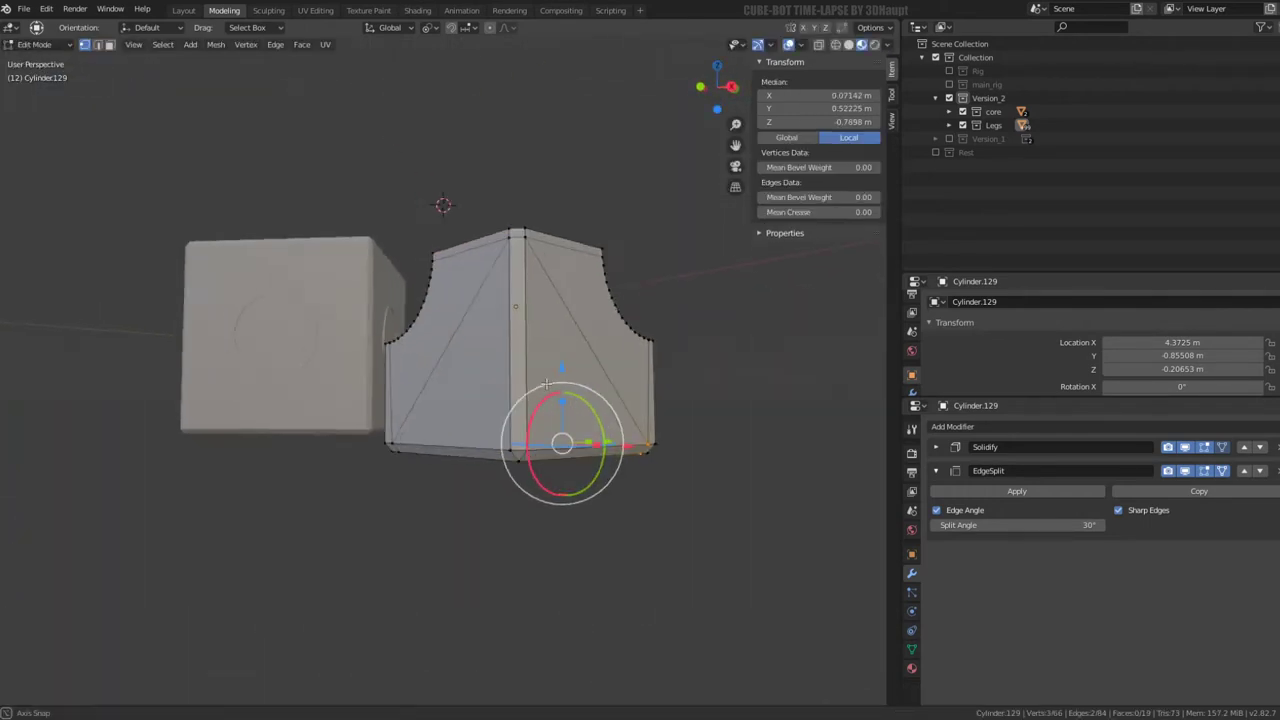
{"action": "middle_click_drag", "start_coordinate": [478, 346], "coordinate": [508, 343]}
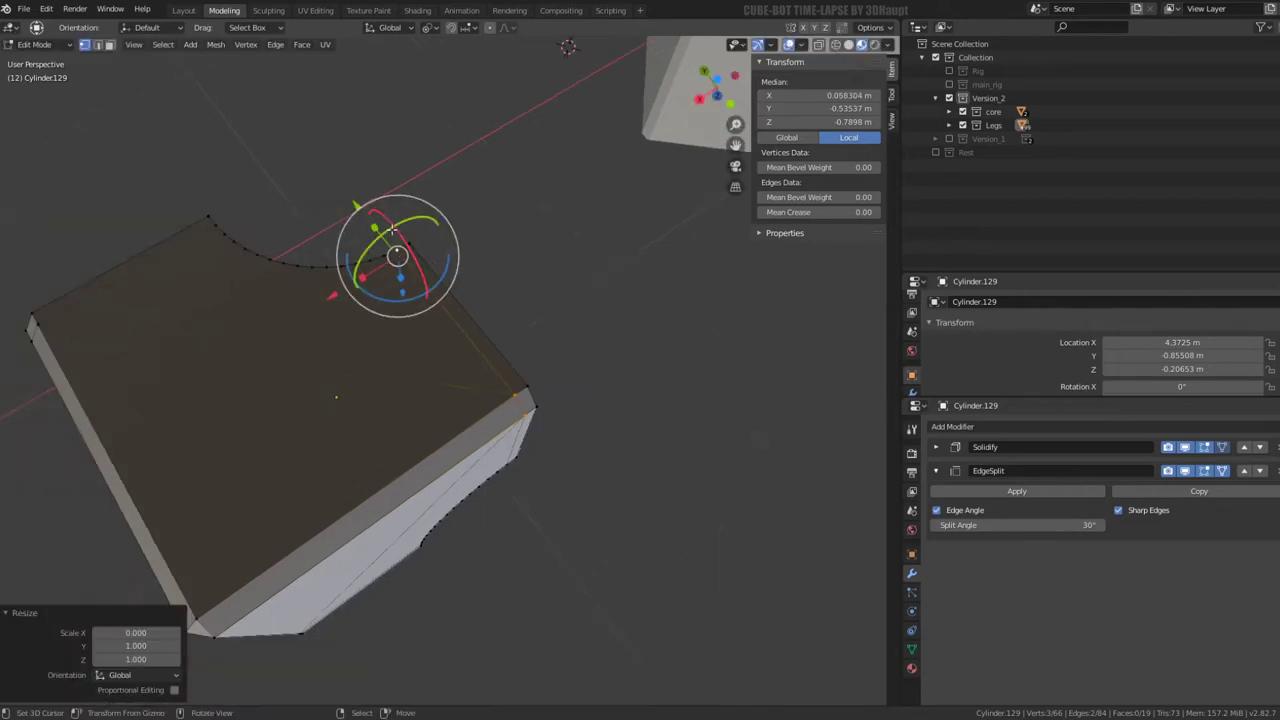
{"action": "middle_click_drag", "start_coordinate": [393, 231], "coordinate": [455, 202]}
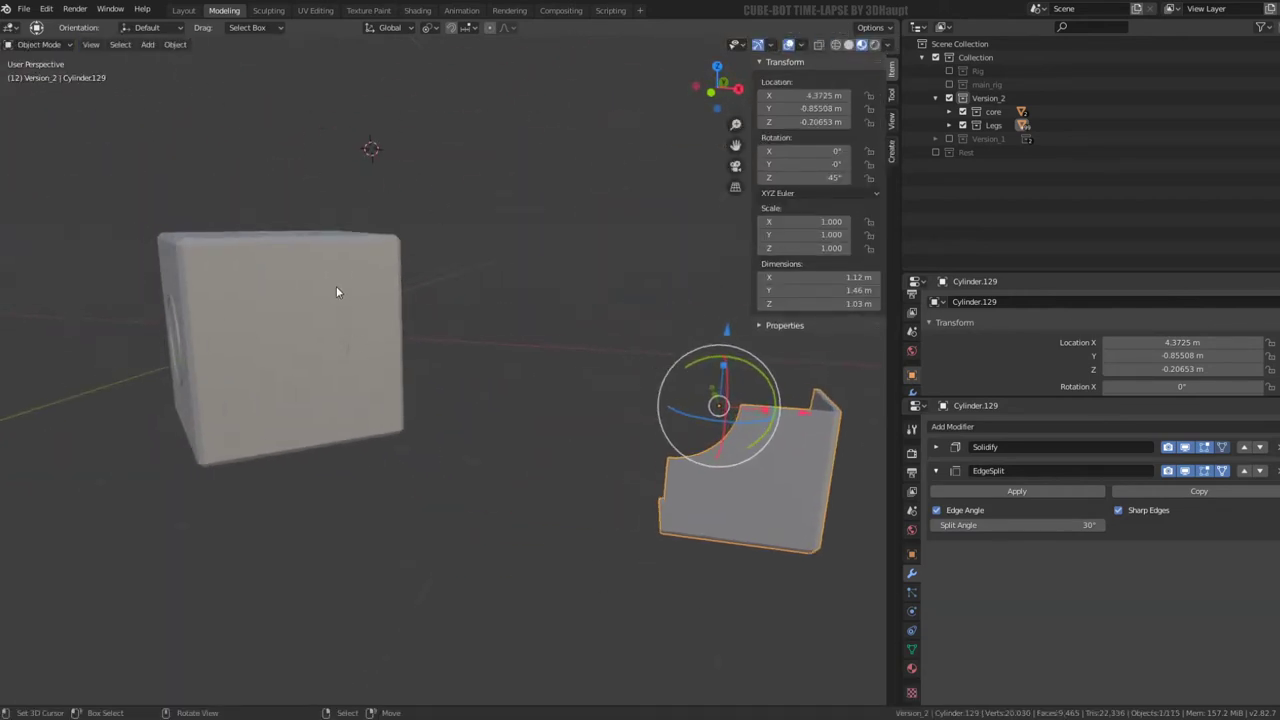
Select the cube and briefly inspect its mesh in Edit Mode
{"action": "left_click", "coordinate": [400, 252]}
{"action": "key", "text": "Tab"}
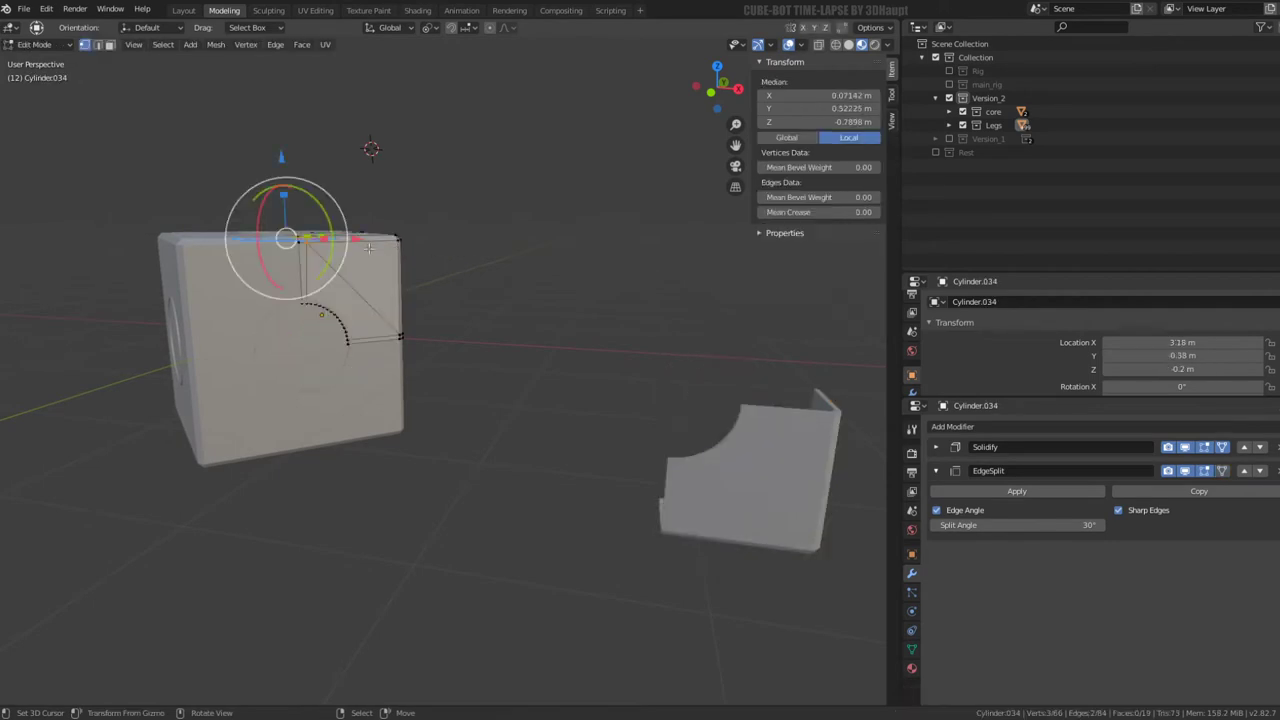
{"action": "middle_click_drag", "start_coordinate": [358, 248], "coordinate": [430, 300]}
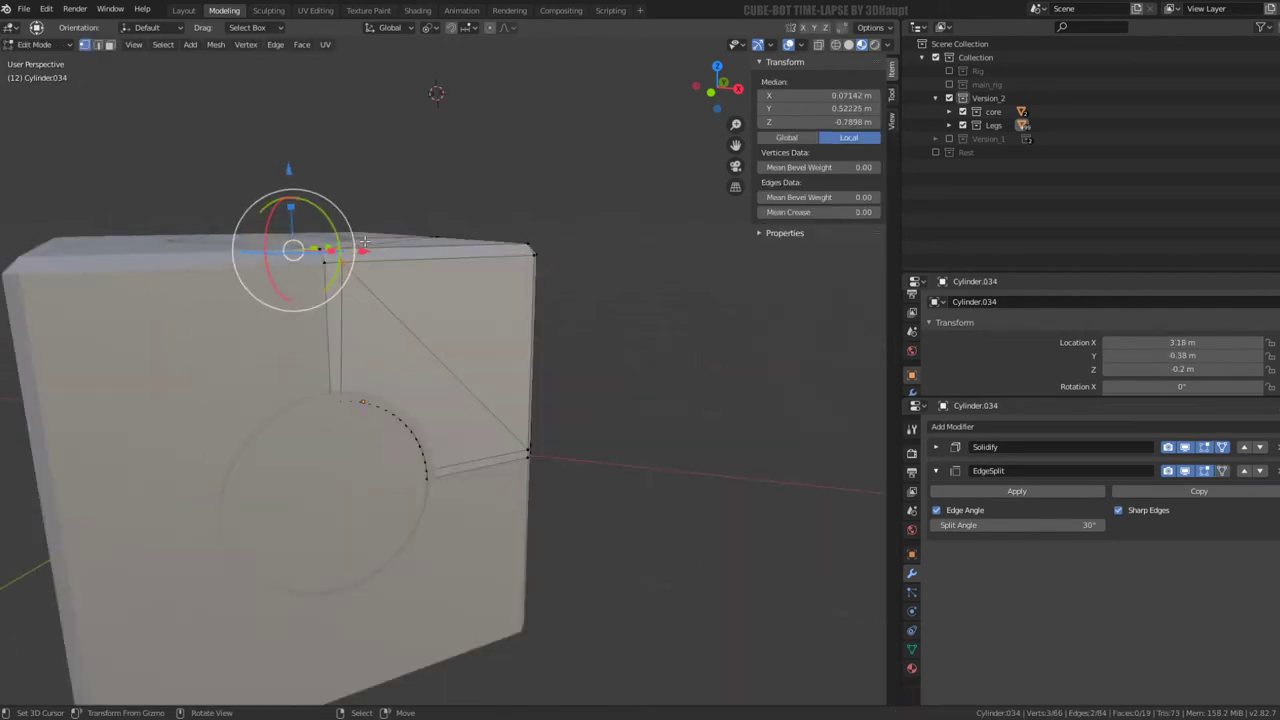
{"action": "scroll", "coordinate": [430, 300], "scroll_direction": "up", "scroll_amount": 3}
{"action": "scroll", "coordinate": [522, 400], "scroll_direction": "down", "scroll_amount": 3}
{"action": "middle_click_drag", "start_coordinate": [522, 400], "coordinate": [466, 272]}
{"action": "key", "text": "Tab"}
Select all cube pieces sharing its mesh and link them to the corner piece's object data
{"action": "key", "text": "shift+l"}
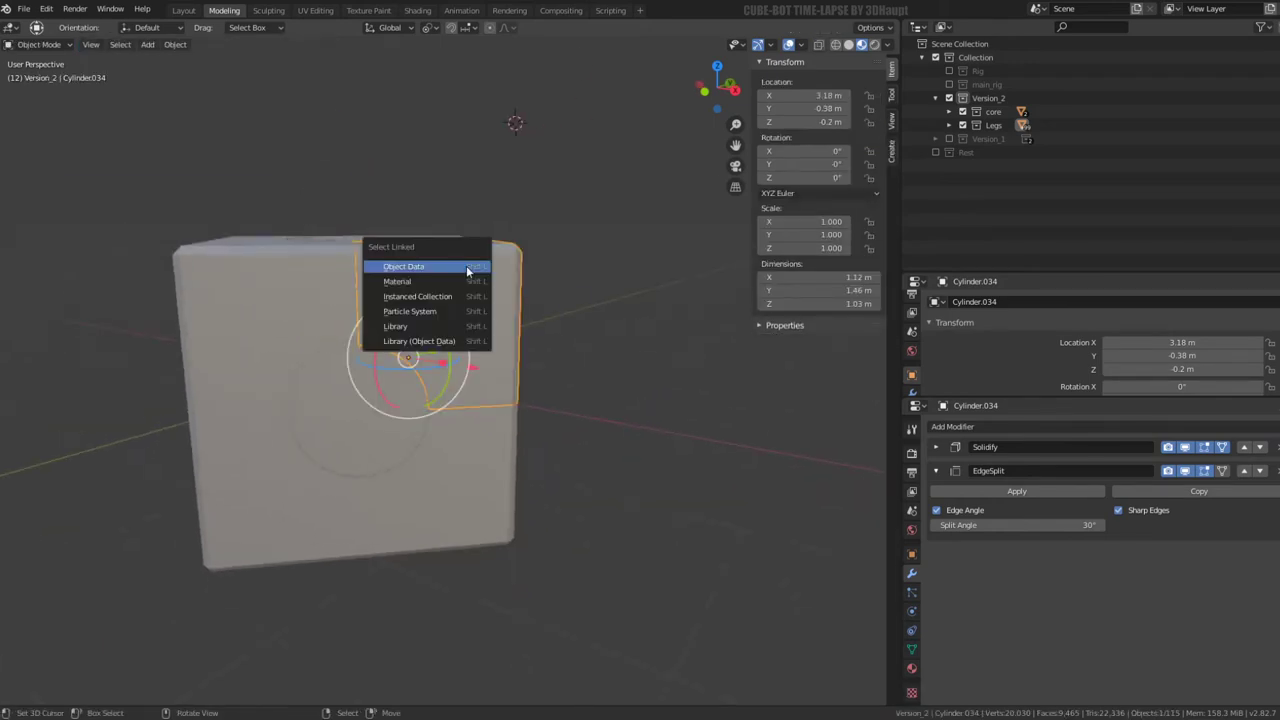
{"action": "left_click", "coordinate": [466, 268]}
{"action": "scroll", "coordinate": [466, 268], "scroll_direction": "down", "scroll_amount": 3}
{"action": "middle_click_drag", "start_coordinate": [471, 285], "coordinate": [681, 446]}
{"action": "left_click", "coordinate": [678, 460], "text": "shift"}
{"action": "key", "text": "ctrl+l"}
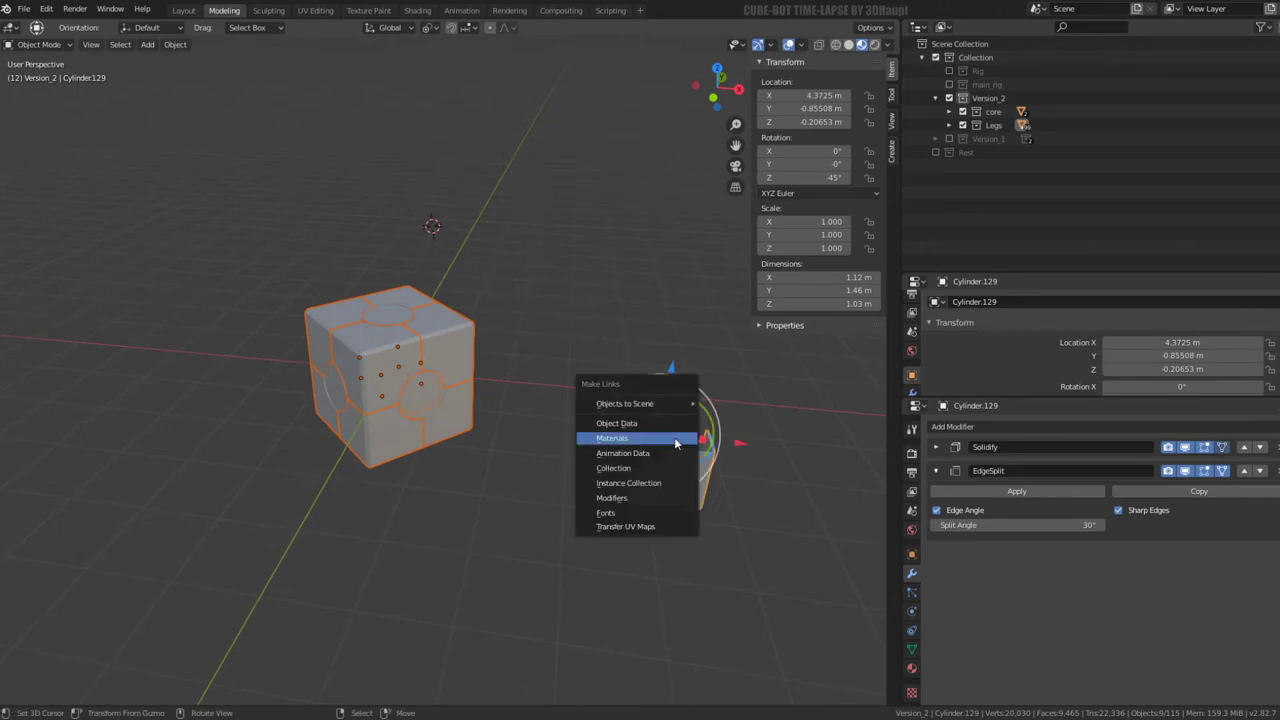
{"action": "left_click", "coordinate": [666, 428]}
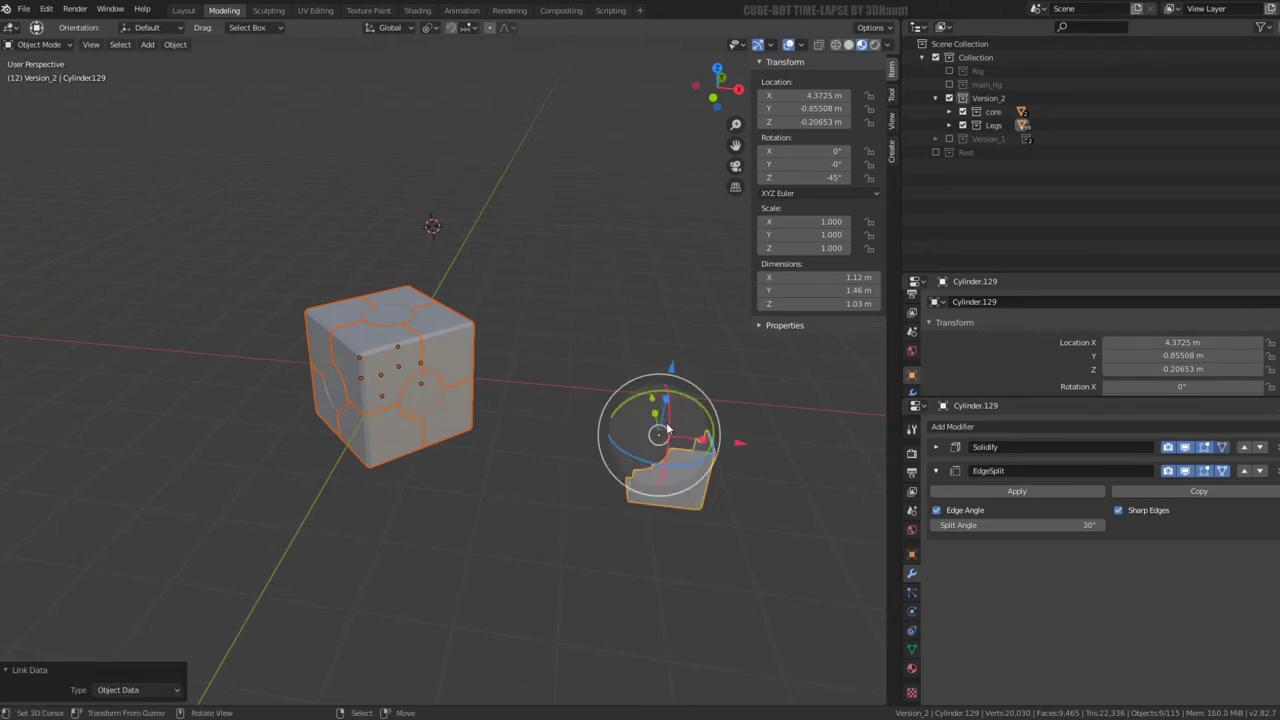
Enter Edit Mode on one cube piece with face select mode
{"action": "mouse_move", "coordinate": [666, 428]}
{"action": "middle_mouse_down"}
{"action": "mouse_move", "coordinate": [540, 351]}
{"action": "mouse_move", "coordinate": [560, 343]}
{"action": "mouse_move", "coordinate": [462, 325]}
{"action": "middle_mouse_up"}
{"action": "left_click", "coordinate": [462, 325]}
{"action": "key", "text": "Tab"}
{"action": "scroll", "coordinate": [462, 325], "scroll_direction": "up", "scroll_amount": 3}
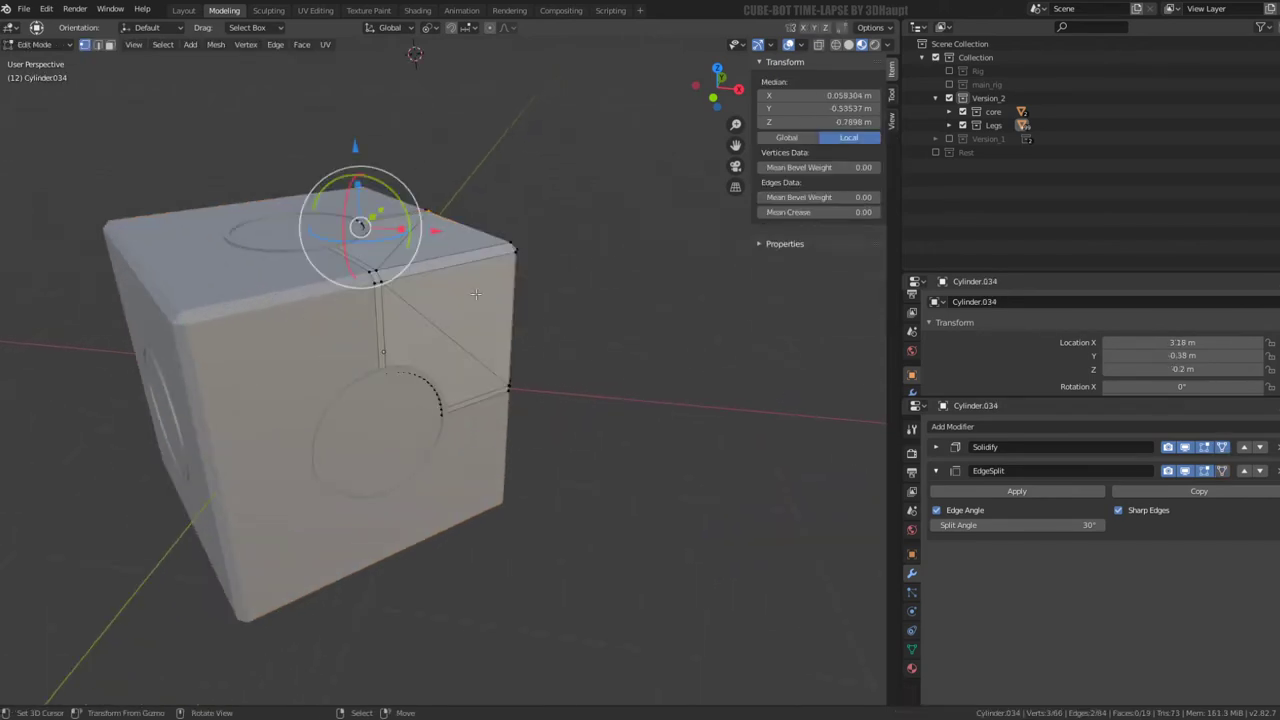
{"action": "middle_click_drag", "start_coordinate": [371, 277], "coordinate": [400, 300]}
{"action": "scroll", "coordinate": [523, 383], "scroll_direction": "down", "scroll_amount": 2}
{"action": "scroll", "coordinate": [523, 383], "scroll_direction": "up", "scroll_amount": 4}
{"action": "middle_click_drag", "start_coordinate": [530, 422], "coordinate": [523, 393]}
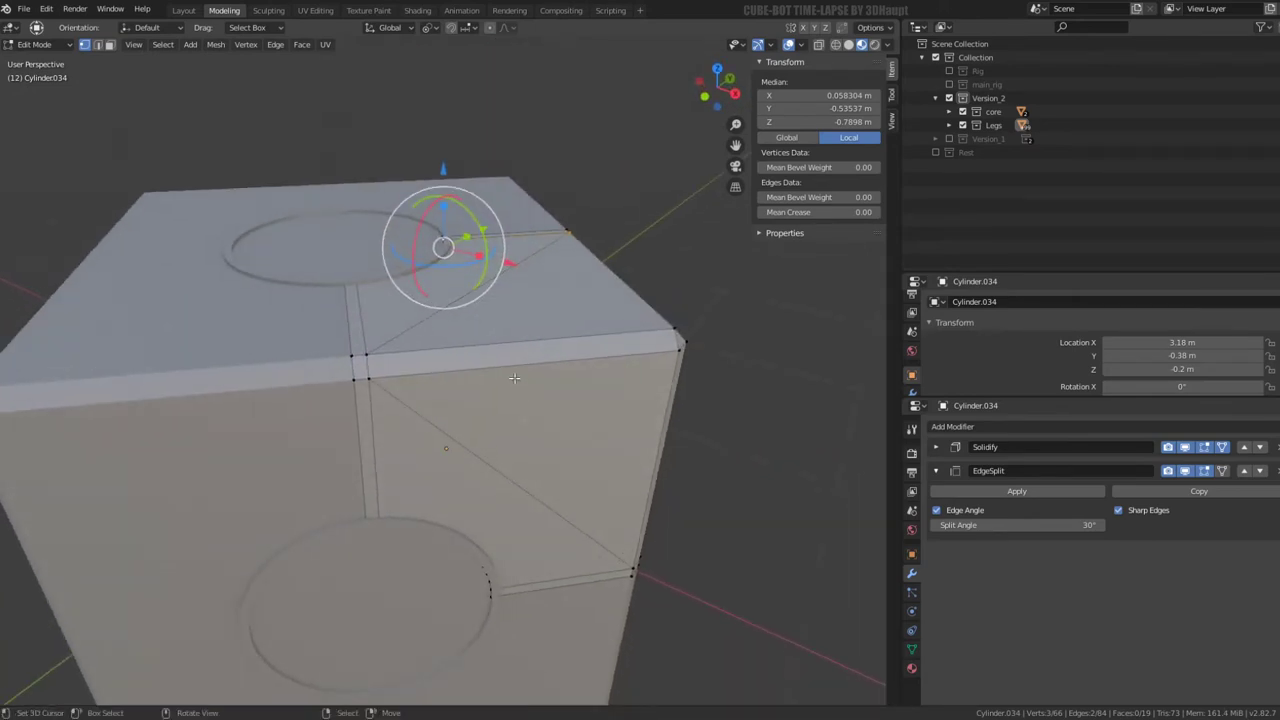
{"action": "left_click", "coordinate": [114, 47]}
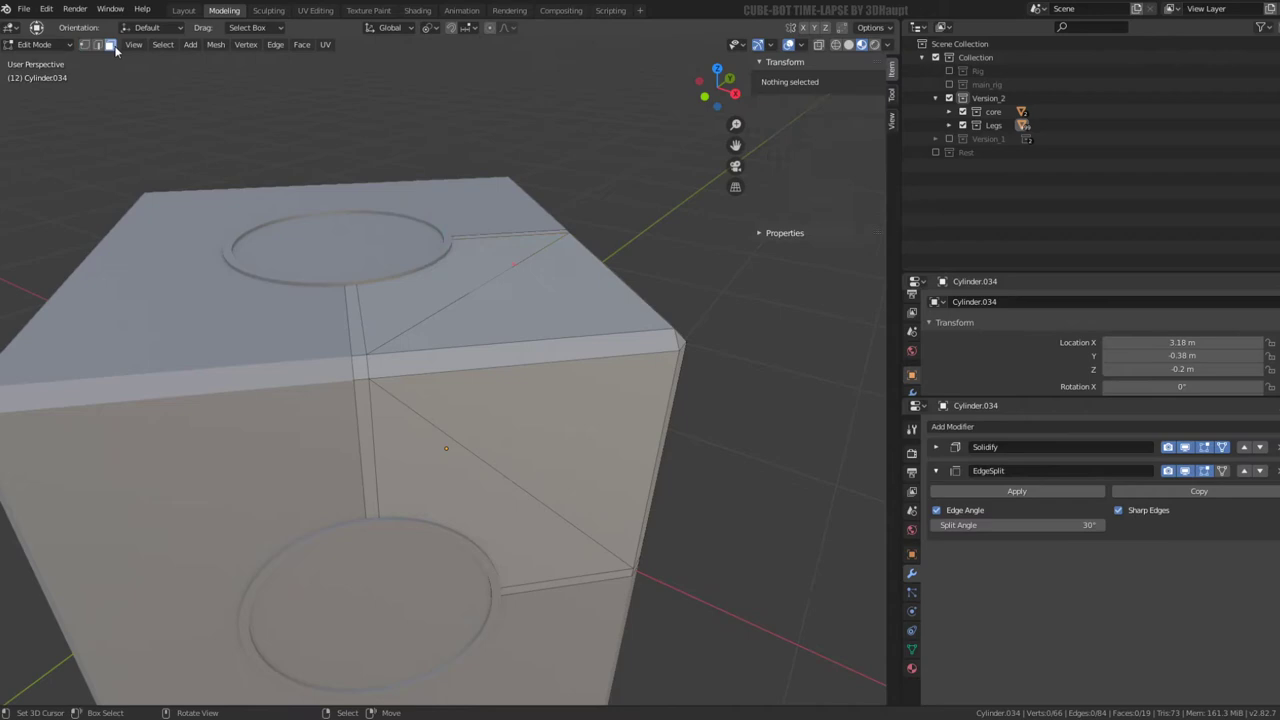
Try selecting the vertical and horizontal seam-strip faces around the cube's corner
{"action": "left_click", "coordinate": [360, 370]}
{"action": "left_click", "coordinate": [360, 370], "text": "alt"}
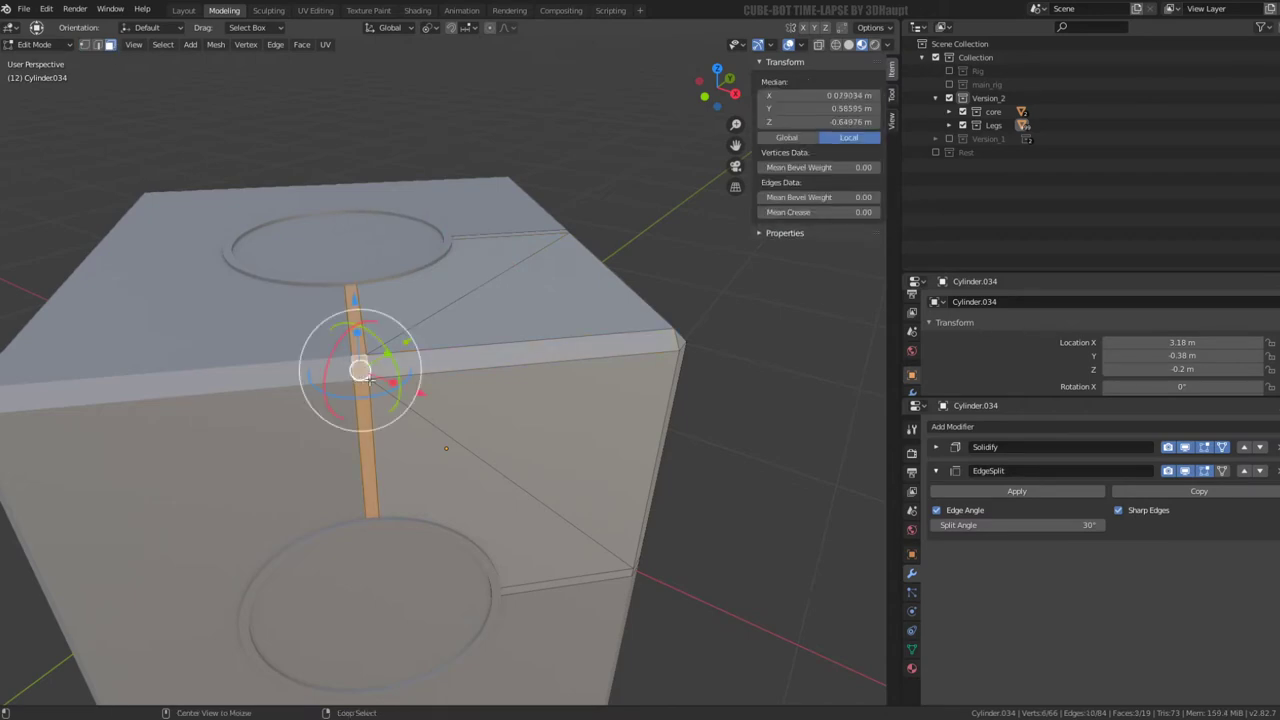
{"action": "mouse_move", "coordinate": [360, 370]}
{"action": "middle_mouse_down"}
{"action": "mouse_move", "coordinate": [481, 519]}
{"action": "mouse_move", "coordinate": [575, 330]}
{"action": "middle_mouse_up"}
{"action": "left_click", "coordinate": [484, 487], "text": "alt+shift"}
{"action": "left_click", "coordinate": [575, 330], "text": "alt"}
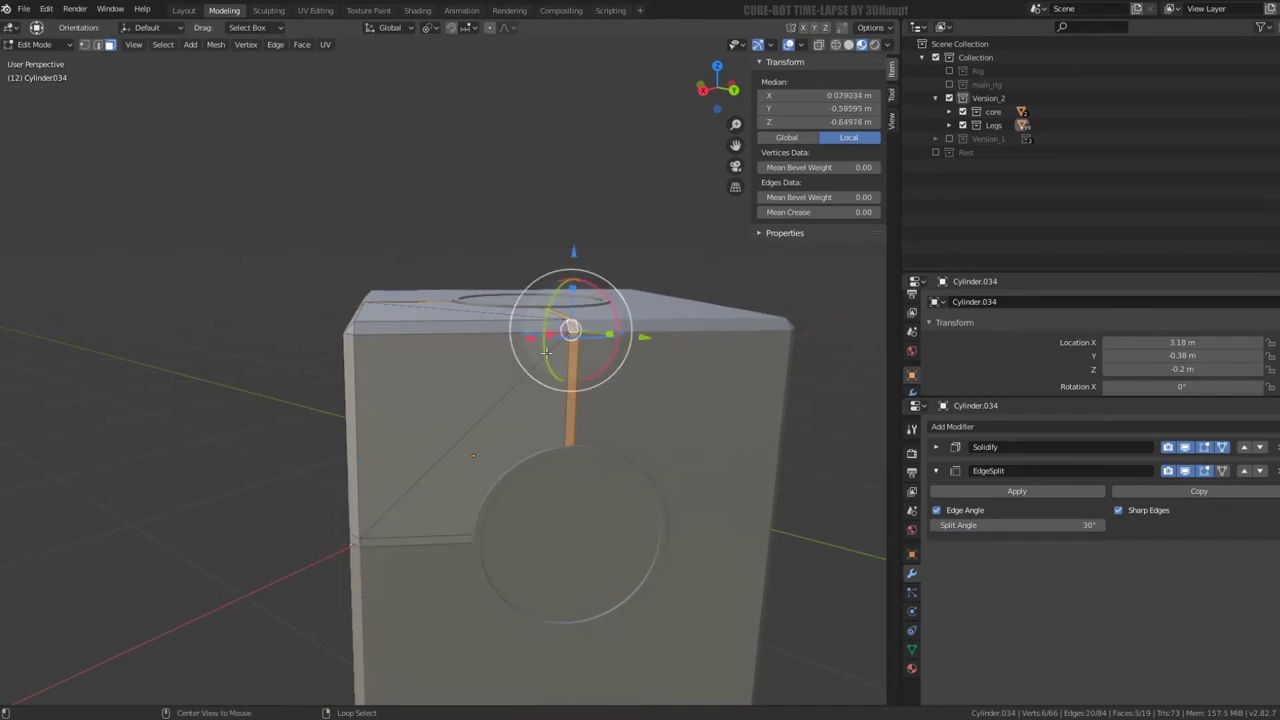
{"action": "middle_click_drag", "start_coordinate": [575, 330], "coordinate": [541, 500]}
{"action": "left_click", "coordinate": [540, 502], "text": "alt"}
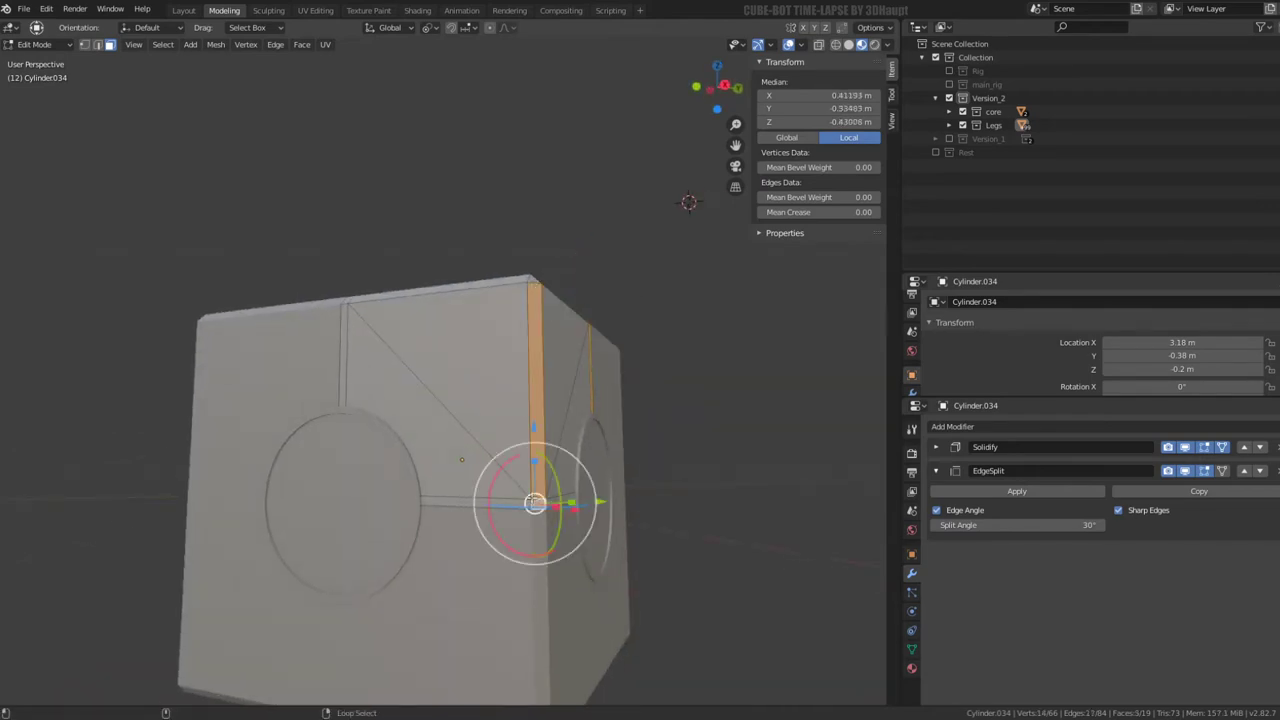
{"action": "left_click", "coordinate": [530, 497], "text": "alt"}
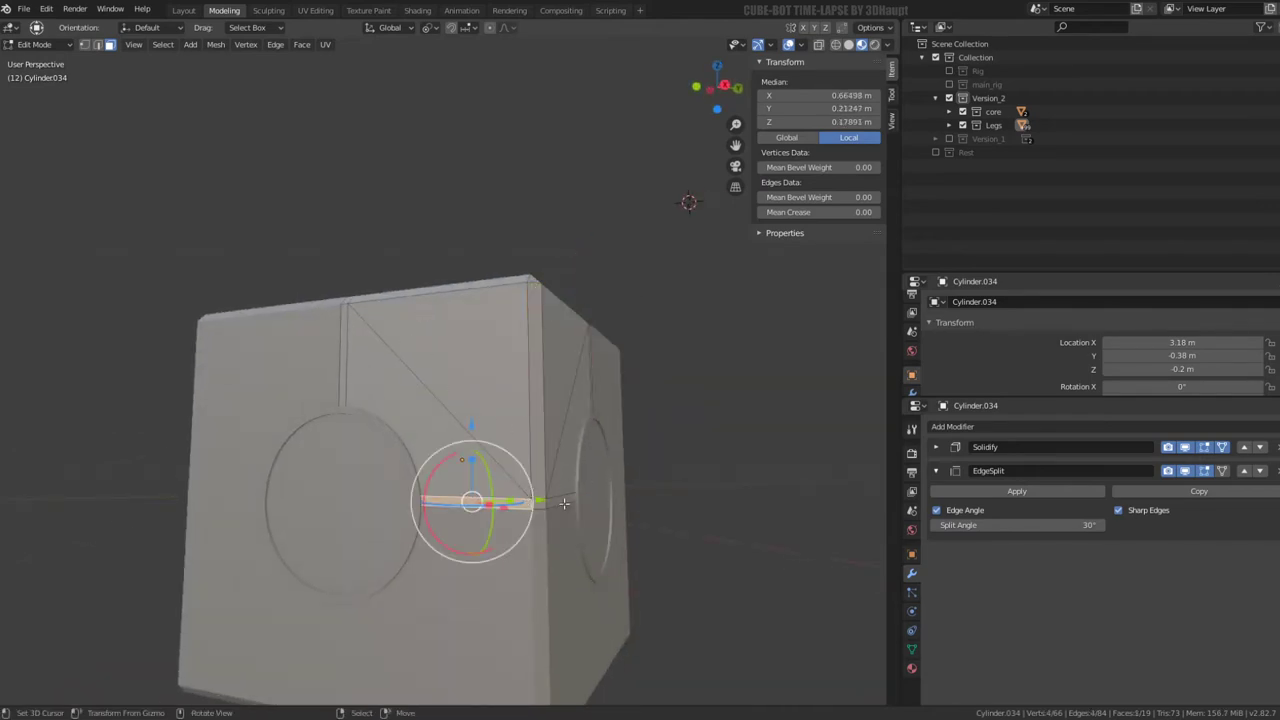
{"action": "left_click", "coordinate": [563, 501]}
{"action": "left_click", "coordinate": [506, 509]}
{"action": "left_click", "coordinate": [525, 508]}
Reselect the cube piece and Alt-select its horizontal and vertical seam edge loops
{"action": "key", "text": "Tab"}
{"action": "left_click", "coordinate": [542, 507]}
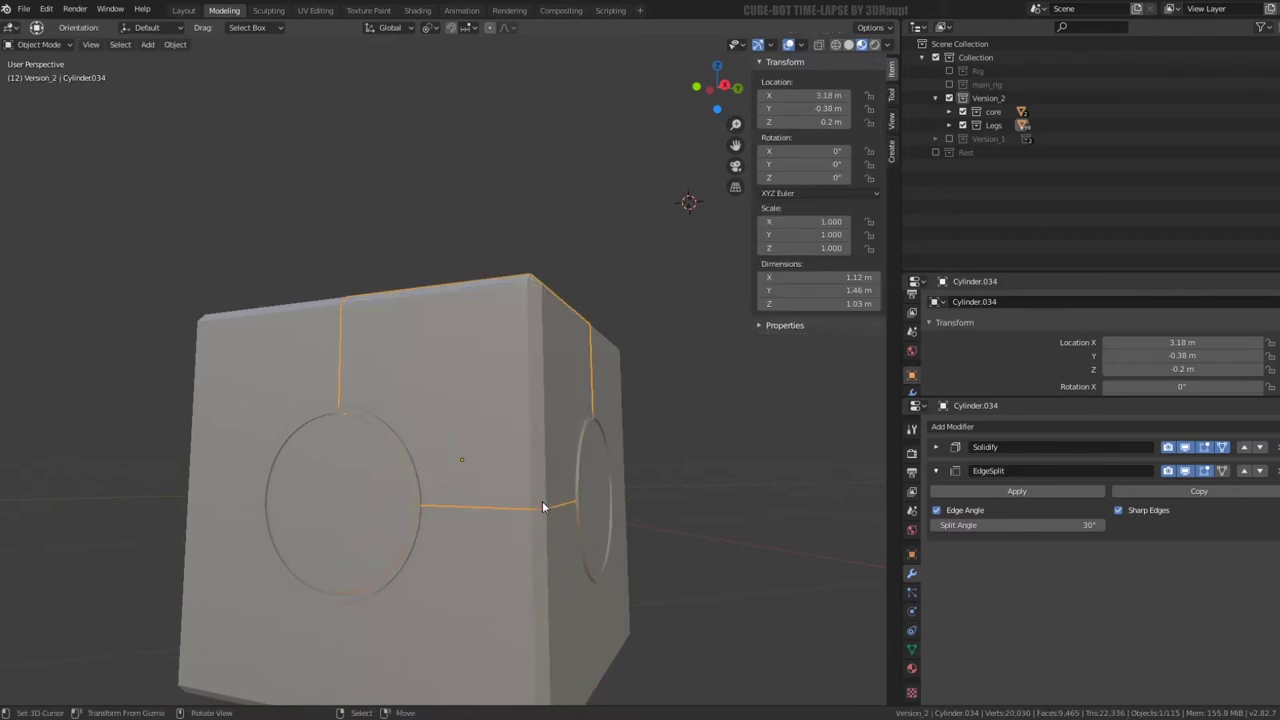
{"action": "key", "text": "Tab"}
{"action": "left_click", "coordinate": [547, 501], "text": "alt"}
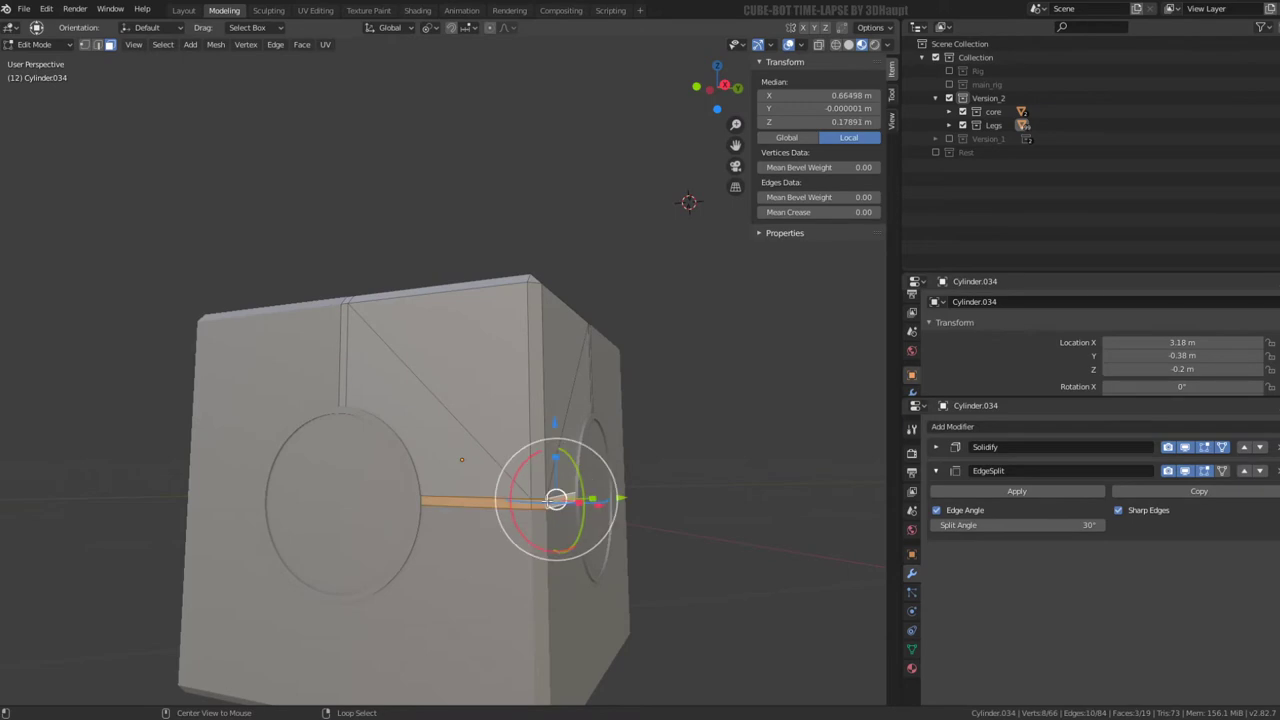
{"action": "mouse_move", "coordinate": [547, 501]}
{"action": "middle_mouse_down"}
{"action": "mouse_move", "coordinate": [398, 437]}
{"action": "mouse_move", "coordinate": [580, 300]}
{"action": "mouse_move", "coordinate": [552, 322]}
{"action": "middle_mouse_up"}
{"action": "left_click", "coordinate": [398, 437], "text": "alt+shift"}
{"action": "left_click", "coordinate": [557, 296], "text": "alt+shift"}
Separate the selected seam loops into their own object and select it
{"action": "key", "text": "p"}
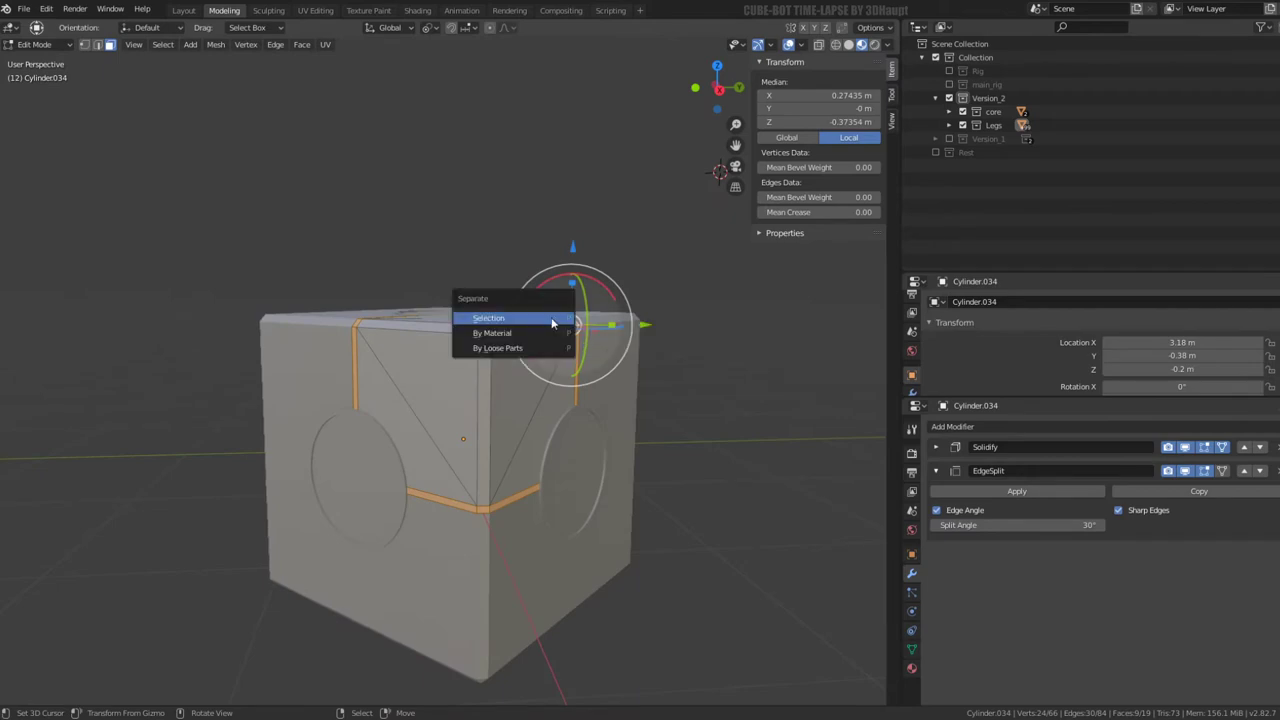
{"action": "left_click", "coordinate": [552, 318]}
{"action": "key", "text": "Tab"}
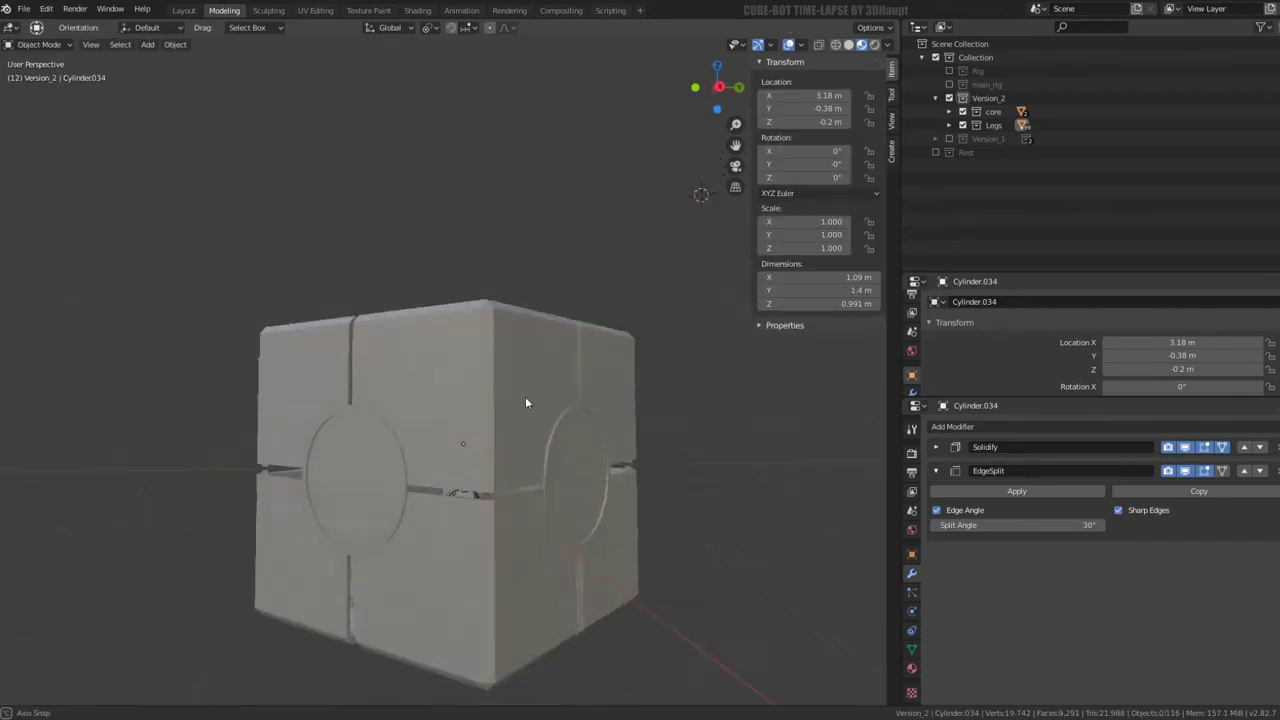
{"action": "mouse_move", "coordinate": [526, 403]}
{"action": "middle_mouse_down"}
{"action": "mouse_move", "coordinate": [531, 360]}
{"action": "mouse_move", "coordinate": [527, 452]}
{"action": "mouse_move", "coordinate": [547, 432]}
{"action": "mouse_move", "coordinate": [578, 514]}
{"action": "middle_mouse_up"}
{"action": "left_click", "coordinate": [527, 452]}
Inspect the separated seam strips from front and top views
{"action": "key", "text": "KP_1"}
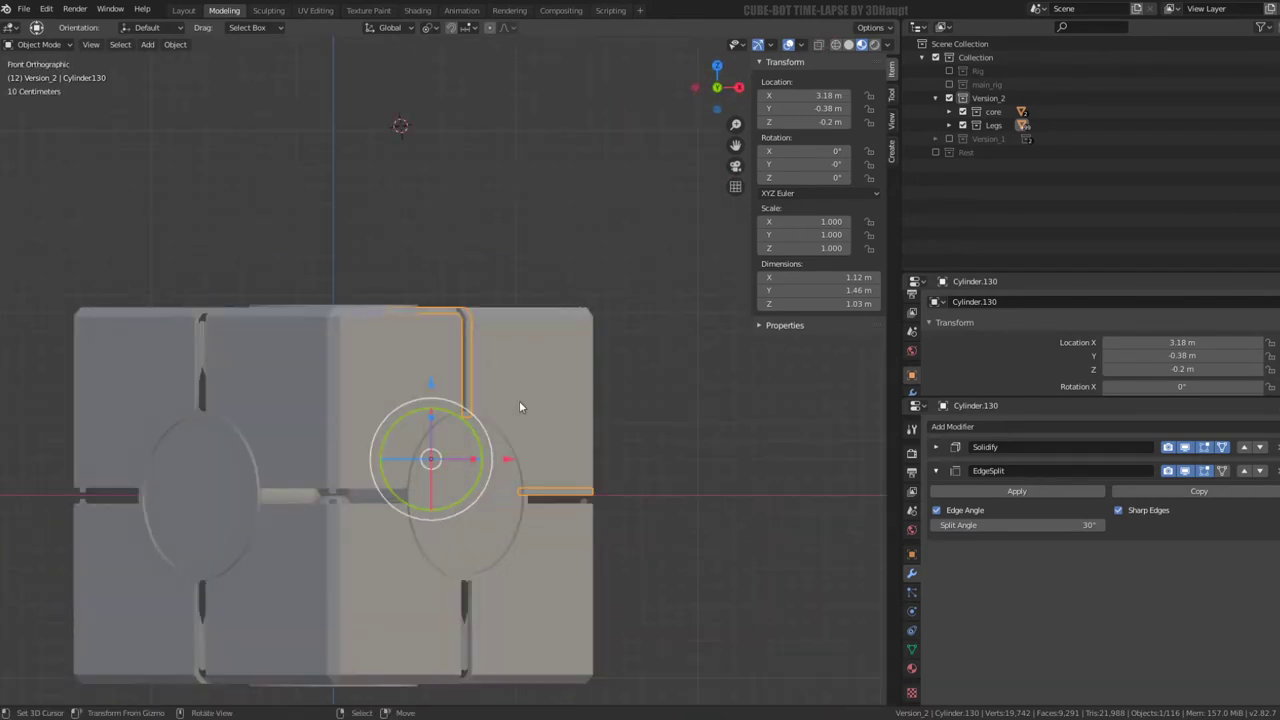
{"action": "middle_click_drag", "start_coordinate": [529, 369], "coordinate": [444, 432]}
{"action": "scroll", "coordinate": [484, 398], "scroll_direction": "down", "scroll_amount": 4}
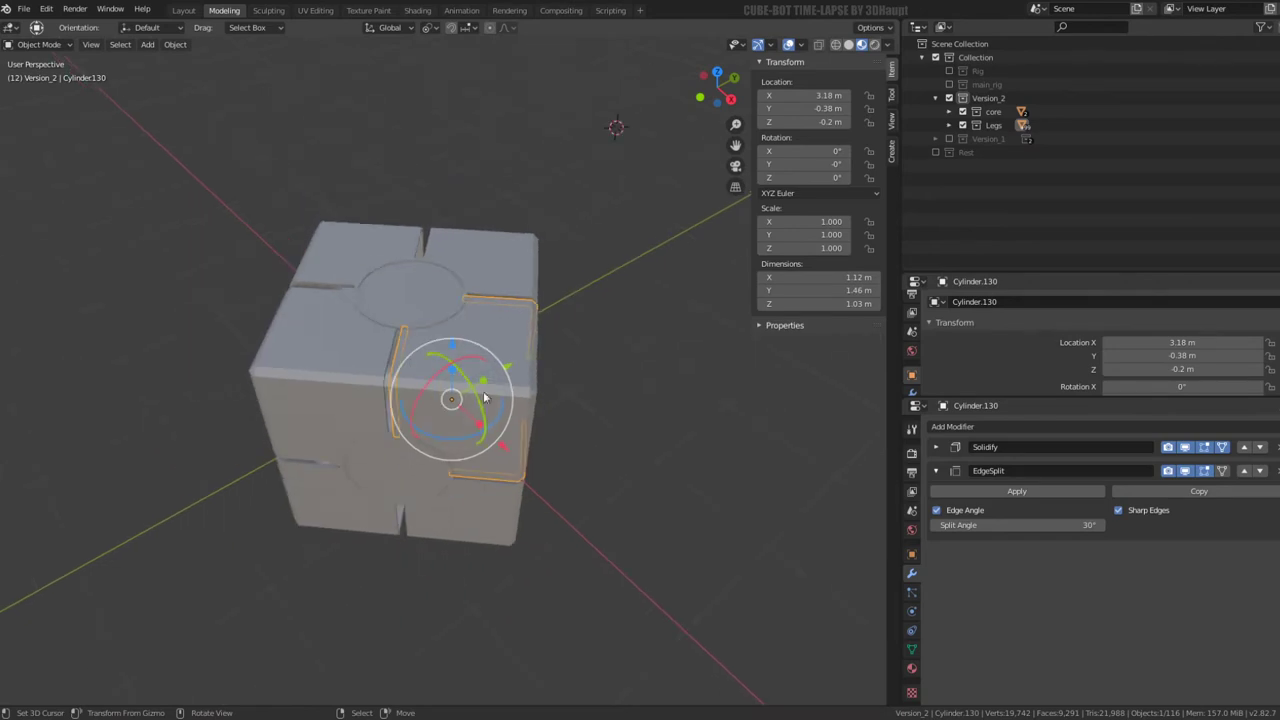
{"action": "key", "text": "KP_7"}
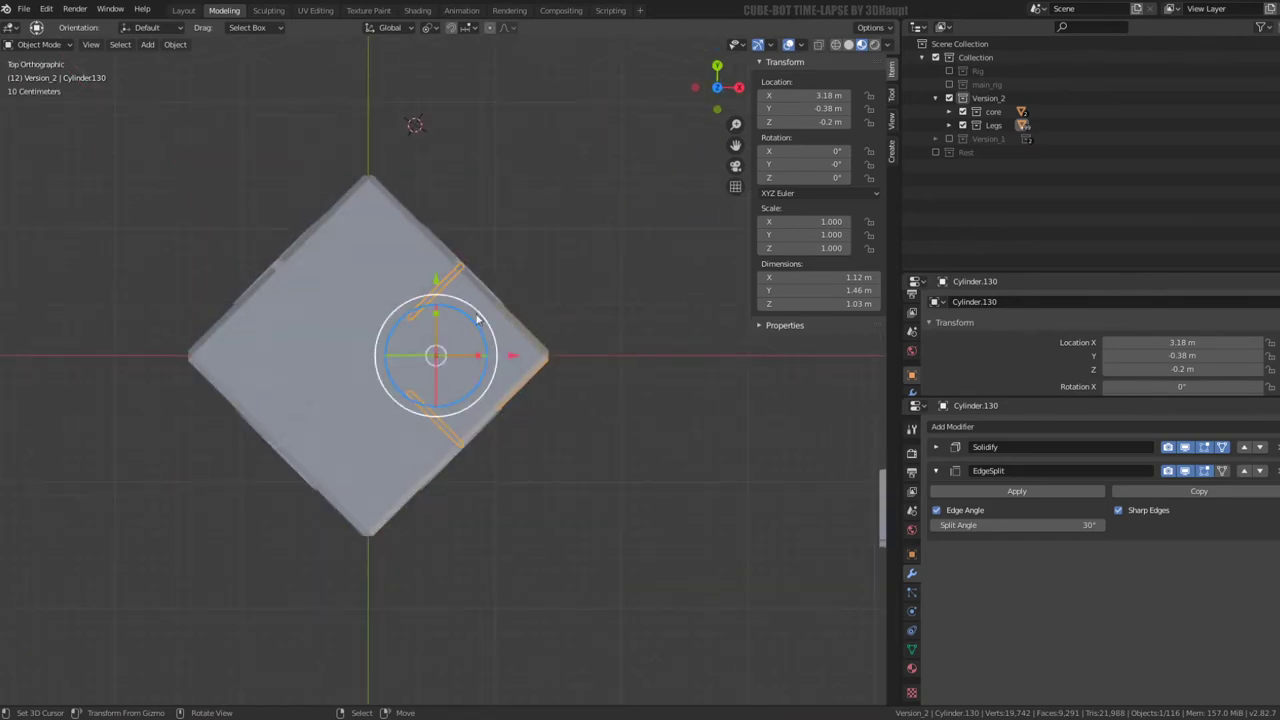
{"action": "scroll", "coordinate": [613, 277], "scroll_direction": "down", "scroll_amount": 3}
{"action": "scroll", "coordinate": [620, 282], "scroll_direction": "up", "scroll_amount": 2}
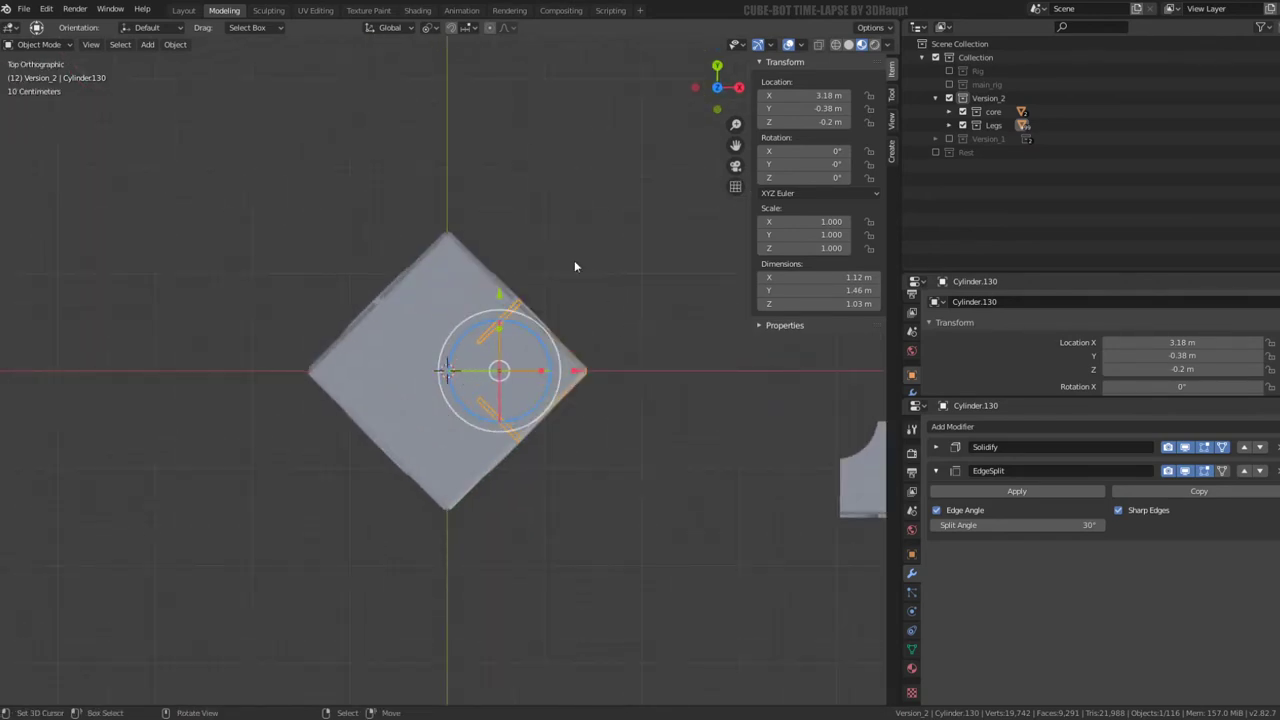
Set the pivot point to 3D Cursor and return to top orthographic view
{"action": "left_click", "coordinate": [429, 28]}
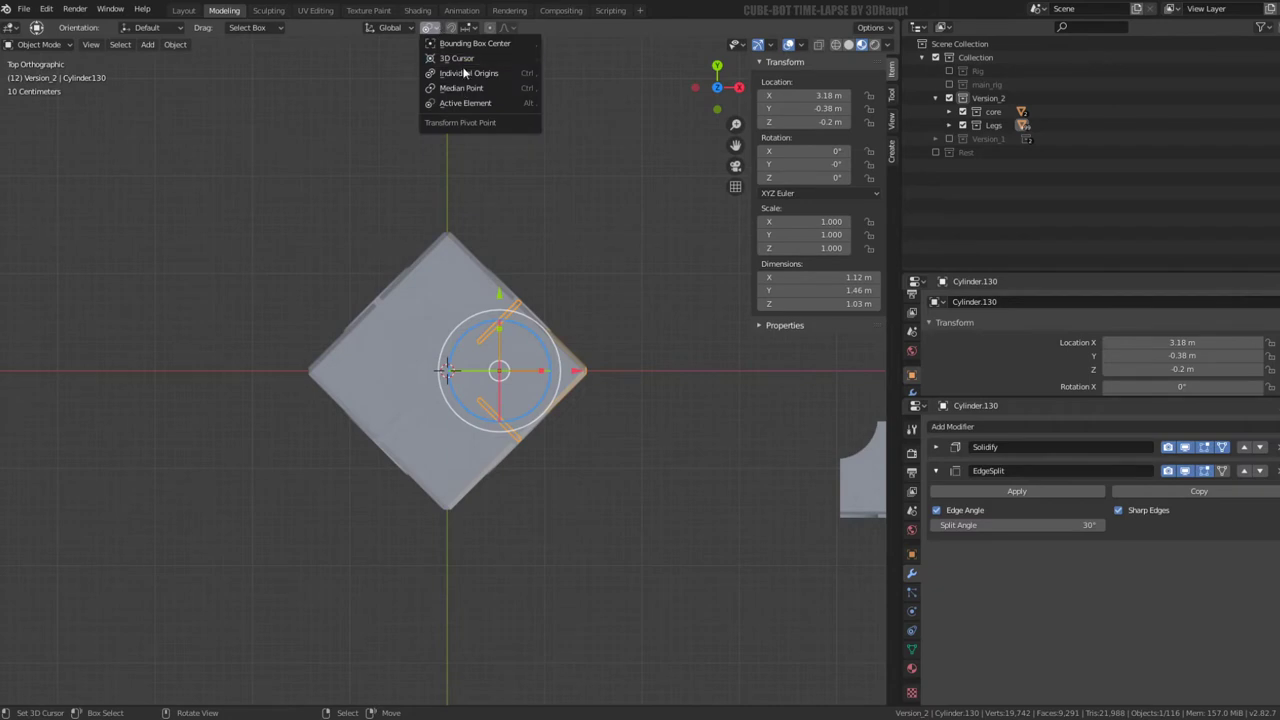
{"action": "left_click", "coordinate": [463, 72]}
{"action": "middle_click_drag", "start_coordinate": [608, 329], "coordinate": [547, 296], "text": "shift"}
{"action": "scroll", "coordinate": [547, 296], "scroll_direction": "up", "scroll_amount": 1}
{"action": "left_click", "coordinate": [430, 28]}
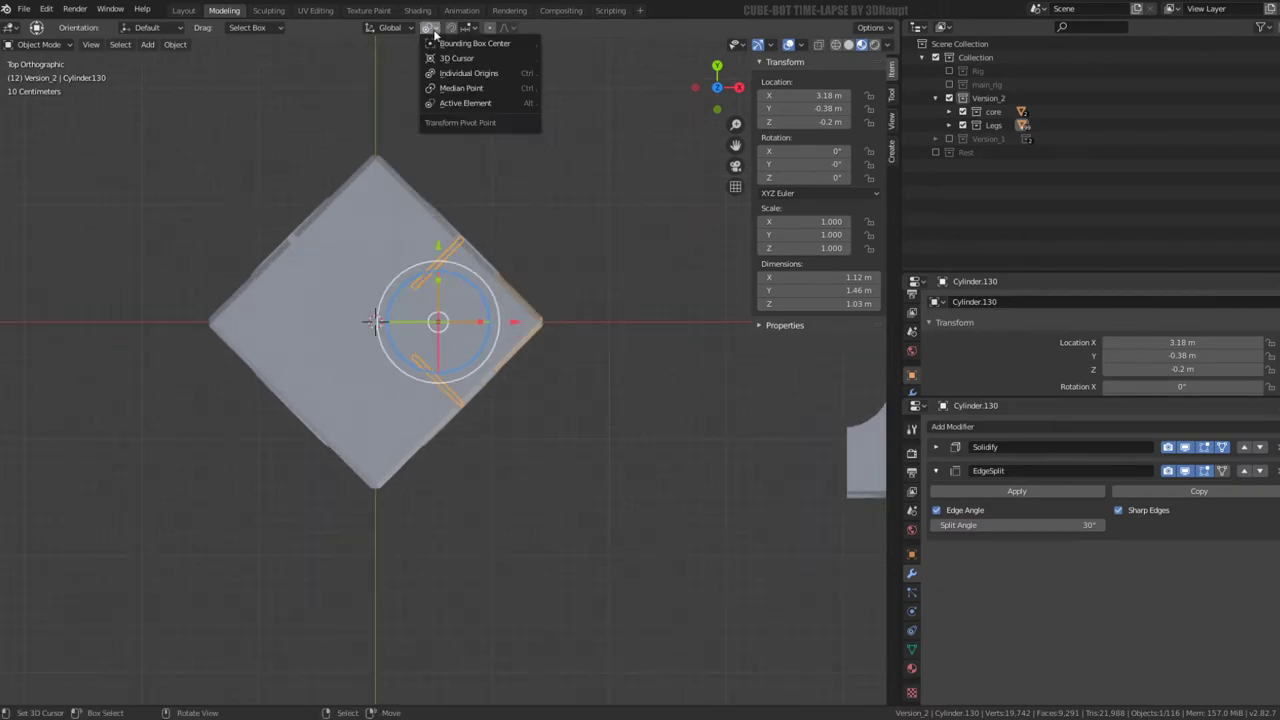
{"action": "left_click", "coordinate": [449, 57]}
{"action": "scroll", "coordinate": [528, 278], "scroll_direction": "up", "scroll_amount": 3}
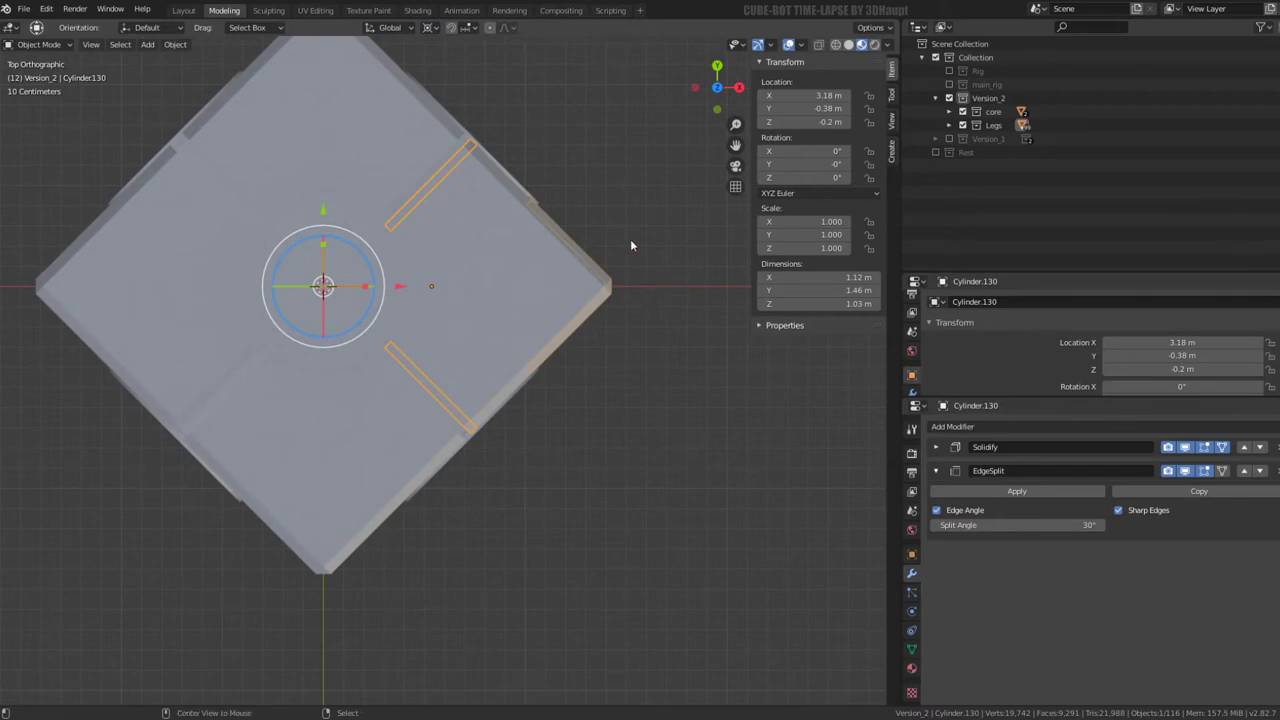
{"action": "mouse_move", "coordinate": [631, 258]}
{"action": "middle_mouse_down"}
{"action": "mouse_move", "coordinate": [592, 224]}
{"action": "mouse_move", "coordinate": [546, 118]}
{"action": "mouse_move", "coordinate": [600, 351]}
{"action": "mouse_move", "coordinate": [569, 155]}
{"action": "mouse_move", "coordinate": [620, 286]}
{"action": "mouse_move", "coordinate": [500, 251]}
{"action": "mouse_move", "coordinate": [546, 263]}
{"action": "mouse_move", "coordinate": [497, 334]}
{"action": "mouse_move", "coordinate": [580, 202]}
{"action": "mouse_move", "coordinate": [618, 182]}
{"action": "mouse_move", "coordinate": [557, 221]}
{"action": "middle_mouse_up"}
{"action": "scroll", "coordinate": [500, 326], "scroll_direction": "up", "scroll_amount": 5}
{"action": "scroll", "coordinate": [500, 326], "scroll_direction": "down", "scroll_amount": 5}
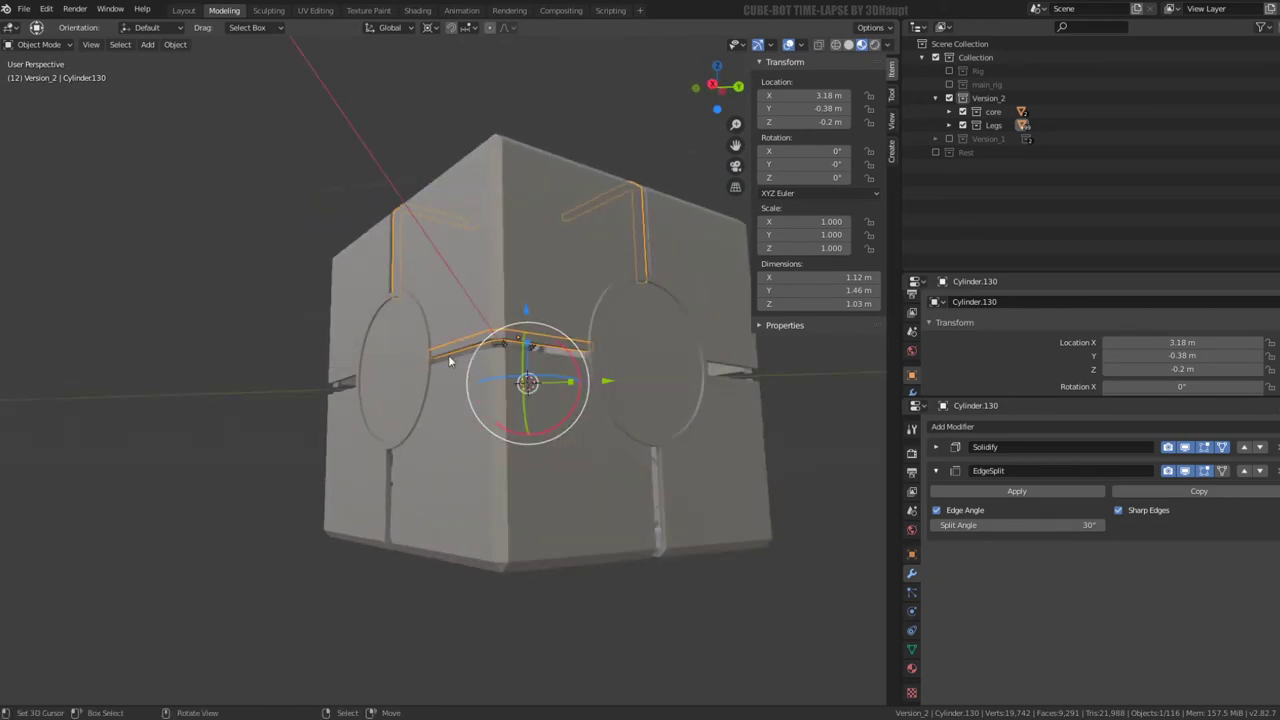
{"action": "key", "text": "KP_7"}
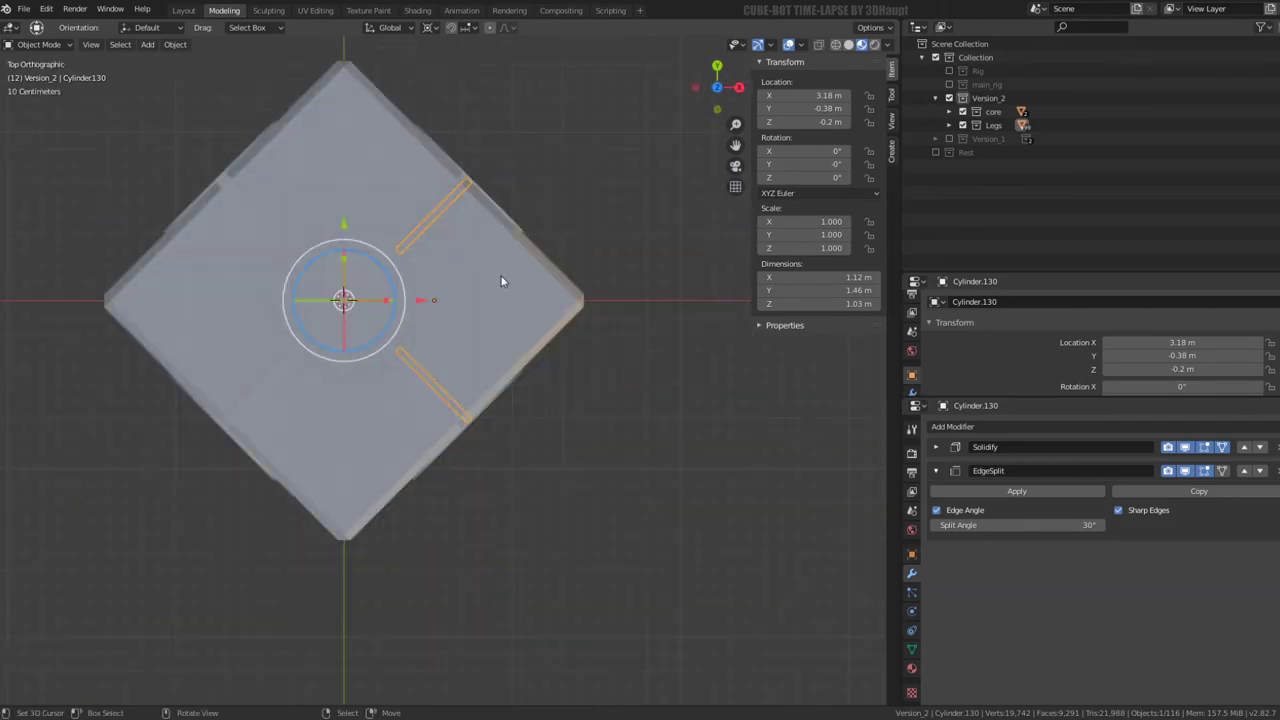
{"action": "scroll", "coordinate": [575, 300], "scroll_direction": "up", "scroll_amount": 3}
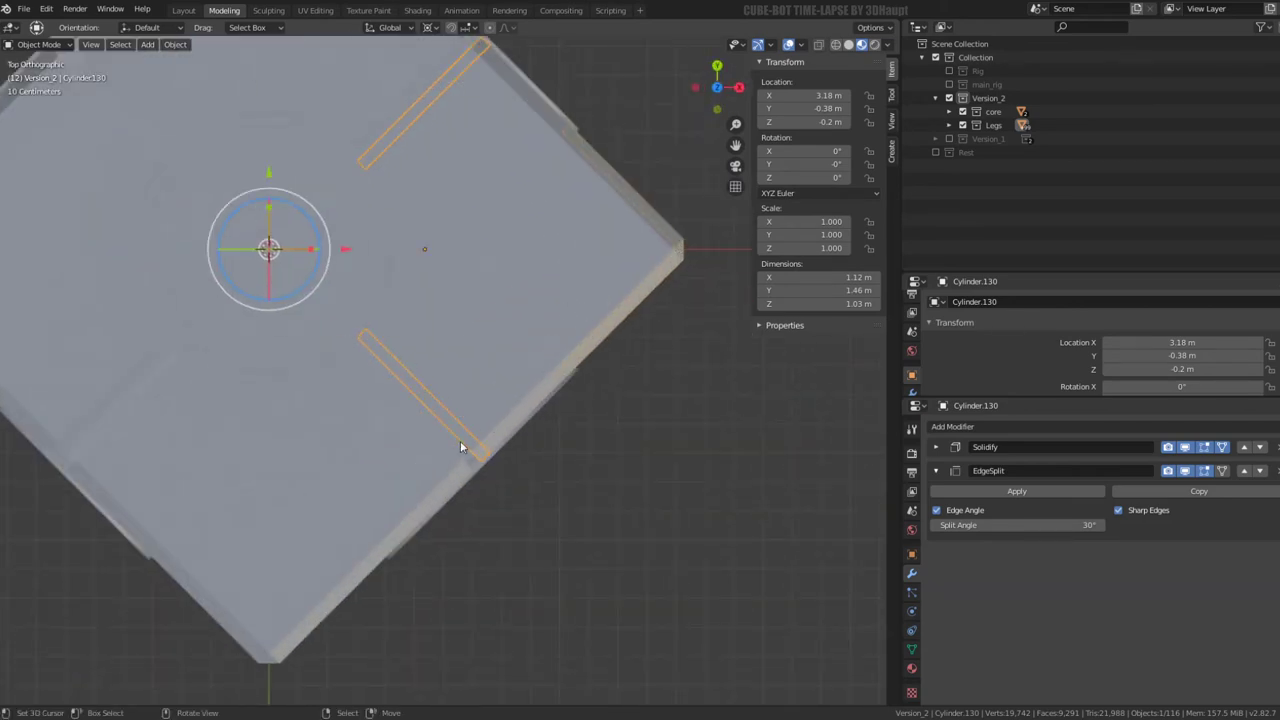
In local view, make a linked copy of the seam strip rotated 90°
{"action": "key", "text": "KP_Divide"}
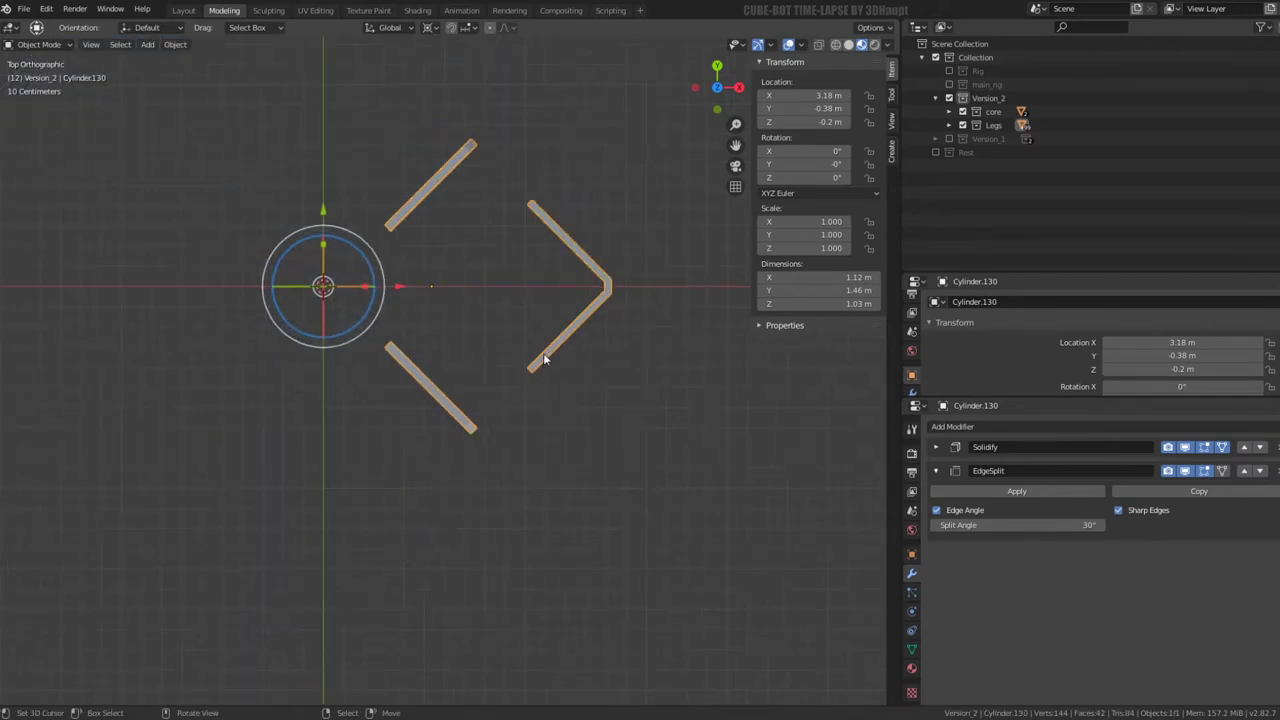
{"action": "key", "text": "alt+d"}
{"action": "right_click", "coordinate": [603, 236]}
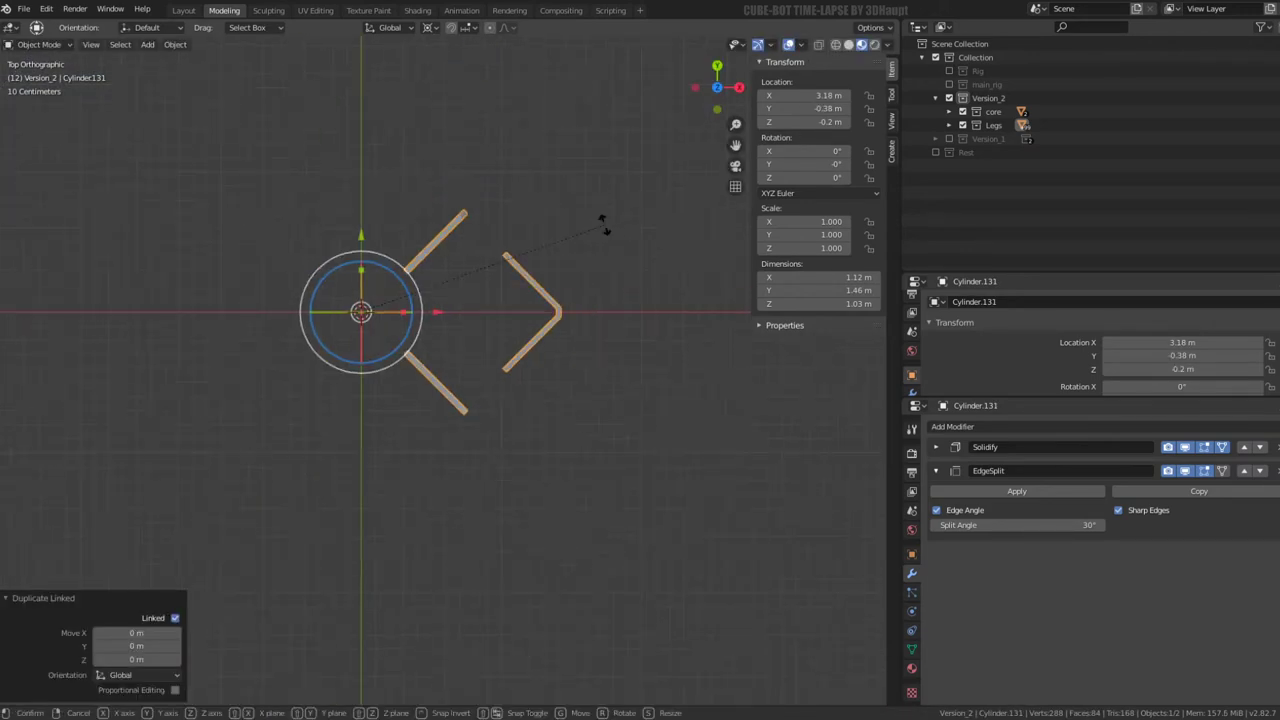
{"action": "key", "text": "r"}
{"action": "key", "text": "Return"}
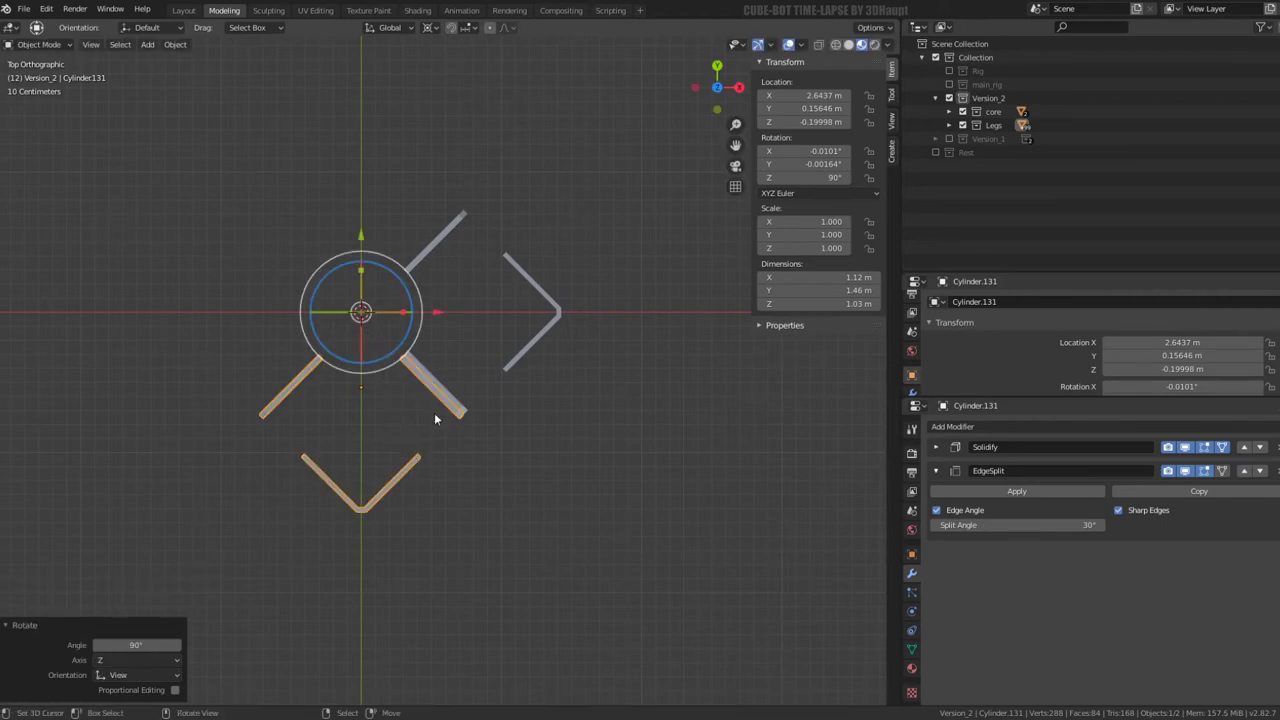
{"action": "left_click", "coordinate": [535, 341], "text": "shift"}
Make linked copies of both strips rotated 180°
{"action": "key", "text": "alt+d"}
{"action": "right_click", "coordinate": [610, 271]}
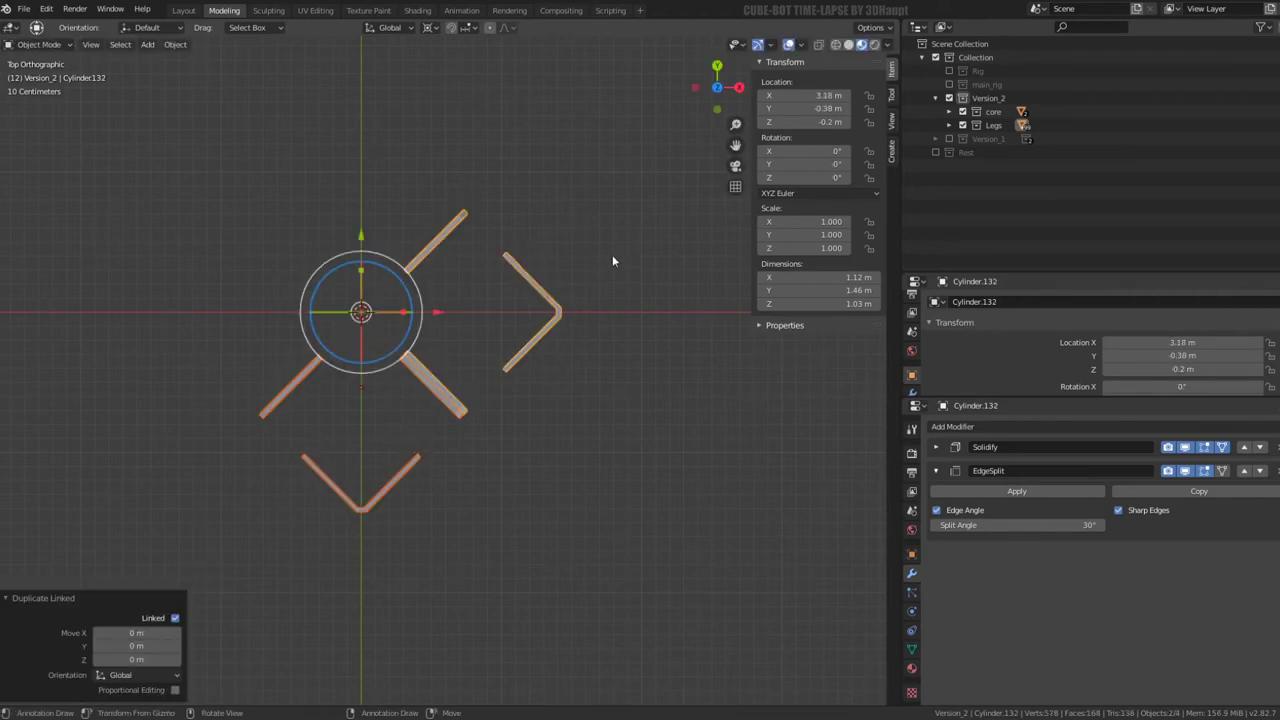
{"action": "key", "text": "r"}
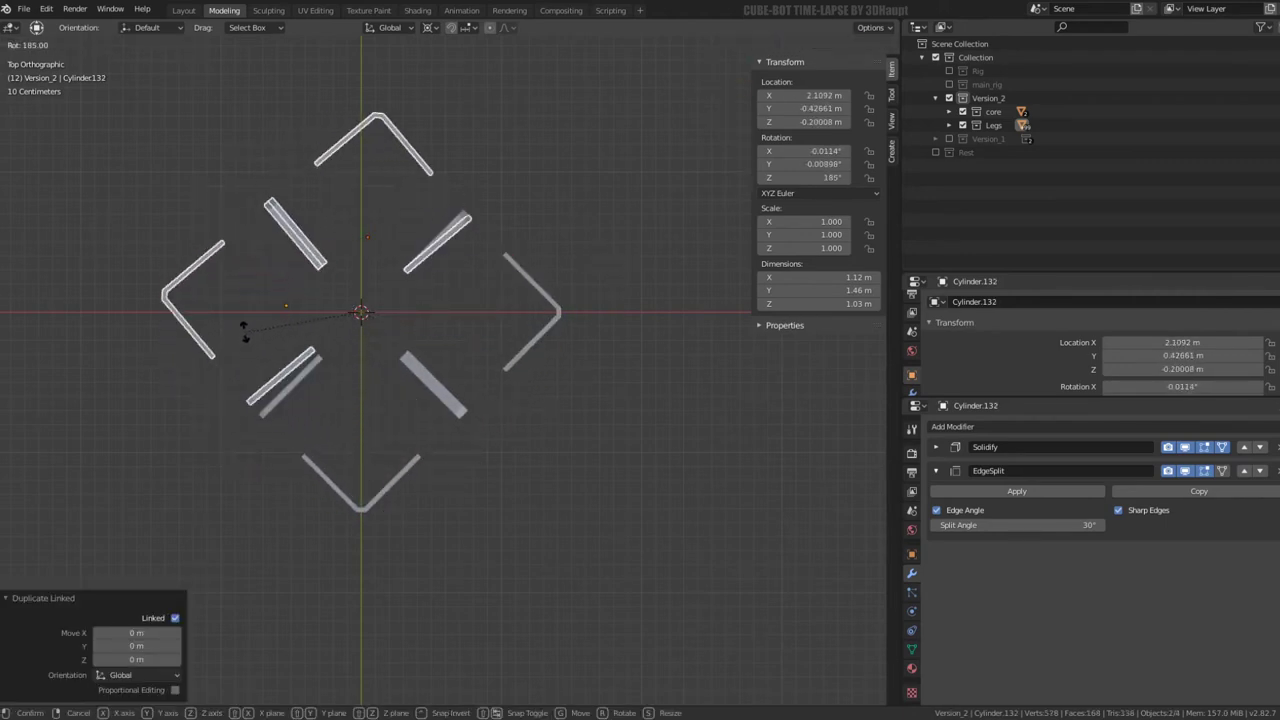
{"action": "left_click", "coordinate": [236, 334]}
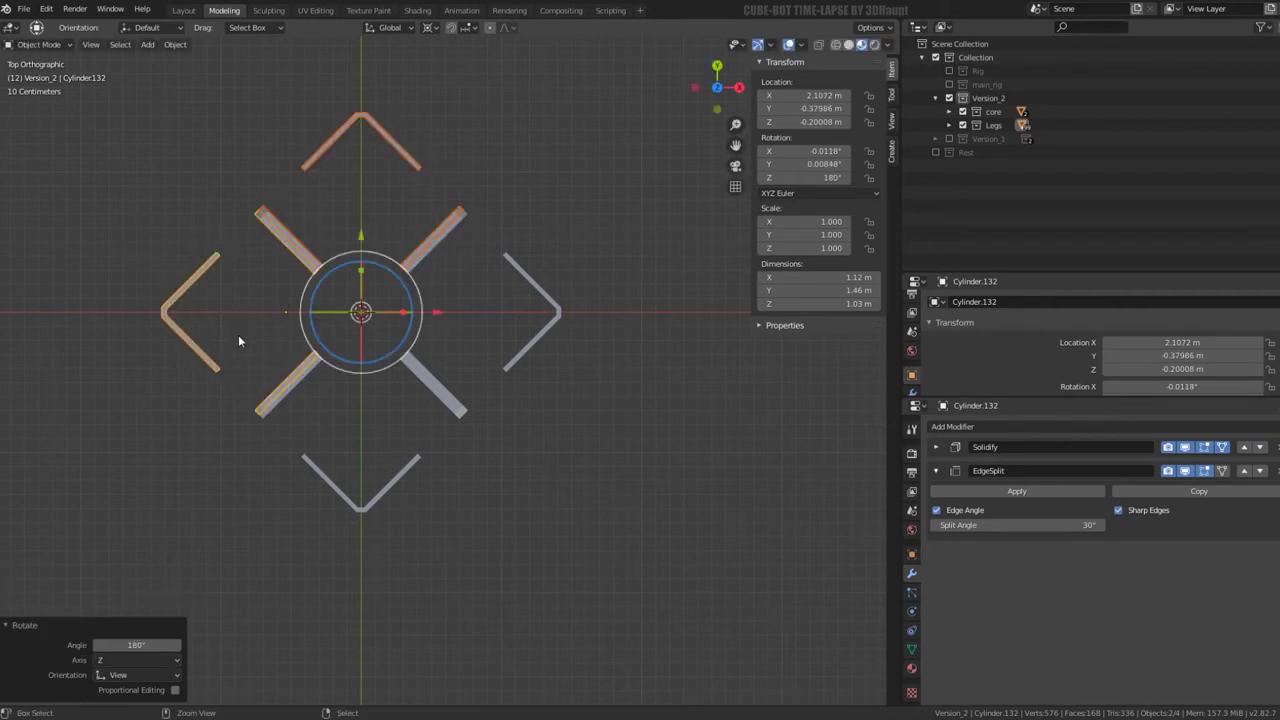
From front view, make linked copies of all four strips rotated 180°
{"action": "left_click_drag", "start_coordinate": [542, 471], "coordinate": [329, 252]}
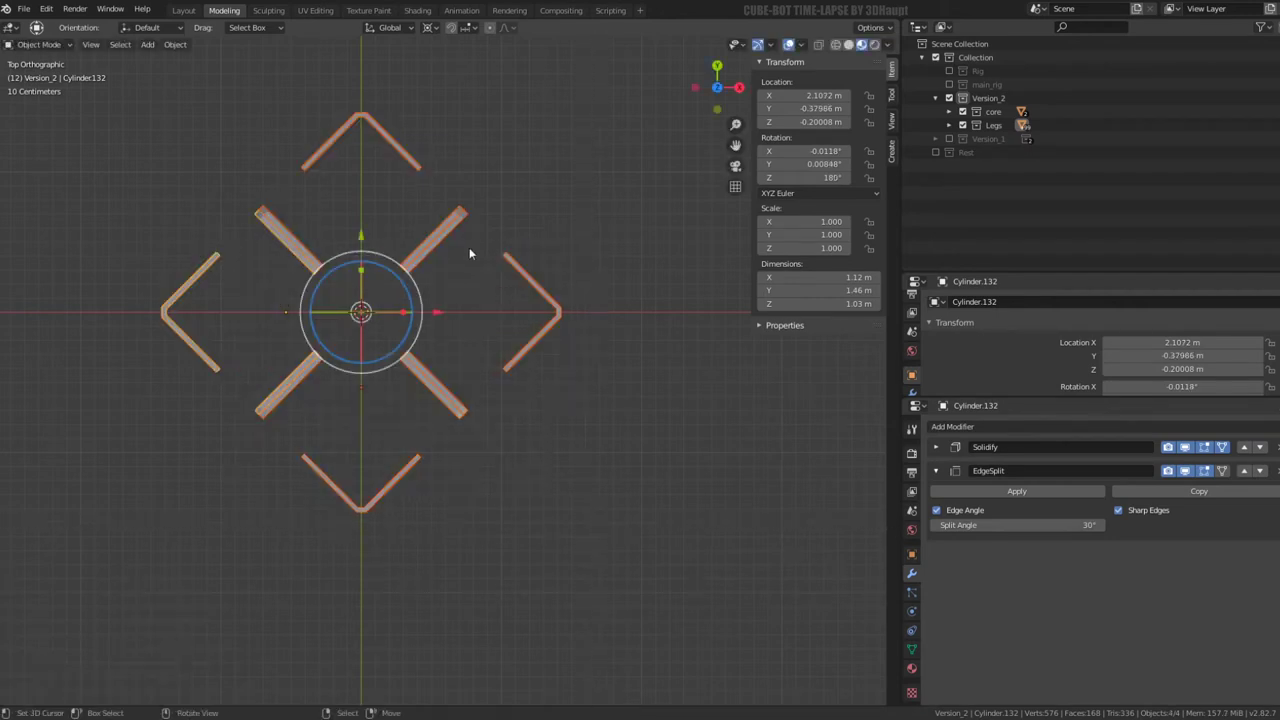
{"action": "key", "text": "KP_1"}
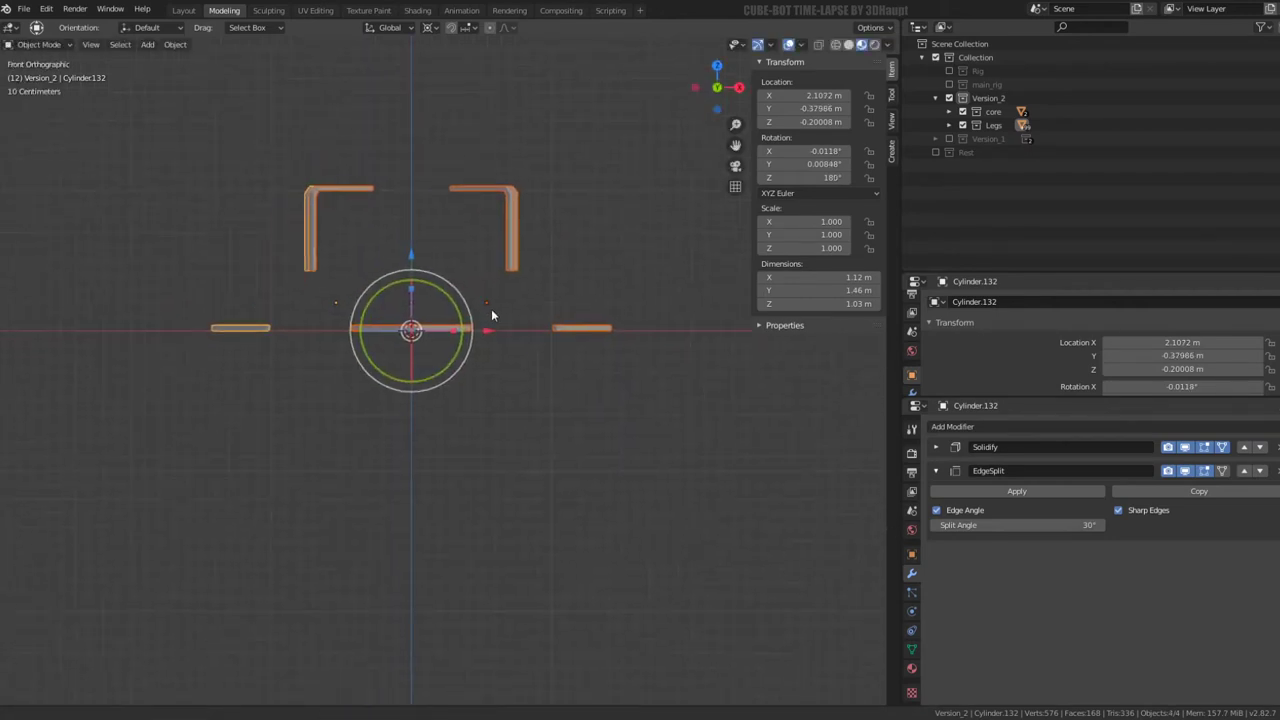
{"action": "scroll", "coordinate": [491, 314], "scroll_direction": "up", "scroll_amount": 1}
{"action": "key", "text": "alt+d"}
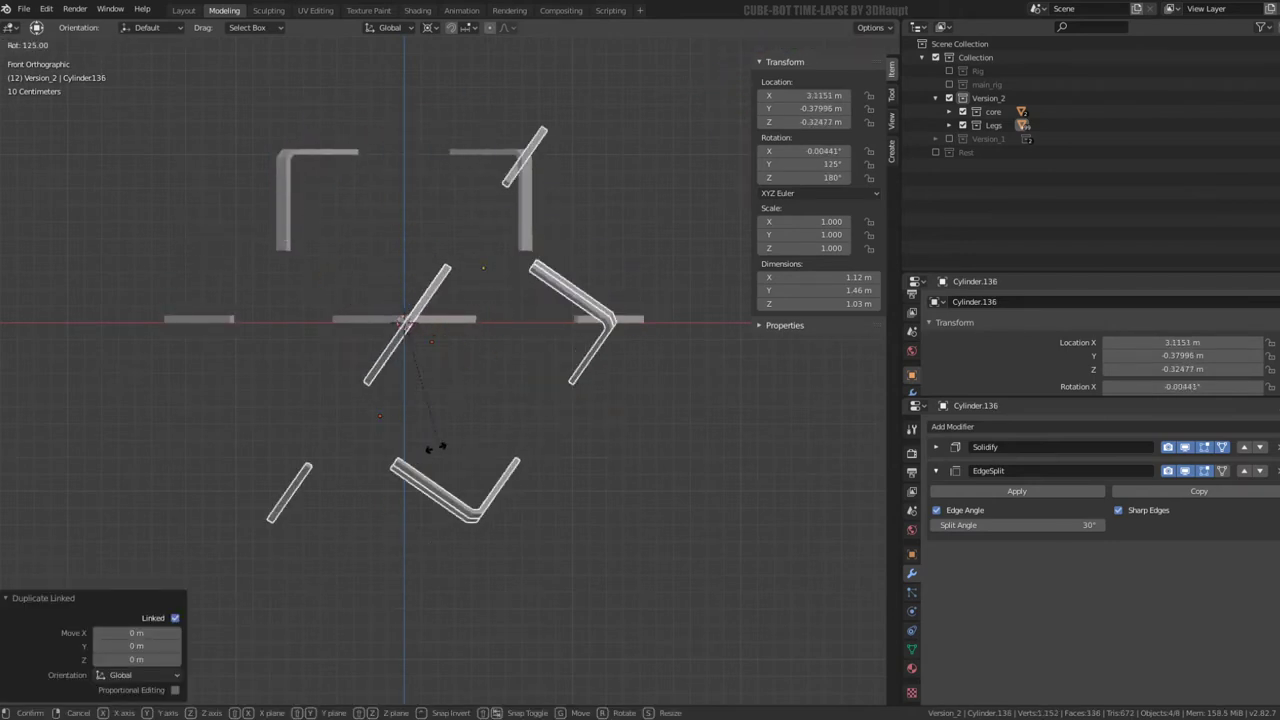
{"action": "key", "text": "Return"}
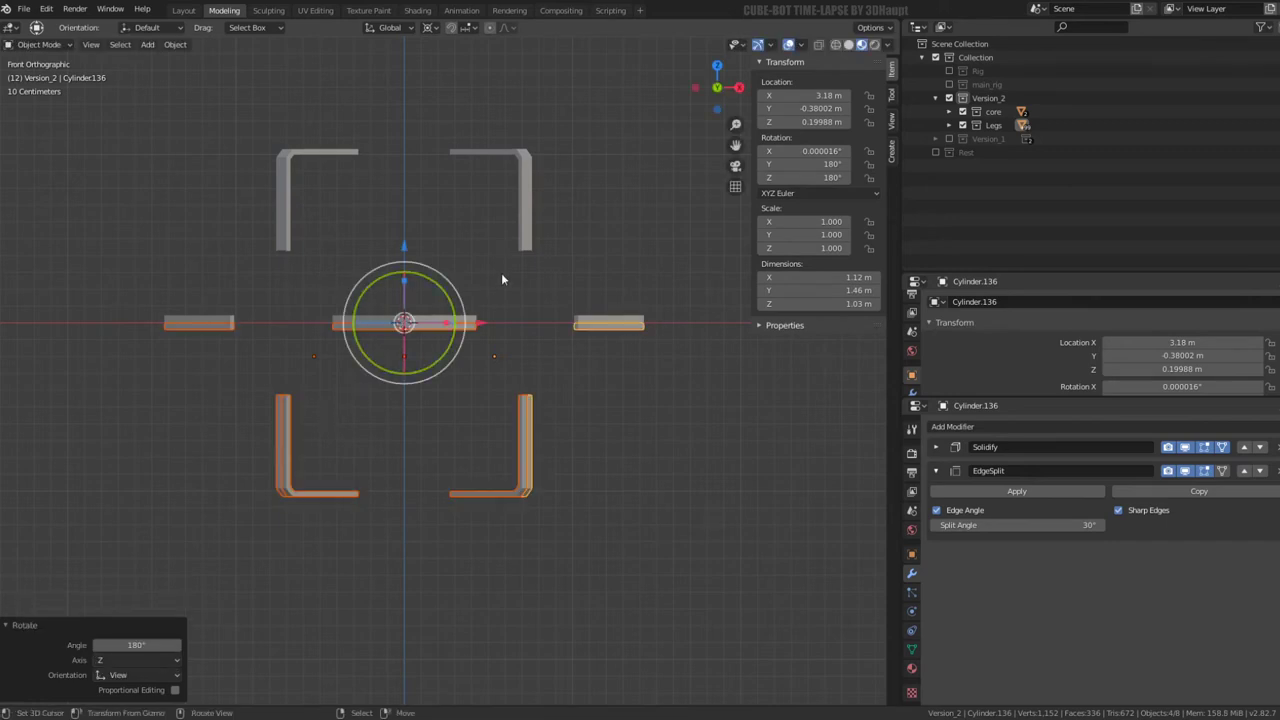
{"action": "mouse_move", "coordinate": [503, 277]}
{"action": "middle_mouse_down"}
{"action": "mouse_move", "coordinate": [360, 287]}
{"action": "mouse_move", "coordinate": [316, 235]}
{"action": "mouse_move", "coordinate": [598, 448]}
{"action": "middle_mouse_up"}
Select all eight brackets and make them single-user copies via Make Single User > Selected Objects
{"action": "left_click", "coordinate": [600, 450]}
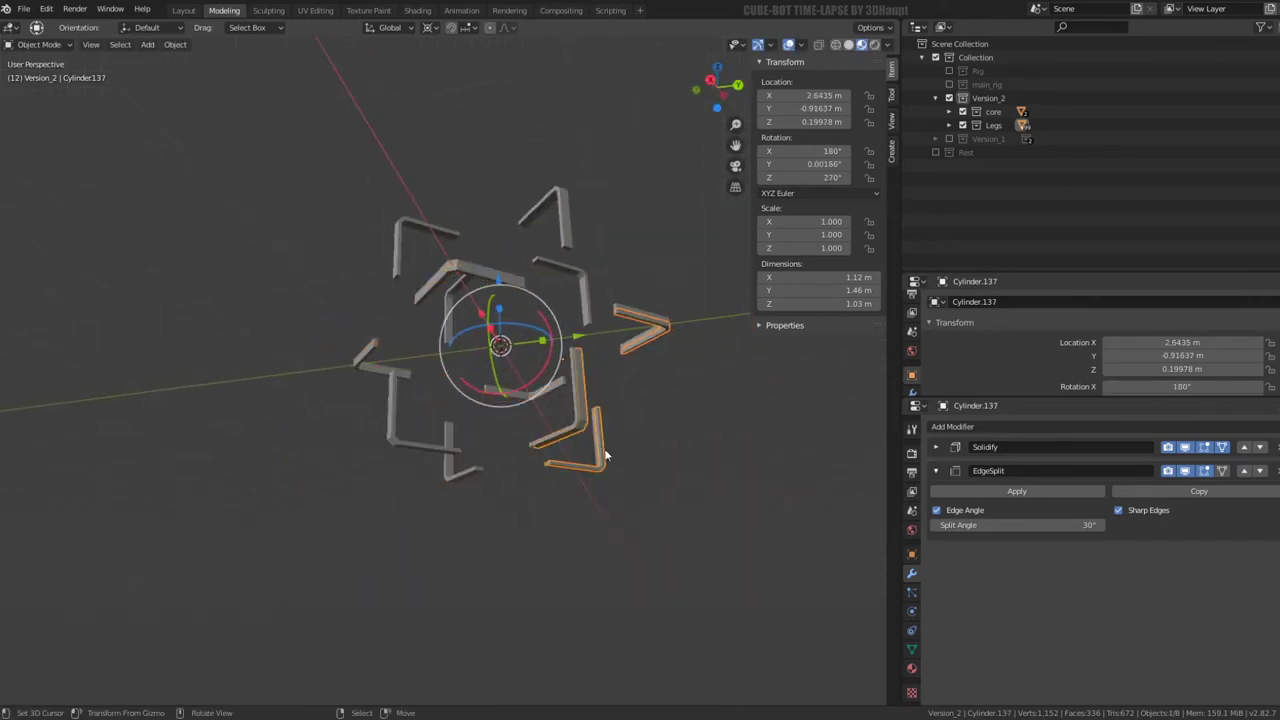
{"action": "key", "text": "a"}
{"action": "middle_click_drag", "start_coordinate": [442, 184], "coordinate": [308, 226]}
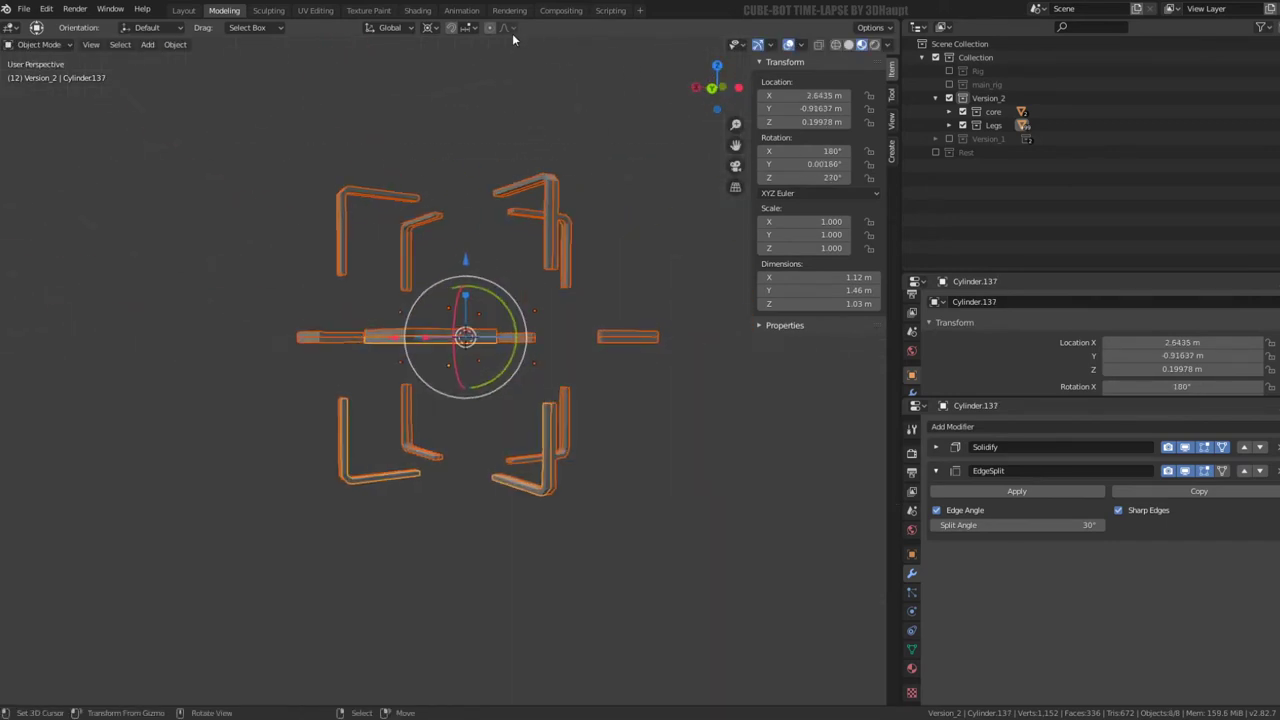
{"action": "left_click", "coordinate": [179, 44]}
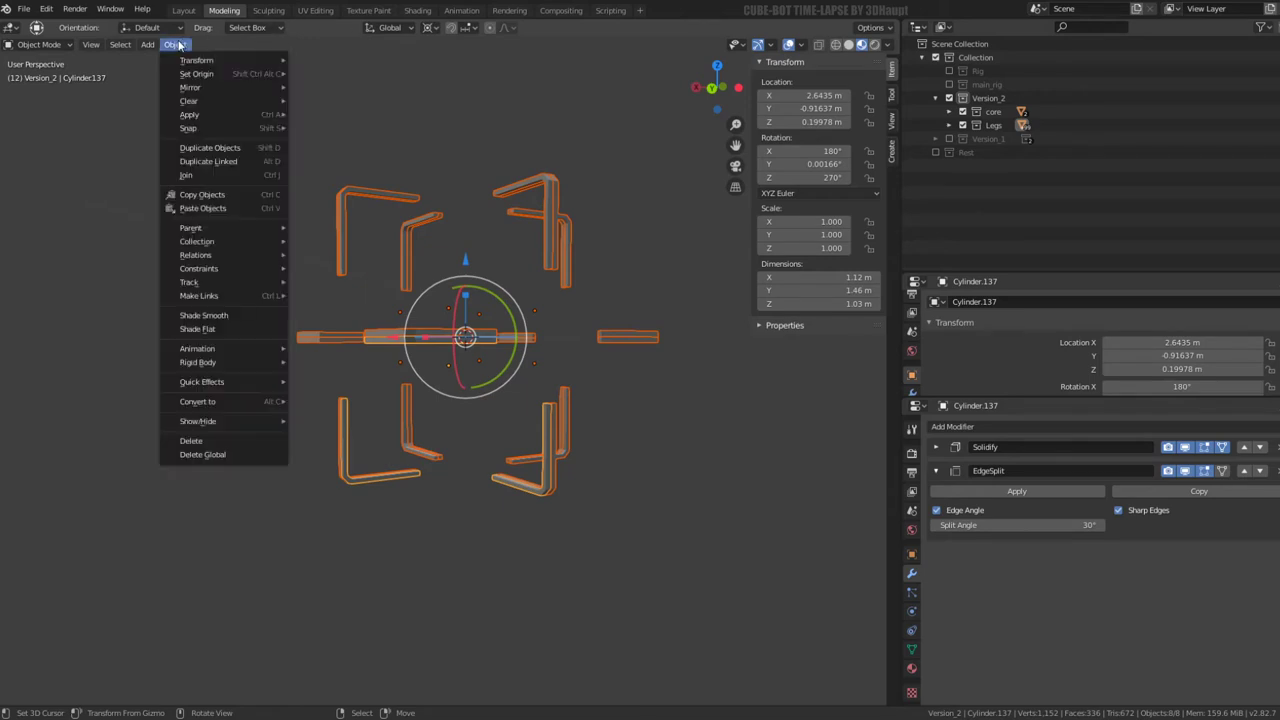
{"action": "mouse_move", "coordinate": [196, 255]}
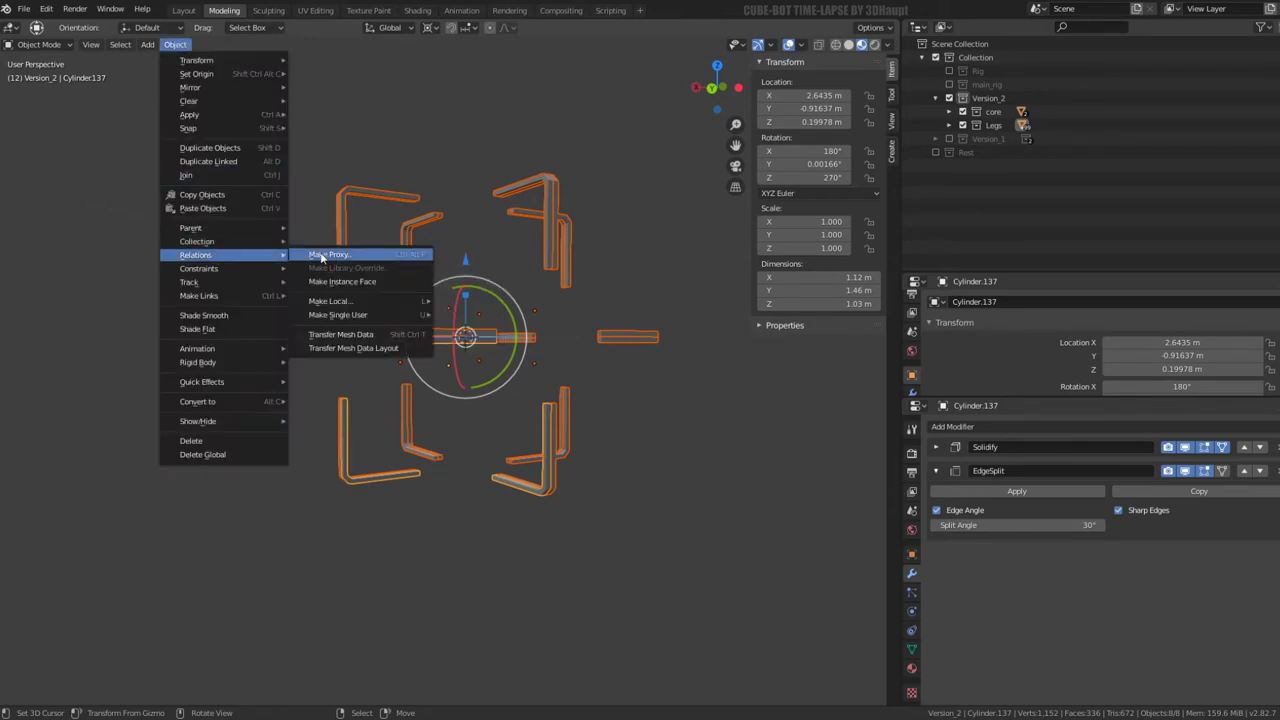
{"action": "left_click", "coordinate": [503, 328]}
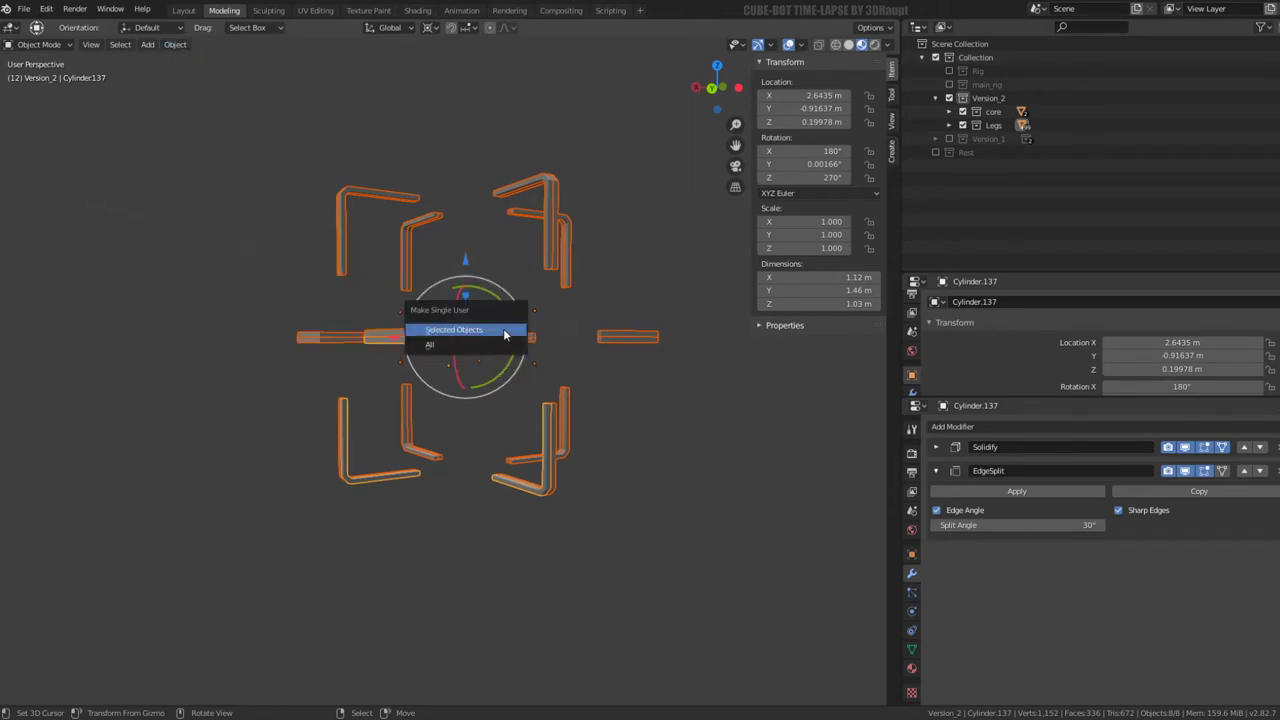
{"action": "left_click", "coordinate": [503, 328]}
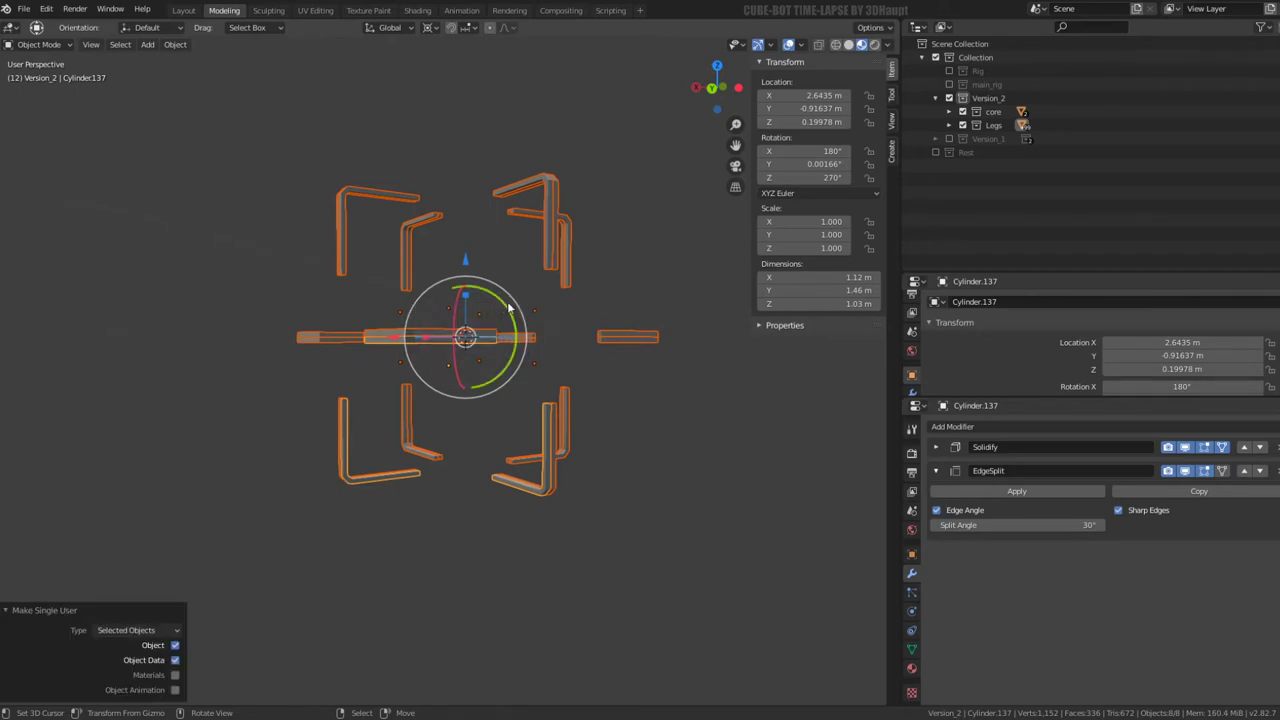
Join the brackets into one object, reveal the whole cube-bot again and deselect everything
{"action": "key", "text": "ctrl+j"}
{"action": "key", "text": "alt+h"}
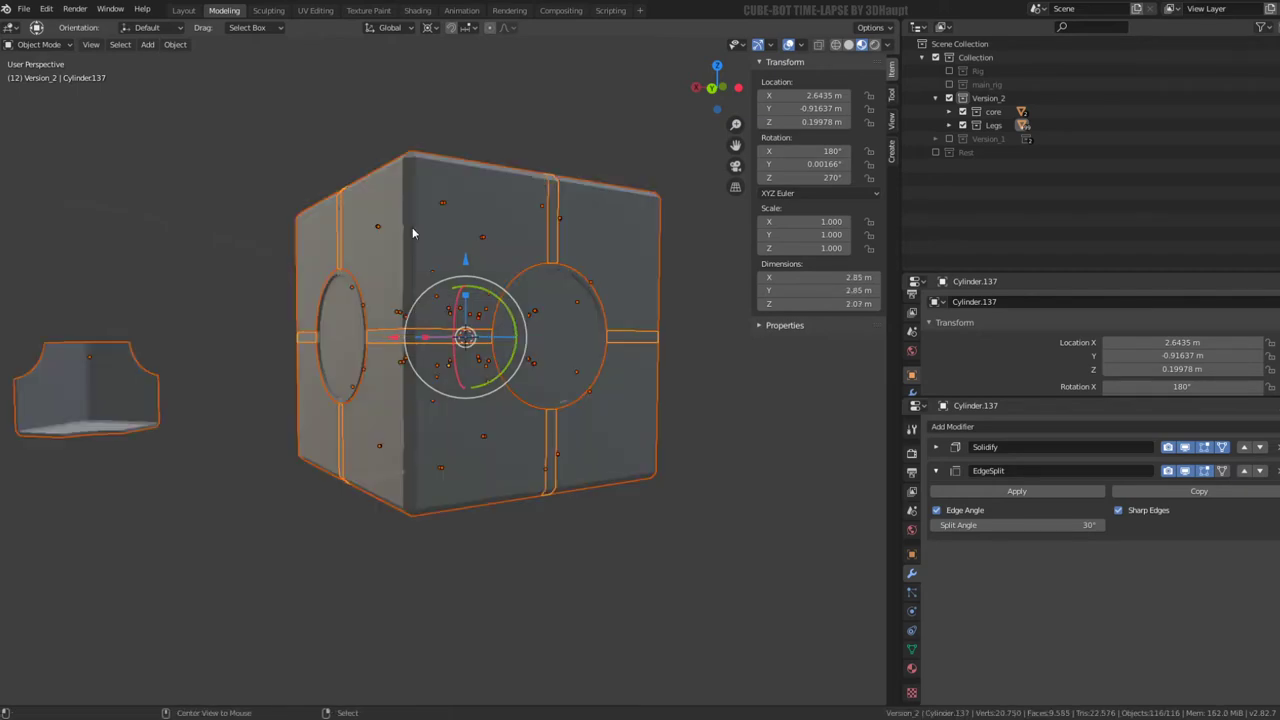
{"action": "mouse_move", "coordinate": [398, 253]}
{"action": "middle_mouse_down"}
{"action": "mouse_move", "coordinate": [425, 360]}
{"action": "mouse_move", "coordinate": [480, 363]}
{"action": "middle_mouse_up"}
{"action": "key", "text": "alt+a"}
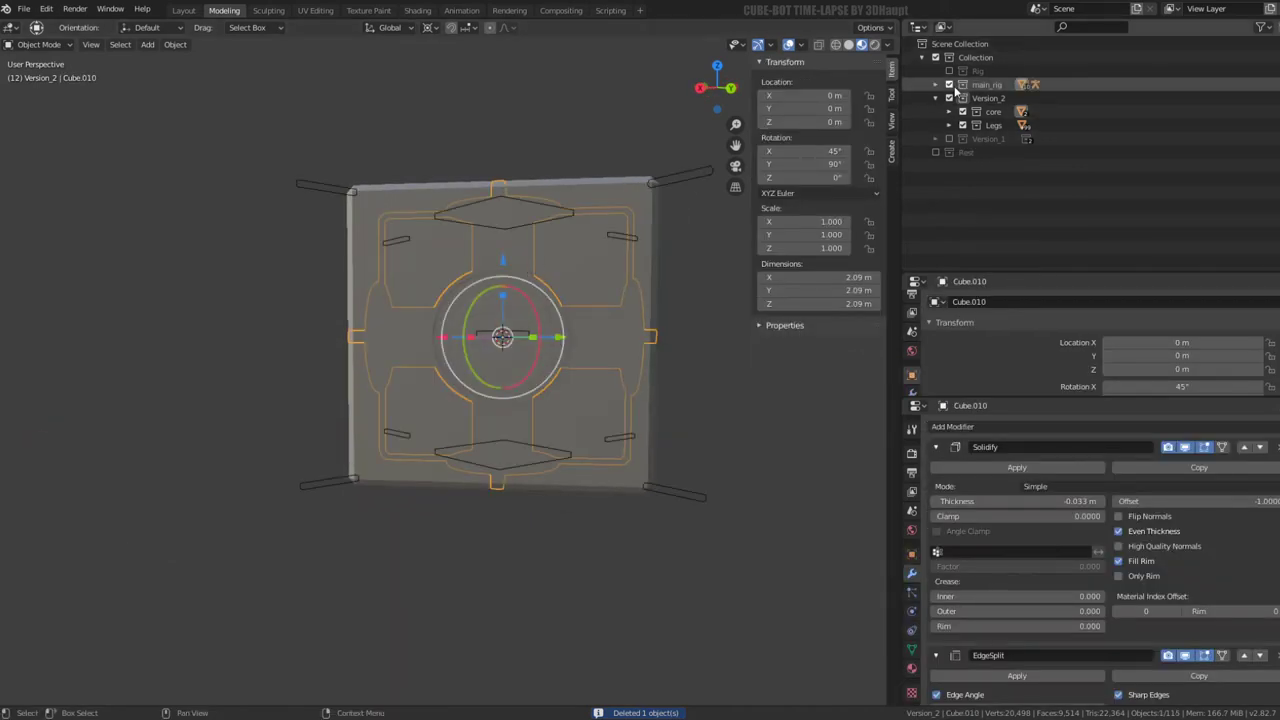
Put the armature in Pose Mode and test the top control by raising and lowering it
{"action": "left_click", "coordinate": [538, 231]}
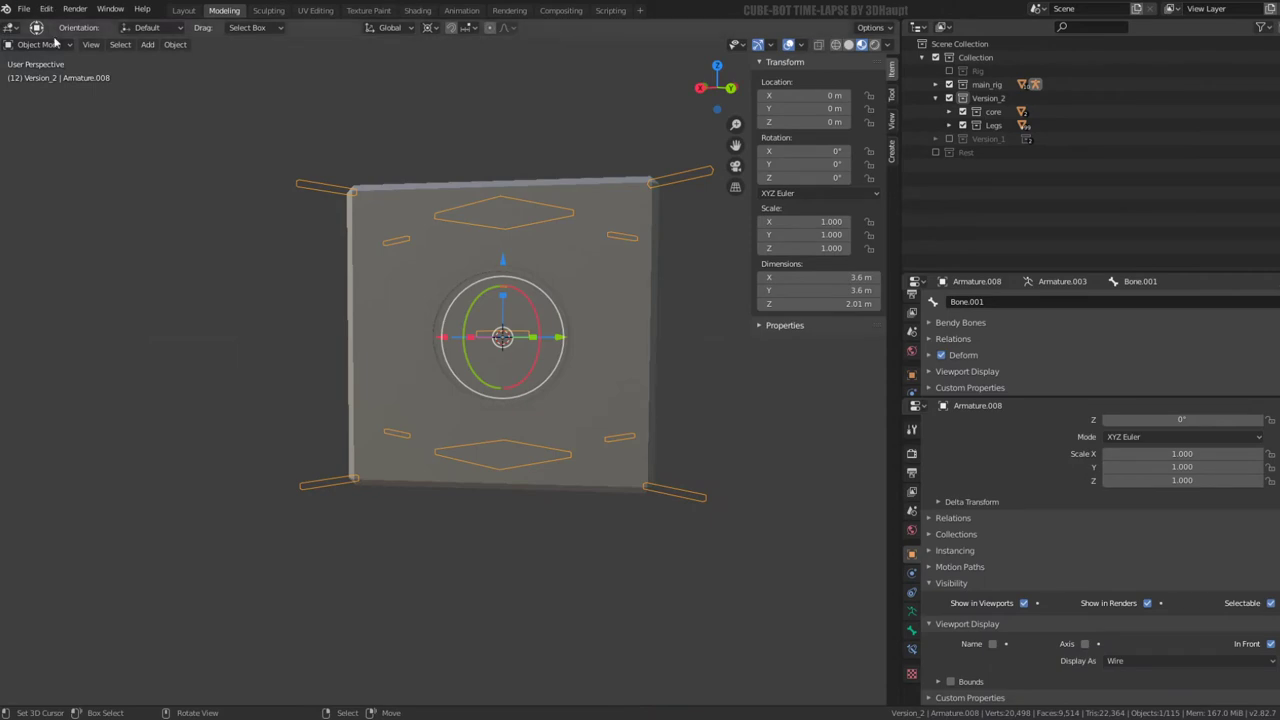
{"action": "left_click", "coordinate": [42, 90]}
{"action": "left_click", "coordinate": [529, 204]}
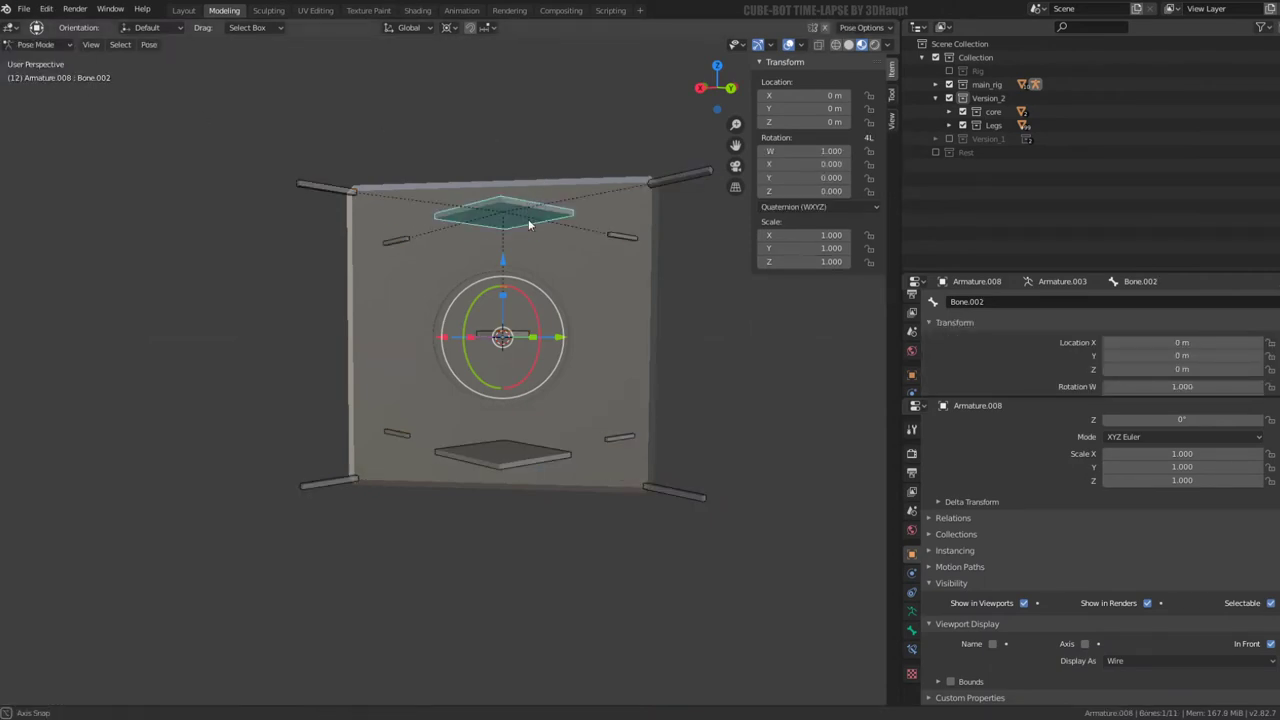
{"action": "middle_click_drag", "start_coordinate": [528, 219], "coordinate": [515, 260]}
{"action": "left_click_drag", "start_coordinate": [505, 272], "coordinate": [498, 200]}
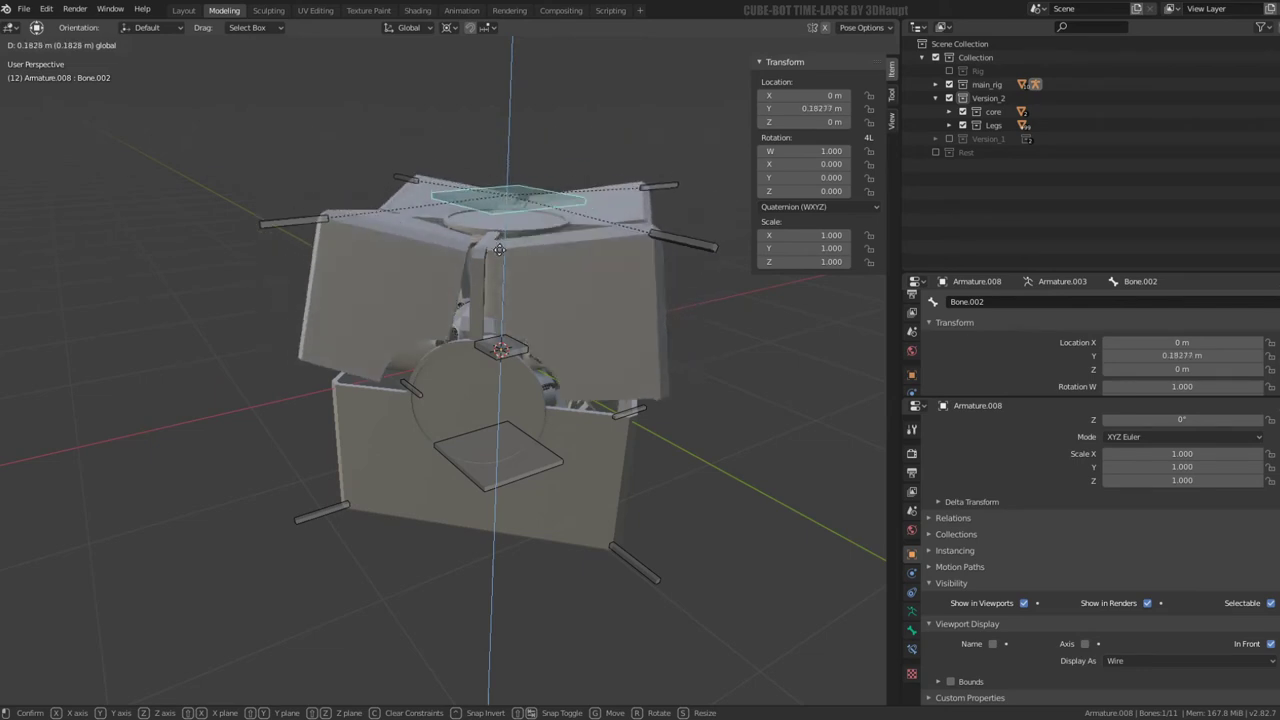
{"action": "left_click_drag", "start_coordinate": [498, 200], "coordinate": [530, 466]}
{"action": "middle_click_drag", "start_coordinate": [530, 466], "coordinate": [538, 461]}
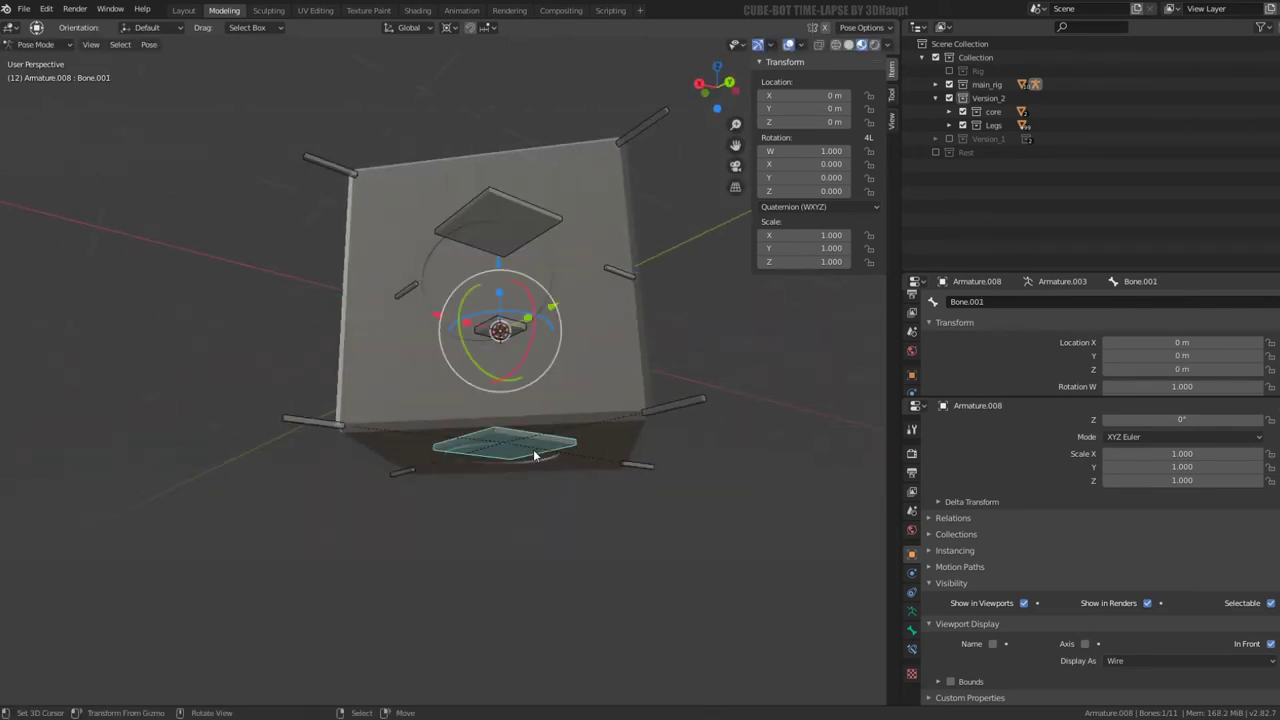
Lower the foot control 0.804 m, then try moving the lower-right foot control and cancel
{"action": "left_click_drag", "start_coordinate": [511, 279], "coordinate": [505, 400]}
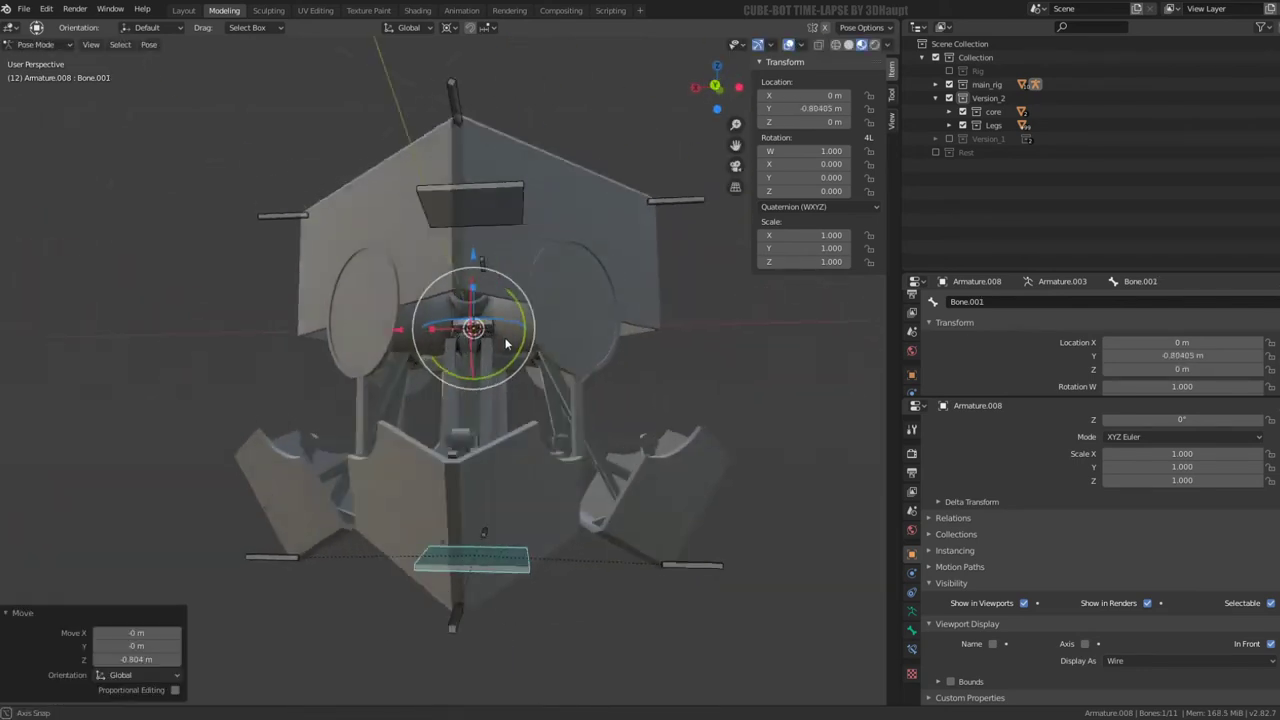
{"action": "mouse_move", "coordinate": [505, 400]}
{"action": "middle_mouse_down"}
{"action": "mouse_move", "coordinate": [456, 355]}
{"action": "mouse_move", "coordinate": [522, 365]}
{"action": "middle_mouse_up"}
{"action": "scroll", "coordinate": [537, 301], "scroll_direction": "up", "scroll_amount": 4}
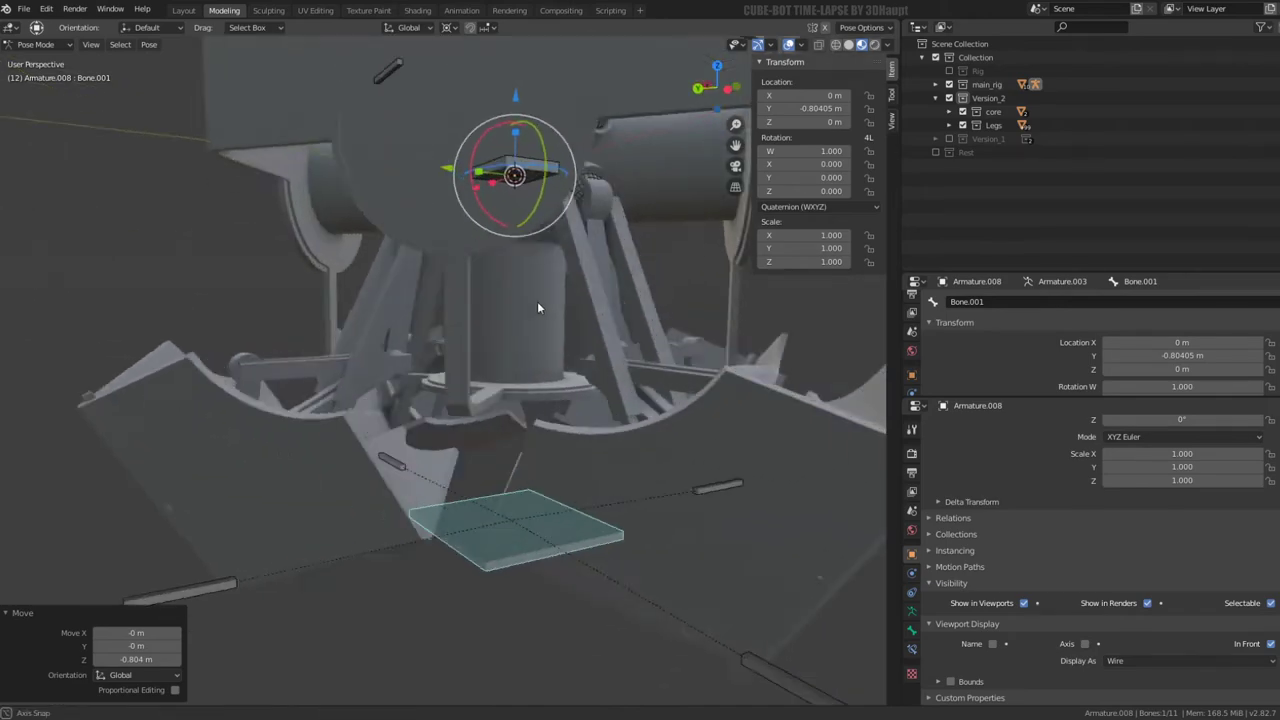
{"action": "mouse_move", "coordinate": [537, 301]}
{"action": "middle_mouse_down"}
{"action": "mouse_move", "coordinate": [433, 305]}
{"action": "mouse_move", "coordinate": [597, 379]}
{"action": "middle_mouse_up"}
{"action": "scroll", "coordinate": [433, 311], "scroll_direction": "down", "scroll_amount": 2}
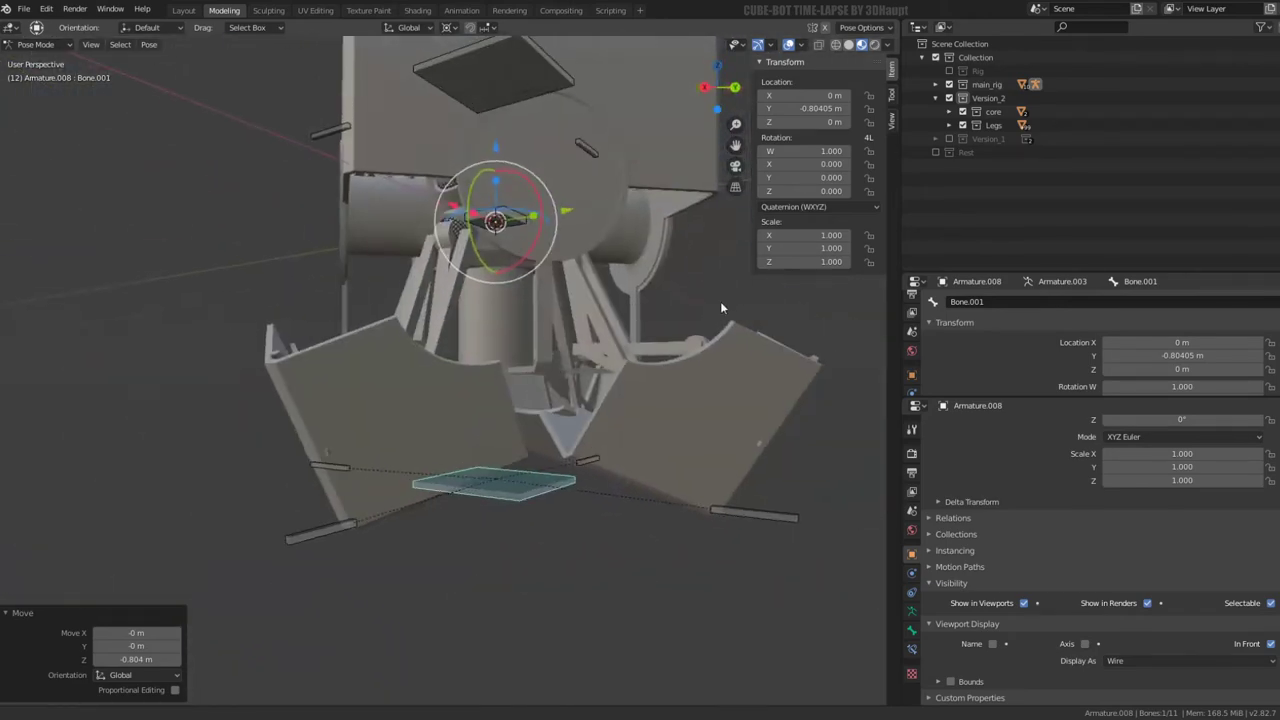
{"action": "left_click", "coordinate": [655, 580]}
{"action": "middle_click_drag", "start_coordinate": [655, 580], "coordinate": [700, 520]}
{"action": "key", "text": "g"}
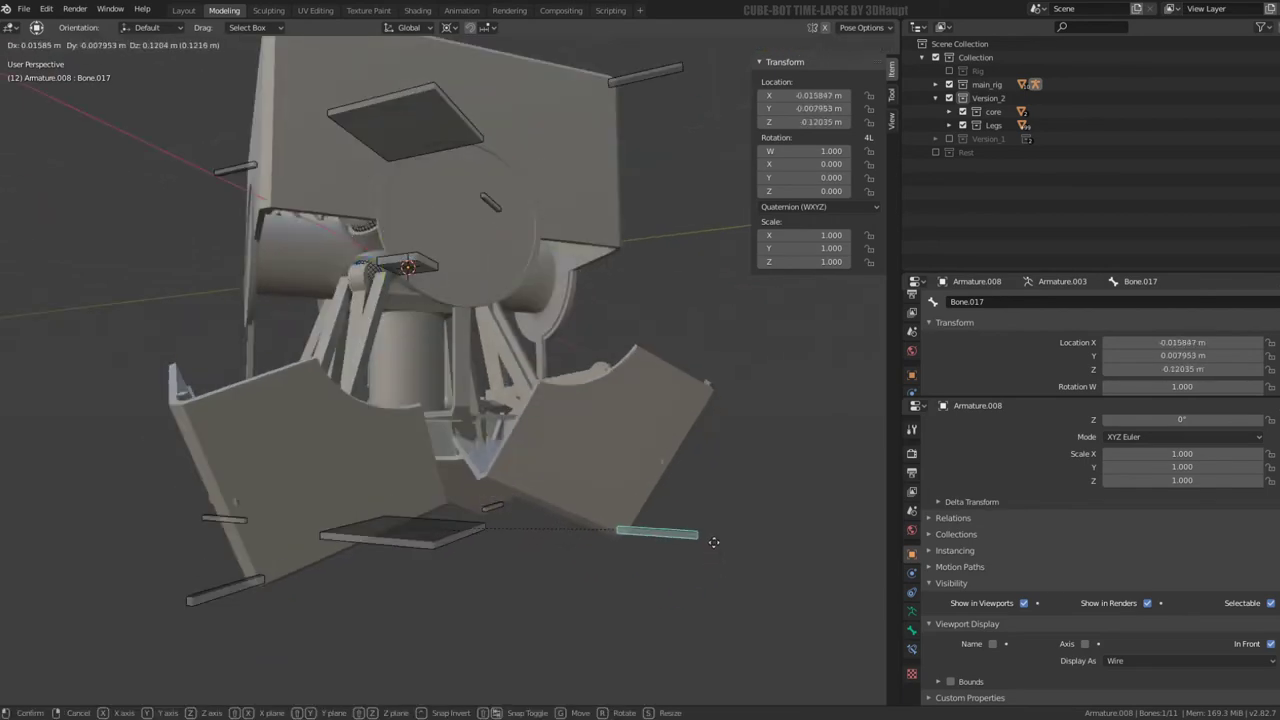
{"action": "key", "text": "Escape"}
Raise the top plate control along Z to open the shell
{"action": "scroll", "coordinate": [682, 446], "scroll_direction": "up", "scroll_amount": 5}
{"action": "mouse_move", "coordinate": [682, 446]}
{"action": "middle_mouse_down"}
{"action": "mouse_move", "coordinate": [471, 430]}
{"action": "mouse_move", "coordinate": [500, 432]}
{"action": "mouse_move", "coordinate": [437, 249]}
{"action": "middle_mouse_up"}
{"action": "scroll", "coordinate": [500, 432], "scroll_direction": "down", "scroll_amount": 5}
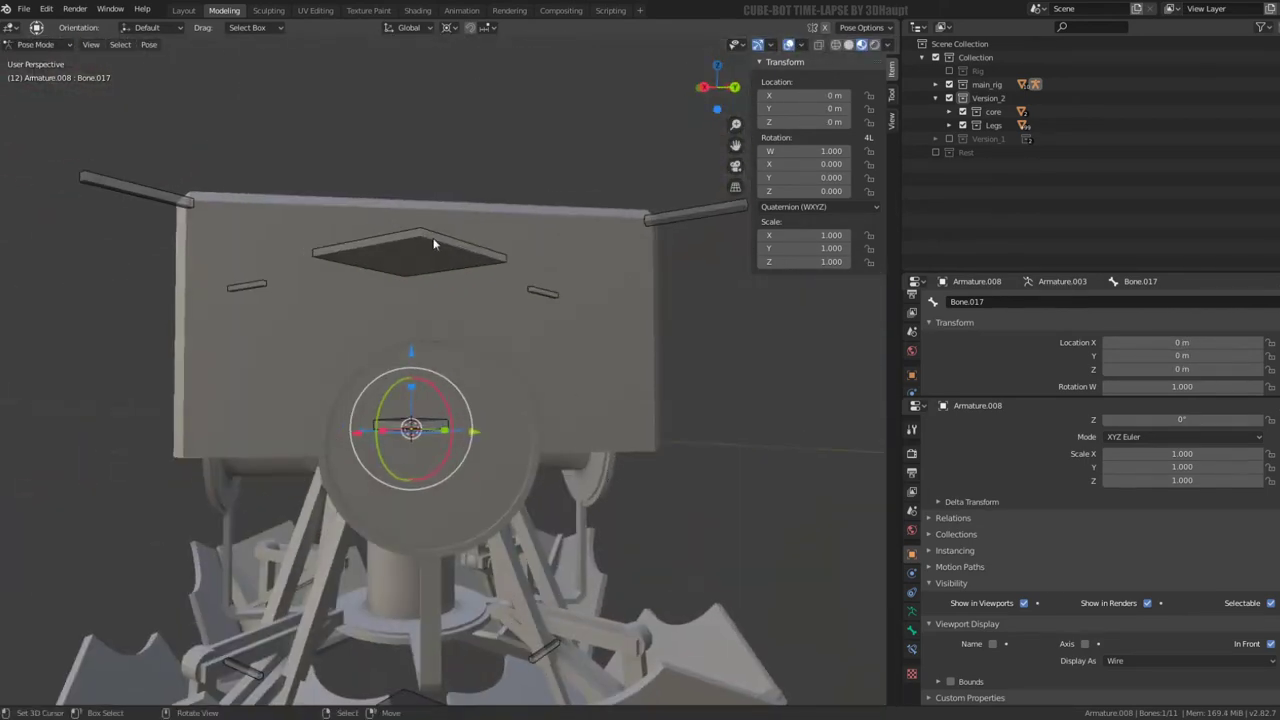
{"action": "left_click", "coordinate": [437, 249]}
{"action": "scroll", "coordinate": [437, 249], "scroll_direction": "down", "scroll_amount": 2}
{"action": "key", "text": "g"}
{"action": "key", "text": "z"}
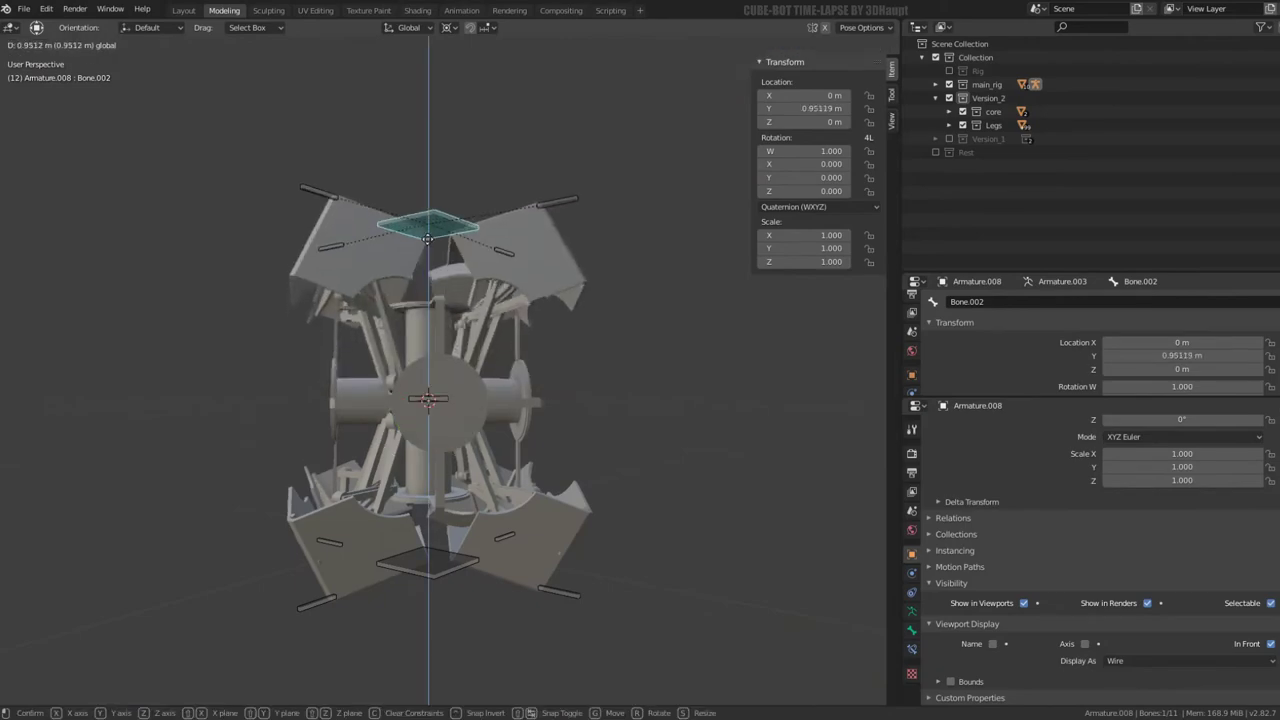
{"action": "left_click", "coordinate": [427, 234]}
{"action": "scroll", "coordinate": [582, 246], "scroll_direction": "up", "scroll_amount": 2}
{"action": "mouse_move", "coordinate": [582, 246]}
{"action": "middle_mouse_down"}
{"action": "mouse_move", "coordinate": [416, 322]}
{"action": "mouse_move", "coordinate": [399, 273]}
{"action": "mouse_move", "coordinate": [457, 222]}
{"action": "mouse_move", "coordinate": [600, 209]}
{"action": "mouse_move", "coordinate": [717, 224]}
{"action": "mouse_move", "coordinate": [714, 260]}
{"action": "mouse_move", "coordinate": [586, 266]}
{"action": "mouse_move", "coordinate": [574, 343]}
{"action": "mouse_move", "coordinate": [550, 295]}
{"action": "mouse_move", "coordinate": [654, 274]}
{"action": "mouse_move", "coordinate": [511, 237]}
{"action": "mouse_move", "coordinate": [488, 187]}
{"action": "mouse_move", "coordinate": [665, 268]}
{"action": "mouse_move", "coordinate": [809, 286]}
{"action": "mouse_move", "coordinate": [490, 566]}
{"action": "middle_mouse_up"}
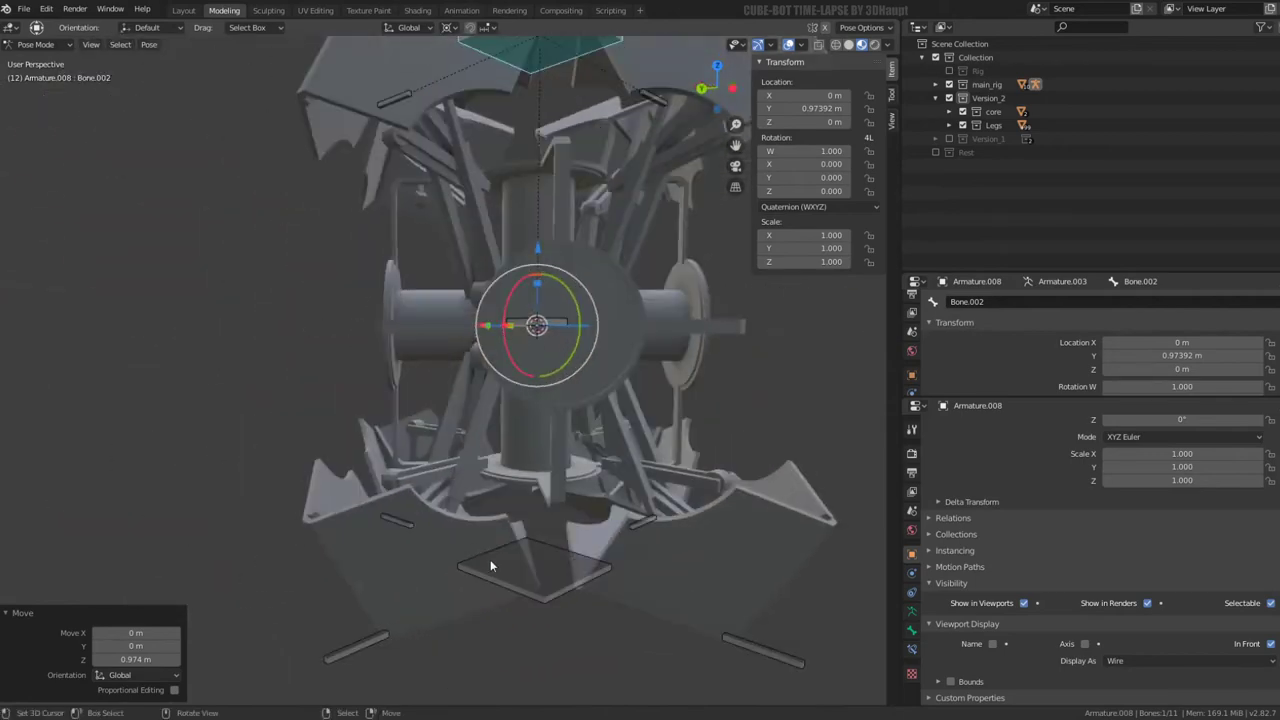
Reposition the lower-left foot control with two successive moves
{"action": "left_click", "coordinate": [359, 660]}
{"action": "key", "text": "g"}
{"action": "left_click", "coordinate": [361, 577]}
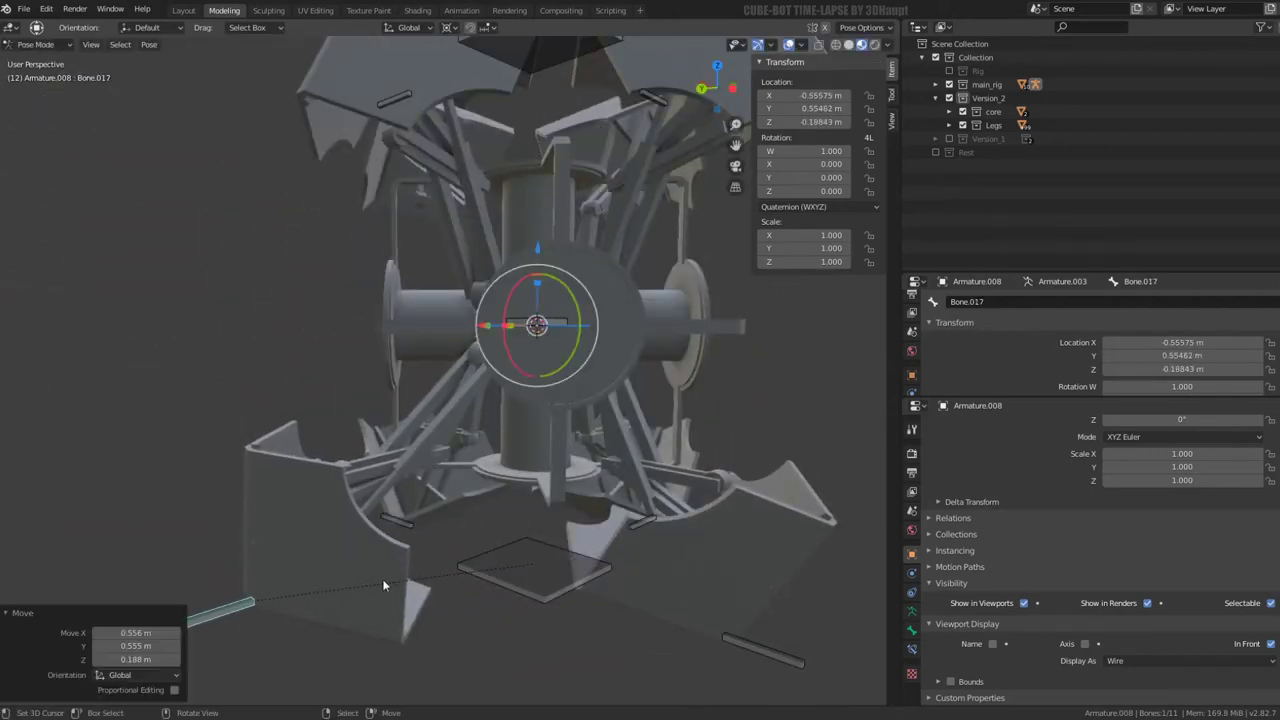
{"action": "scroll", "coordinate": [383, 586], "scroll_direction": "down", "scroll_amount": 3}
{"action": "mouse_move", "coordinate": [383, 586]}
{"action": "middle_mouse_down"}
{"action": "mouse_move", "coordinate": [464, 449]}
{"action": "mouse_move", "coordinate": [540, 440]}
{"action": "mouse_move", "coordinate": [592, 415]}
{"action": "middle_mouse_up"}
{"action": "key", "text": "g"}
{"action": "left_click", "coordinate": [469, 465]}
Clear all bone locations, then lower Bone.001 about 0.78 m along Z
{"action": "key", "text": "g"}
{"action": "key", "text": "a"}
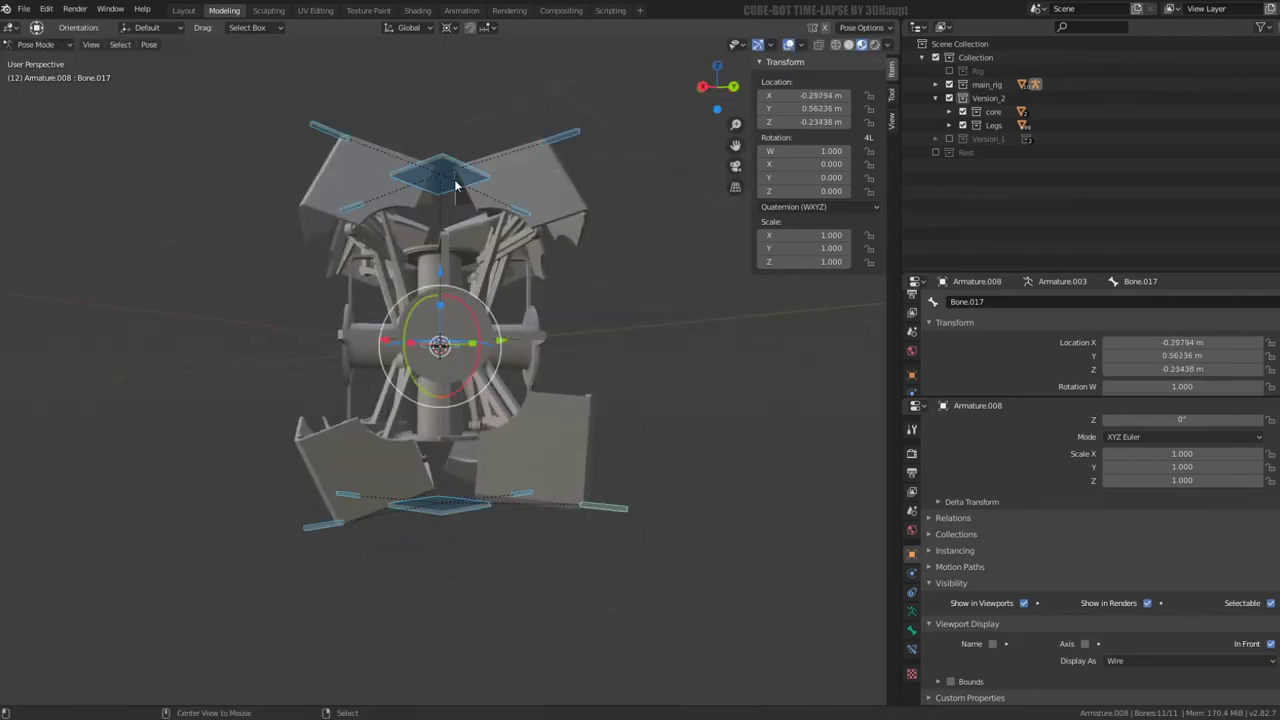
{"action": "key", "text": "alt+g"}
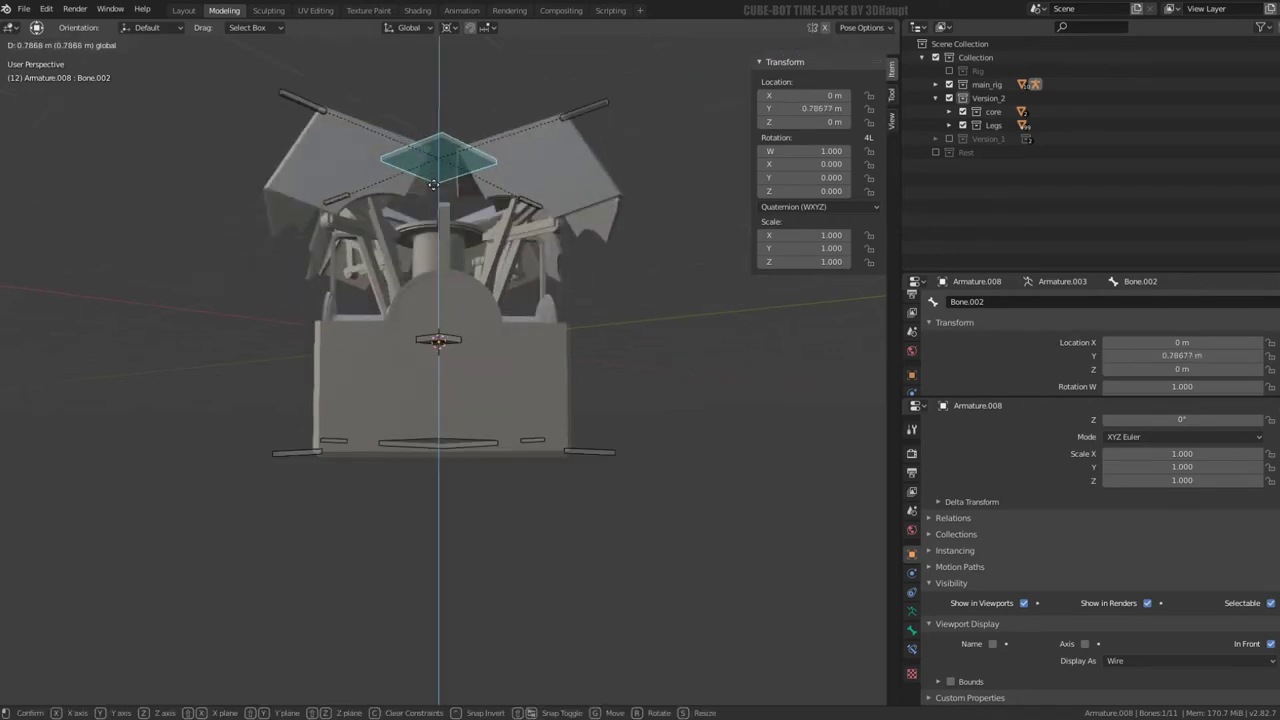
{"action": "key", "text": "g"}
{"action": "key", "text": "z"}
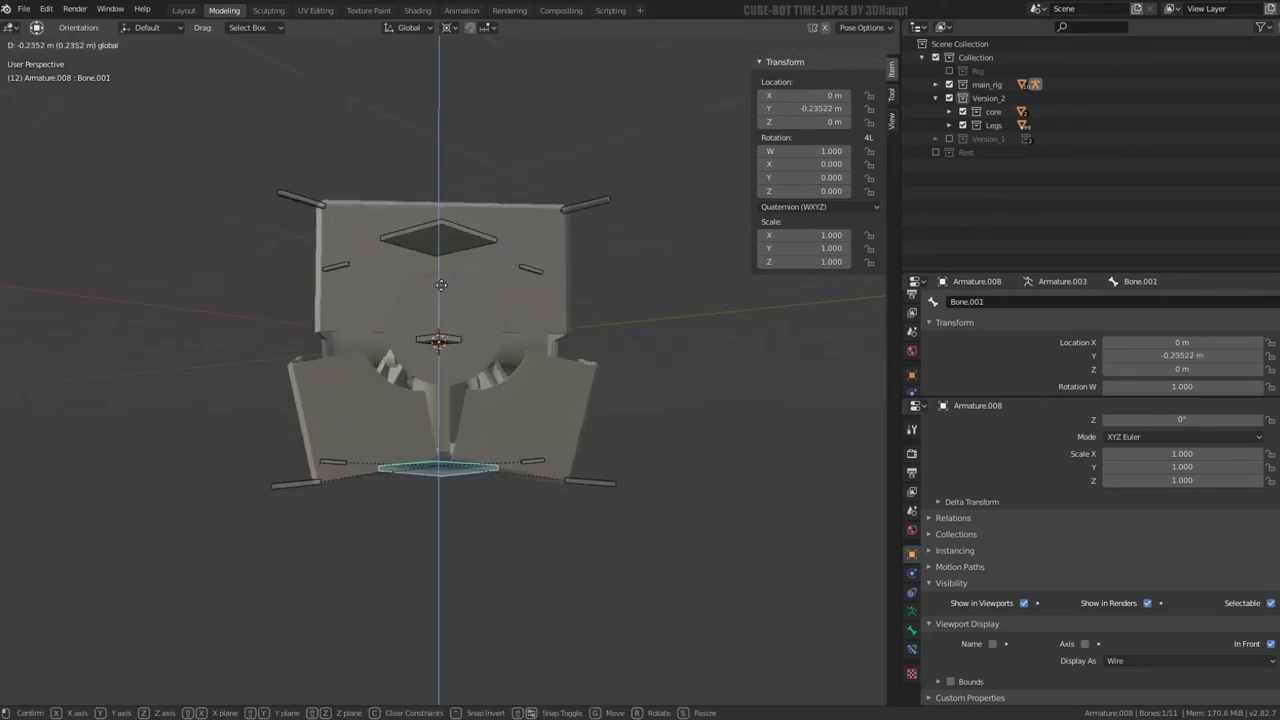
{"action": "left_click", "coordinate": [575, 323]}
{"action": "mouse_move", "coordinate": [575, 323]}
{"action": "middle_mouse_down"}
{"action": "mouse_move", "coordinate": [305, 345]}
{"action": "mouse_move", "coordinate": [534, 275]}
{"action": "mouse_move", "coordinate": [505, 292]}
{"action": "middle_mouse_up"}
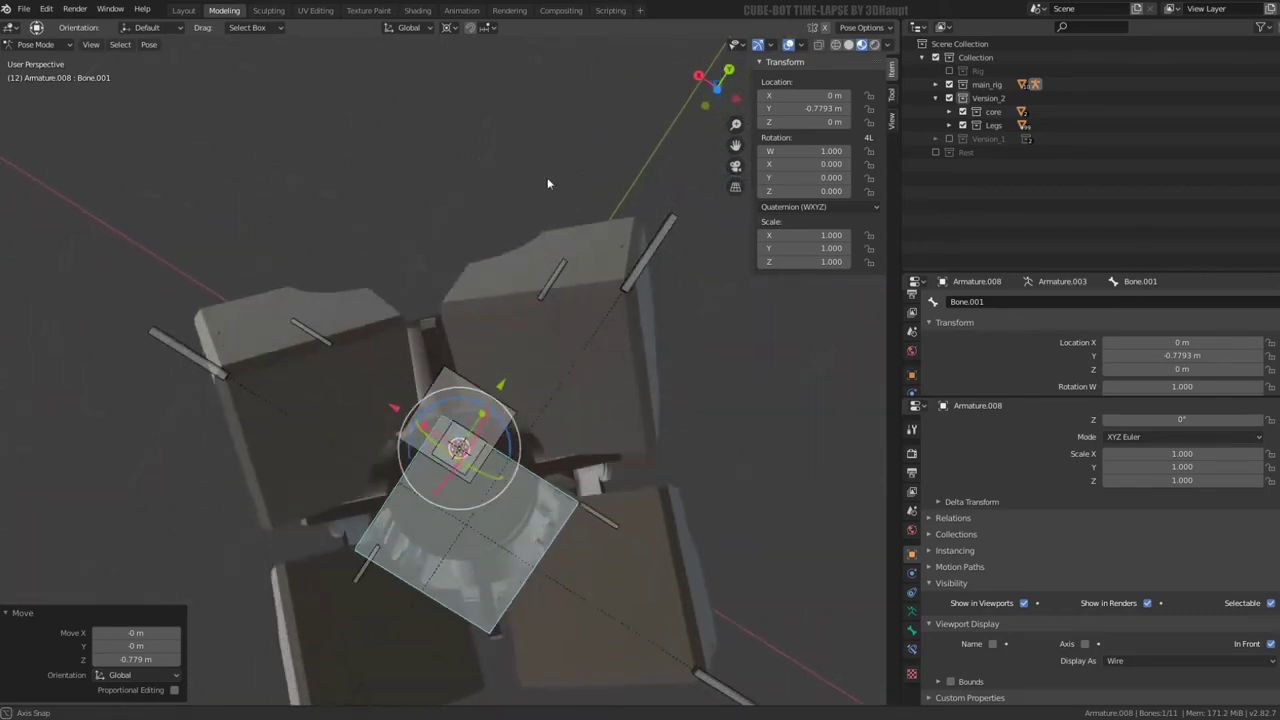
Raise the top plate control Bone.002 to open the shell and inspect the result
{"action": "left_click", "coordinate": [507, 190]}
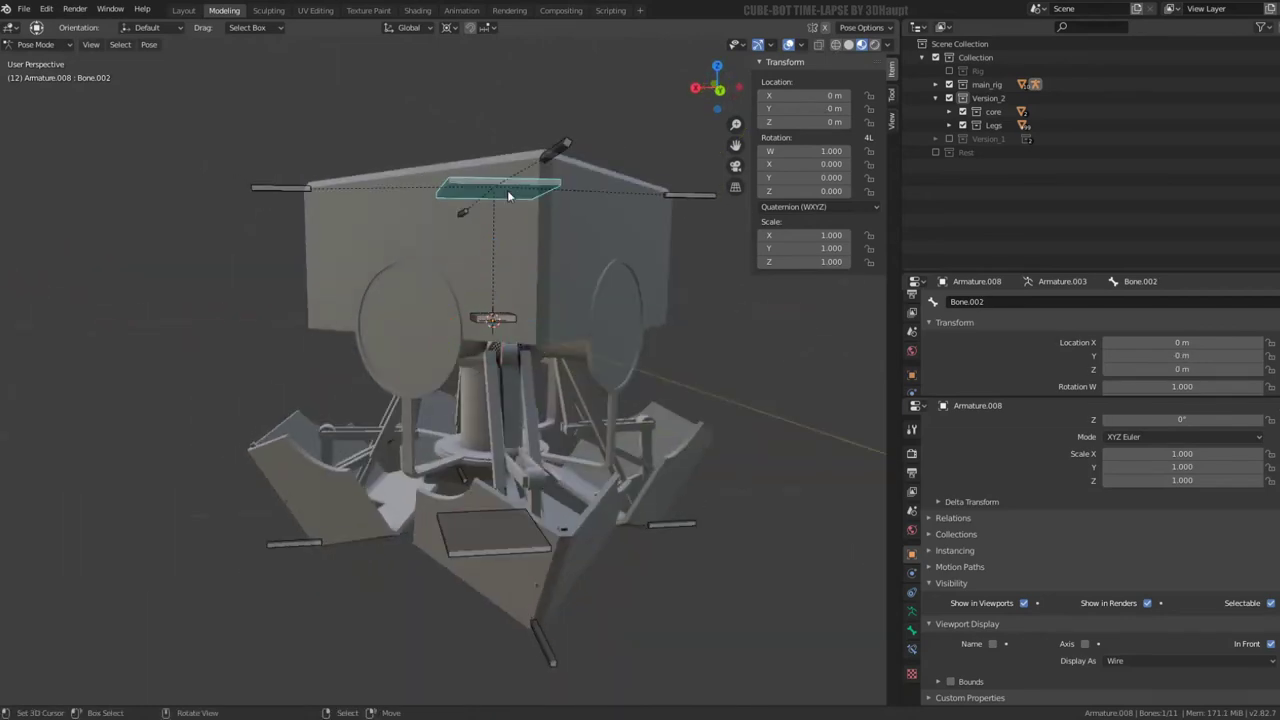
{"action": "mouse_move", "coordinate": [497, 257]}
{"action": "left_mouse_down"}
{"action": "mouse_move", "coordinate": [491, 126]}
{"action": "mouse_move", "coordinate": [510, 138]}
{"action": "left_mouse_up"}
{"action": "mouse_move", "coordinate": [510, 138]}
{"action": "middle_mouse_down"}
{"action": "mouse_move", "coordinate": [348, 124]}
{"action": "mouse_move", "coordinate": [311, 102]}
{"action": "mouse_move", "coordinate": [277, 217]}
{"action": "mouse_move", "coordinate": [320, 243]}
{"action": "mouse_move", "coordinate": [308, 242]}
{"action": "mouse_move", "coordinate": [308, 200]}
{"action": "mouse_move", "coordinate": [252, 215]}
{"action": "mouse_move", "coordinate": [233, 154]}
{"action": "mouse_move", "coordinate": [319, 205]}
{"action": "mouse_move", "coordinate": [594, 224]}
{"action": "mouse_move", "coordinate": [430, 217]}
{"action": "mouse_move", "coordinate": [520, 266]}
{"action": "middle_mouse_up"}
{"action": "scroll", "coordinate": [323, 239], "scroll_direction": "up", "scroll_amount": 3}
{"action": "scroll", "coordinate": [247, 157], "scroll_direction": "down", "scroll_amount": 5}
{"action": "scroll", "coordinate": [549, 318], "scroll_direction": "up", "scroll_amount": 4}
{"action": "mouse_move", "coordinate": [549, 318]}
{"action": "middle_mouse_down"}
{"action": "mouse_move", "coordinate": [720, 248]}
{"action": "mouse_move", "coordinate": [492, 284]}
{"action": "mouse_move", "coordinate": [600, 462]}
{"action": "middle_mouse_up"}
{"action": "scroll", "coordinate": [492, 284], "scroll_direction": "down", "scroll_amount": 5}
Clear all bone locations, then lower Bone.001 along Z in front view
{"action": "key", "text": "a"}
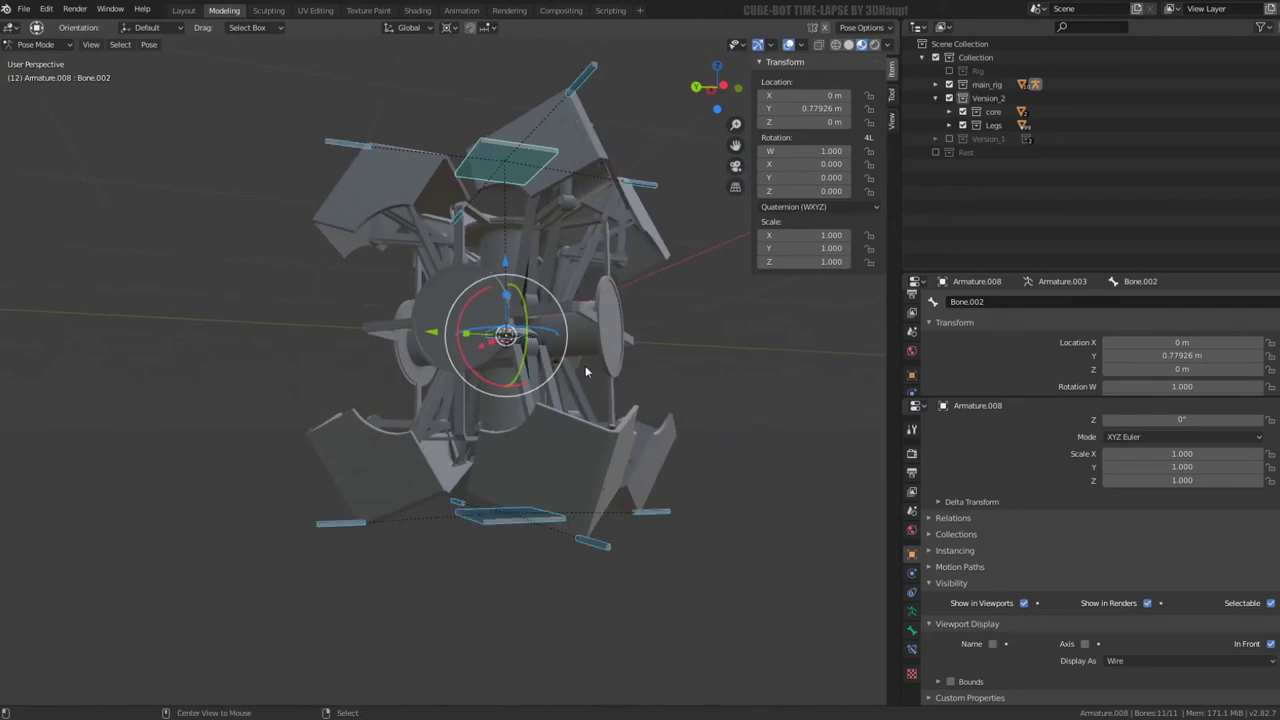
{"action": "key", "text": "alt+g"}
{"action": "scroll", "coordinate": [550, 205], "scroll_direction": "up", "scroll_amount": 2}
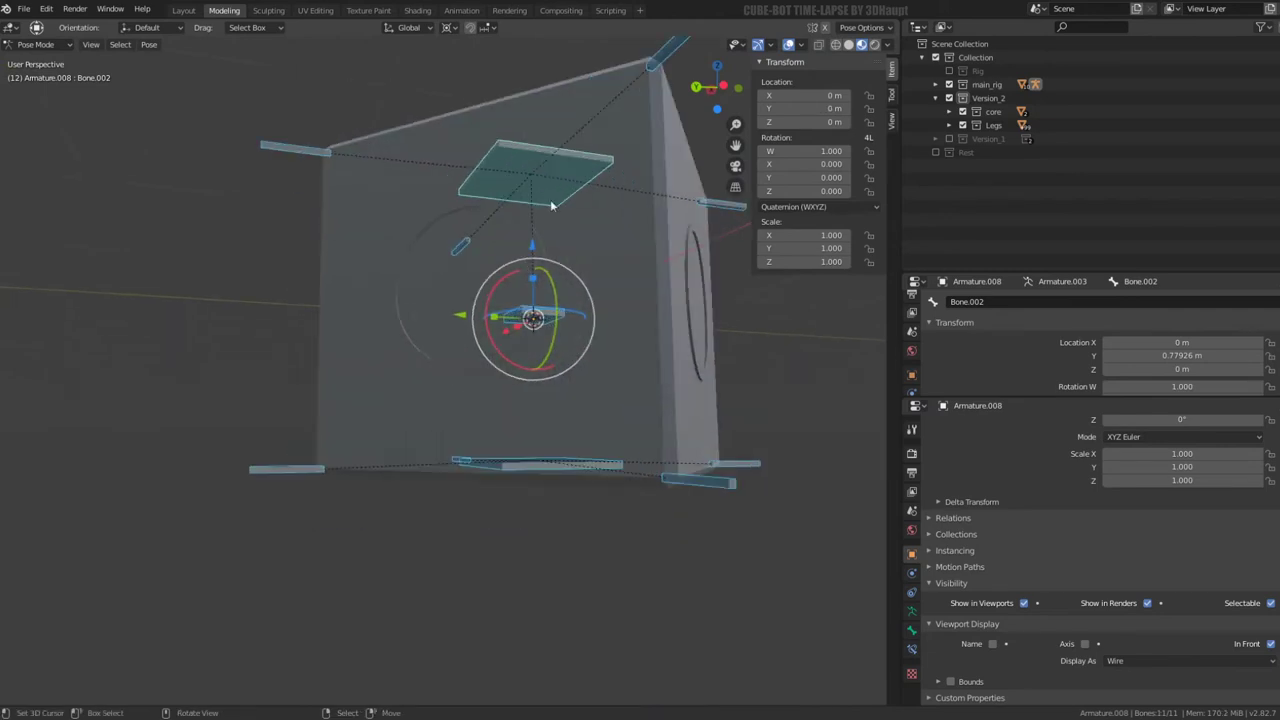
{"action": "left_click", "coordinate": [521, 465]}
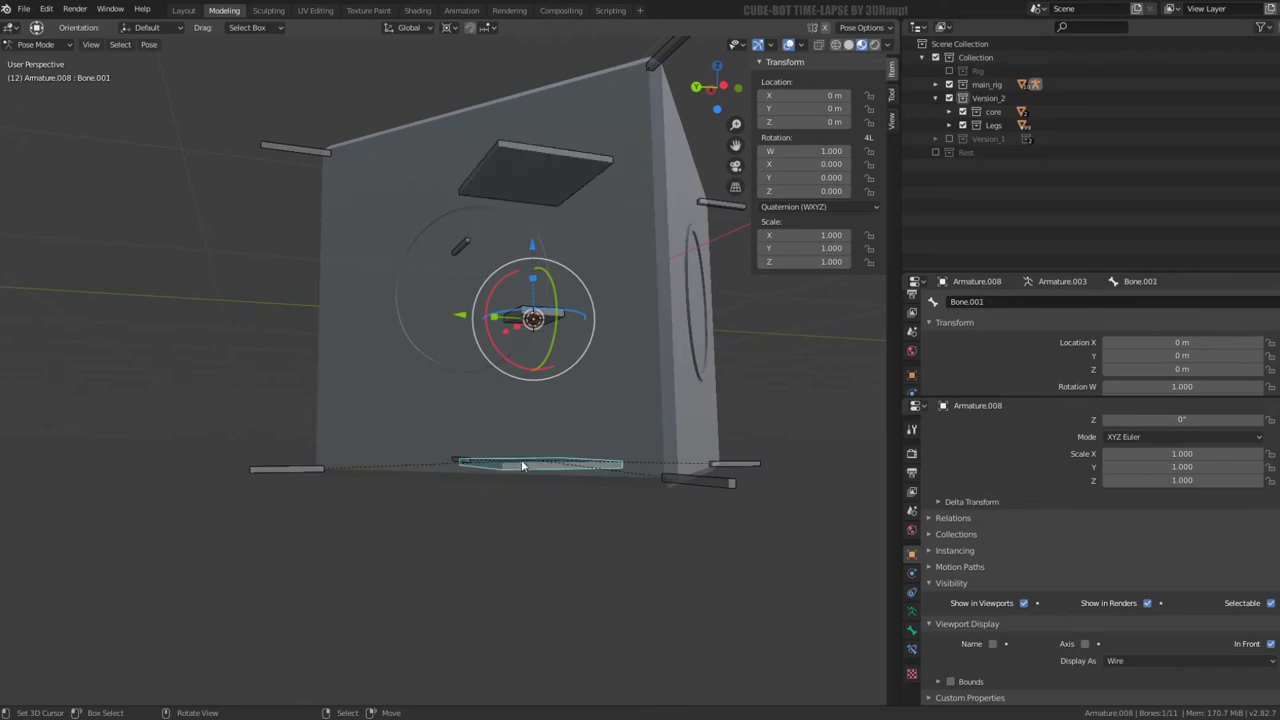
{"action": "key", "text": "KP_1"}
{"action": "key", "text": "g"}
{"action": "key", "text": "z"}
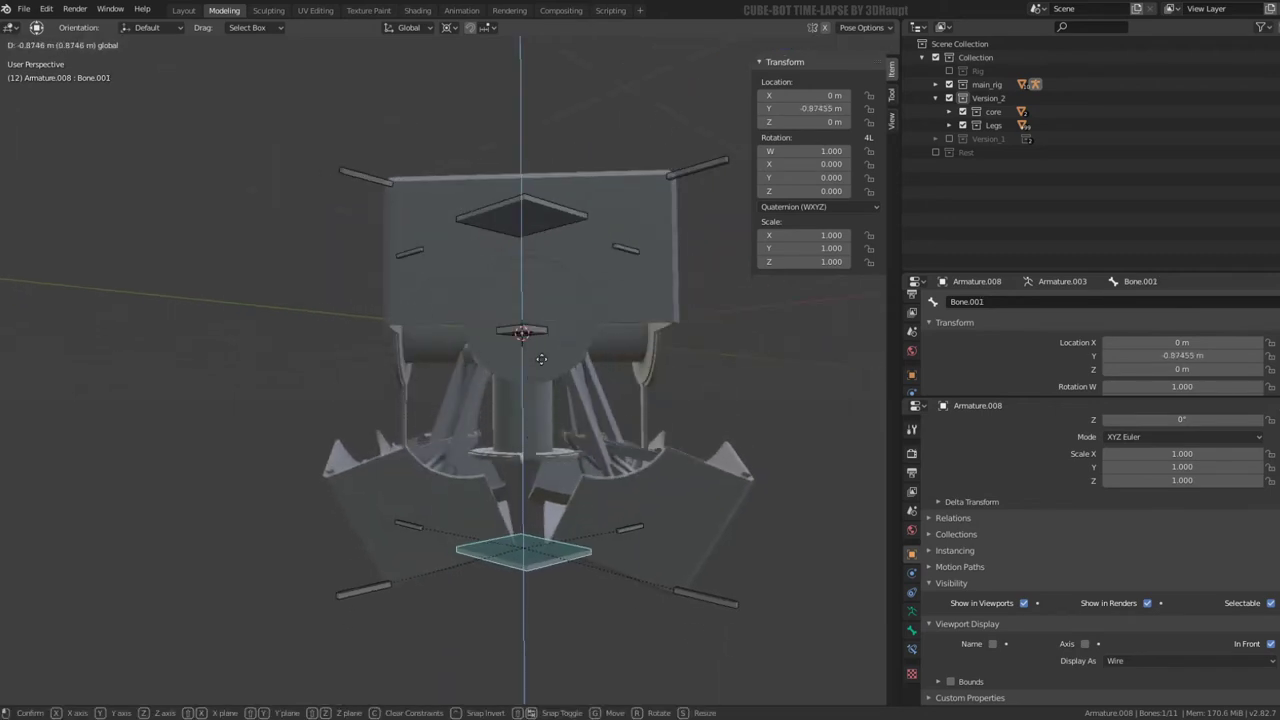
{"action": "left_click", "coordinate": [536, 345]}
{"action": "middle_click_drag", "start_coordinate": [536, 345], "coordinate": [447, 308]}
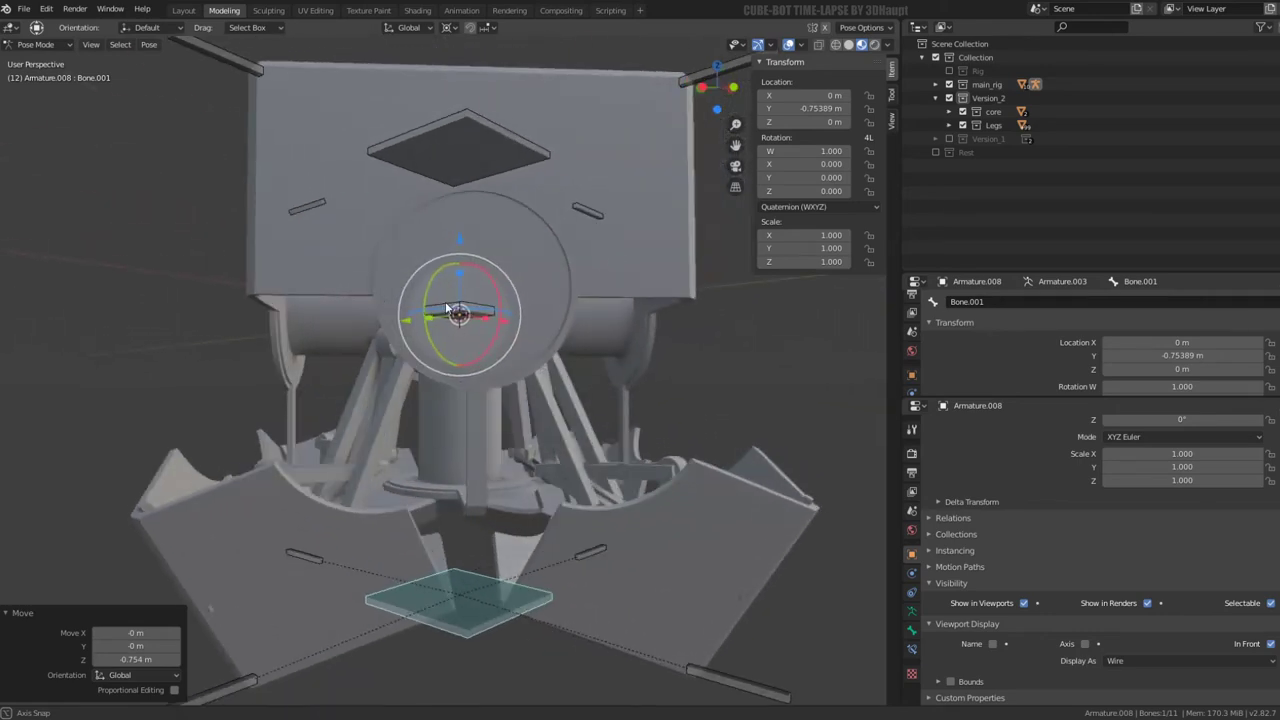
{"action": "scroll", "coordinate": [459, 256], "scroll_direction": "down", "scroll_amount": 4}
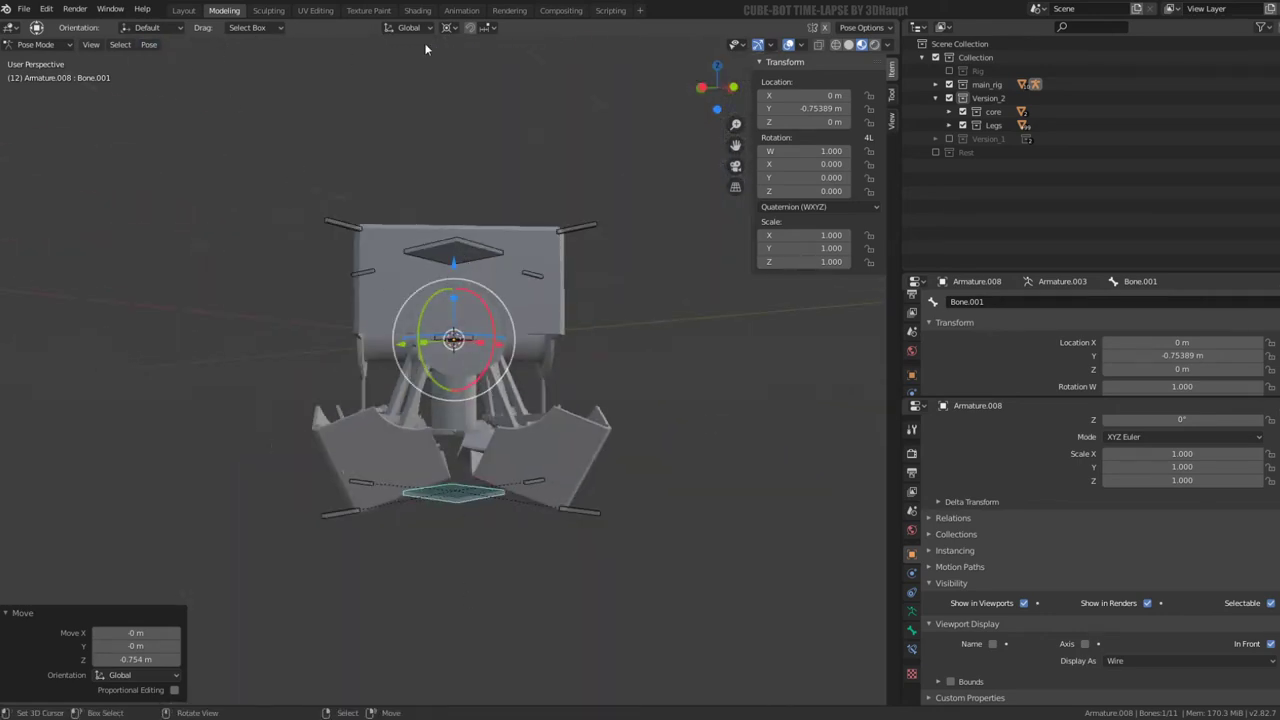
Shift Bone.001 along Y and drop it further to -0.852 m, ending in right view
{"action": "left_click", "coordinate": [448, 27]}
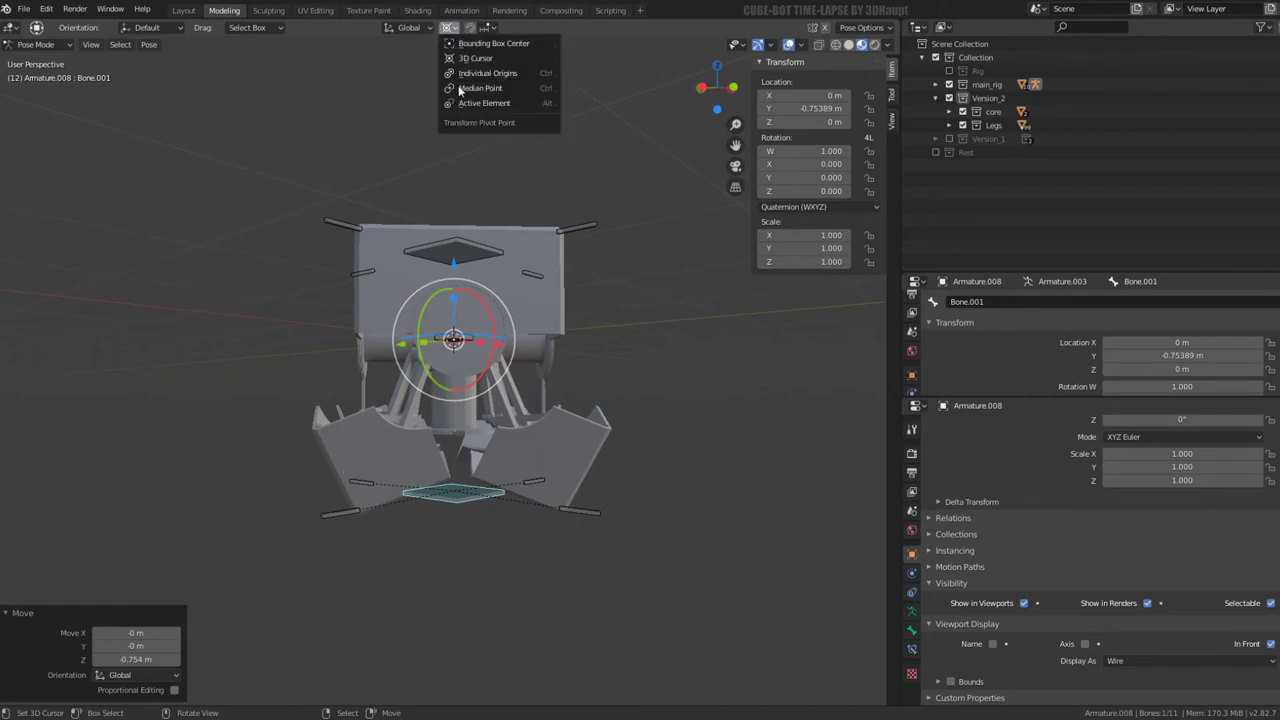
{"action": "key", "text": "g"}
{"action": "key", "text": "y"}
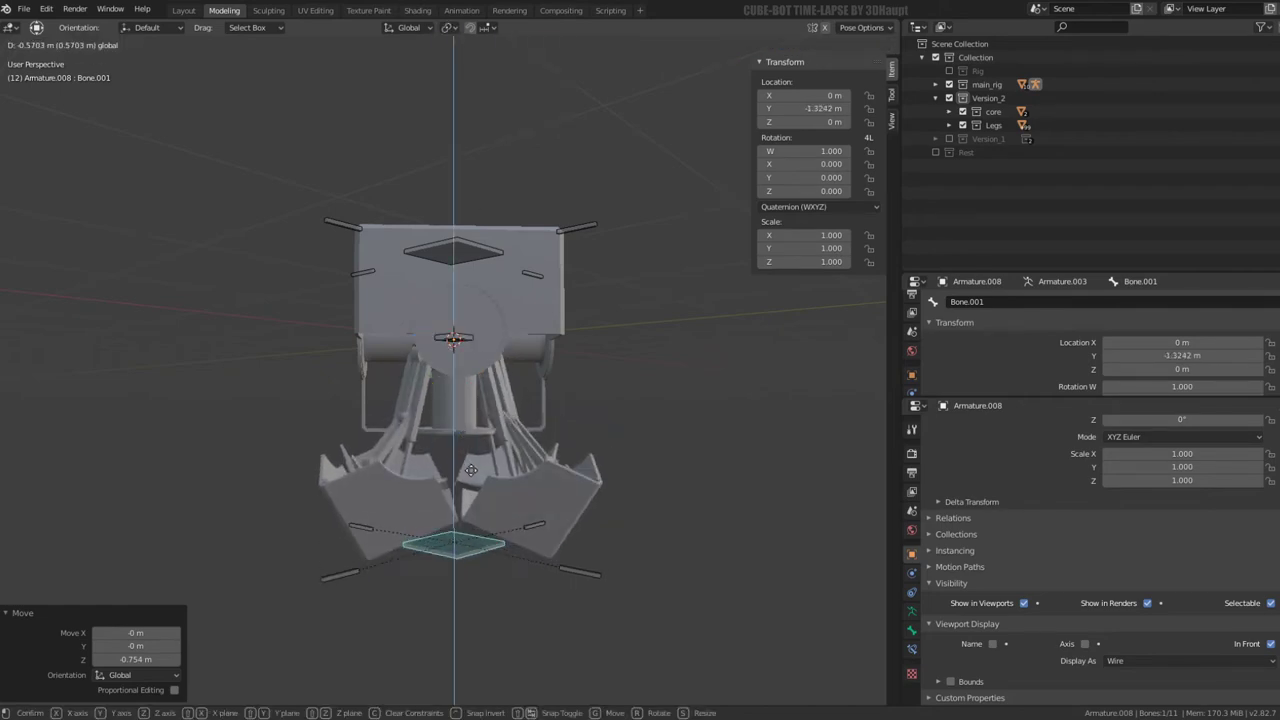
{"action": "left_click", "coordinate": [470, 431]}
{"action": "mouse_move", "coordinate": [470, 431]}
{"action": "middle_mouse_down"}
{"action": "mouse_move", "coordinate": [591, 351]}
{"action": "mouse_move", "coordinate": [593, 379]}
{"action": "mouse_move", "coordinate": [554, 392]}
{"action": "mouse_move", "coordinate": [499, 376]}
{"action": "mouse_move", "coordinate": [452, 400]}
{"action": "middle_mouse_up"}
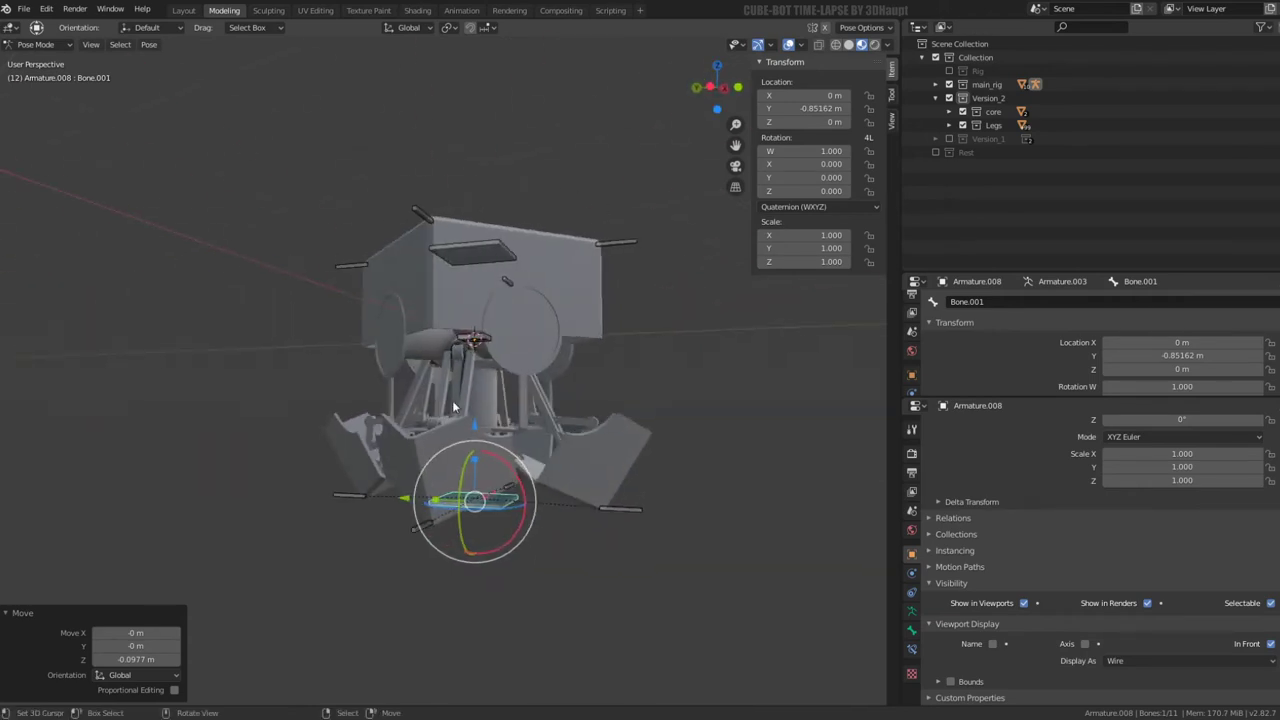
{"action": "key", "text": "g"}
{"action": "key", "text": "z"}
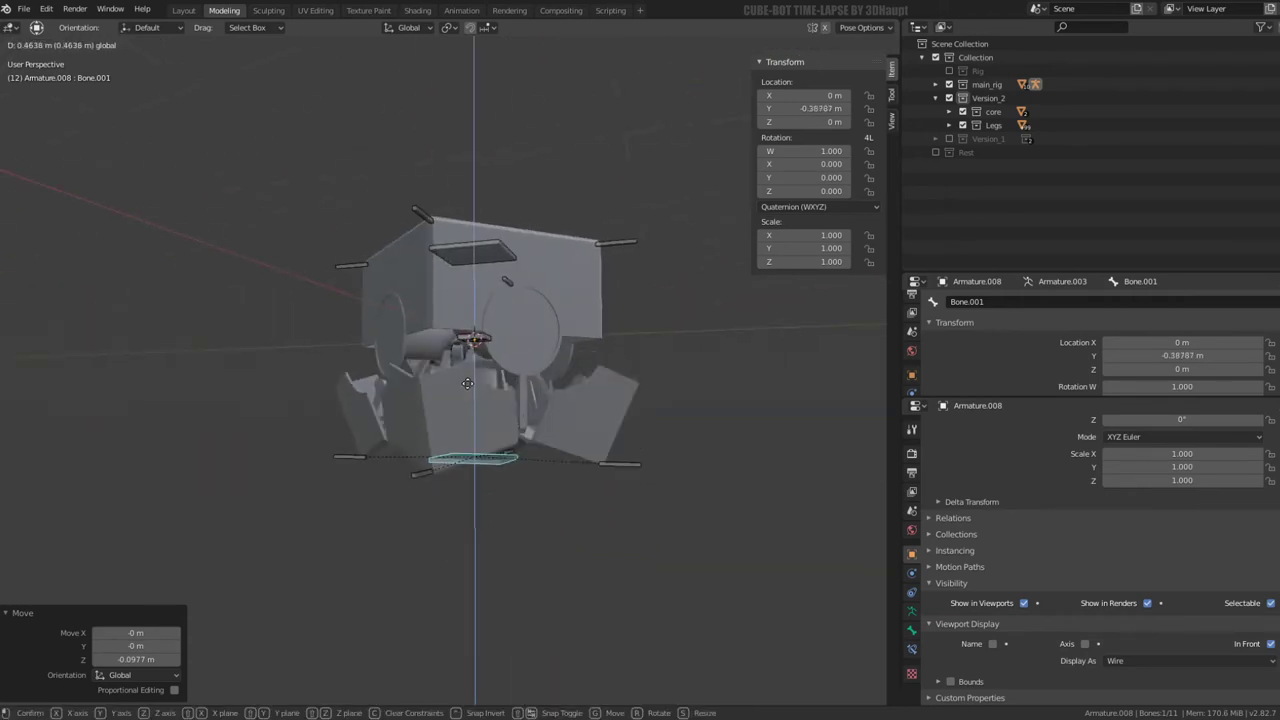
{"action": "left_click", "coordinate": [467, 404]}
{"action": "middle_click_drag", "start_coordinate": [467, 404], "coordinate": [448, 407]}
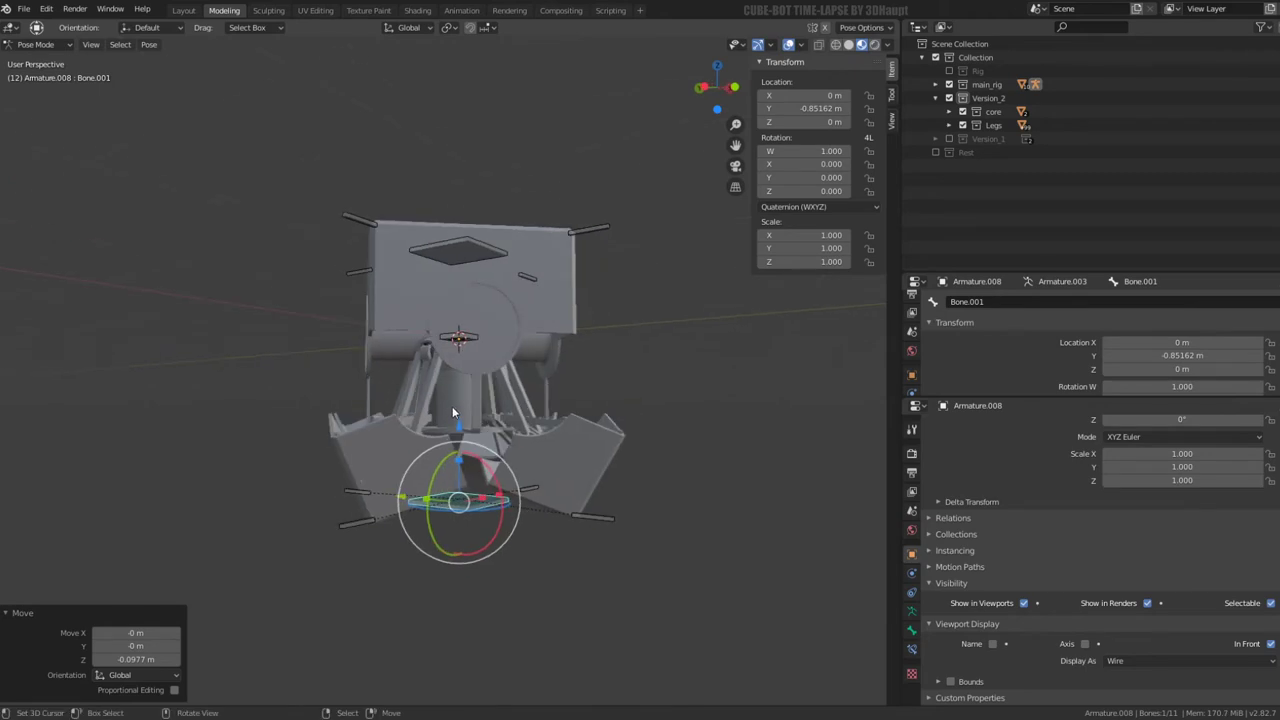
{"action": "key", "text": "KP_3"}
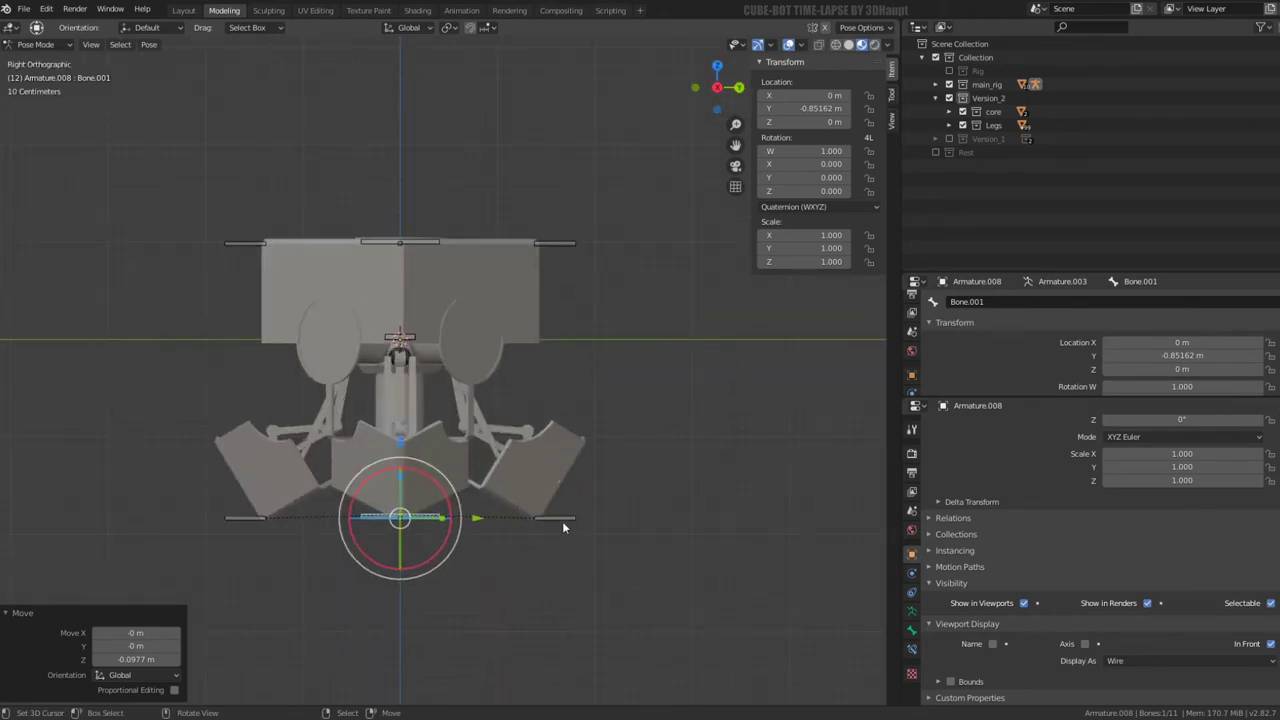
Try moving the right-side foot control twice, cancelling the last move
{"action": "left_click", "coordinate": [562, 521]}
{"action": "middle_click_drag", "start_coordinate": [562, 521], "coordinate": [568, 482], "text": "shift"}
{"action": "key", "text": "g"}
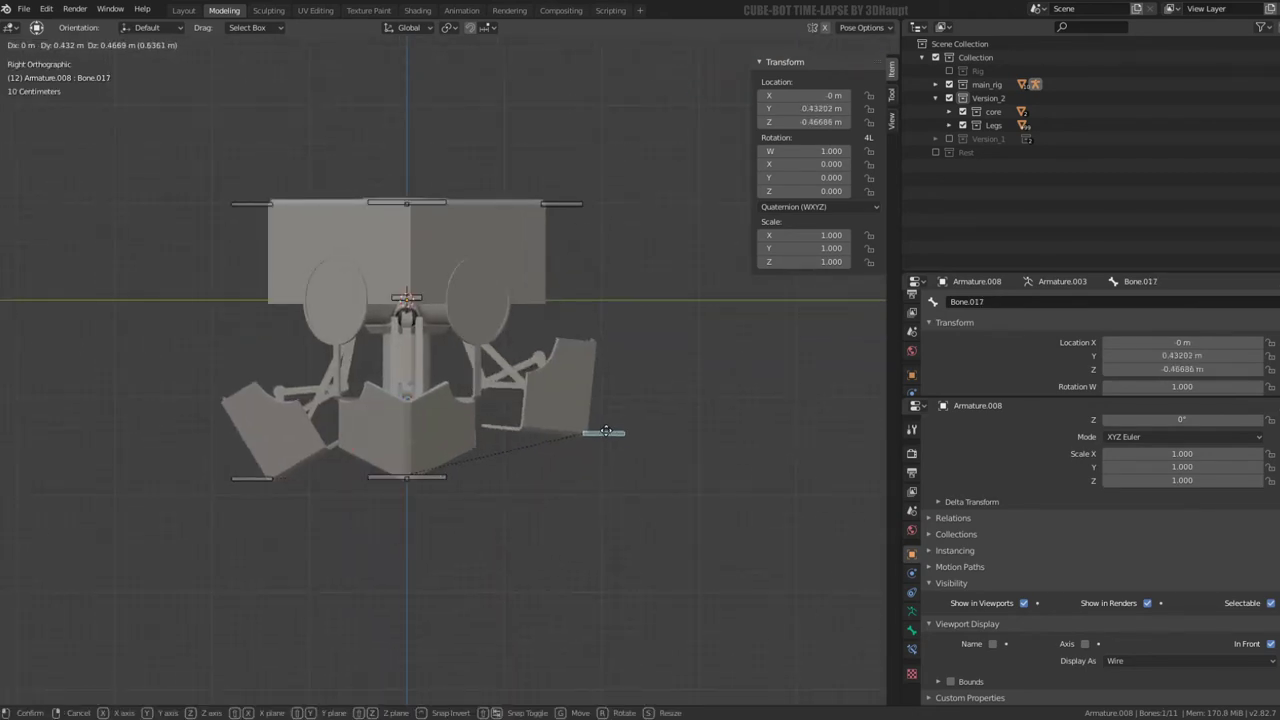
{"action": "left_click", "coordinate": [527, 475]}
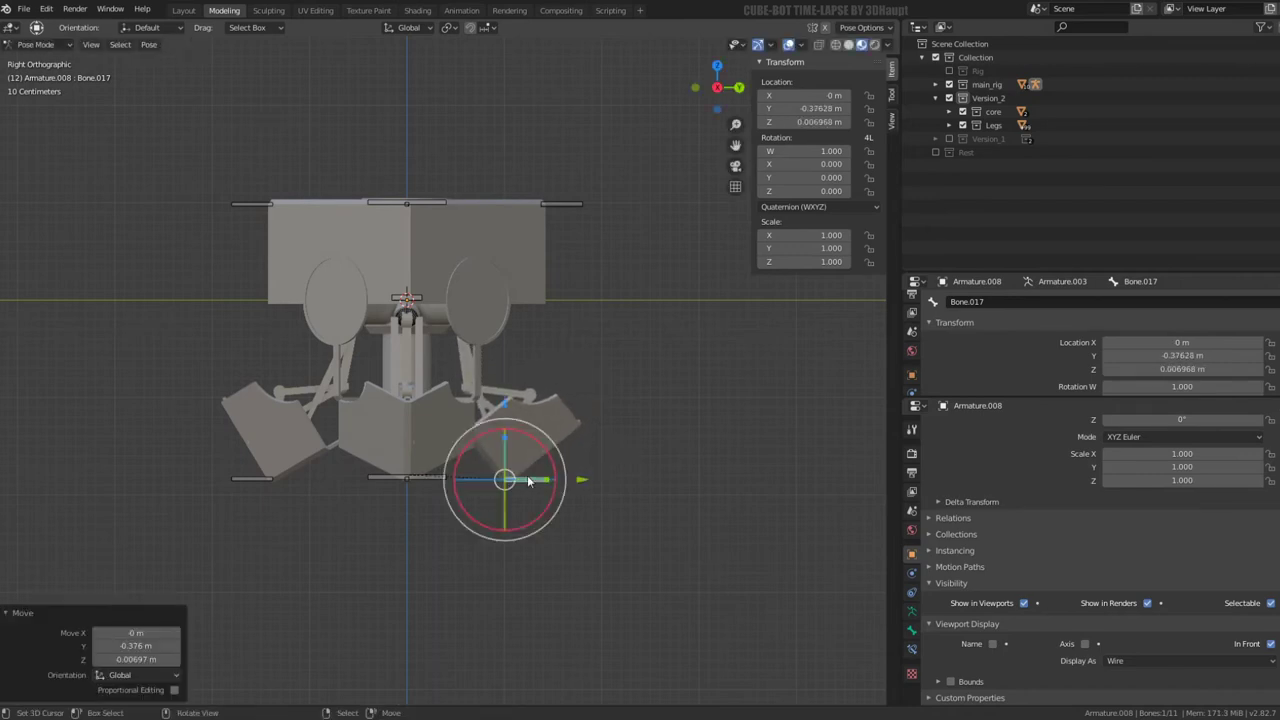
{"action": "mouse_move", "coordinate": [527, 475]}
{"action": "middle_mouse_down"}
{"action": "mouse_move", "coordinate": [558, 381]}
{"action": "mouse_move", "coordinate": [503, 401]}
{"action": "mouse_move", "coordinate": [395, 396]}
{"action": "middle_mouse_up"}
{"action": "scroll", "coordinate": [395, 396], "scroll_direction": "up", "scroll_amount": 3}
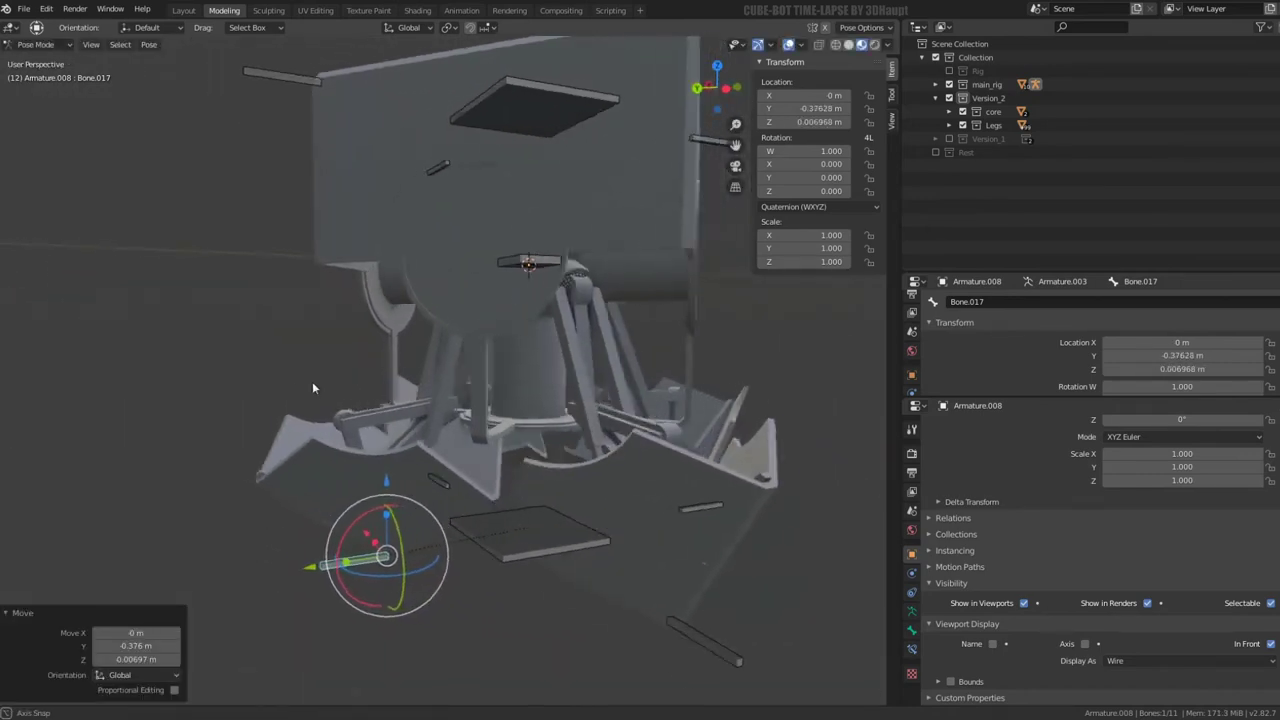
{"action": "middle_click_drag", "start_coordinate": [312, 381], "coordinate": [304, 372]}
{"action": "key", "text": "g"}
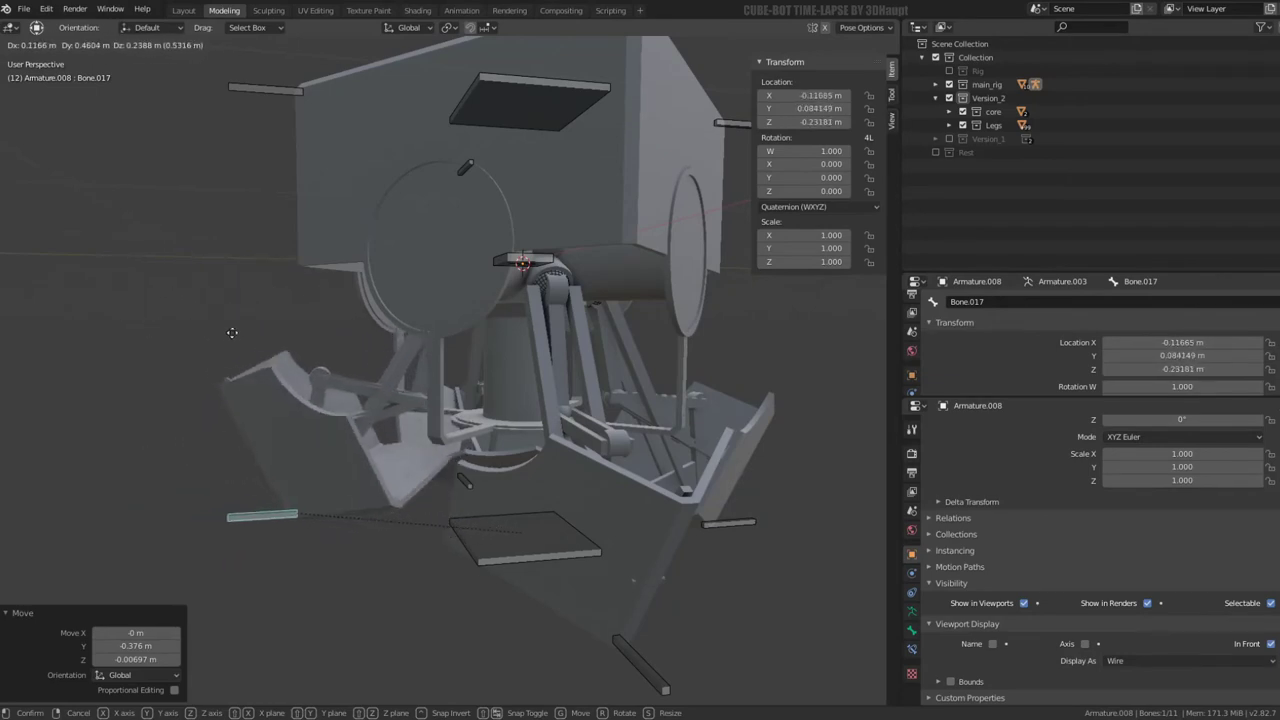
{"action": "left_click", "coordinate": [283, 367]}
{"action": "middle_click_drag", "start_coordinate": [283, 367], "coordinate": [403, 398]}
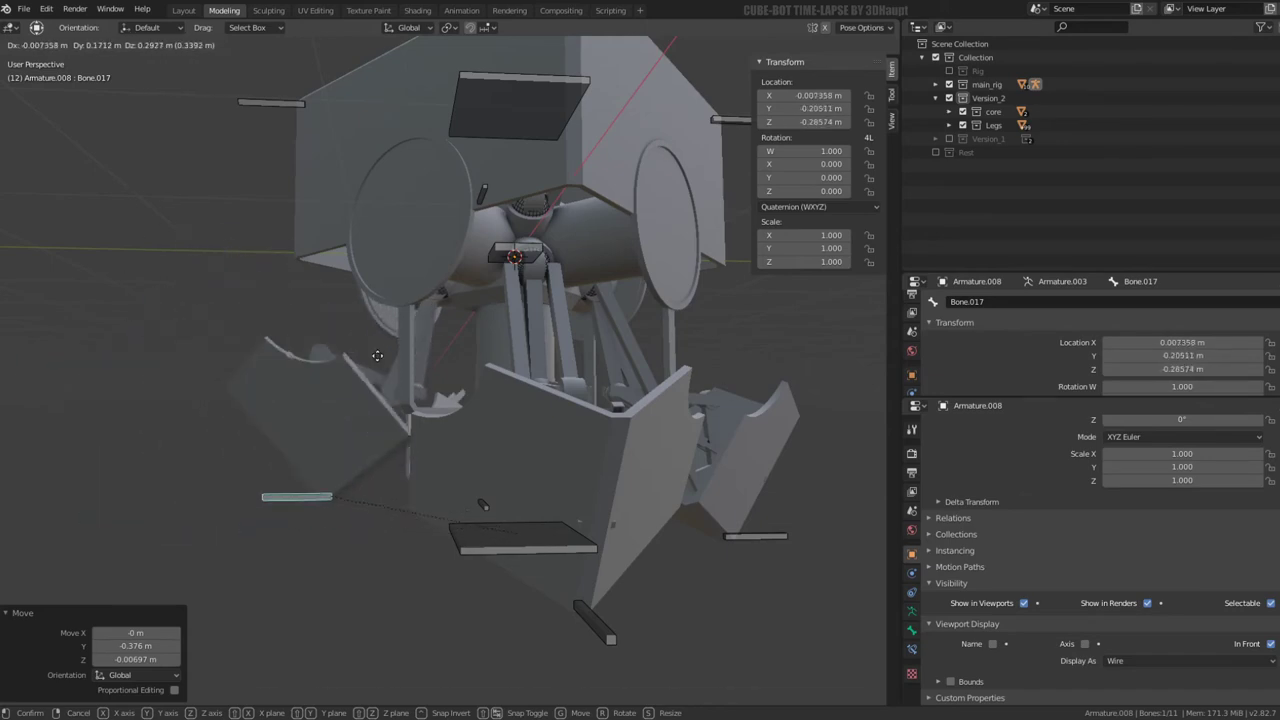
{"action": "key", "text": "Escape"}
Attempt further foot-control moves, cancelling each to restore its position
{"action": "scroll", "coordinate": [277, 282], "scroll_direction": "up", "scroll_amount": 3}
{"action": "middle_click_drag", "start_coordinate": [282, 272], "coordinate": [317, 340]}
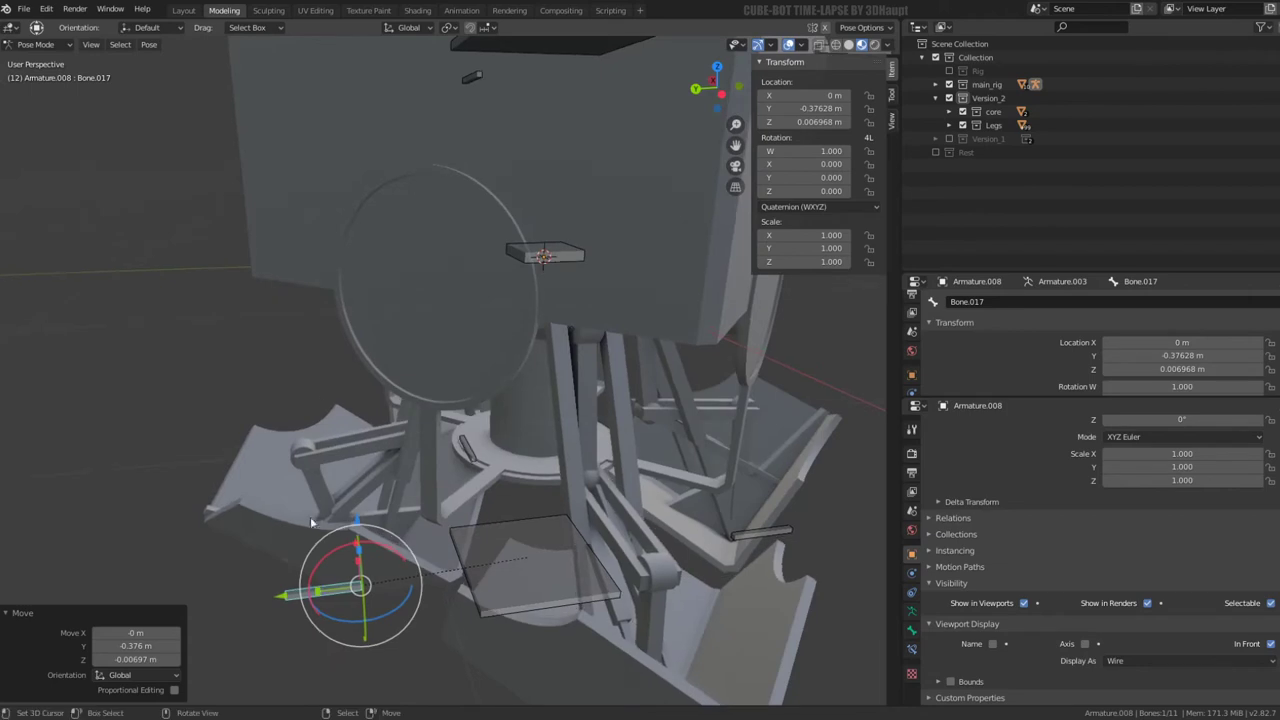
{"action": "key", "text": "g"}
{"action": "key", "text": "Escape"}
{"action": "middle_click_drag", "start_coordinate": [290, 590], "coordinate": [400, 510]}
{"action": "key", "text": "g"}
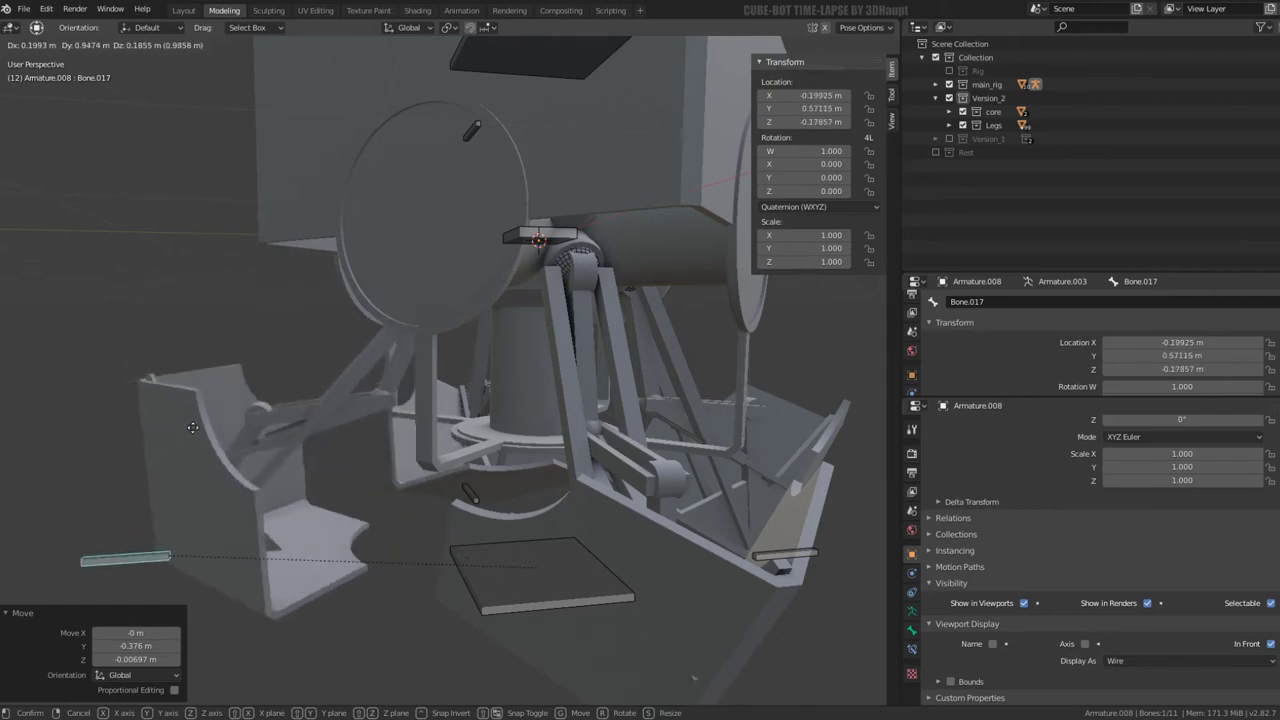
{"action": "key", "text": "Escape"}
{"action": "scroll", "coordinate": [320, 304], "scroll_direction": "down", "scroll_amount": 3}
{"action": "middle_click_drag", "start_coordinate": [320, 304], "coordinate": [614, 284]}
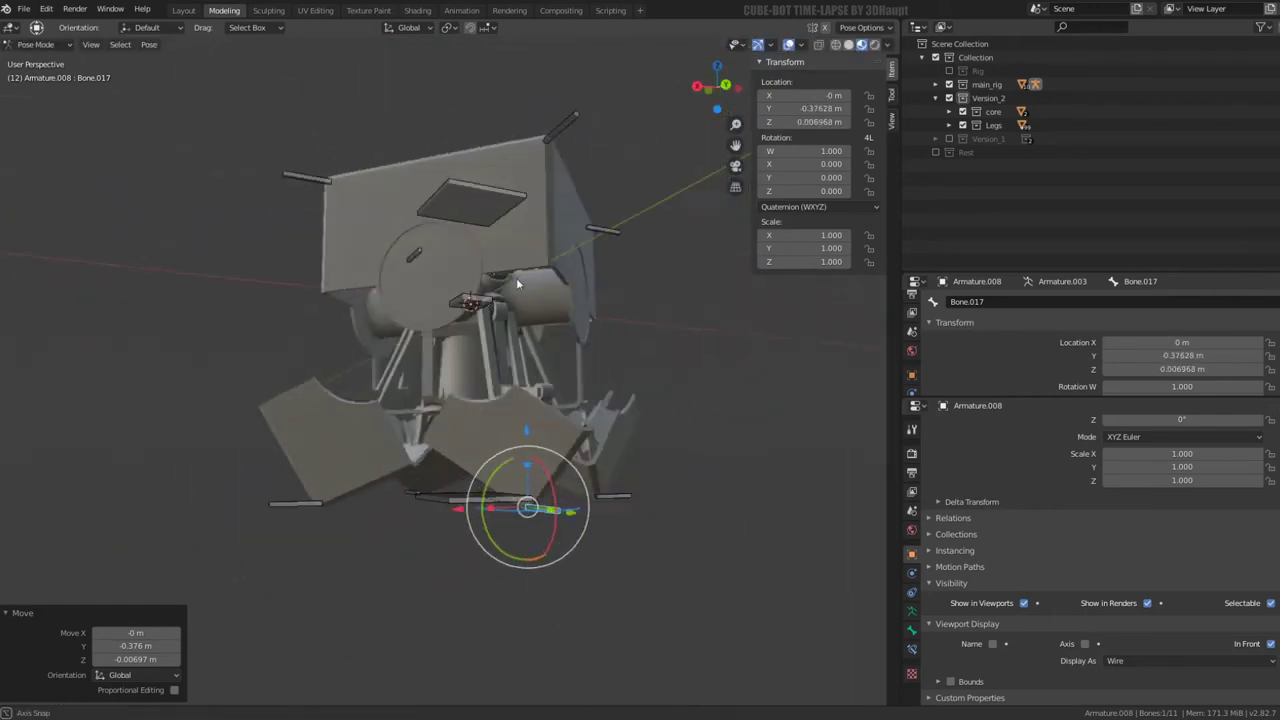
{"action": "key", "text": "g"}
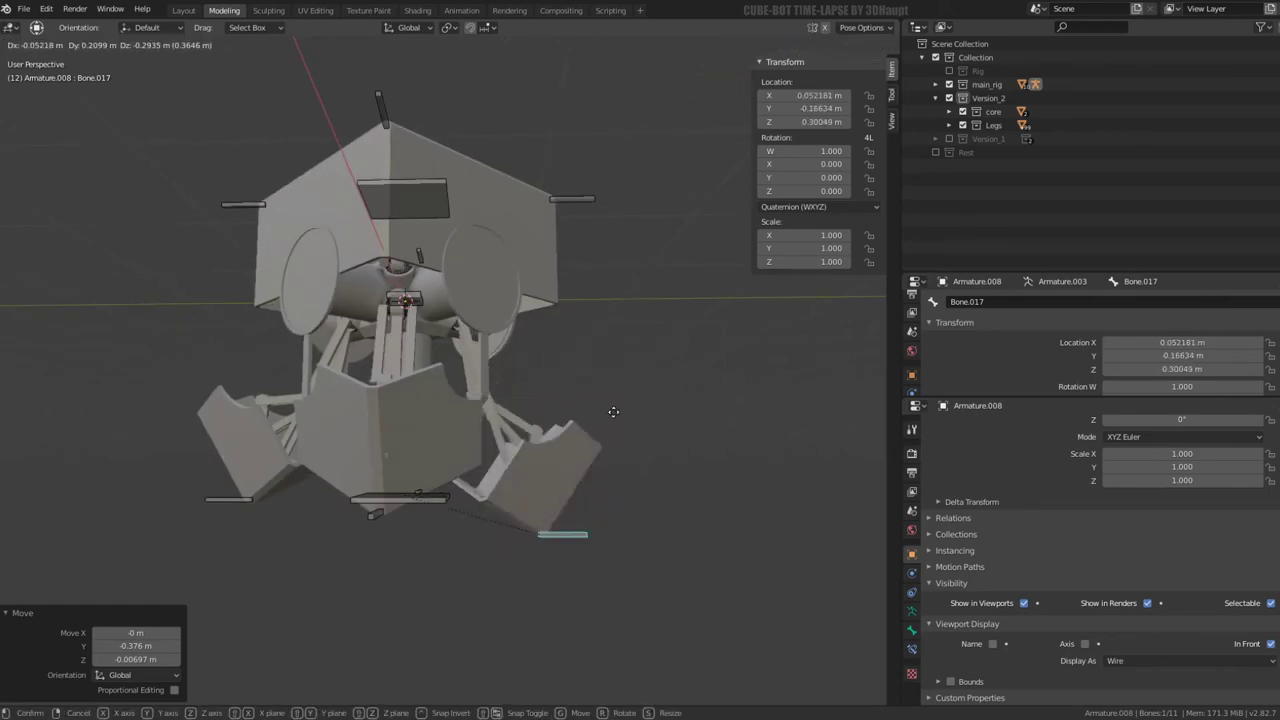
{"action": "middle_click_drag", "start_coordinate": [590, 417], "coordinate": [422, 507]}
Move the bottom foot control Bone.001 vertically along Z
{"action": "left_click", "coordinate": [438, 496]}
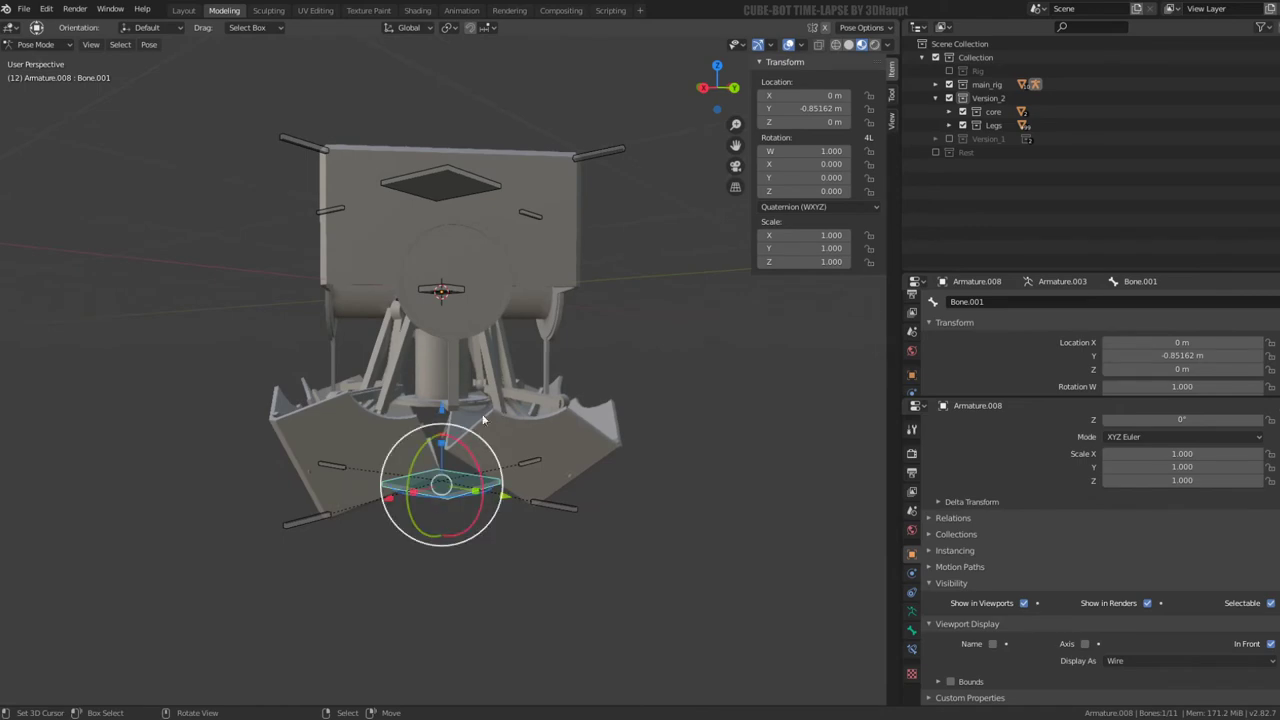
{"action": "key", "text": "g"}
{"action": "key", "text": "z"}
{"action": "left_click", "coordinate": [447, 408]}
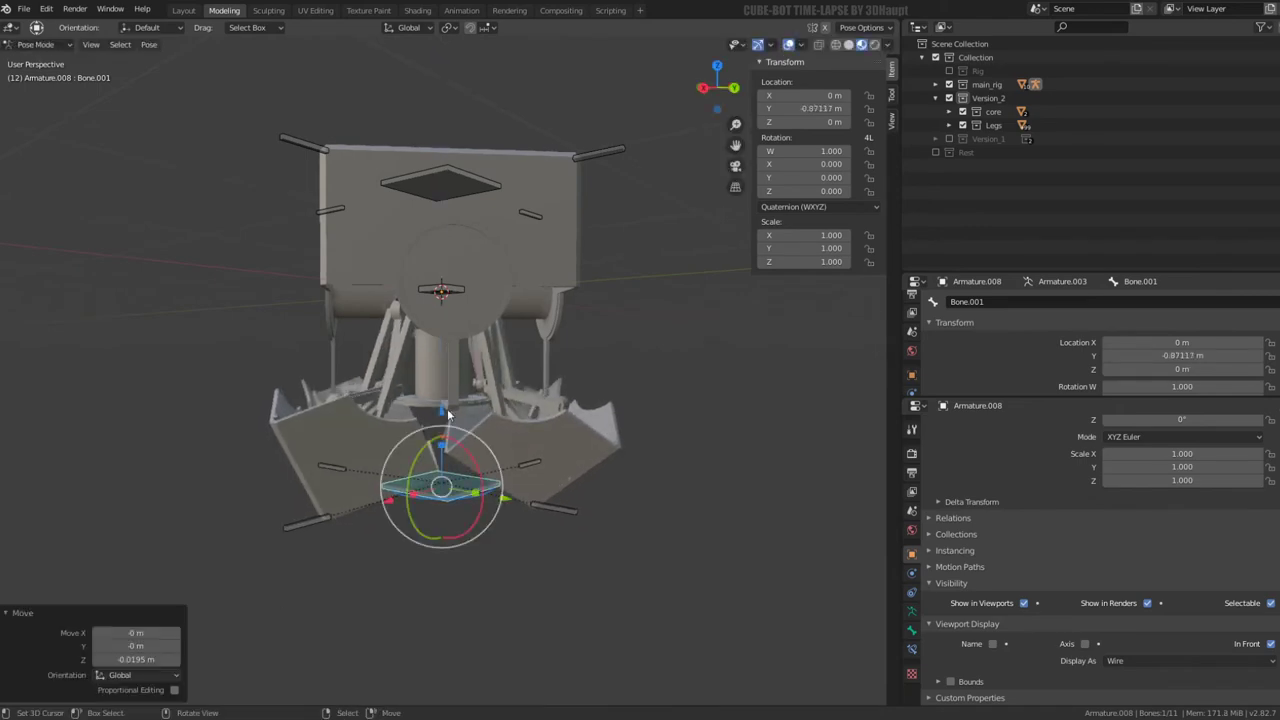
{"action": "mouse_move", "coordinate": [447, 408]}
{"action": "middle_mouse_down"}
{"action": "mouse_move", "coordinate": [538, 455]}
{"action": "mouse_move", "coordinate": [526, 469]}
{"action": "middle_mouse_up"}
Reposition the right leg's foot bone Bone.017 through several trial moves
{"action": "left_click", "coordinate": [535, 495]}
{"action": "key", "text": "g"}
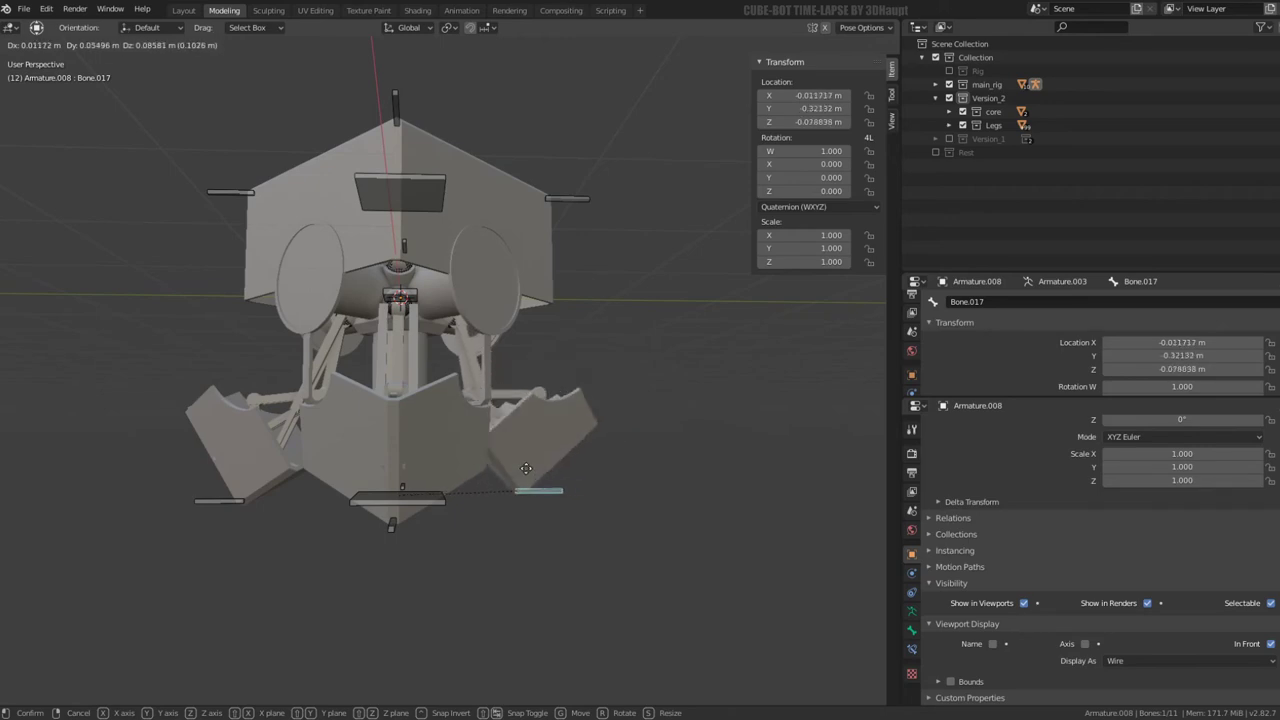
{"action": "left_click", "coordinate": [519, 468]}
{"action": "middle_click_drag", "start_coordinate": [519, 468], "coordinate": [533, 429]}
{"action": "scroll", "coordinate": [506, 440], "scroll_direction": "up", "scroll_amount": 5}
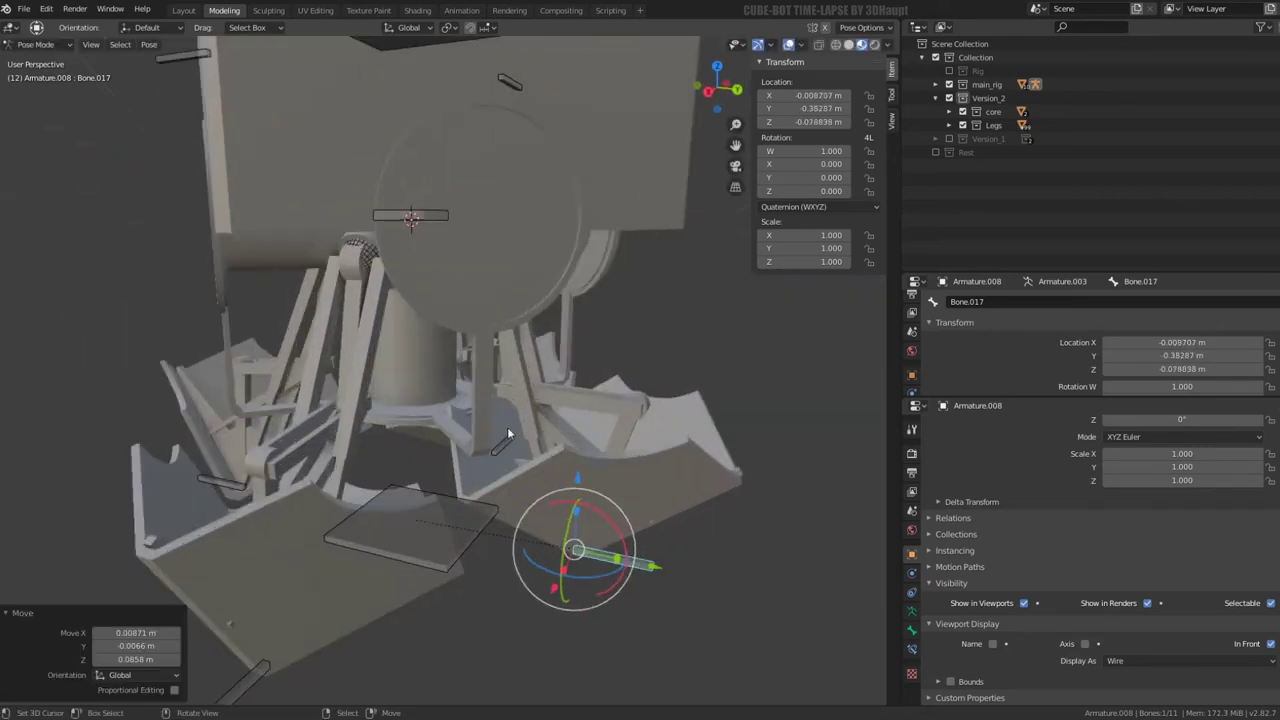
{"action": "scroll", "coordinate": [458, 405], "scroll_direction": "up", "scroll_amount": 4}
{"action": "key", "text": "g"}
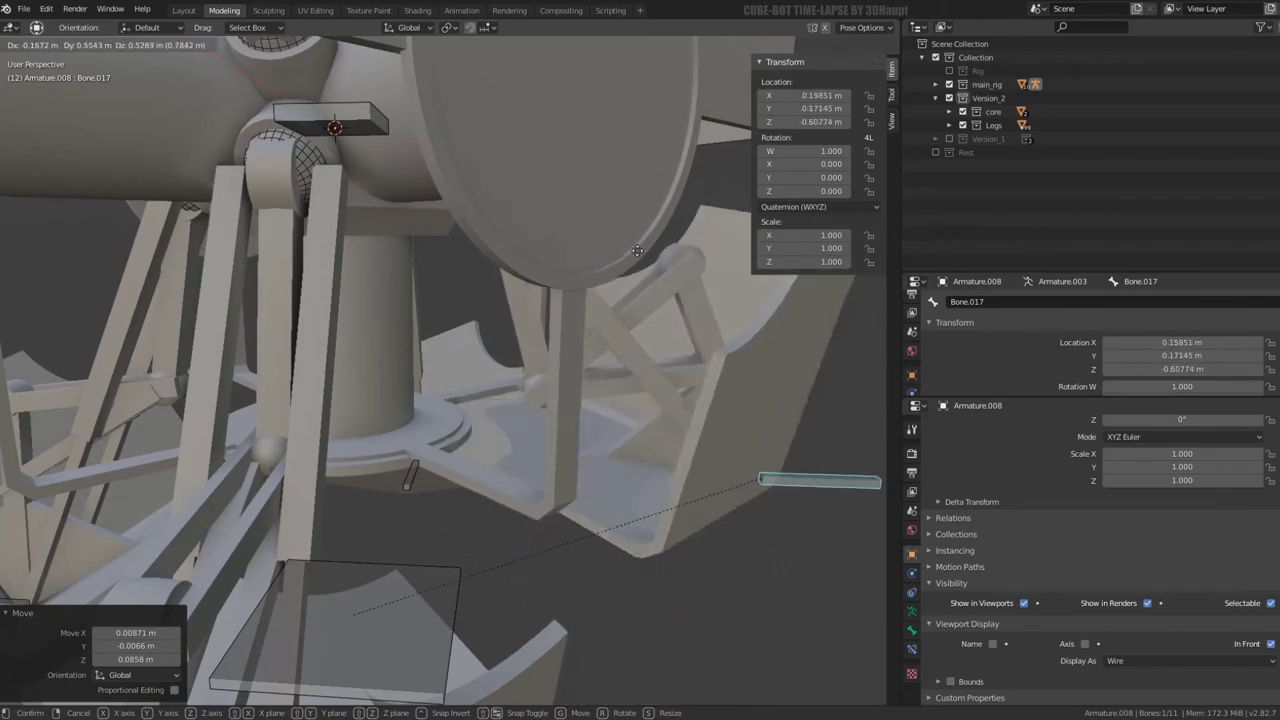
{"action": "left_click", "coordinate": [688, 297]}
{"action": "middle_click_drag", "start_coordinate": [688, 297], "coordinate": [517, 403]}
{"action": "key", "text": "g"}
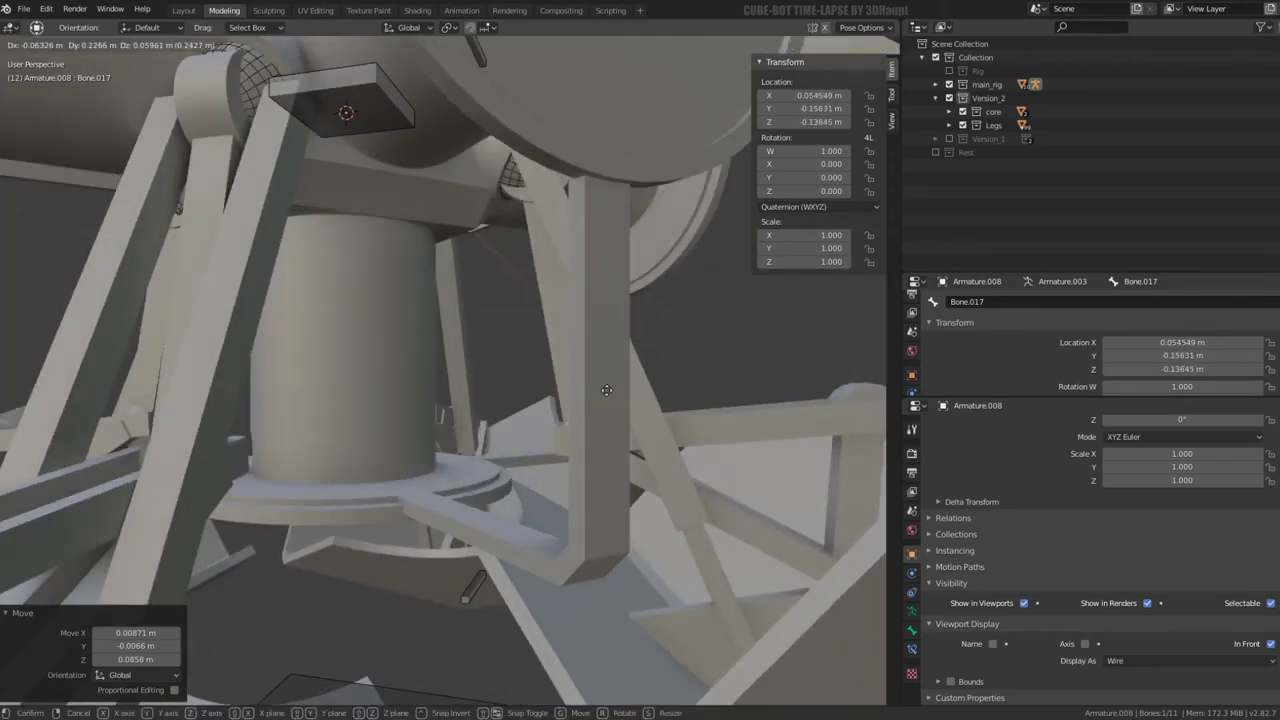
{"action": "left_click", "coordinate": [673, 341]}
Keep adjusting Bone.017 with repeated moves to test the leg pose
{"action": "scroll", "coordinate": [673, 341], "scroll_direction": "down", "scroll_amount": 5}
{"action": "key", "text": "g"}
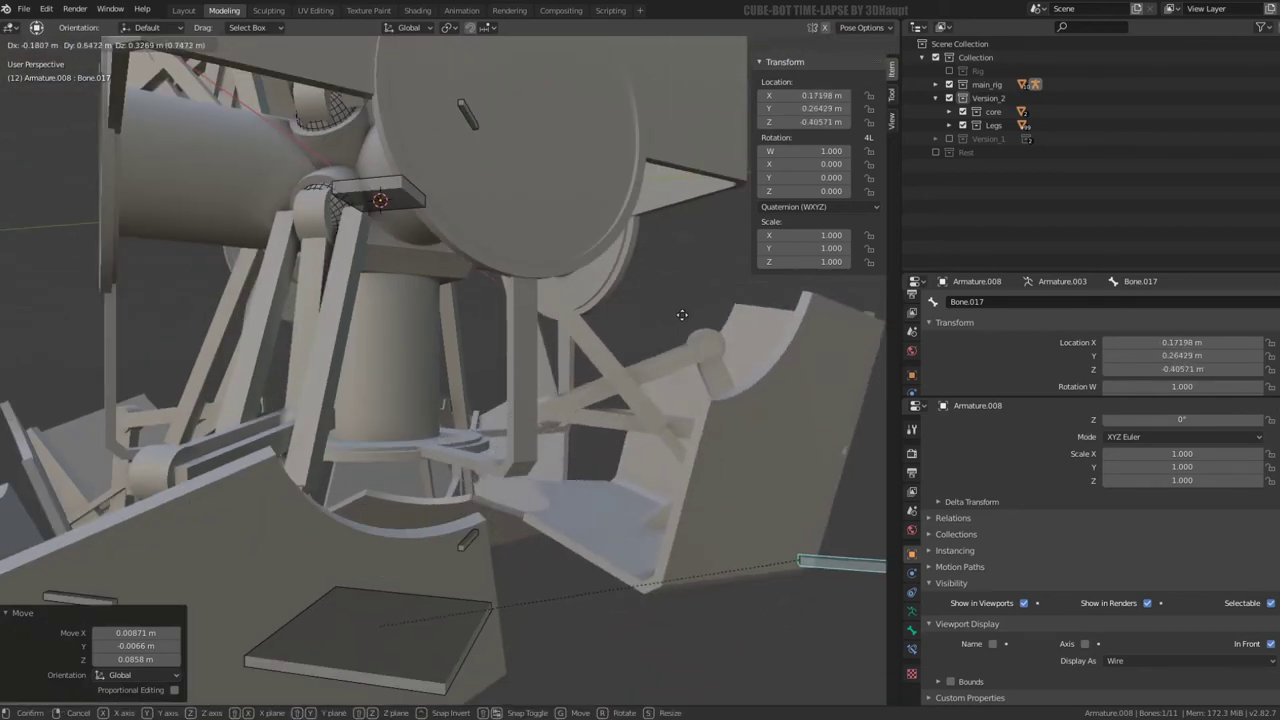
{"action": "left_click", "coordinate": [820, 289]}
{"action": "scroll", "coordinate": [820, 289], "scroll_direction": "down", "scroll_amount": 3}
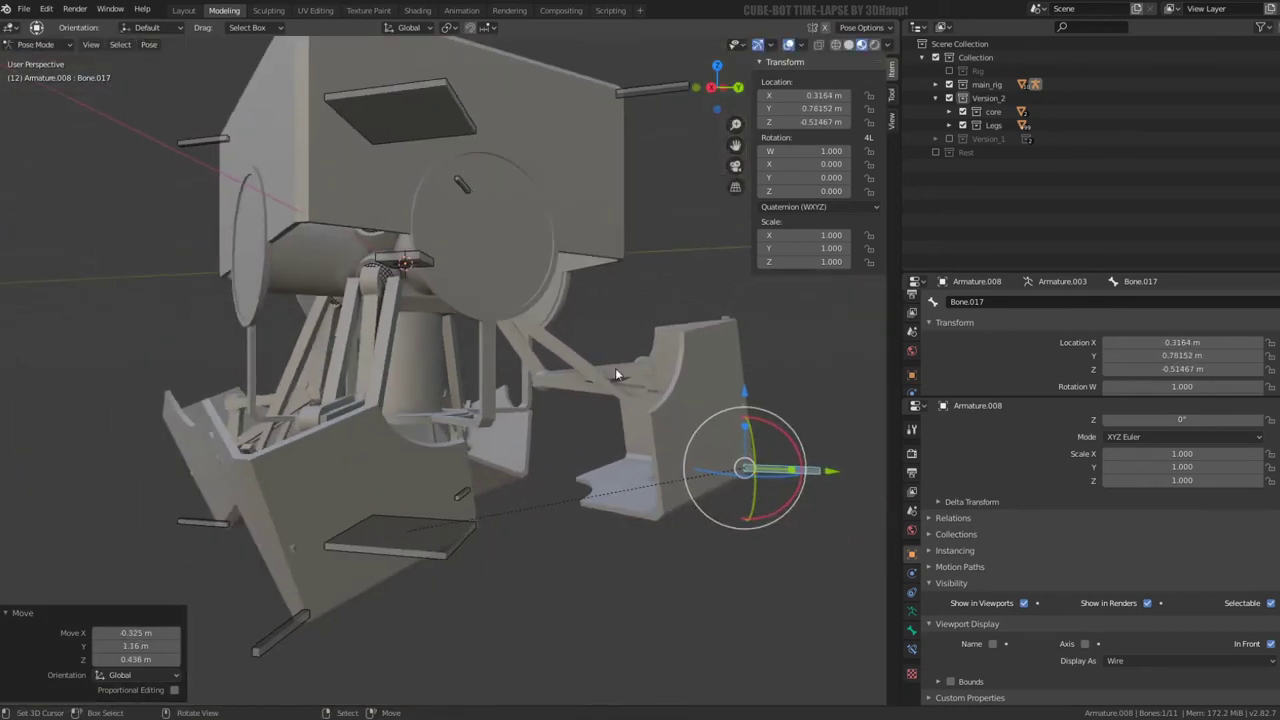
{"action": "mouse_move", "coordinate": [615, 368]}
{"action": "middle_mouse_down"}
{"action": "mouse_move", "coordinate": [469, 383]}
{"action": "mouse_move", "coordinate": [500, 427]}
{"action": "mouse_move", "coordinate": [491, 408]}
{"action": "middle_mouse_up"}
{"action": "key", "text": "g"}
{"action": "left_click", "coordinate": [499, 376]}
{"action": "key", "text": "g"}
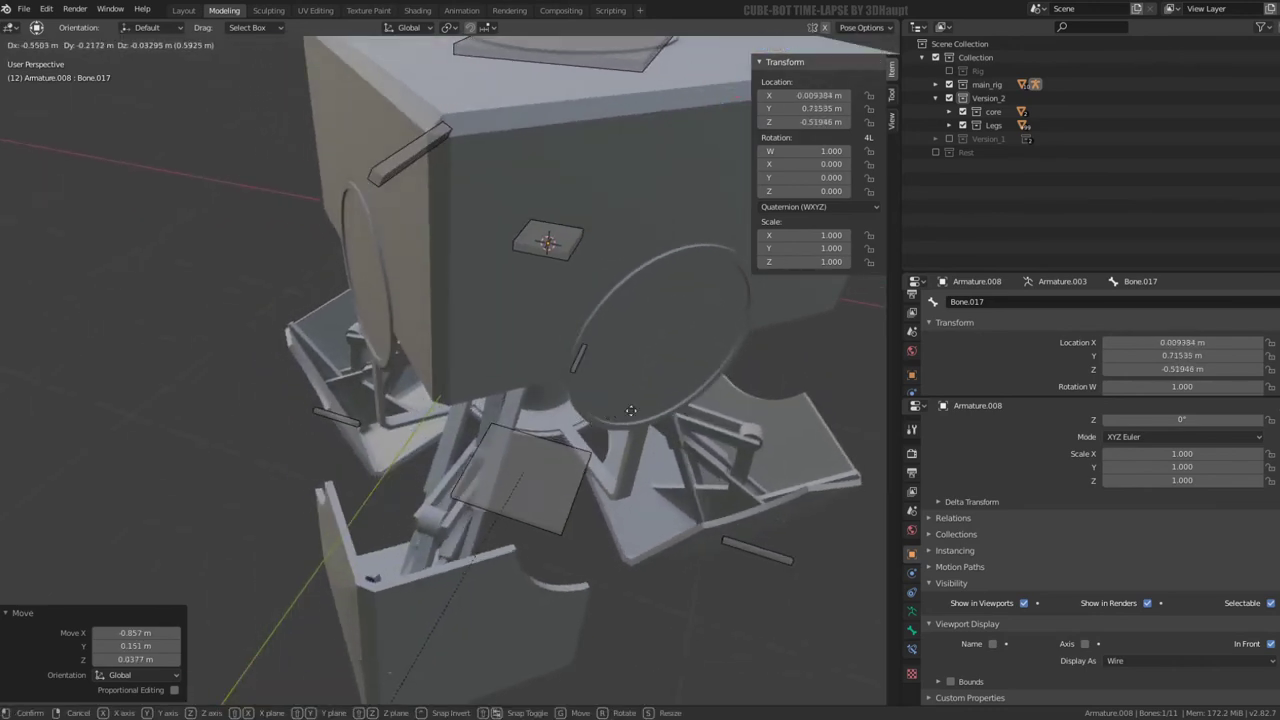
{"action": "left_click", "coordinate": [570, 445]}
{"action": "mouse_move", "coordinate": [570, 445]}
{"action": "middle_mouse_down"}
{"action": "mouse_move", "coordinate": [517, 272]}
{"action": "mouse_move", "coordinate": [411, 189]}
{"action": "mouse_move", "coordinate": [415, 383]}
{"action": "mouse_move", "coordinate": [432, 340]}
{"action": "middle_mouse_up"}
{"action": "key", "text": "g"}
{"action": "left_click", "coordinate": [411, 200]}
Settle Bone.017 at X 0.29373, Y 0.29091, Z -0.44277 m, then undo the last change
{"action": "scroll", "coordinate": [411, 200], "scroll_direction": "up", "scroll_amount": 3}
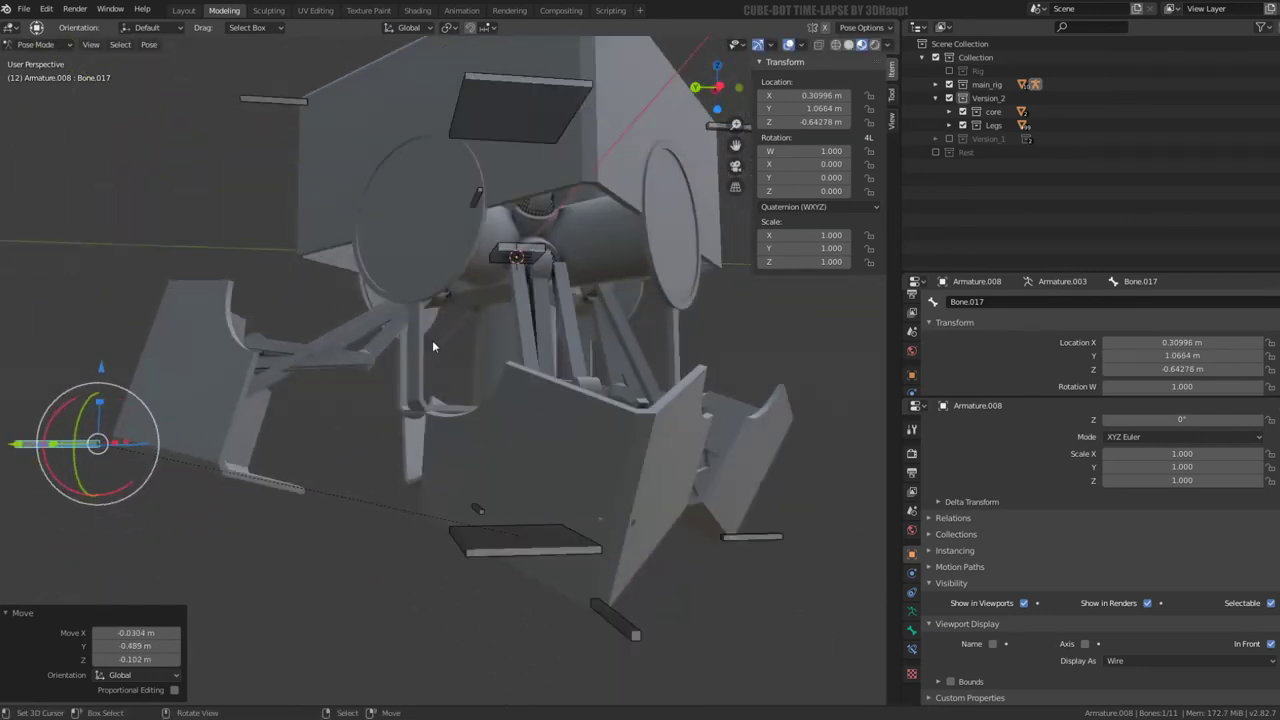
{"action": "key", "text": "g"}
{"action": "left_click", "coordinate": [473, 230]}
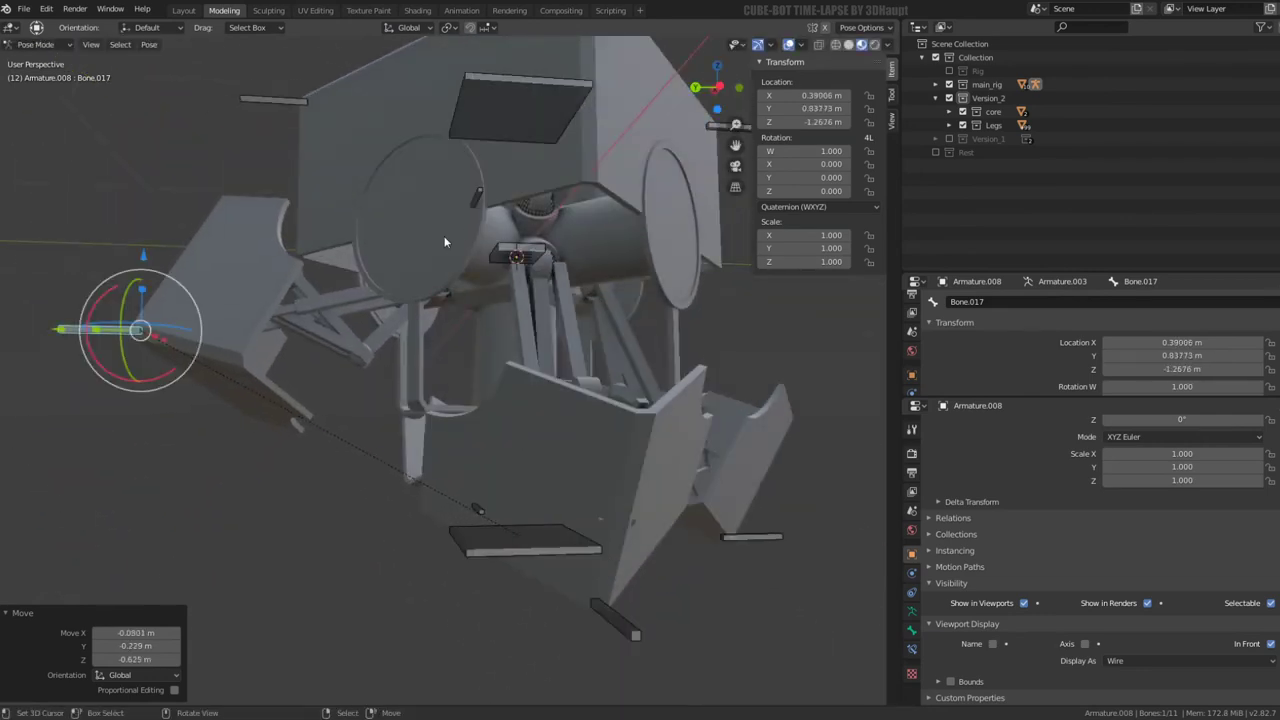
{"action": "mouse_move", "coordinate": [473, 230]}
{"action": "middle_mouse_down"}
{"action": "mouse_move", "coordinate": [603, 205]}
{"action": "mouse_move", "coordinate": [712, 219]}
{"action": "middle_mouse_up"}
{"action": "key", "text": "g"}
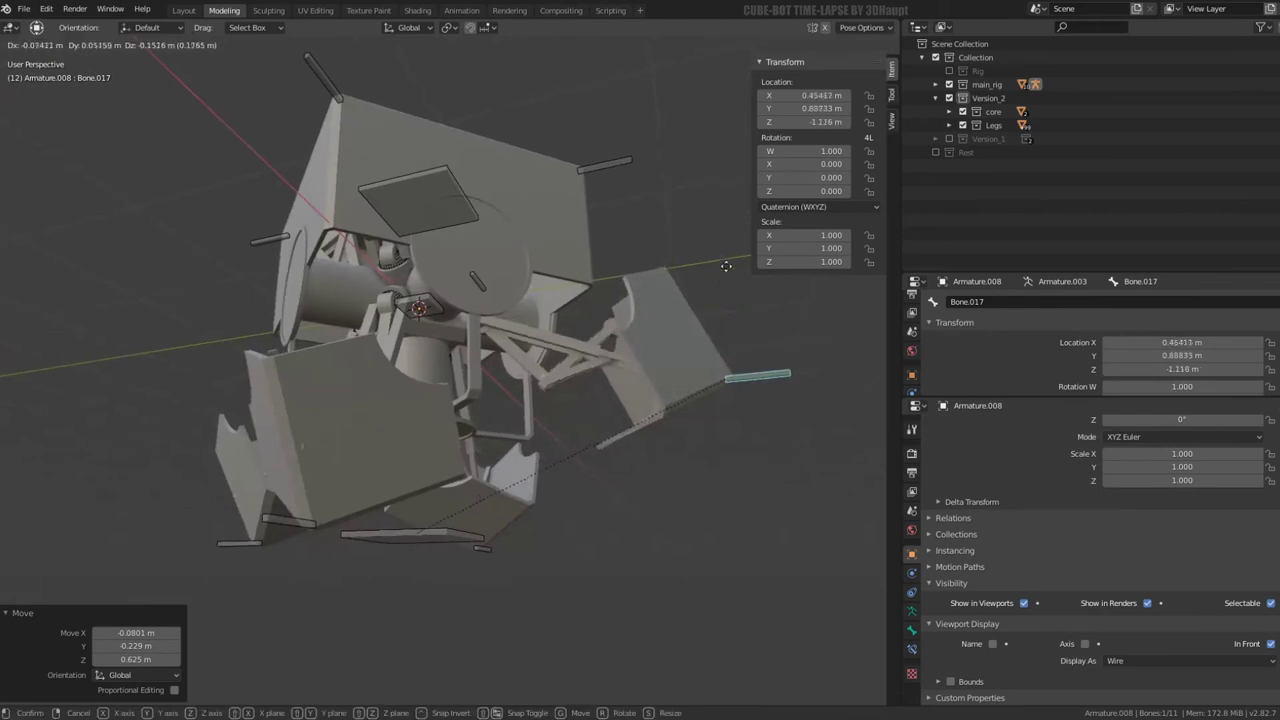
{"action": "left_click", "coordinate": [663, 315]}
{"action": "scroll", "coordinate": [617, 338], "scroll_direction": "up", "scroll_amount": 5}
{"action": "scroll", "coordinate": [617, 338], "scroll_direction": "down", "scroll_amount": 3}
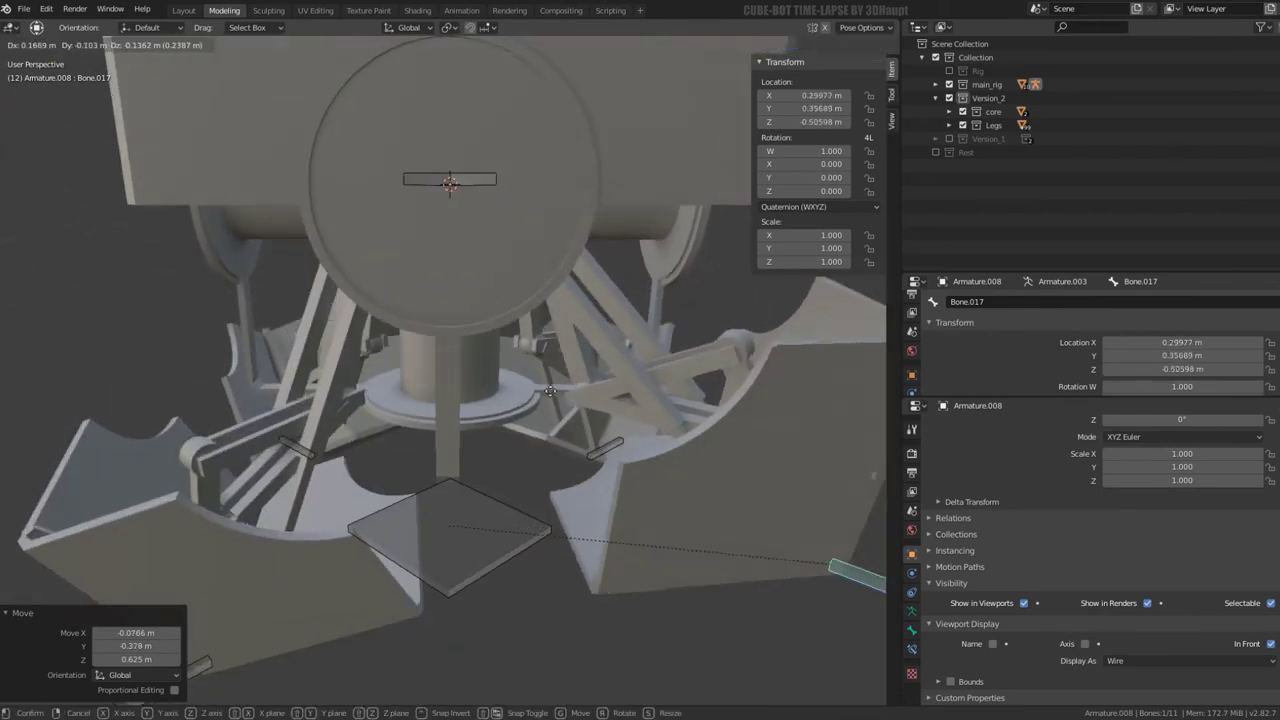
{"action": "scroll", "coordinate": [579, 365], "scroll_direction": "down", "scroll_amount": 3}
{"action": "middle_click_drag", "start_coordinate": [579, 365], "coordinate": [387, 360]}
{"action": "key", "text": "ctrl+z"}
Clear all bone transforms, then raise the body control Bone.002 vertically by 0.877 m
{"action": "key", "text": "a"}
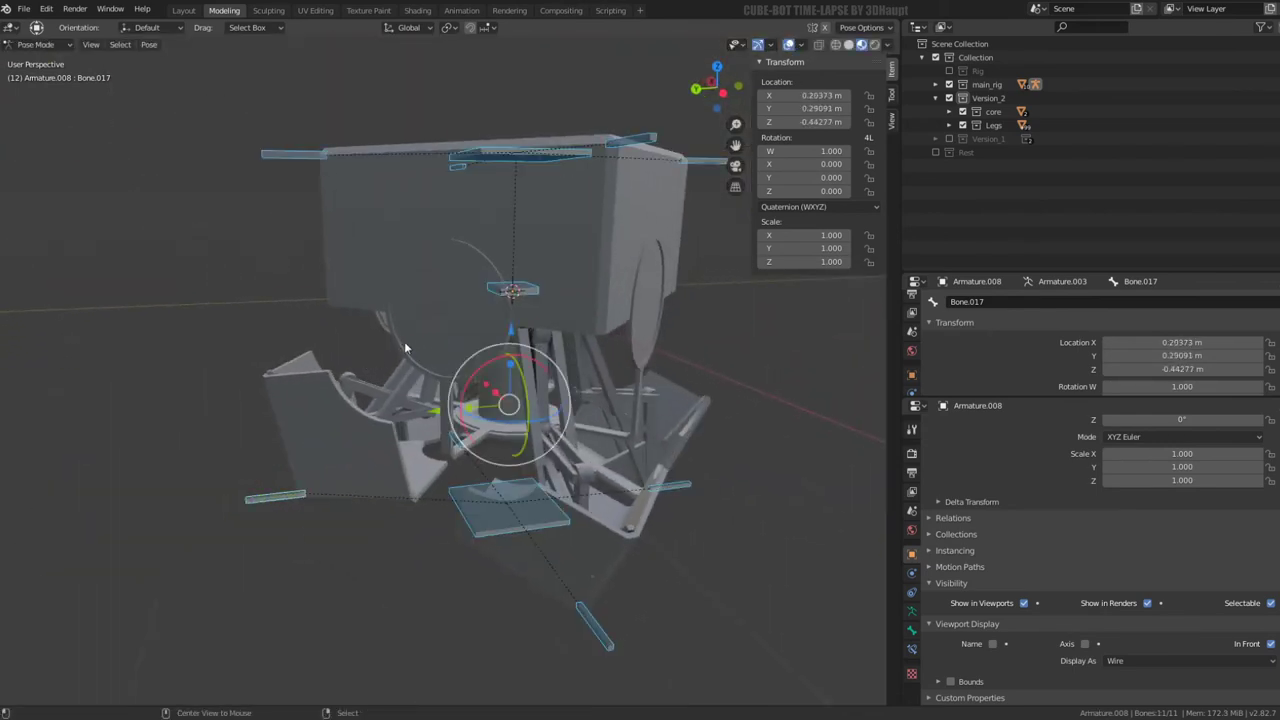
{"action": "key", "text": "alt+g"}
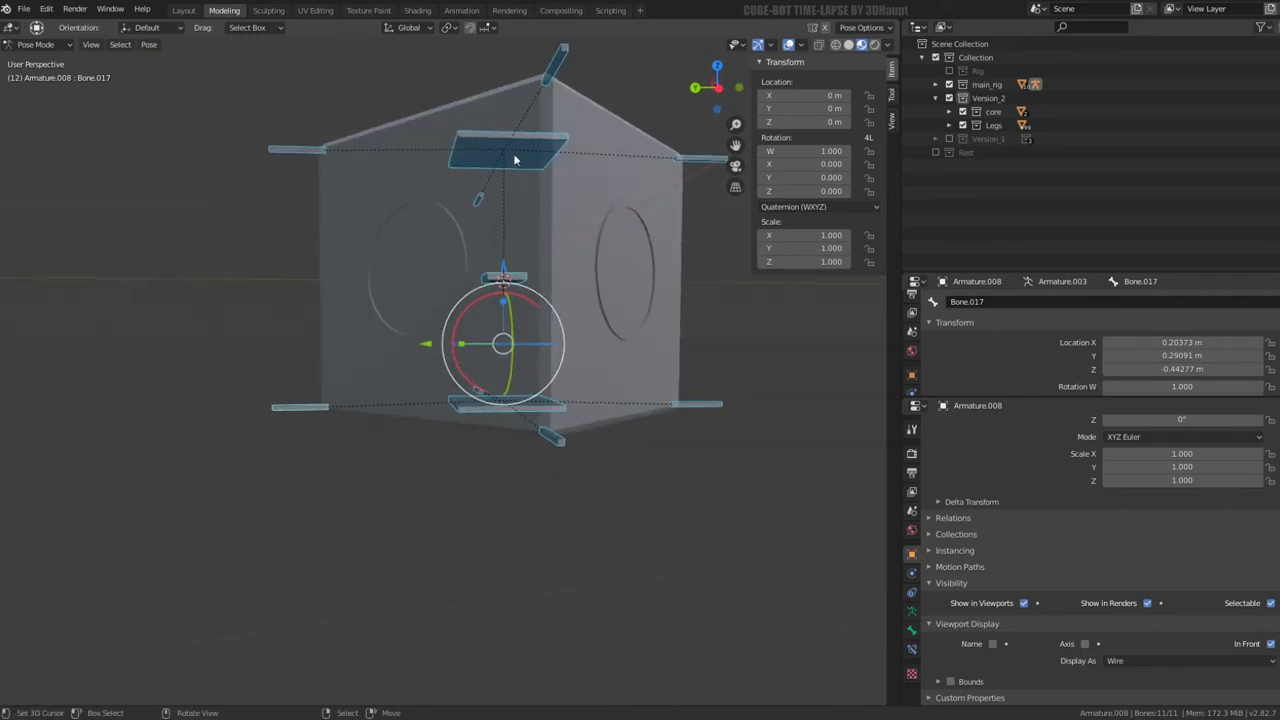
{"action": "scroll", "coordinate": [515, 160], "scroll_direction": "down", "scroll_amount": 3}
{"action": "left_click", "coordinate": [479, 177]}
{"action": "key", "text": "g"}
{"action": "key", "text": "z"}
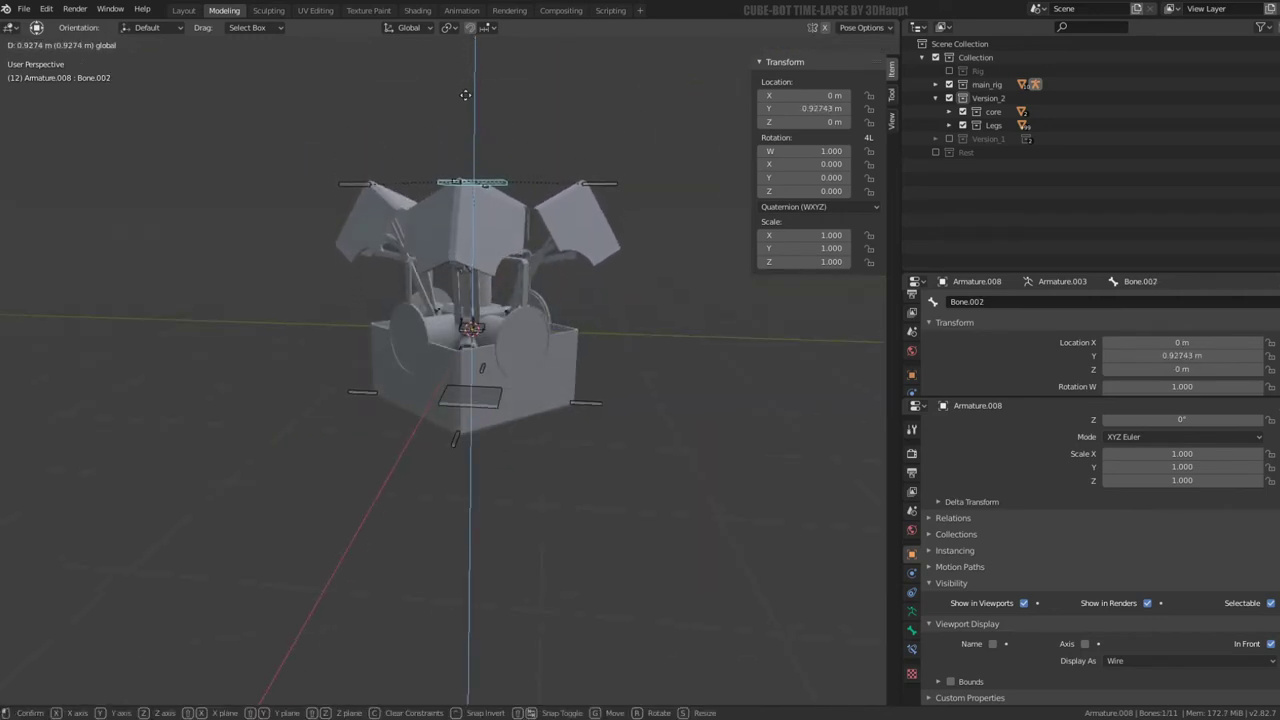
{"action": "left_click", "coordinate": [465, 97]}
{"action": "scroll", "coordinate": [465, 97], "scroll_direction": "up", "scroll_amount": 3}
{"action": "mouse_move", "coordinate": [500, 160]}
{"action": "middle_mouse_down"}
{"action": "mouse_move", "coordinate": [590, 136]}
{"action": "mouse_move", "coordinate": [630, 143]}
{"action": "mouse_move", "coordinate": [444, 156]}
{"action": "mouse_move", "coordinate": [458, 182]}
{"action": "middle_mouse_up"}
{"action": "scroll", "coordinate": [486, 435], "scroll_direction": "up", "scroll_amount": 3}
Lower the foot control Bone.001 by 1.284 m and orbit to inspect the unfolded robot
{"action": "left_click", "coordinate": [486, 435]}
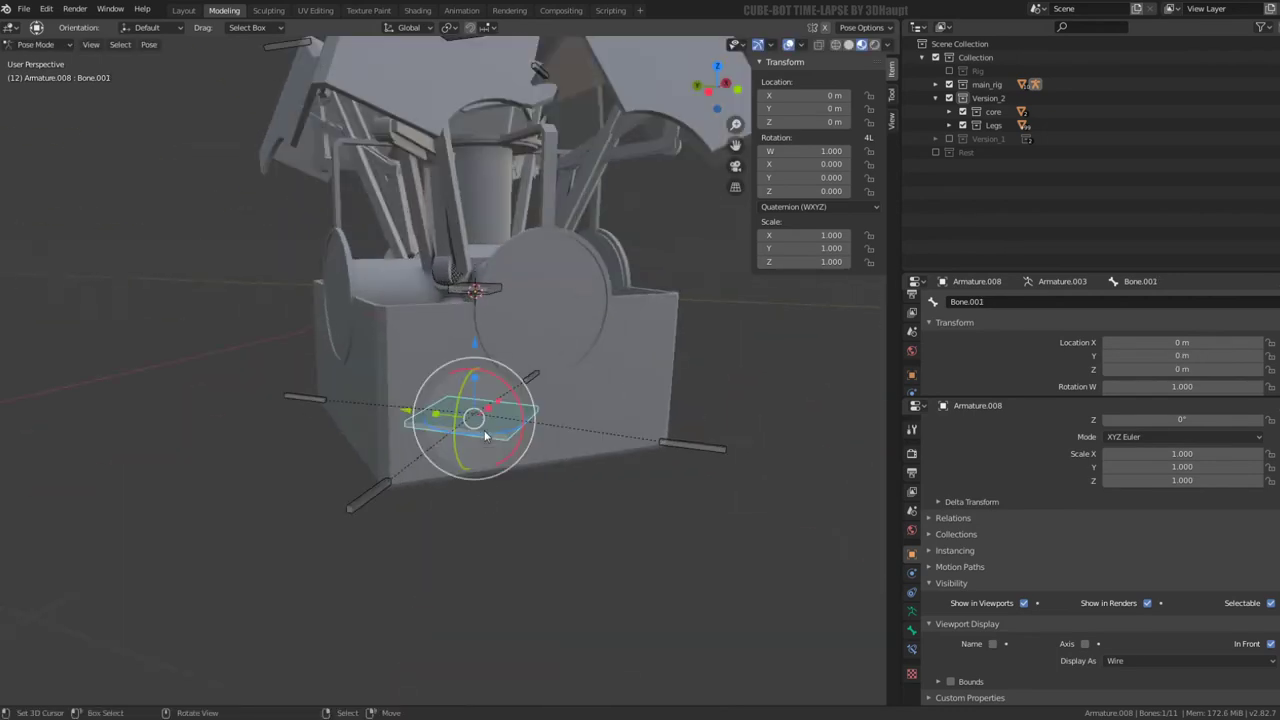
{"action": "middle_click_drag", "start_coordinate": [486, 435], "coordinate": [480, 440]}
{"action": "key", "text": "g"}
{"action": "key", "text": "z"}
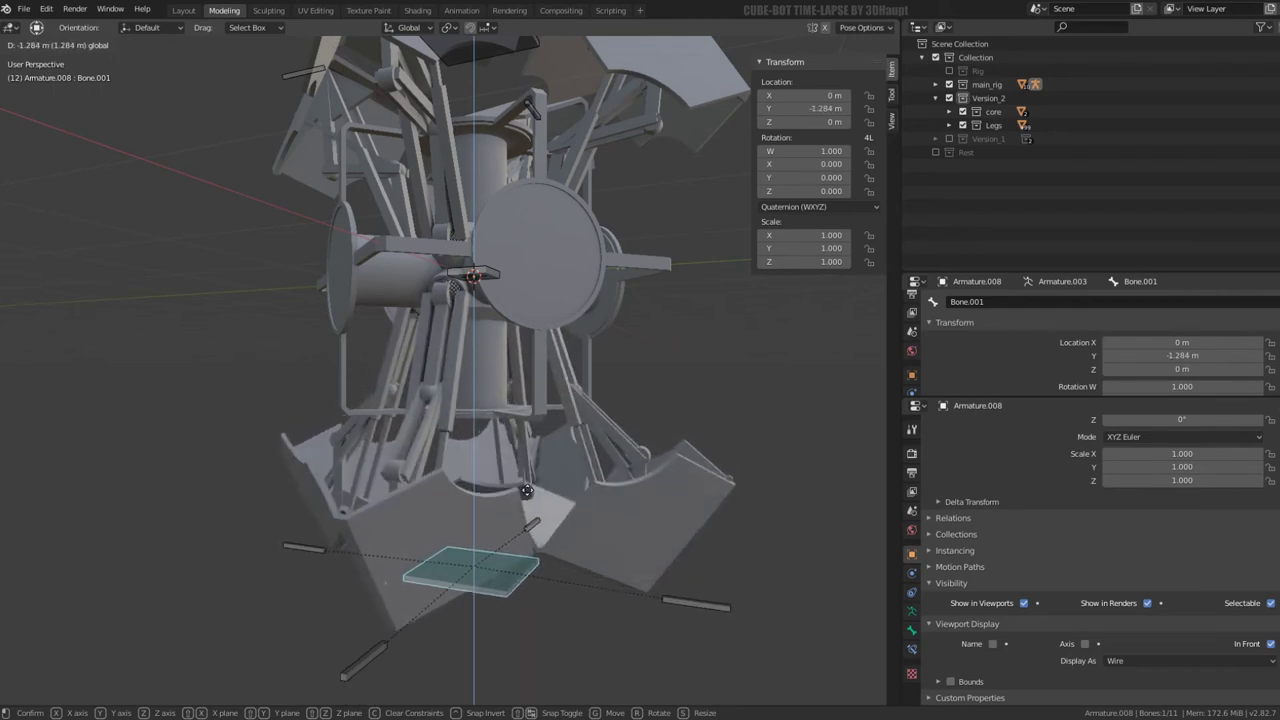
{"action": "left_click", "coordinate": [526, 490]}
{"action": "mouse_move", "coordinate": [525, 378]}
{"action": "middle_mouse_down"}
{"action": "mouse_move", "coordinate": [345, 394]}
{"action": "mouse_move", "coordinate": [527, 359]}
{"action": "middle_mouse_up"}
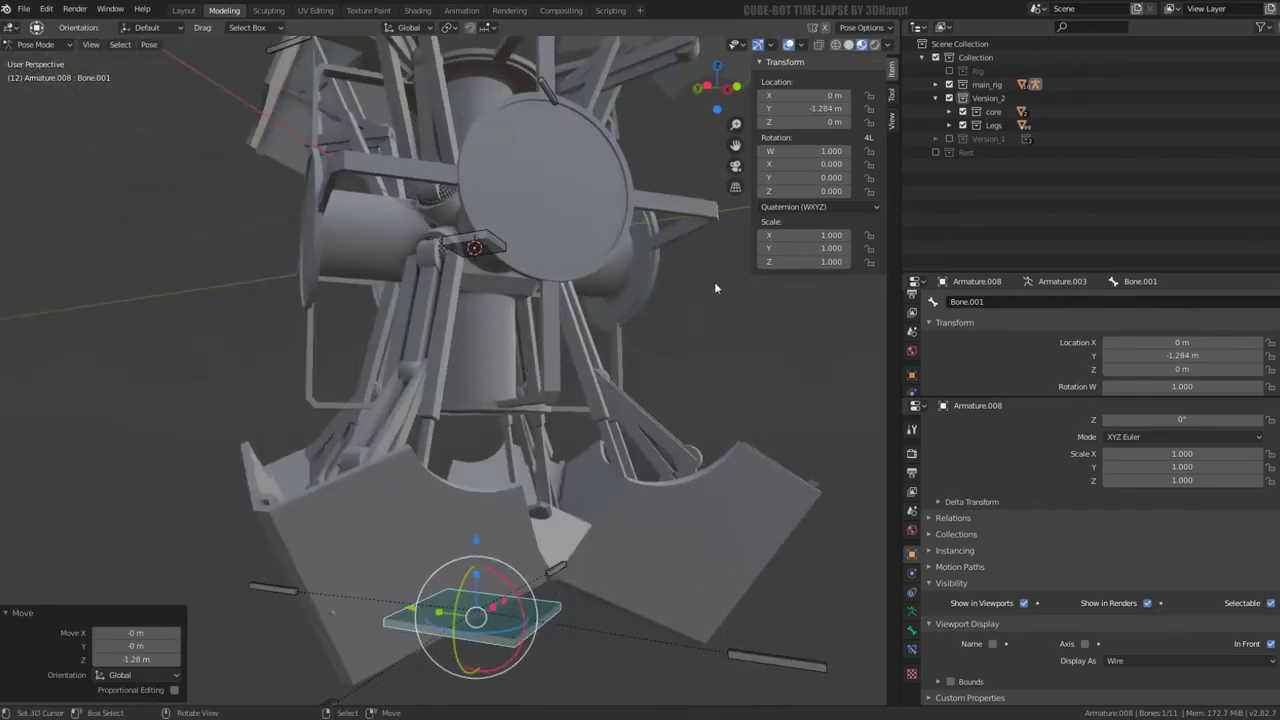
{"action": "middle_click_drag", "start_coordinate": [714, 288], "coordinate": [627, 303]}
Save the file and make the Rig collection visible in the viewport
{"action": "left_click", "coordinate": [23, 12]}
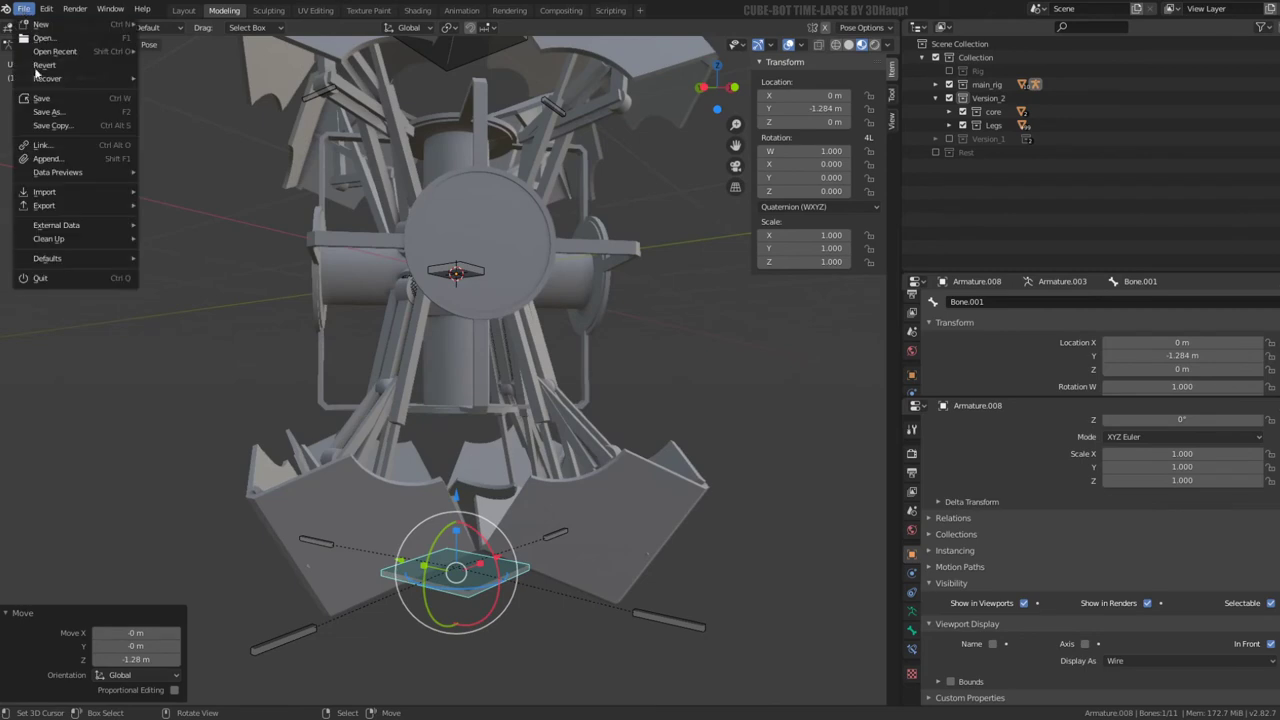
{"action": "left_click", "coordinate": [41, 103]}
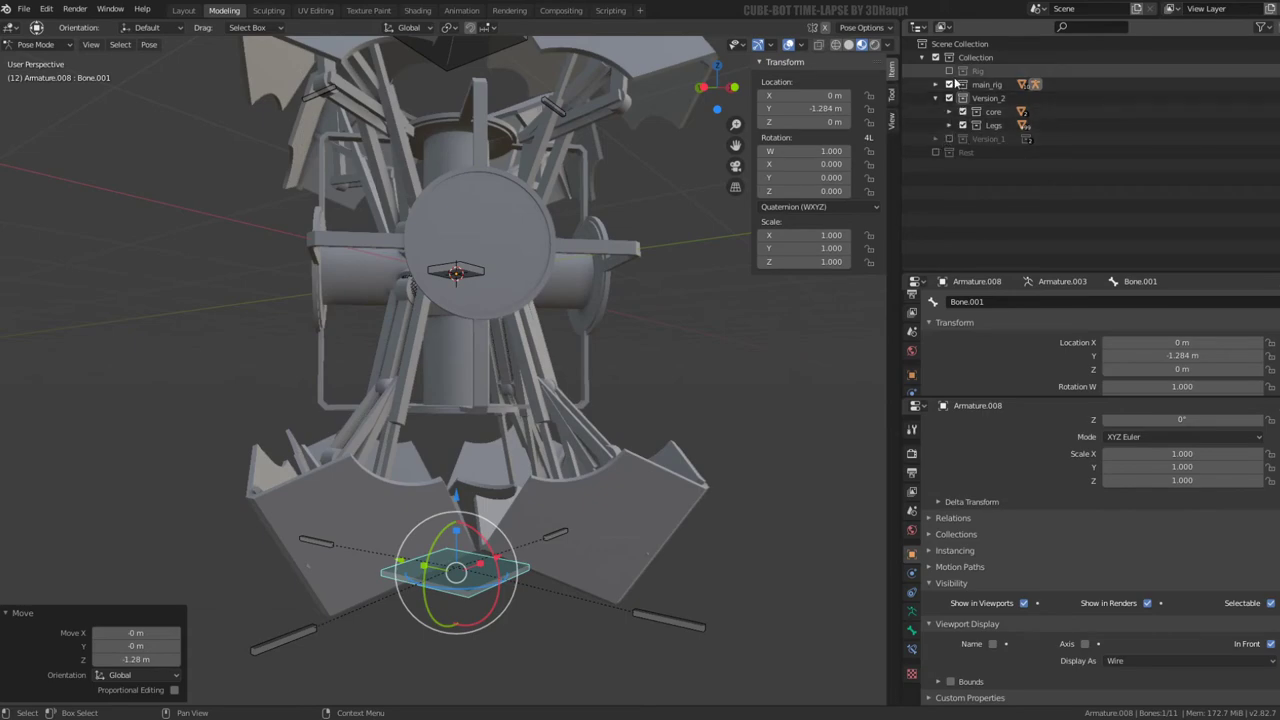
{"action": "left_click", "coordinate": [949, 71]}
{"action": "mouse_move", "coordinate": [569, 332]}
{"action": "middle_mouse_down"}
{"action": "mouse_move", "coordinate": [405, 337]}
{"action": "mouse_move", "coordinate": [410, 311]}
{"action": "middle_mouse_up"}
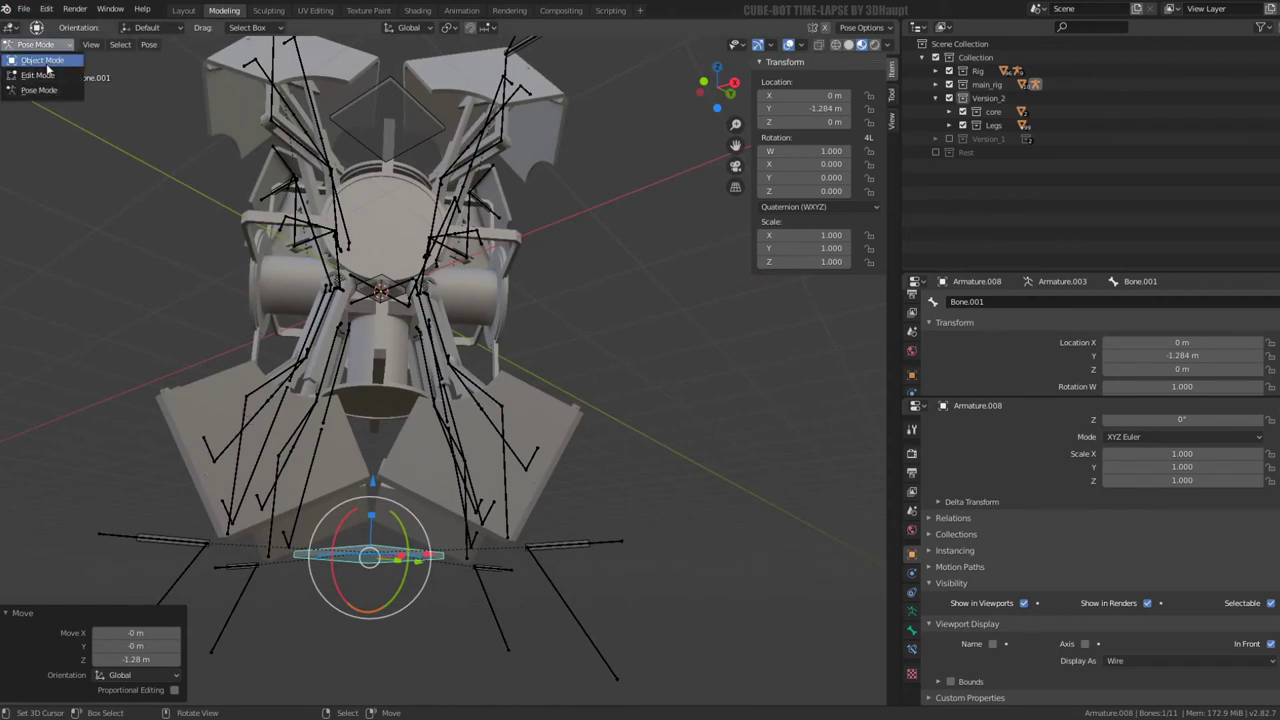
Select Armature.001 and objects sharing its data, then pick Bone.002 in Pose Mode
{"action": "left_click", "coordinate": [42, 61]}
{"action": "left_click", "coordinate": [240, 400]}
{"action": "left_click", "coordinate": [245, 403]}
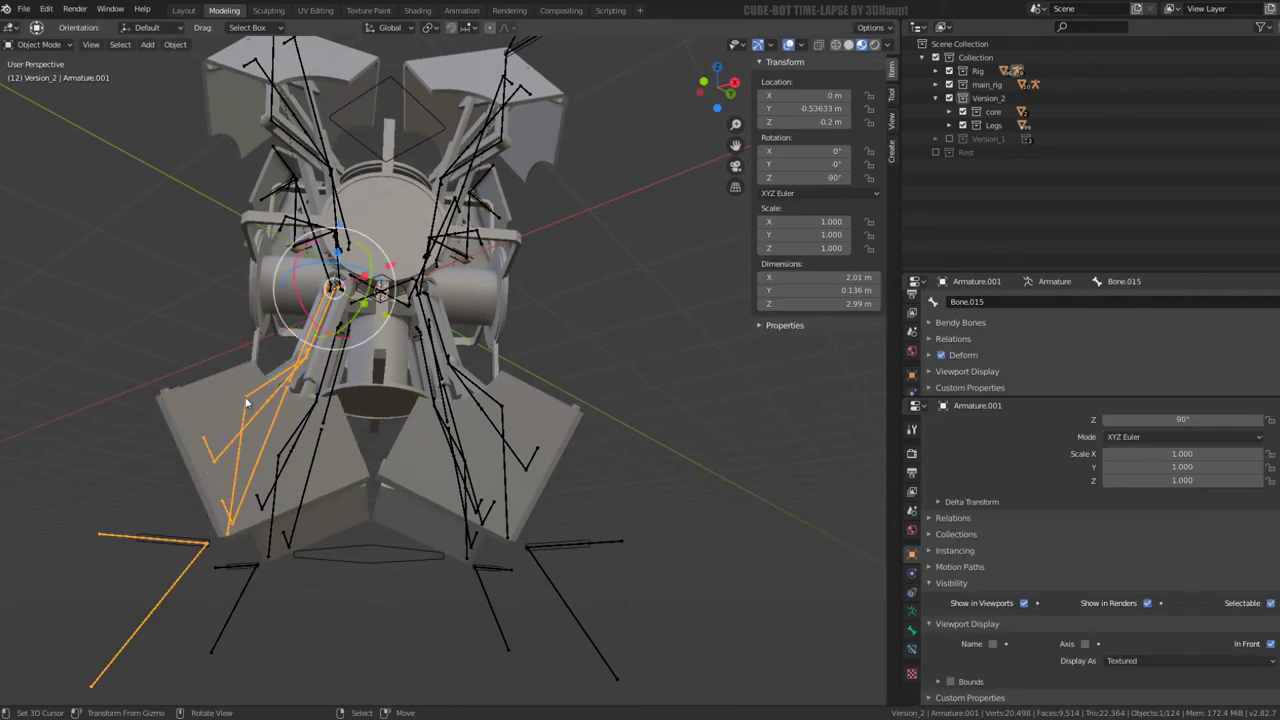
{"action": "key", "text": "shift+l"}
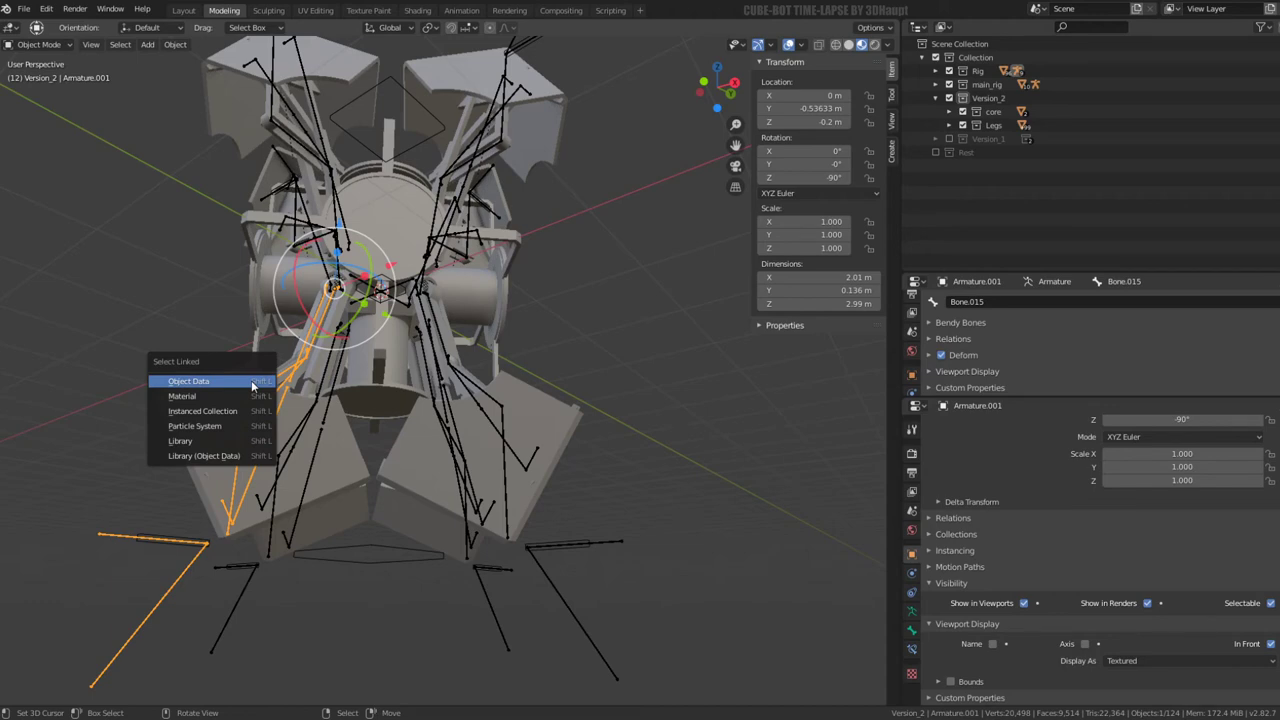
{"action": "left_click", "coordinate": [253, 386]}
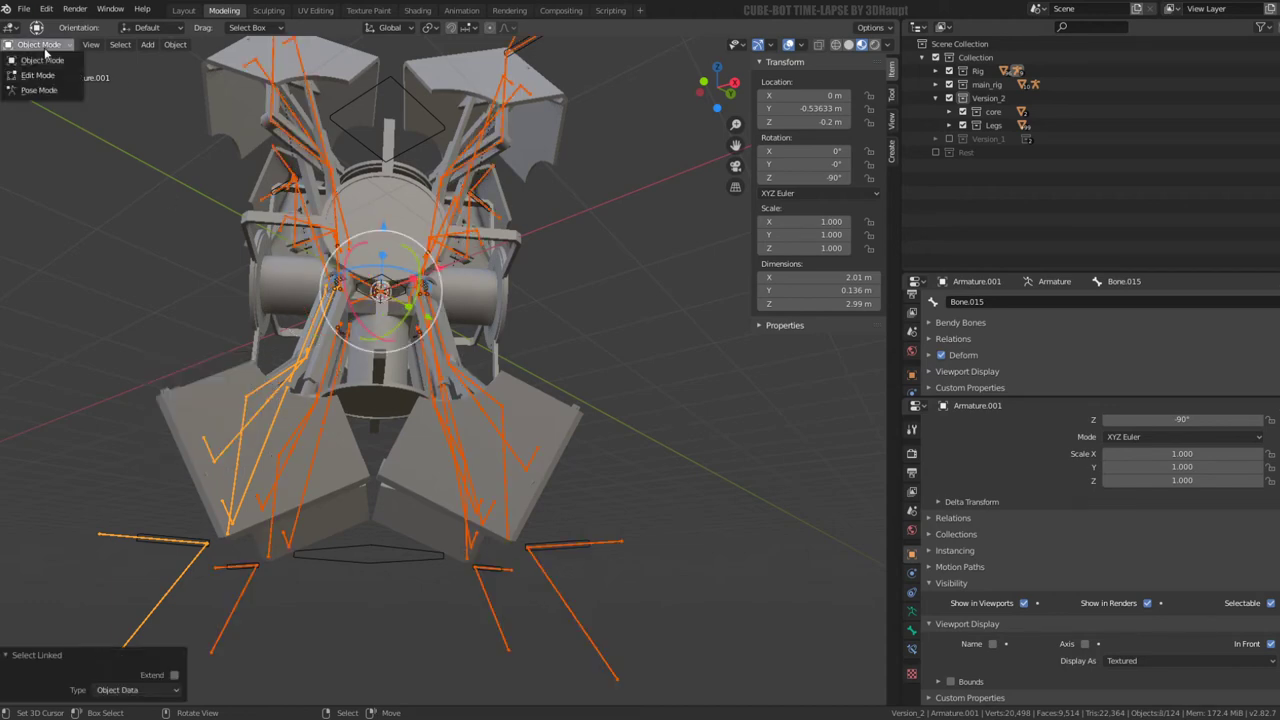
{"action": "left_click", "coordinate": [45, 90]}
{"action": "left_click", "coordinate": [244, 420]}
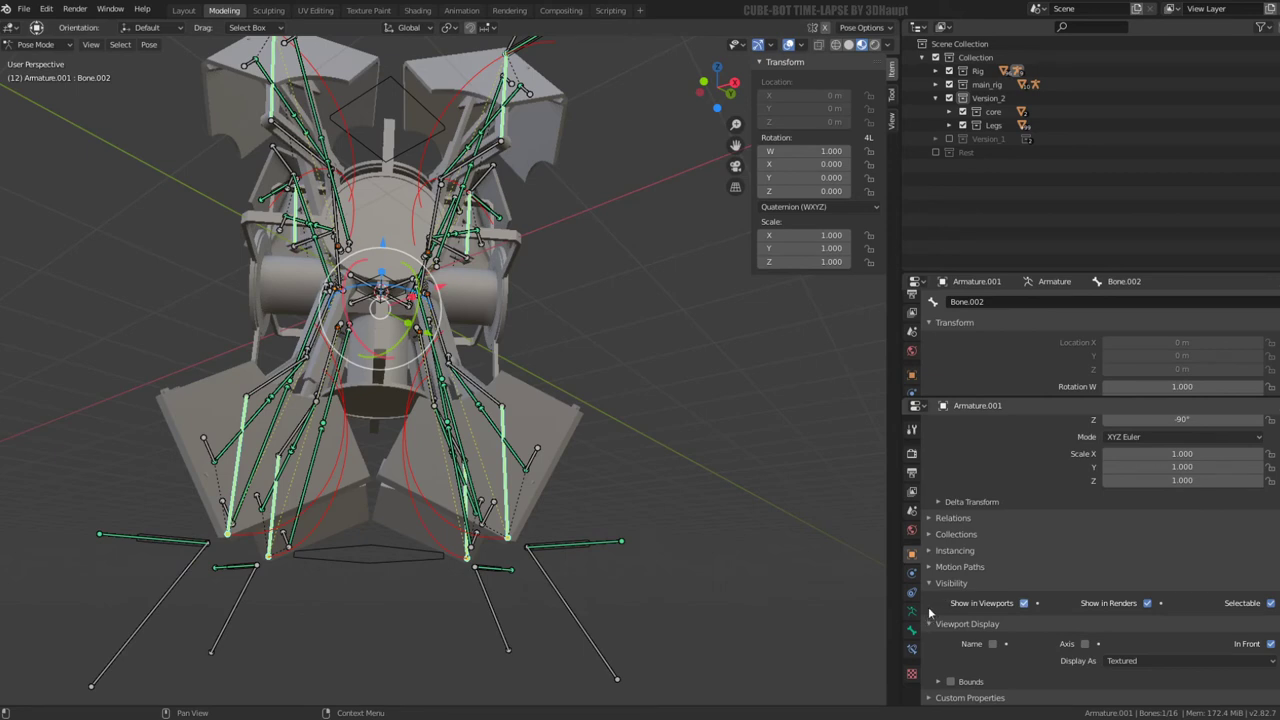
Browse Bone.002's bone, constraint and armature data properties
{"action": "left_click", "coordinate": [912, 631]}
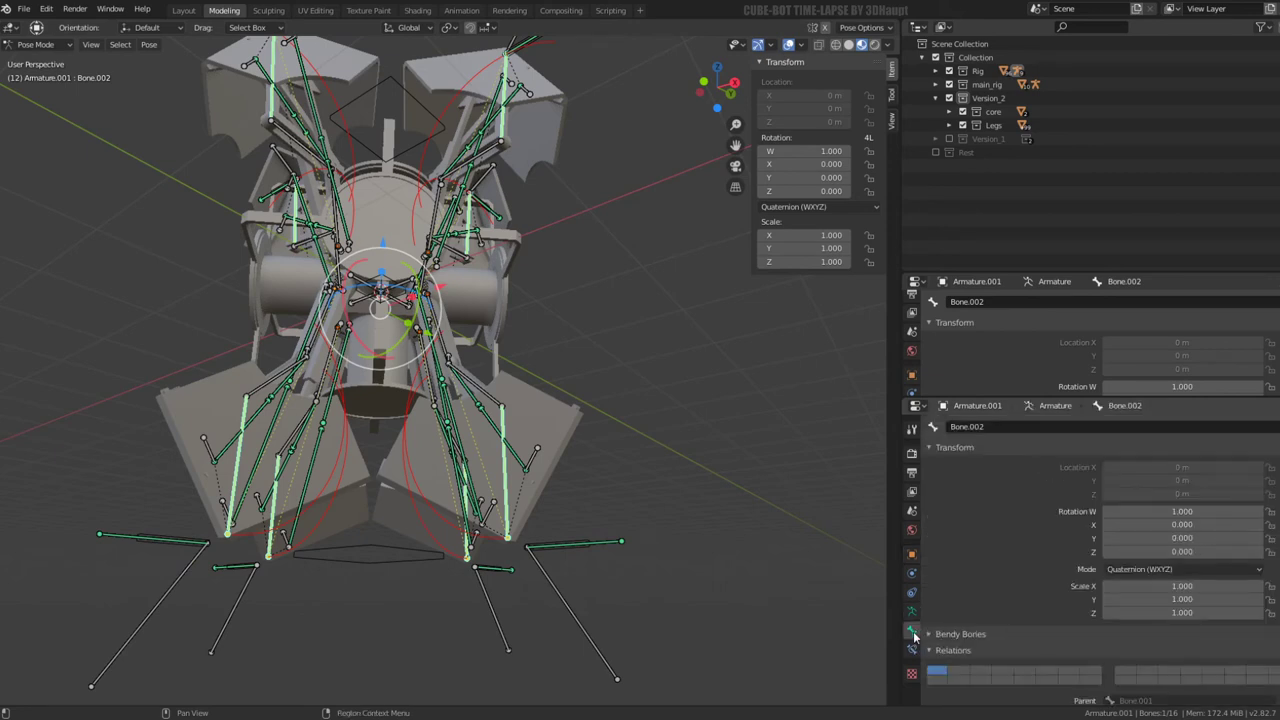
{"action": "left_click", "coordinate": [911, 649]}
{"action": "left_click", "coordinate": [912, 631]}
{"action": "left_click", "coordinate": [911, 611]}
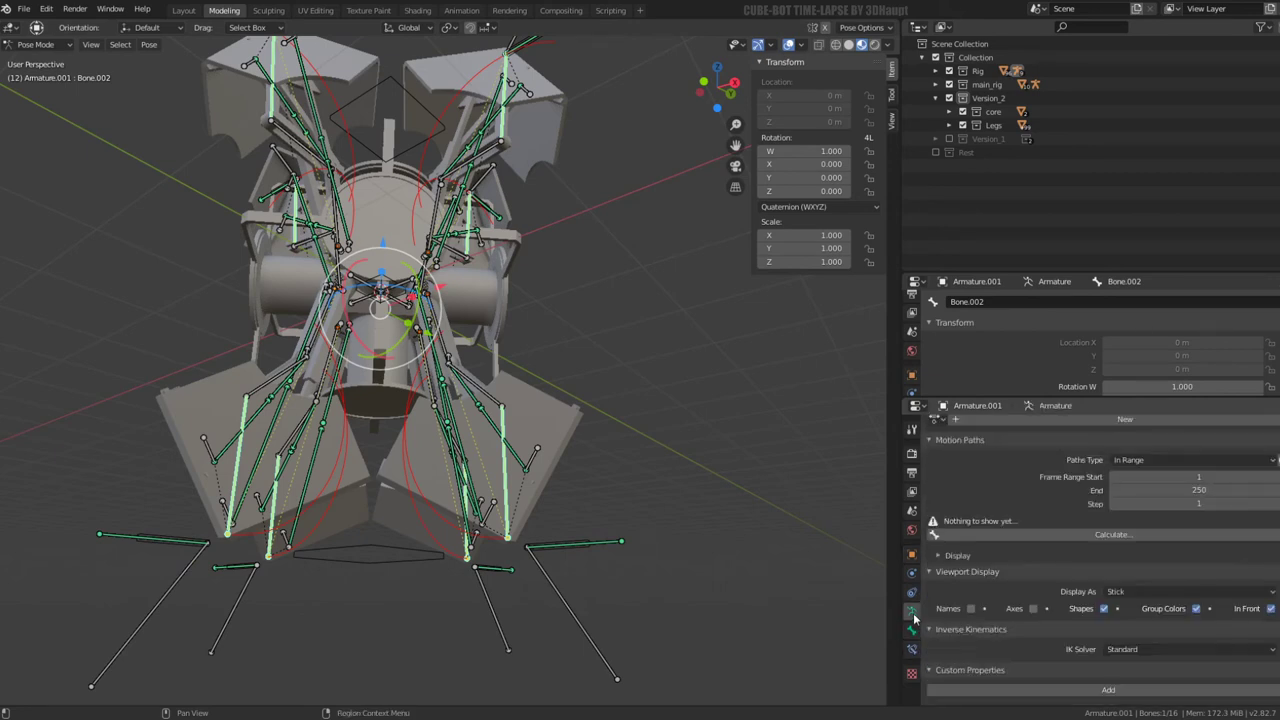
{"action": "scroll", "coordinate": [1011, 540], "scroll_direction": "up", "scroll_amount": 2}
{"action": "scroll", "coordinate": [1015, 533], "scroll_direction": "up", "scroll_amount": 2}
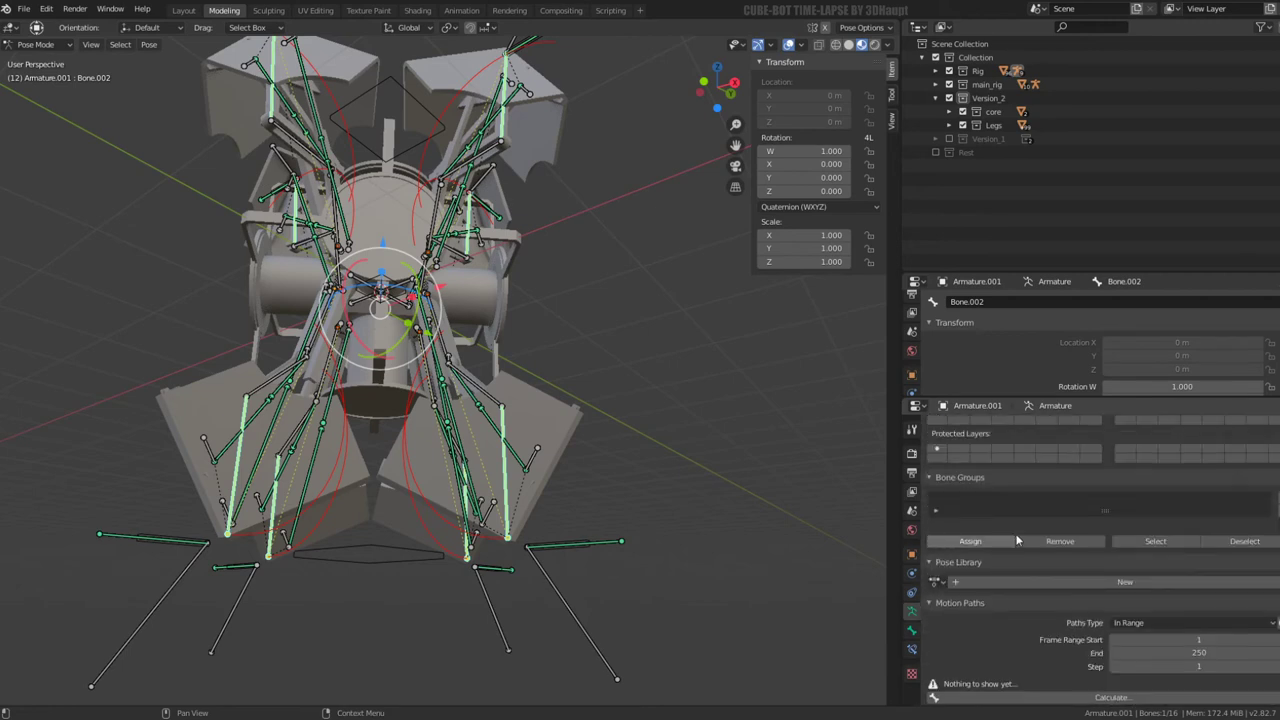
{"action": "scroll", "coordinate": [1017, 530], "scroll_direction": "up", "scroll_amount": 1}
{"action": "scroll", "coordinate": [960, 628], "scroll_direction": "down", "scroll_amount": 3}
{"action": "scroll", "coordinate": [968, 618], "scroll_direction": "down", "scroll_amount": 3}
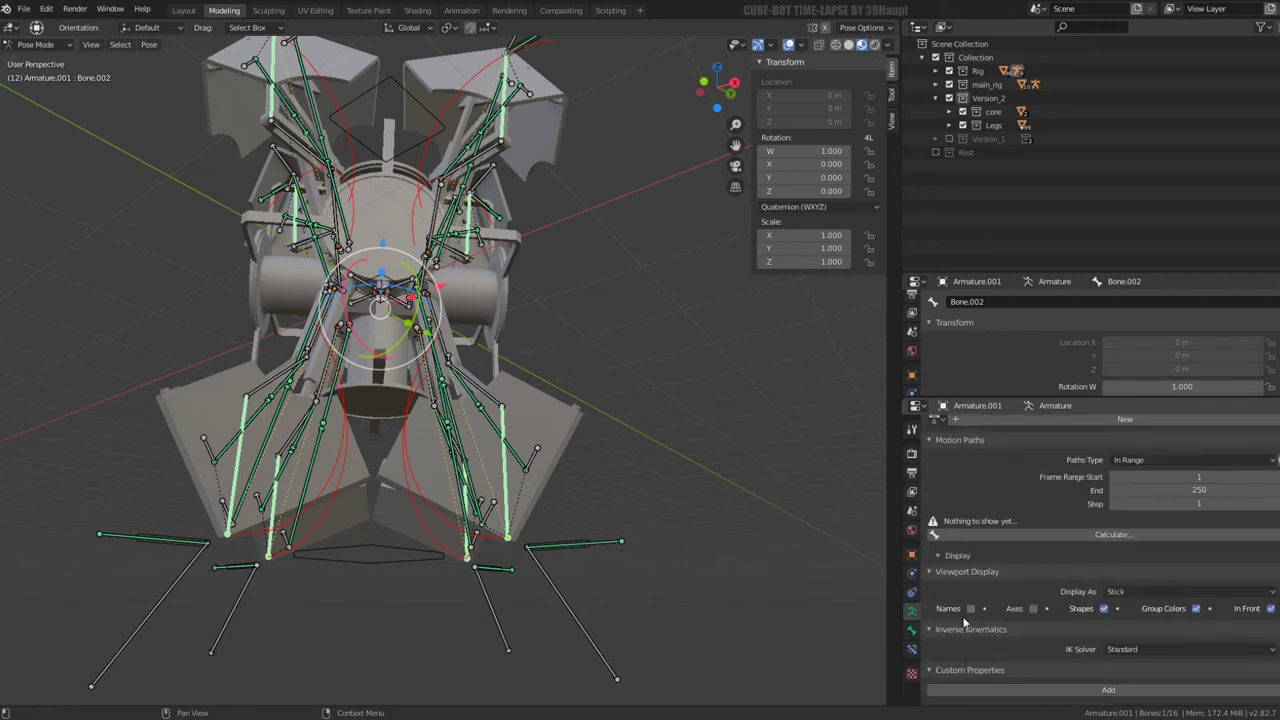
Scroll the Bone tab to Inverse Kinematics, showing Limit X of -85.3° to 59.8°
{"action": "left_click", "coordinate": [911, 631]}
{"action": "left_click", "coordinate": [911, 649]}
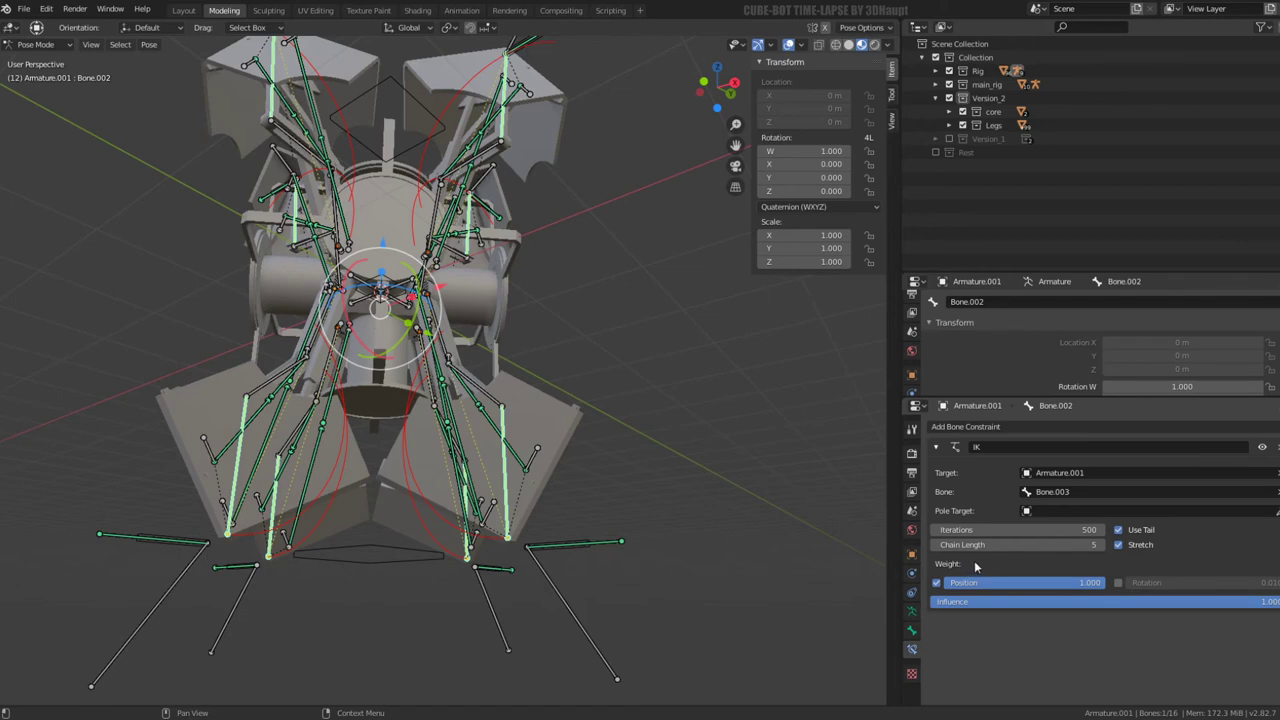
{"action": "left_click", "coordinate": [910, 631]}
{"action": "scroll", "coordinate": [994, 549], "scroll_direction": "down", "scroll_amount": 5}
{"action": "scroll", "coordinate": [995, 549], "scroll_direction": "down", "scroll_amount": 5}
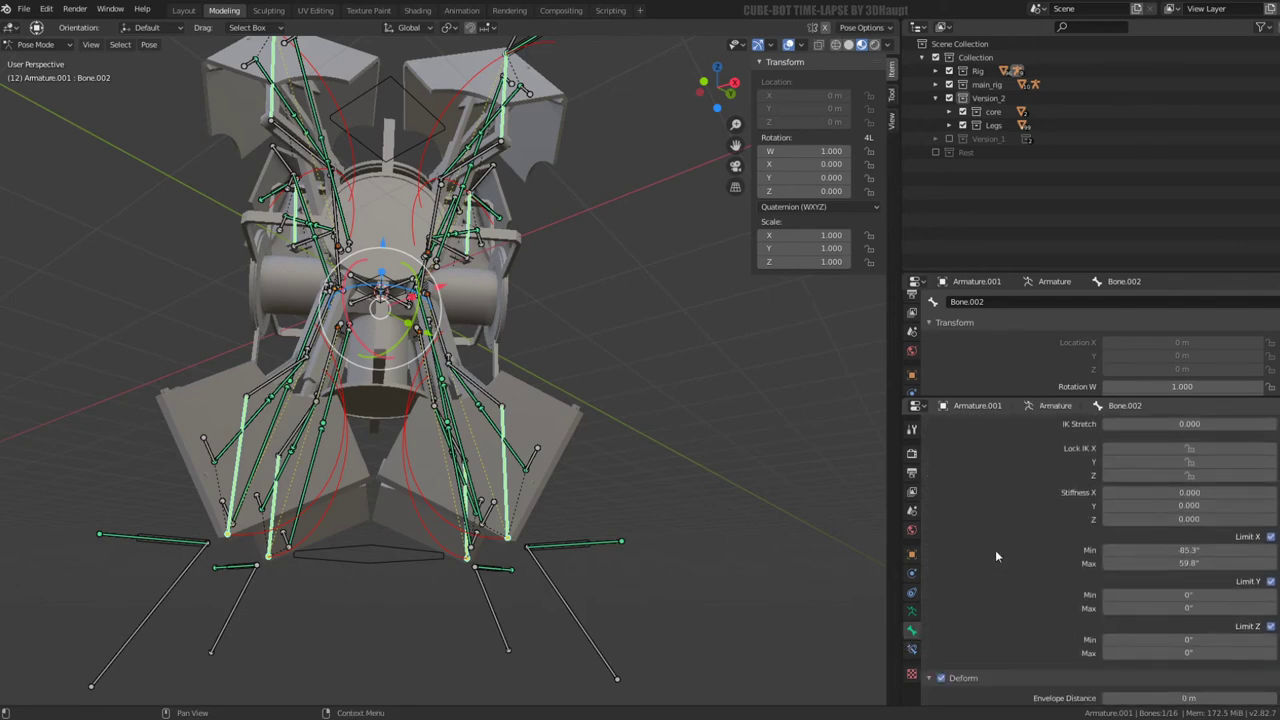
{"action": "scroll", "coordinate": [1000, 550], "scroll_direction": "down", "scroll_amount": 3}
{"action": "scroll", "coordinate": [1000, 550], "scroll_direction": "down", "scroll_amount": 2}
{"action": "scroll", "coordinate": [1000, 550], "scroll_direction": "down", "scroll_amount": 2}
{"action": "scroll", "coordinate": [1195, 536], "scroll_direction": "up", "scroll_amount": 4}
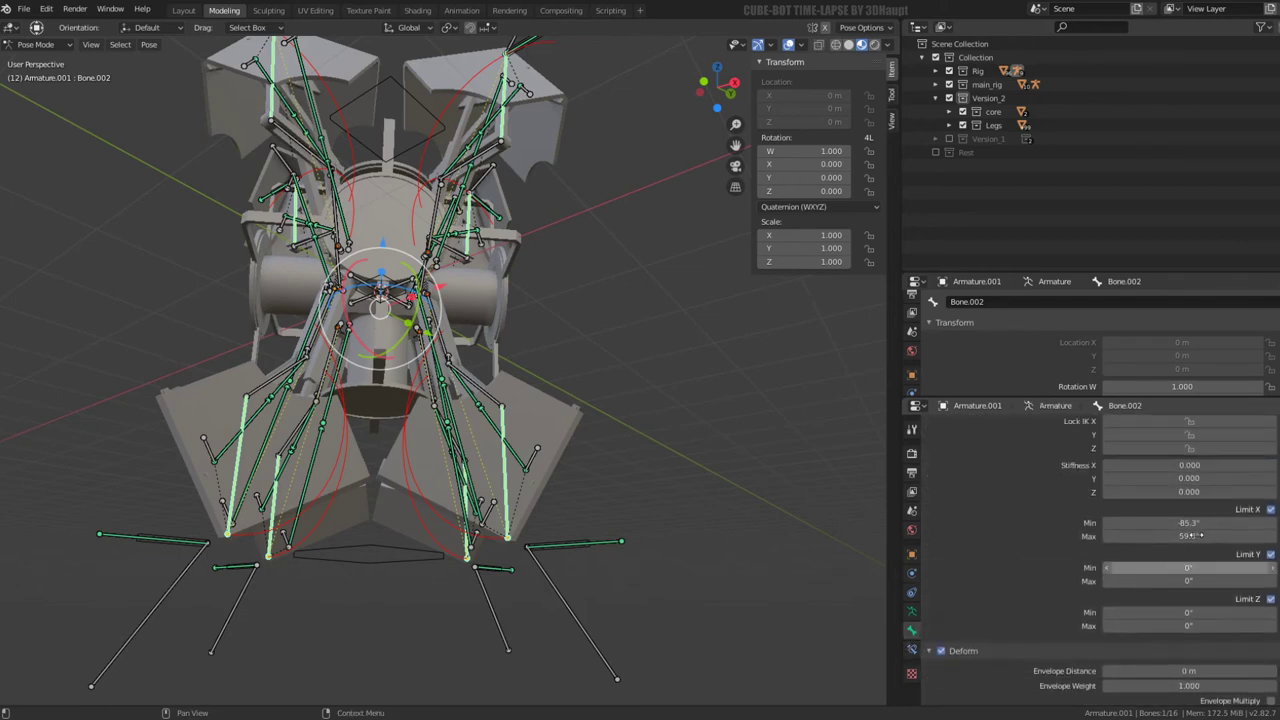
Toggle Bone.002's IK Limit X off and on to compare leg poses, leaving it enabled
{"action": "middle_click_drag", "start_coordinate": [500, 400], "coordinate": [540, 405]}
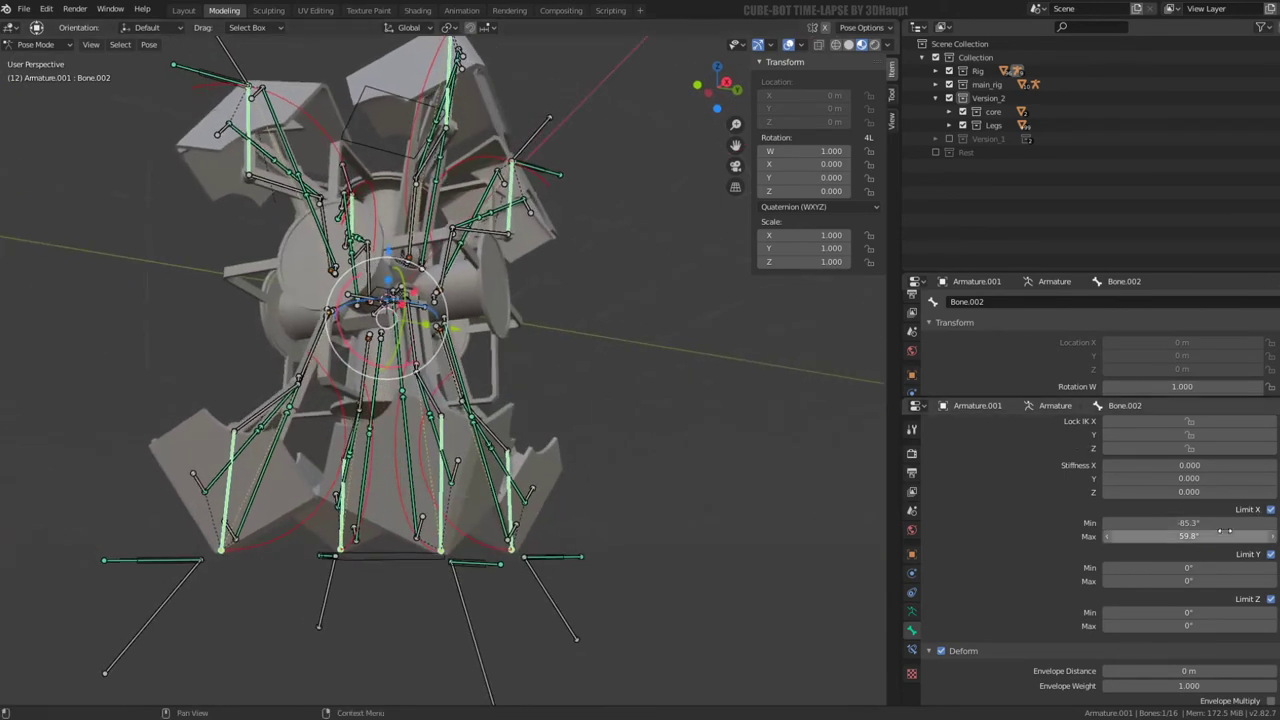
{"action": "left_click", "coordinate": [1271, 510]}
{"action": "left_click", "coordinate": [1271, 510]}
{"action": "left_click", "coordinate": [1271, 510]}
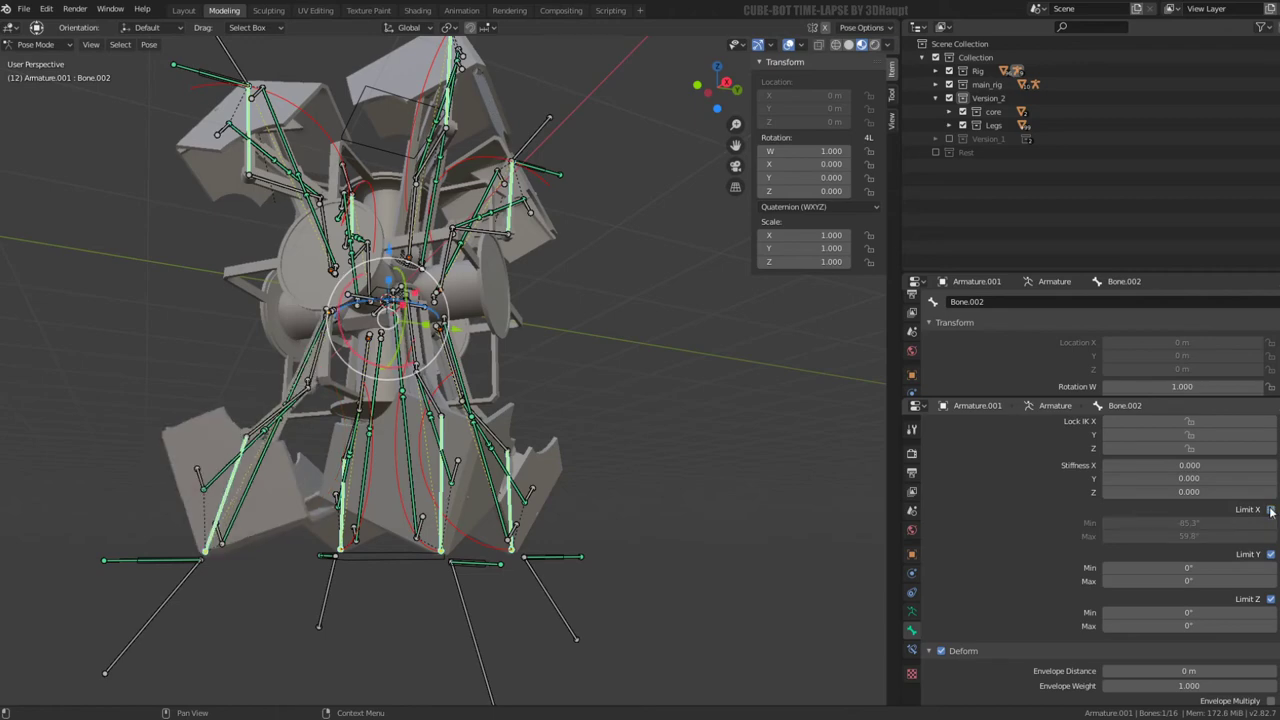
{"action": "left_click", "coordinate": [1271, 510]}
{"action": "left_click", "coordinate": [1271, 510]}
{"action": "scroll", "coordinate": [486, 303], "scroll_direction": "up", "scroll_amount": 5}
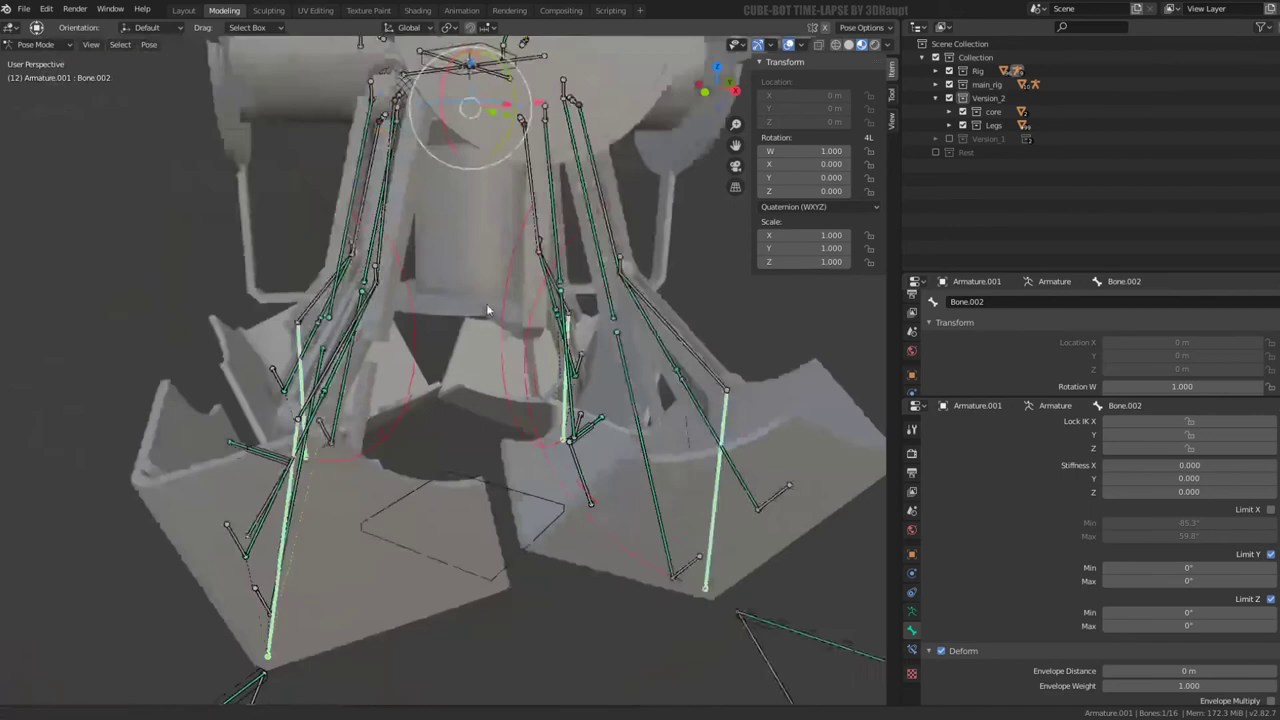
{"action": "mouse_move", "coordinate": [486, 303]}
{"action": "middle_mouse_down"}
{"action": "mouse_move", "coordinate": [538, 342]}
{"action": "mouse_move", "coordinate": [588, 323]}
{"action": "mouse_move", "coordinate": [512, 321]}
{"action": "middle_mouse_up"}
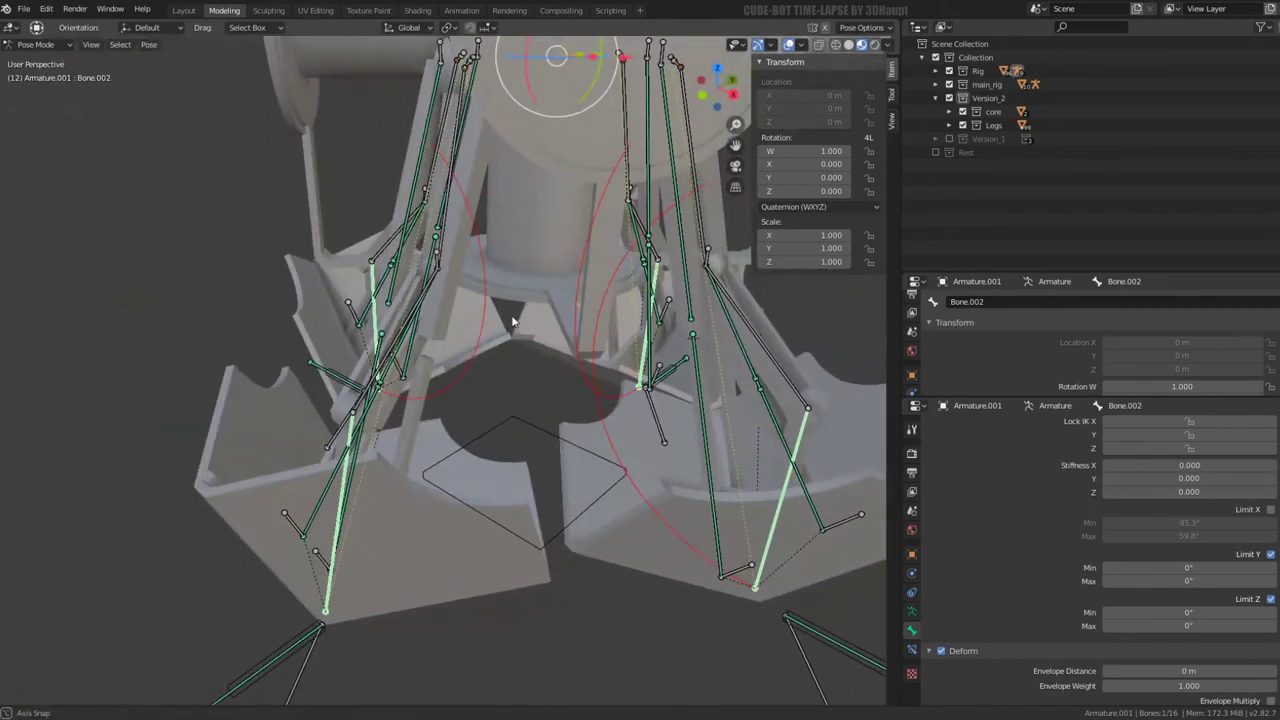
{"action": "left_click", "coordinate": [1272, 510]}
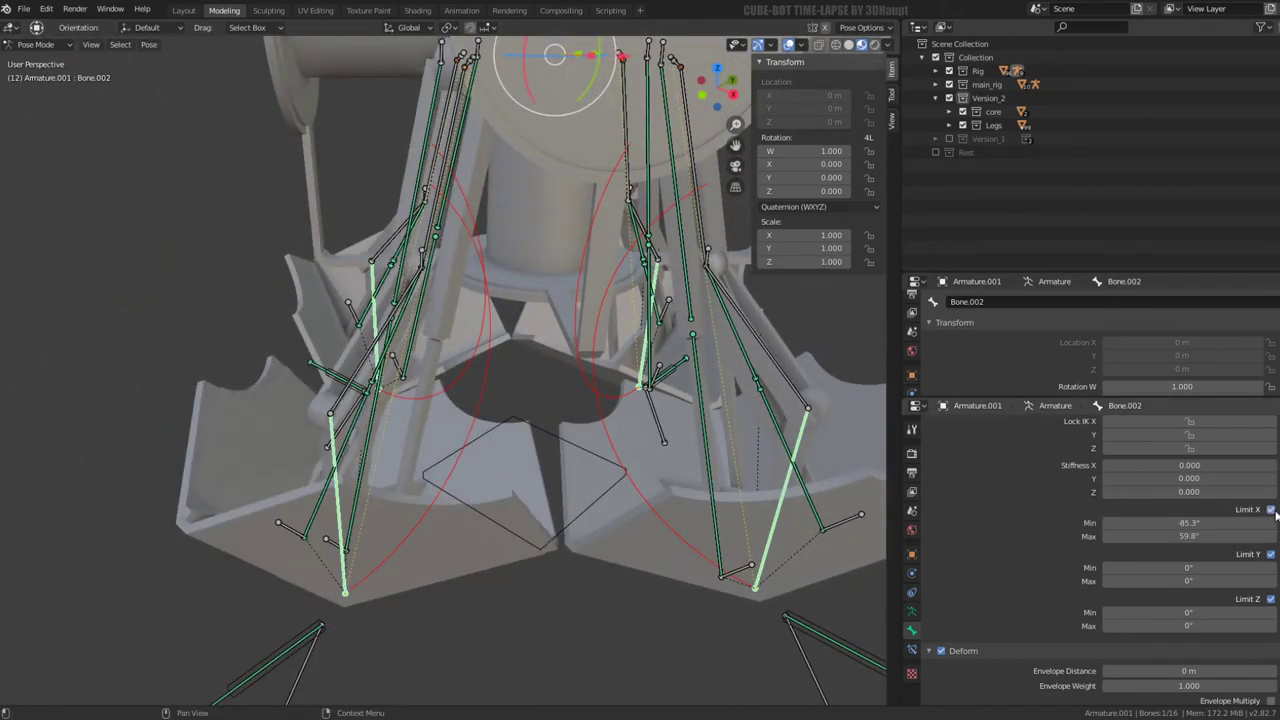
{"action": "left_click", "coordinate": [1272, 510]}
{"action": "left_click", "coordinate": [1272, 510]}
{"action": "left_click", "coordinate": [1272, 510]}
{"action": "left_click", "coordinate": [1272, 510]}
{"action": "middle_click_drag", "start_coordinate": [450, 340], "coordinate": [384, 353]}
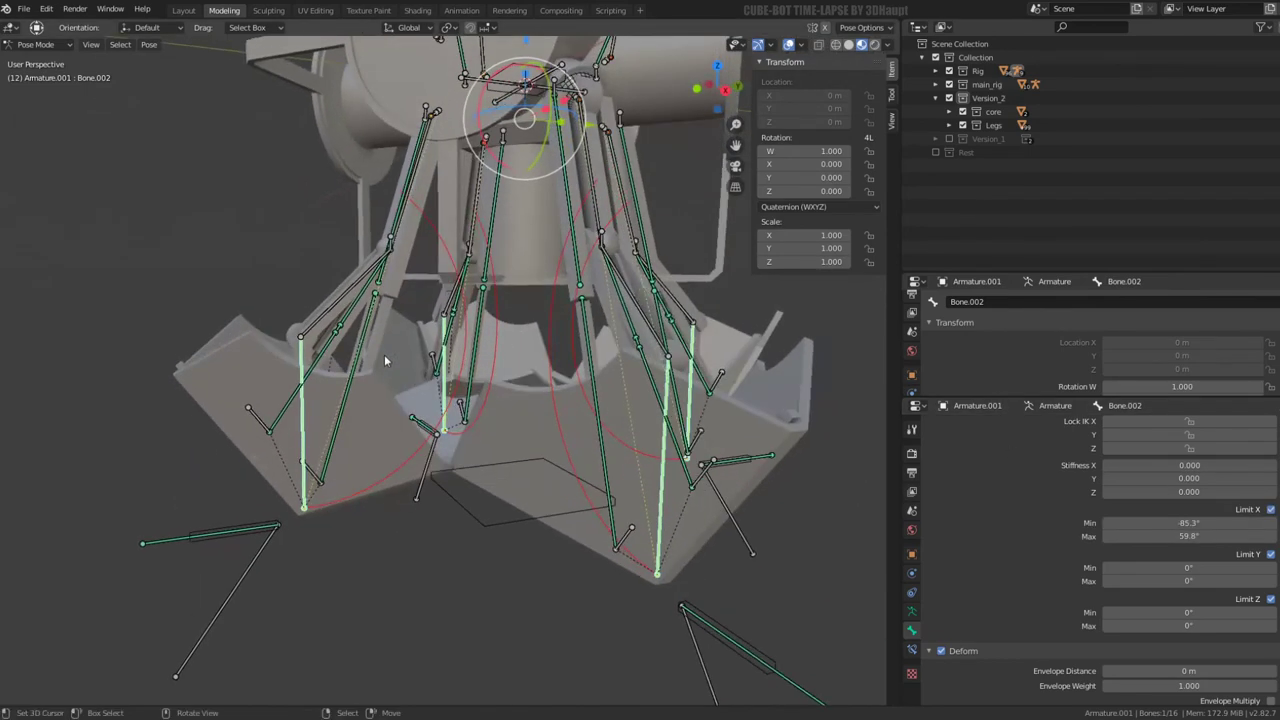
Lower the IK Limit X minimum to -103° and check the leg's wider swing
{"action": "key", "text": "shift"}
{"action": "left_click", "coordinate": [21, 10]}
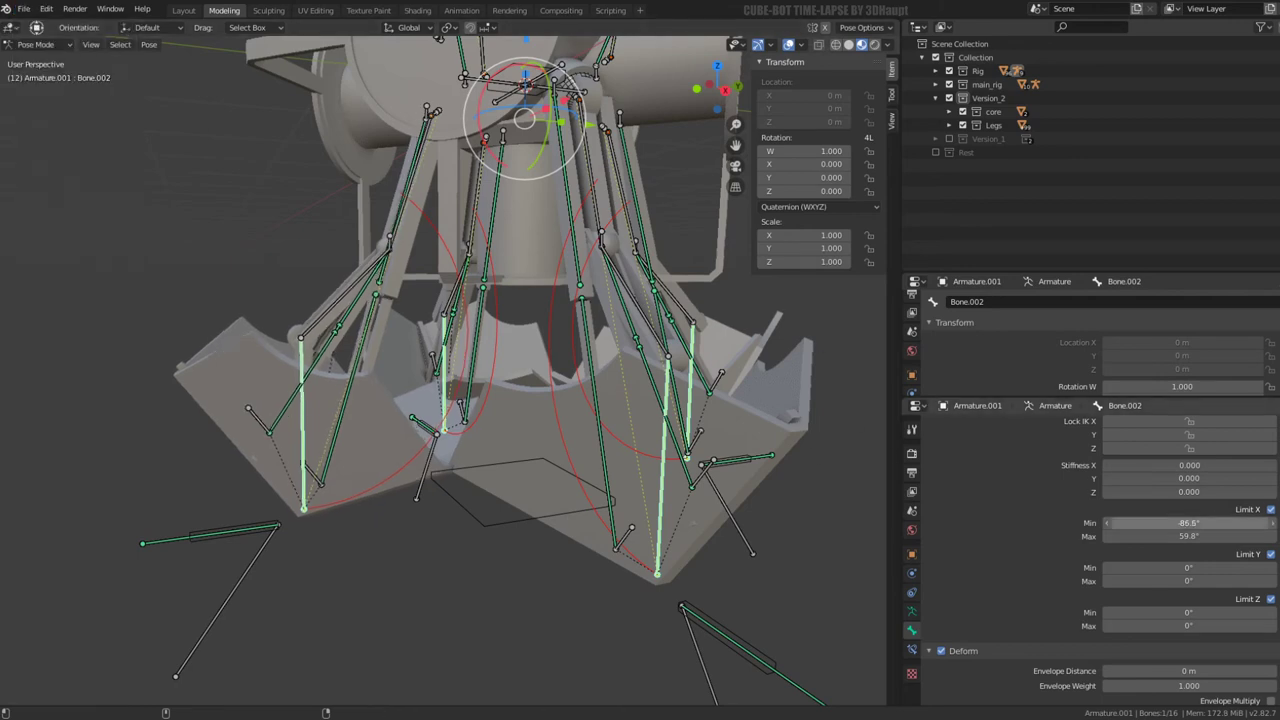
{"action": "left_click_drag", "start_coordinate": [1188, 522], "coordinate": [1178, 522]}
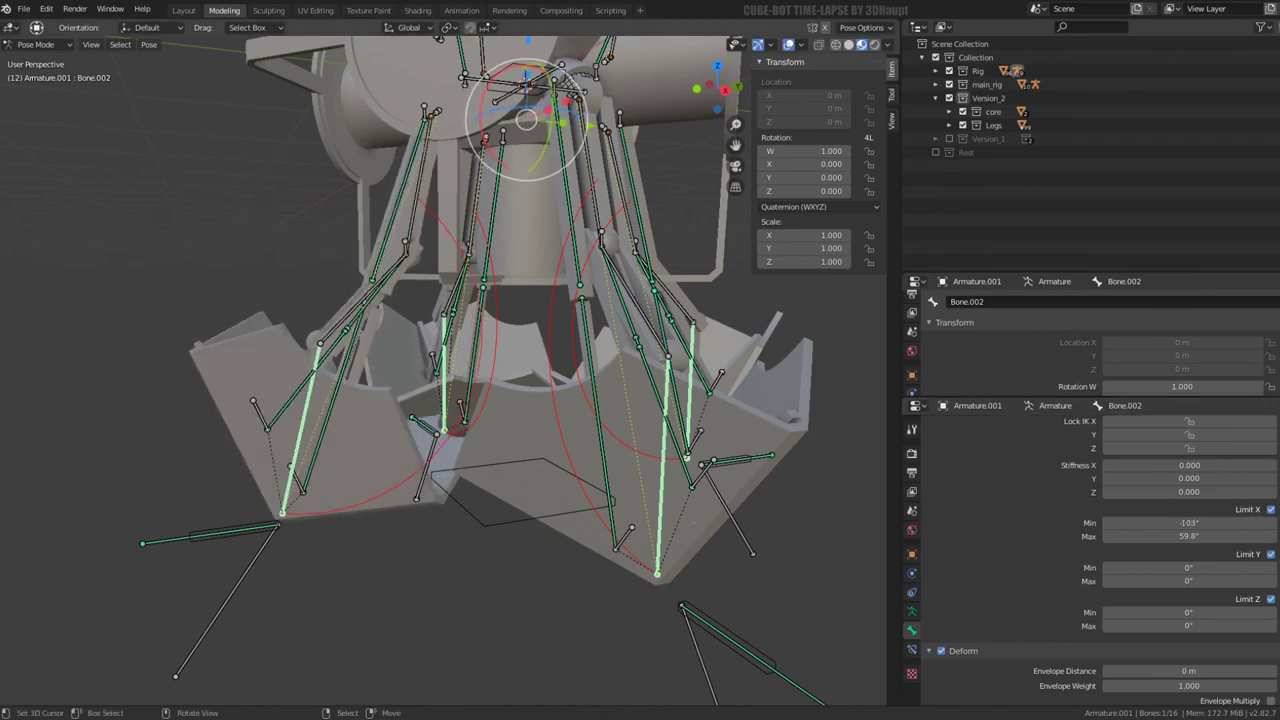
{"action": "middle_click_drag", "start_coordinate": [330, 340], "coordinate": [375, 338]}
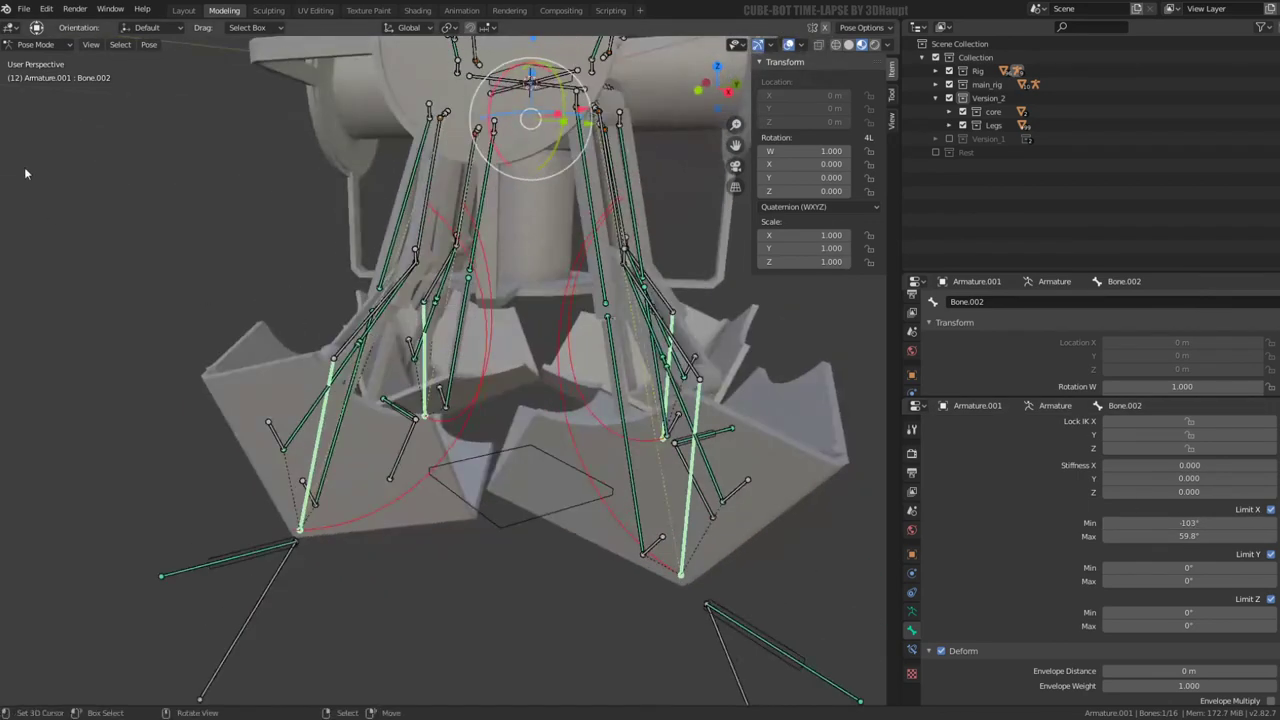
In Object Mode, link object data across the selected leg armatures with Ctrl+L
{"action": "left_click", "coordinate": [34, 61]}
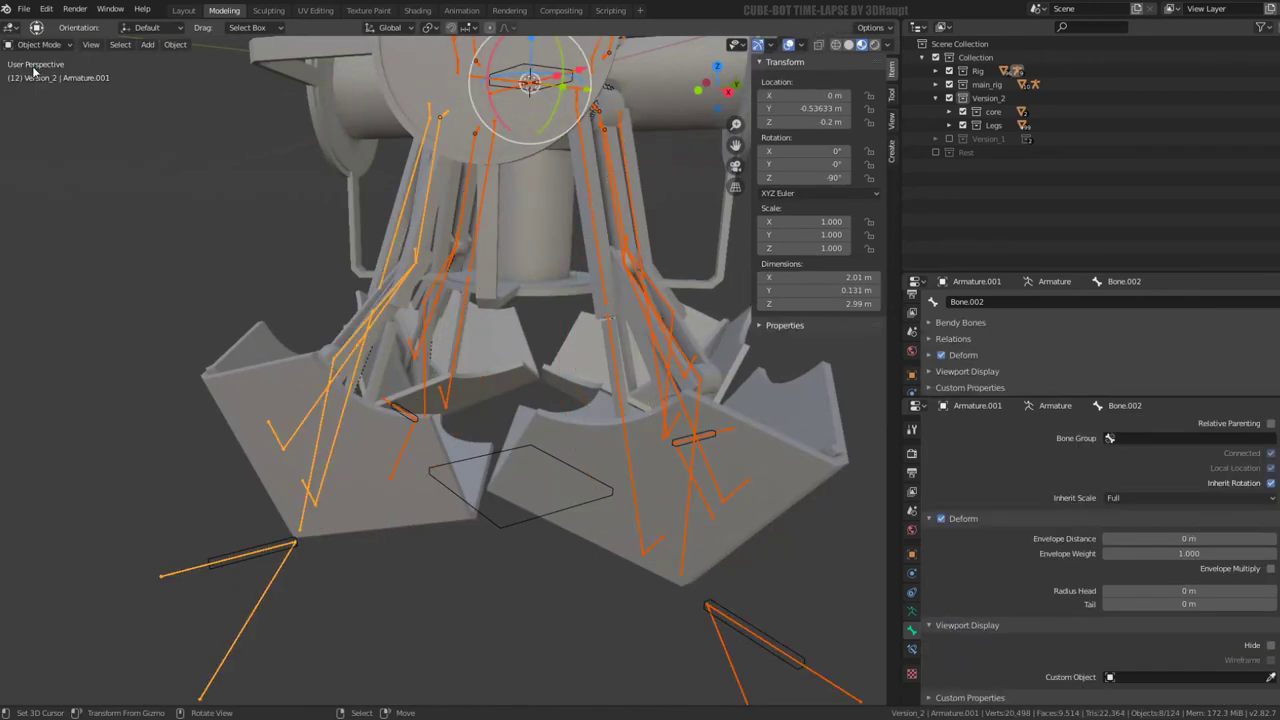
{"action": "key", "text": "ctrl+l"}
{"action": "left_click", "coordinate": [365, 309]}
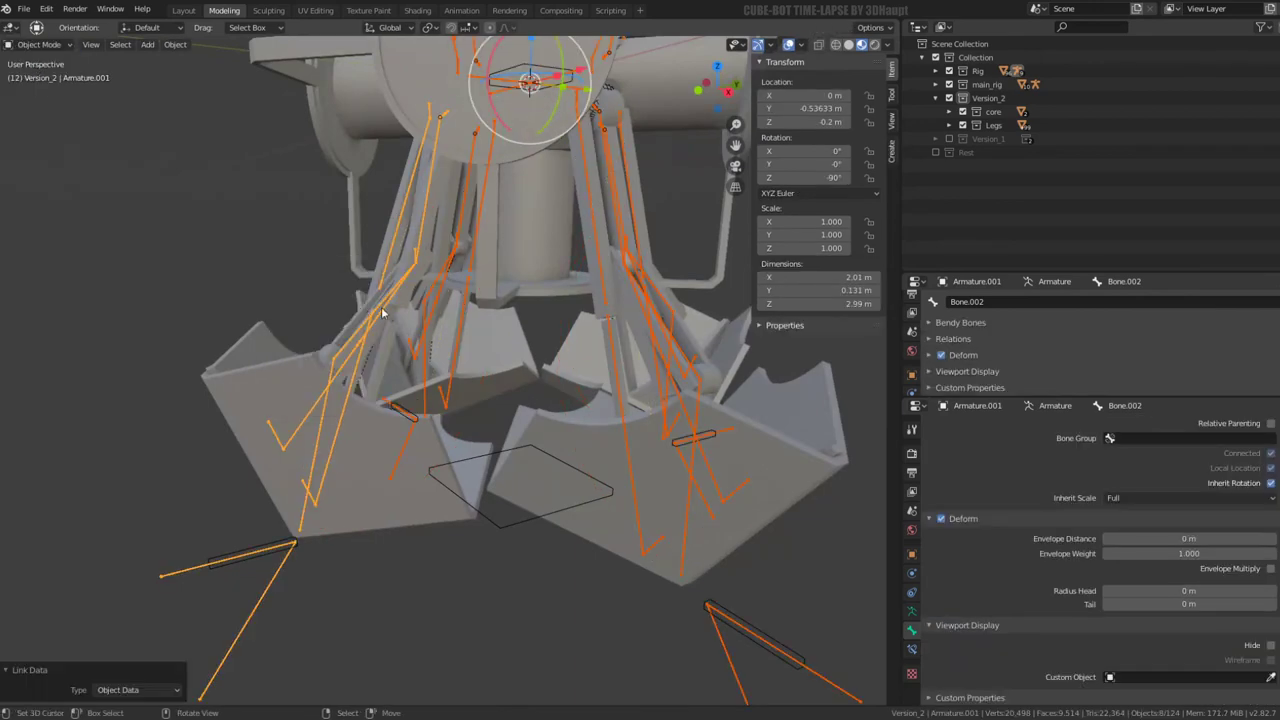
{"action": "mouse_move", "coordinate": [386, 306]}
{"action": "middle_mouse_down"}
{"action": "mouse_move", "coordinate": [367, 286]}
{"action": "mouse_move", "coordinate": [425, 303]}
{"action": "middle_mouse_up"}
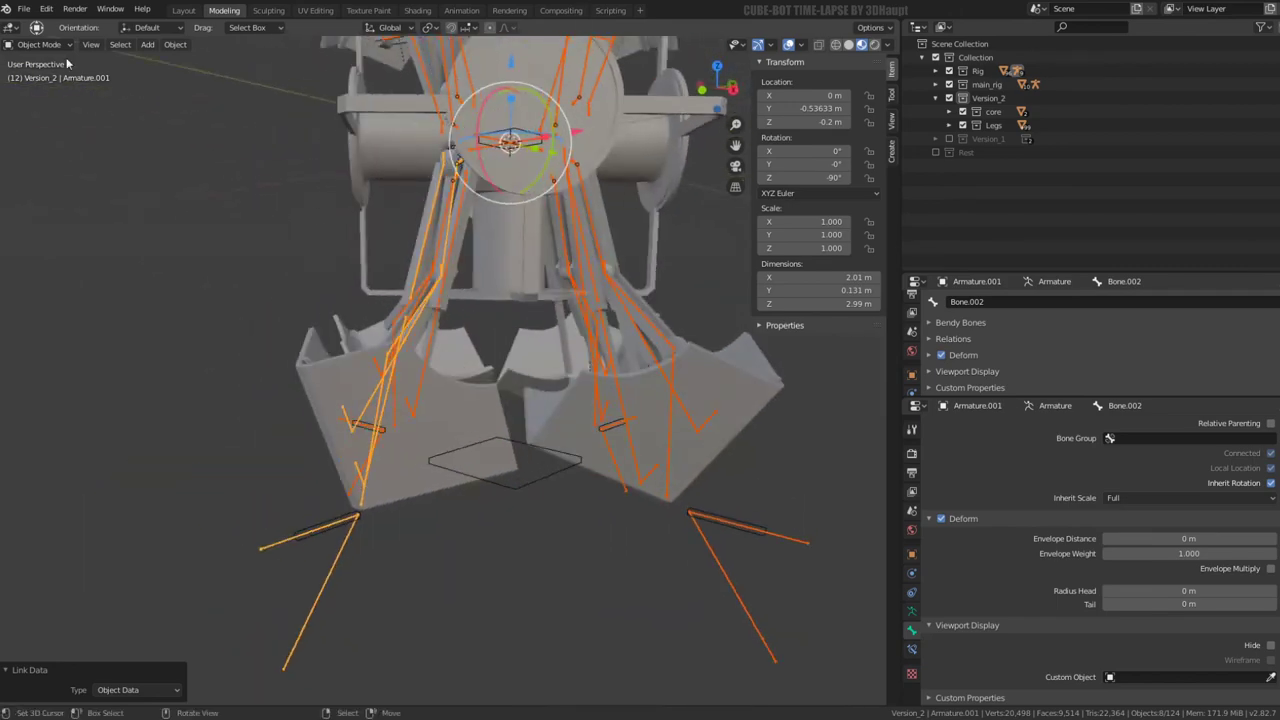
Back in Pose Mode, search for Copy Constraints to Selected Bones
{"action": "left_click", "coordinate": [40, 91]}
{"action": "scroll", "coordinate": [337, 205], "scroll_direction": "up", "scroll_amount": 3}
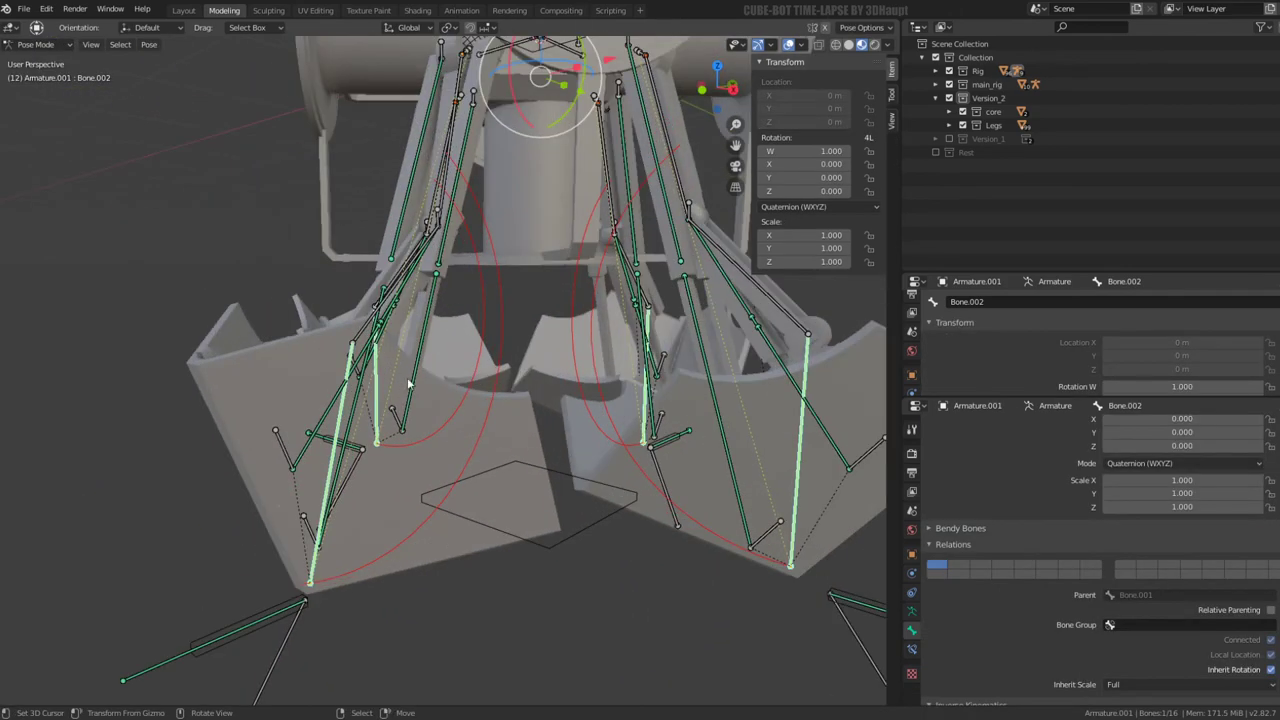
{"action": "middle_click_drag", "start_coordinate": [342, 372], "coordinate": [316, 351]}
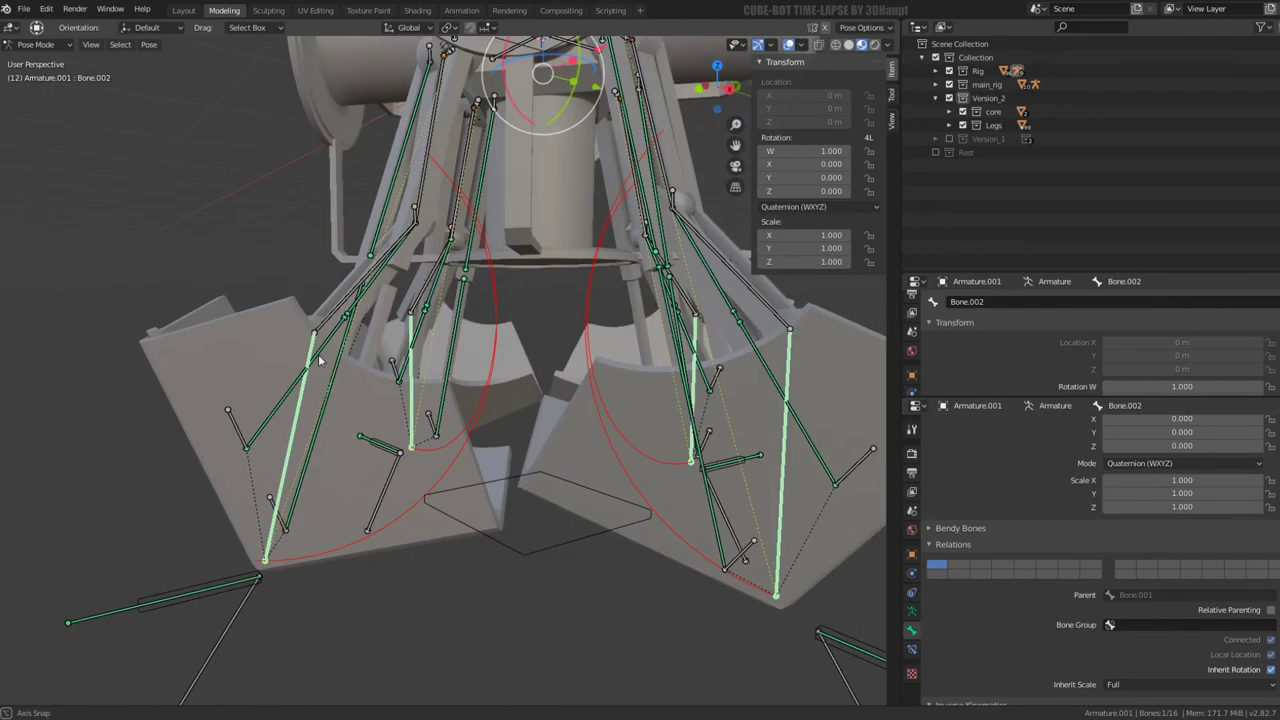
{"action": "scroll", "coordinate": [1228, 524], "scroll_direction": "down", "scroll_amount": 4}
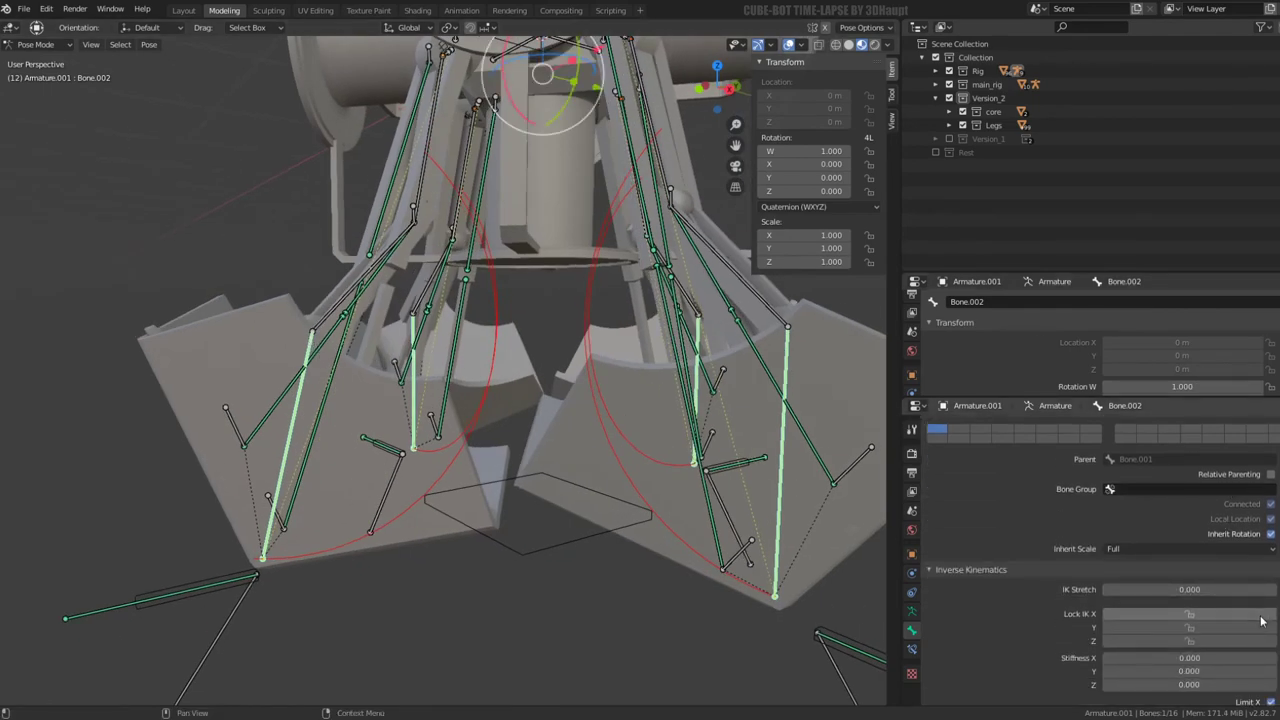
{"action": "scroll", "coordinate": [1200, 578], "scroll_direction": "down", "scroll_amount": 2}
{"action": "scroll", "coordinate": [1170, 571], "scroll_direction": "down", "scroll_amount": 3}
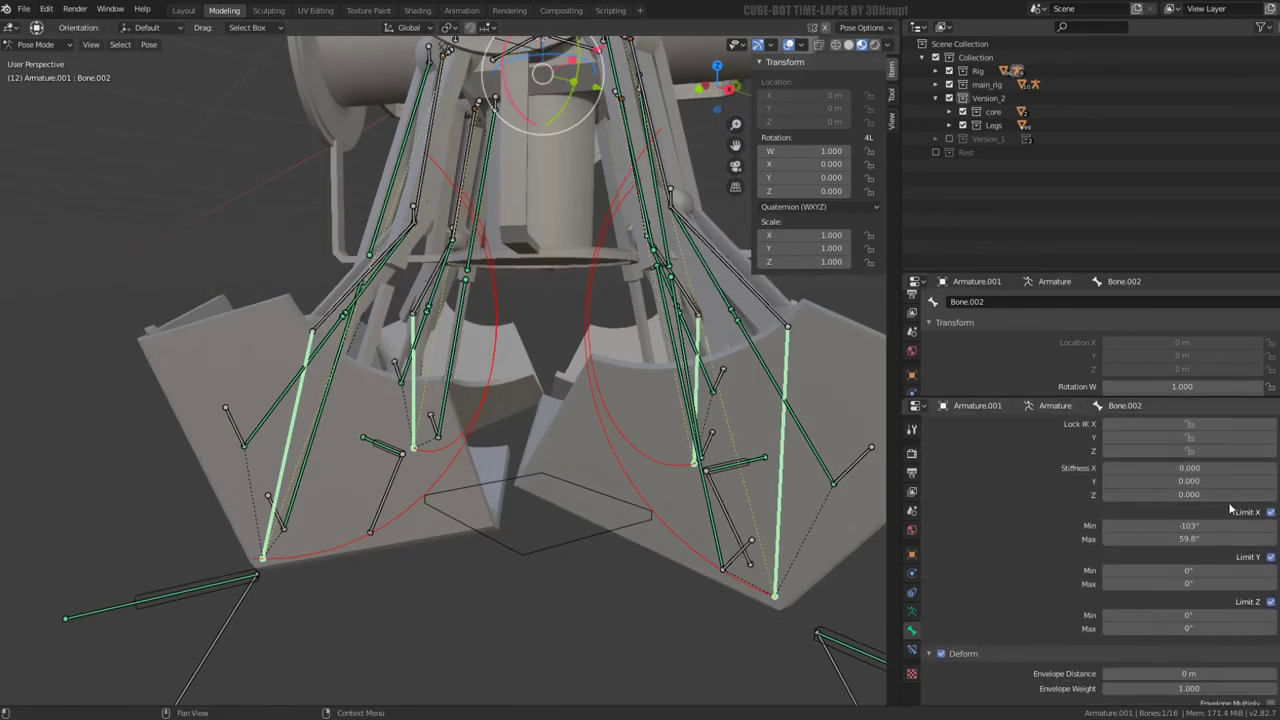
{"action": "scroll", "coordinate": [1242, 613], "scroll_direction": "up", "scroll_amount": 2}
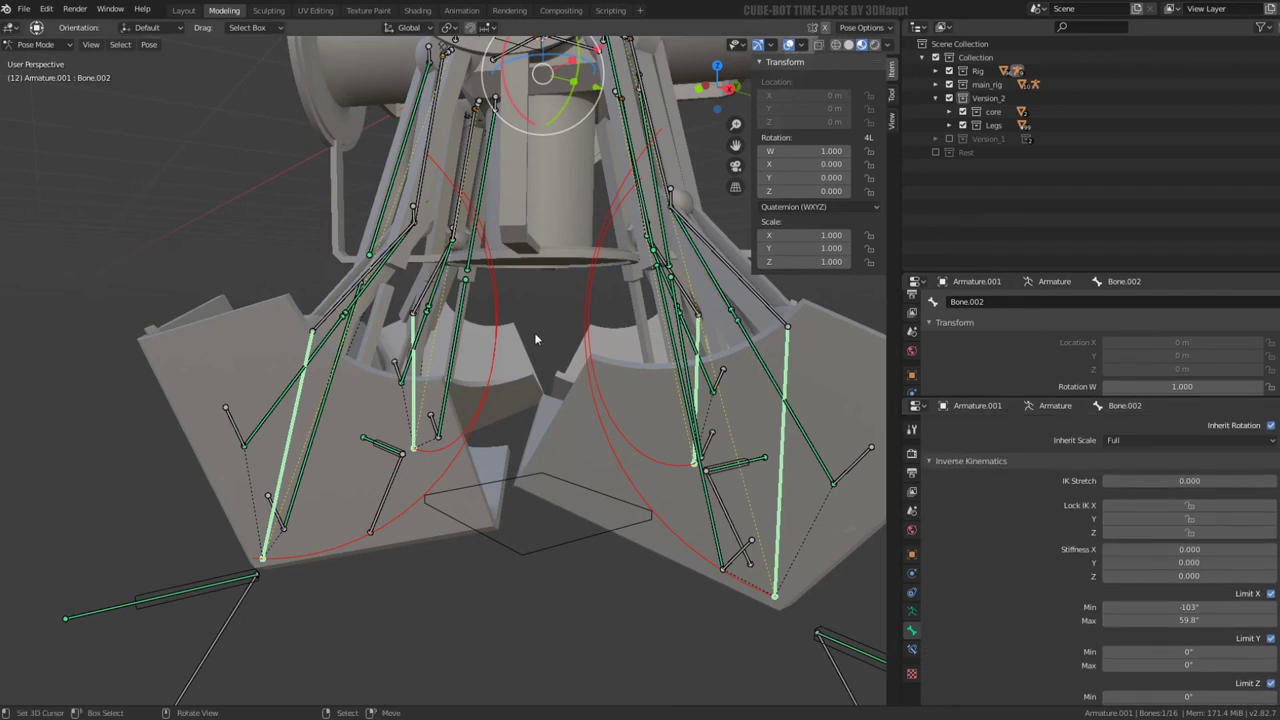
{"action": "key", "text": "F3"}
{"action": "type", "text": "Copy Constraints to Selected Bones"}
{"action": "type", "text": "c"}
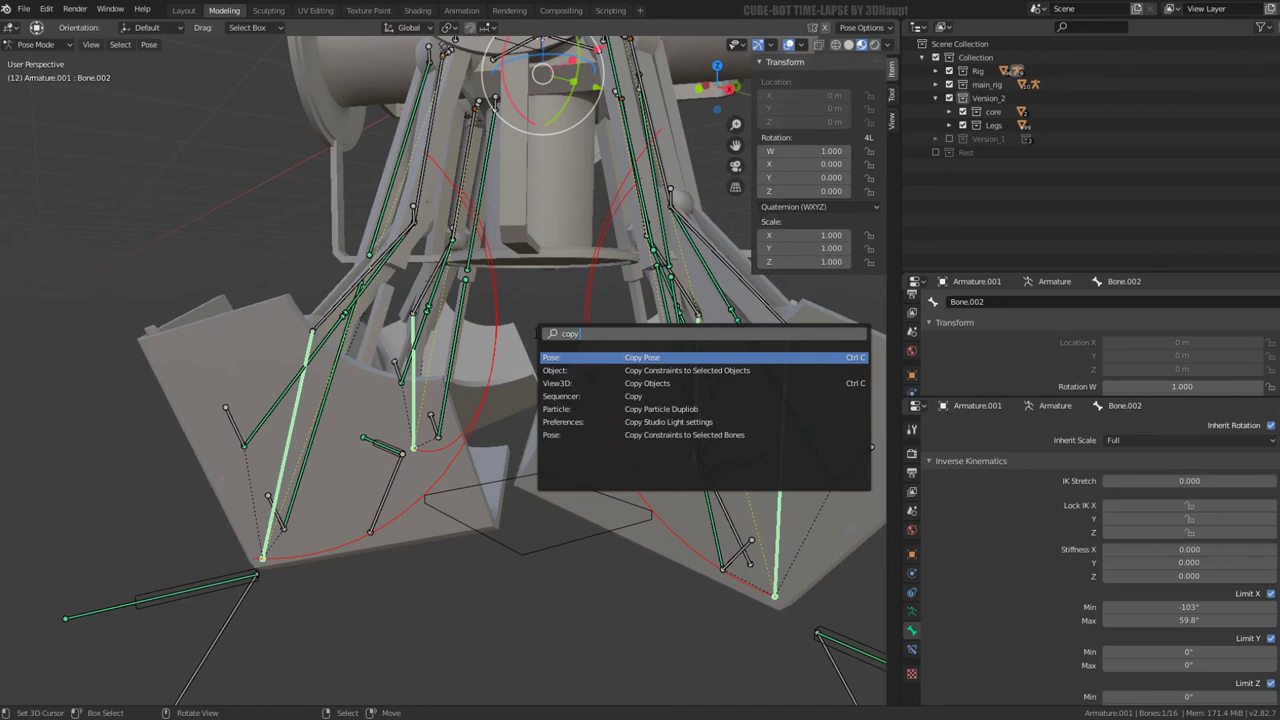
Run the copy command and set Limit X Min to -103° on the other armatures' Bone.002
{"action": "left_click", "coordinate": [684, 435]}
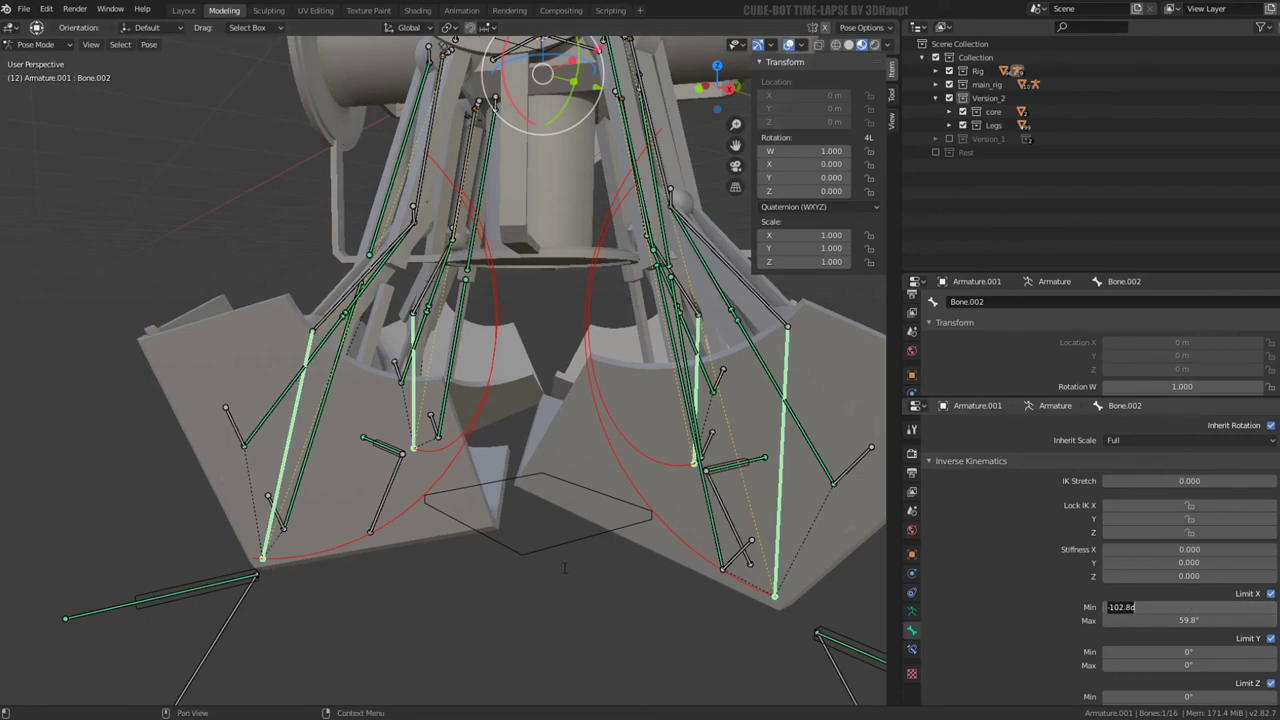
{"action": "key", "text": "Return"}
{"action": "scroll", "coordinate": [600, 520], "scroll_direction": "down", "scroll_amount": 3}
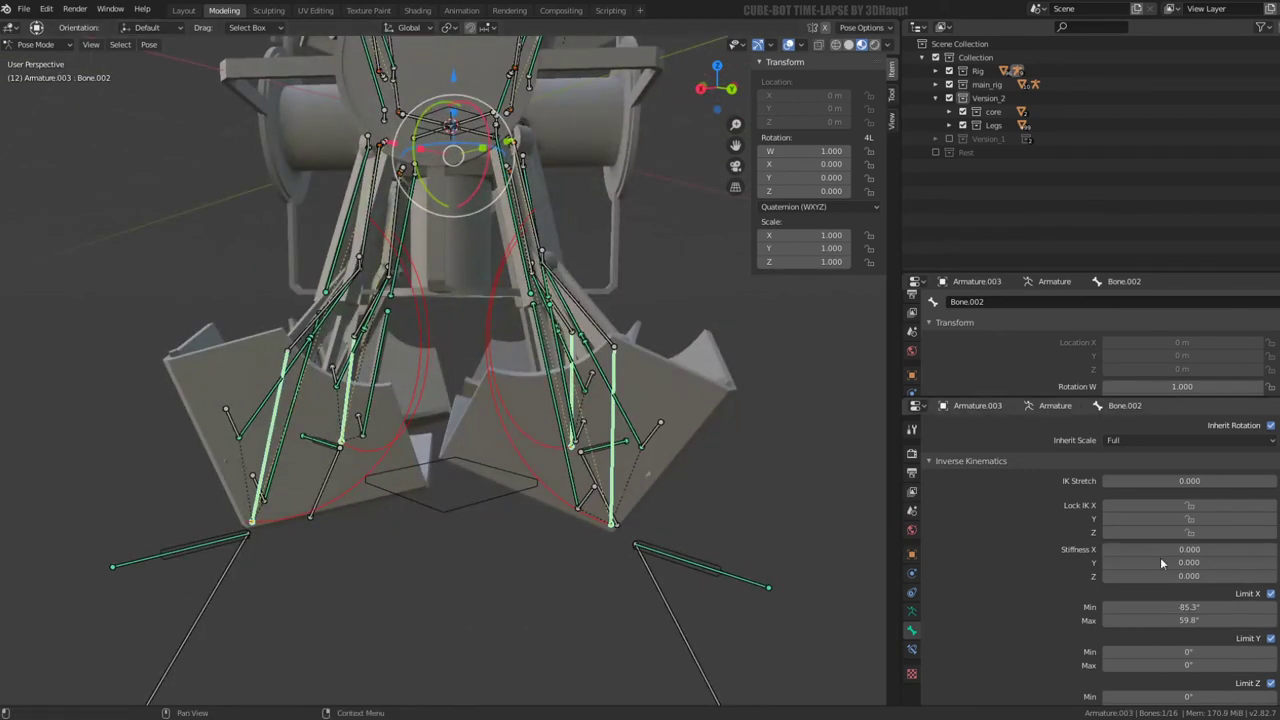
{"action": "left_click_drag", "start_coordinate": [1225, 610], "coordinate": [1195, 610]}
{"action": "middle_click_drag", "start_coordinate": [782, 429], "coordinate": [650, 425]}
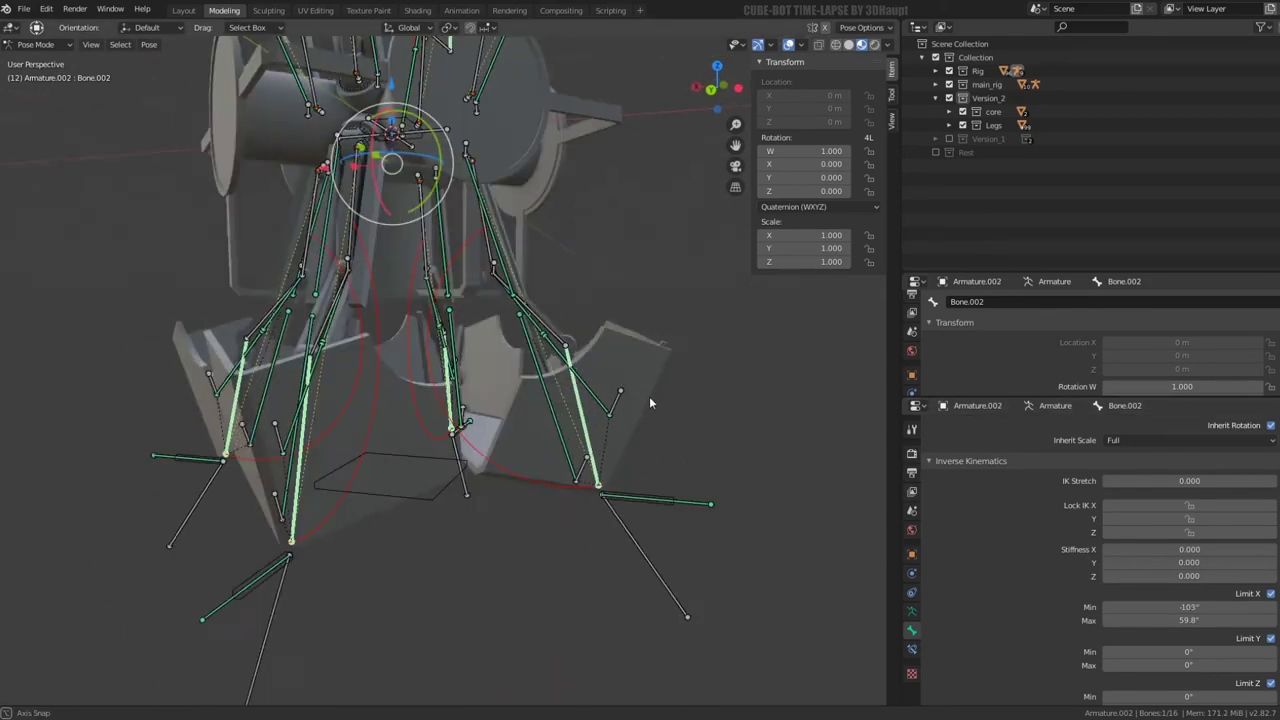
{"action": "middle_click_drag", "start_coordinate": [502, 405], "coordinate": [472, 437]}
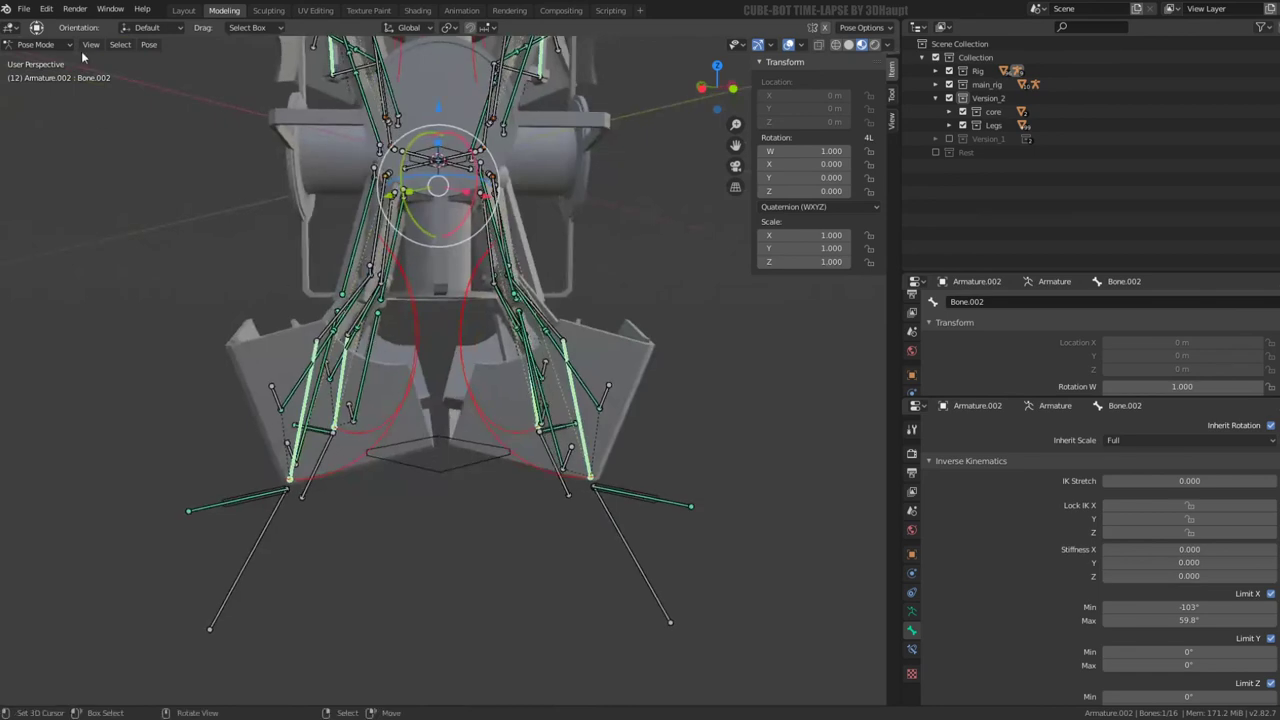
{"action": "left_click", "coordinate": [46, 60]}
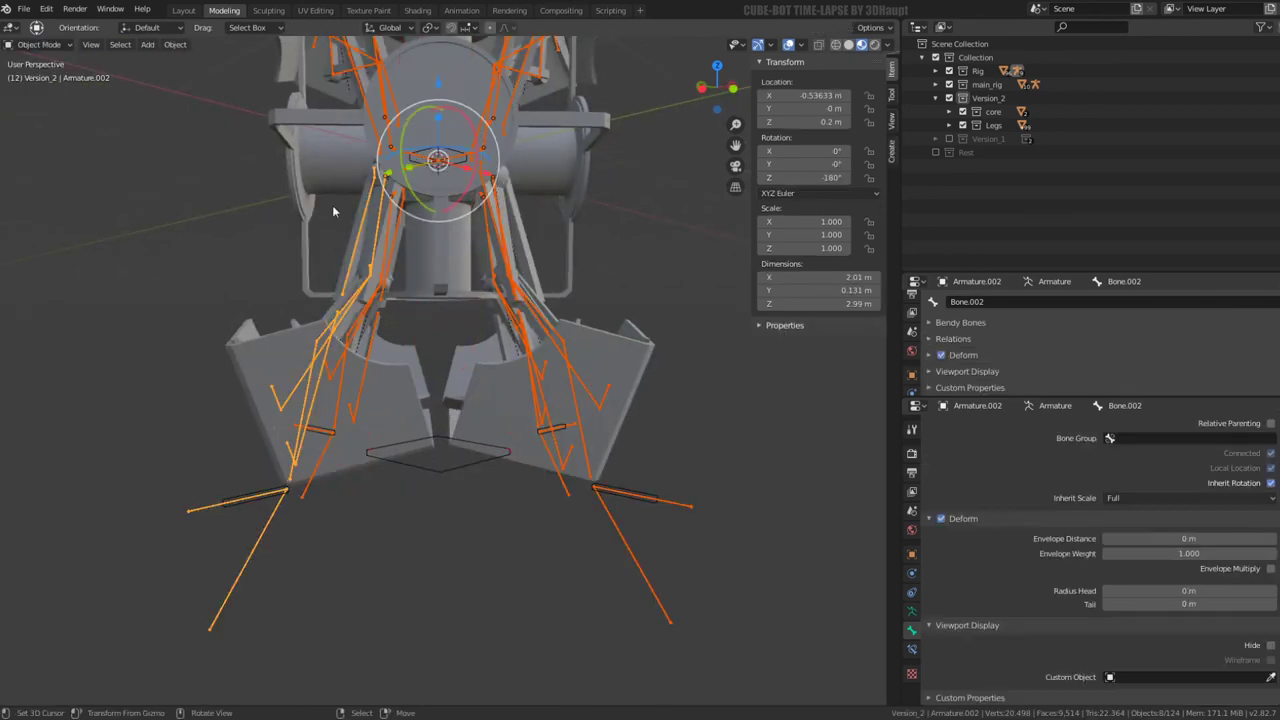
Select the square foot control armature in Pose Mode and slide it toward the body
{"action": "left_click", "coordinate": [475, 476]}
{"action": "left_click", "coordinate": [57, 92]}
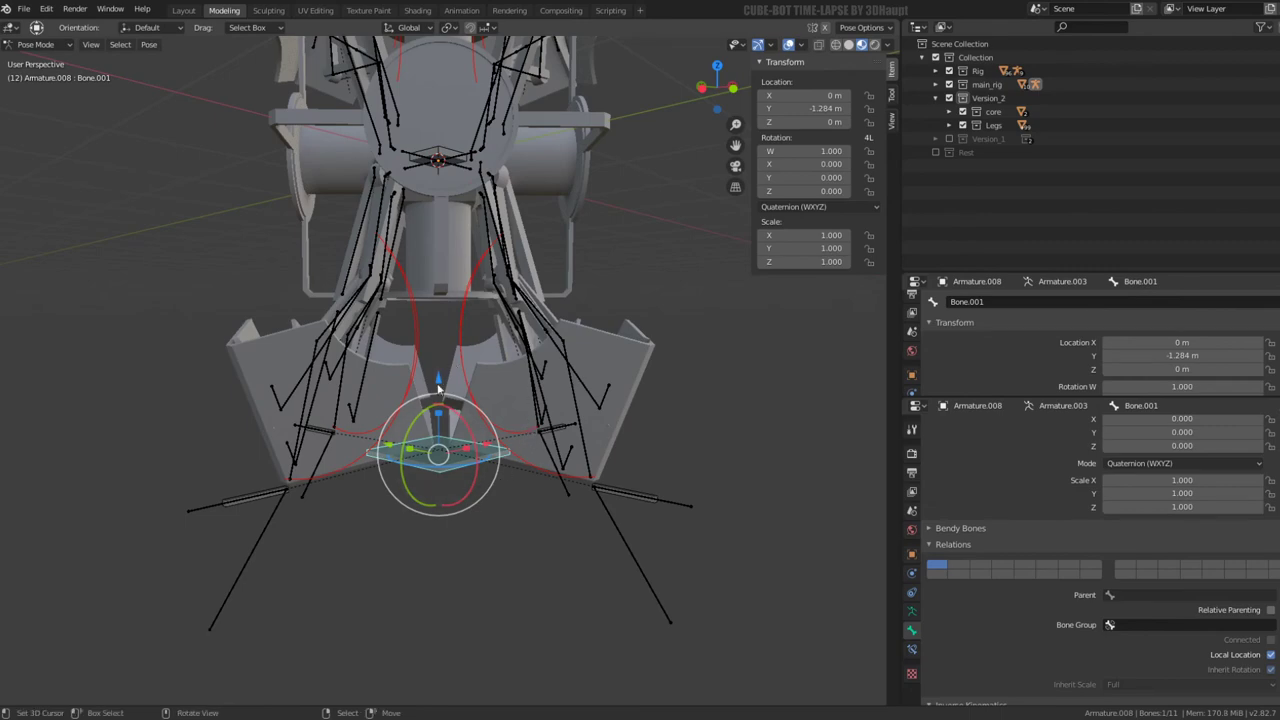
{"action": "left_click_drag", "start_coordinate": [438, 386], "coordinate": [443, 276]}
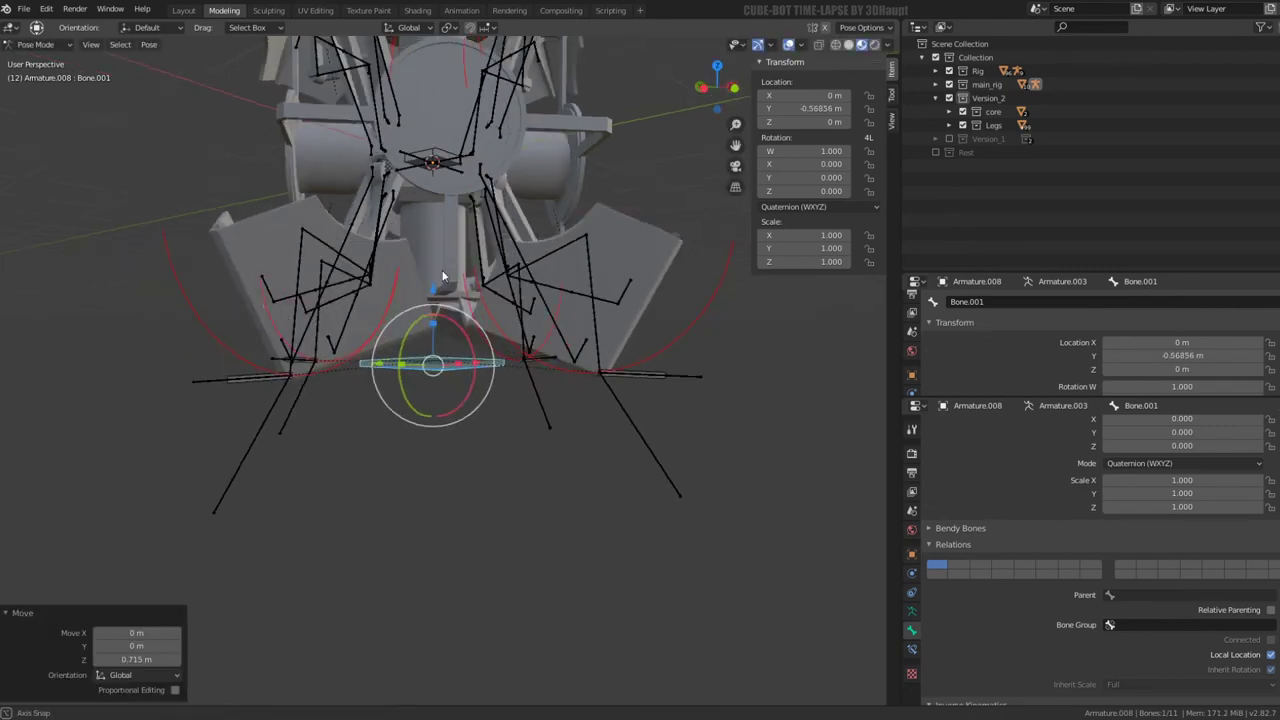
{"action": "mouse_move", "coordinate": [443, 276]}
{"action": "middle_mouse_down"}
{"action": "mouse_move", "coordinate": [591, 271]}
{"action": "mouse_move", "coordinate": [585, 313]}
{"action": "middle_mouse_up"}
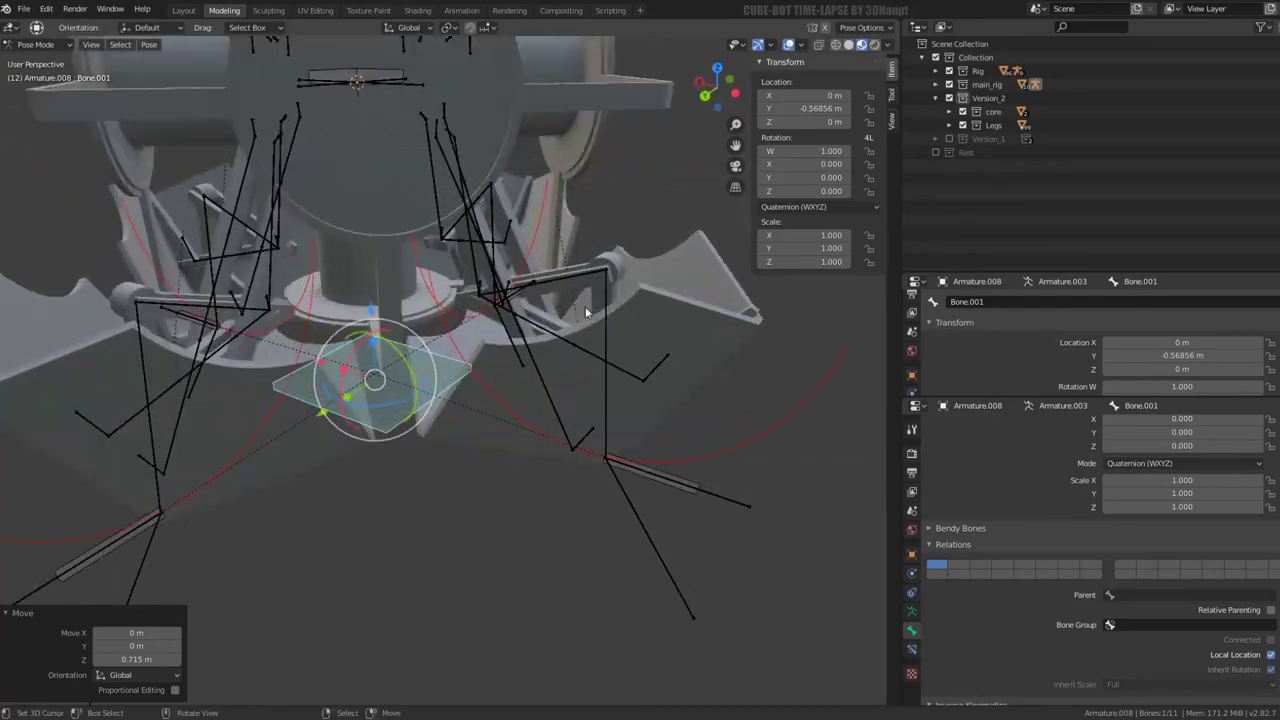
{"action": "left_click_drag", "start_coordinate": [380, 329], "coordinate": [411, 288]}
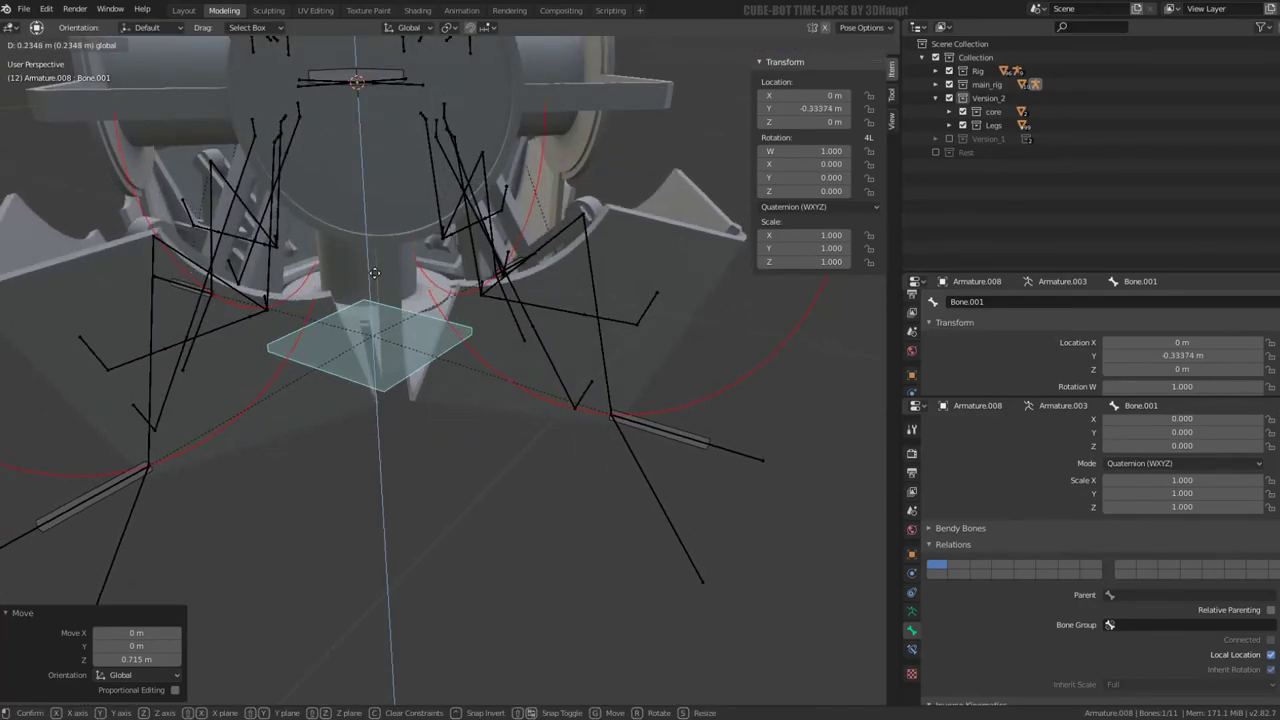
{"action": "mouse_move", "coordinate": [411, 288]}
{"action": "middle_mouse_down"}
{"action": "mouse_move", "coordinate": [504, 233]}
{"action": "mouse_move", "coordinate": [521, 195]}
{"action": "mouse_move", "coordinate": [388, 347]}
{"action": "mouse_move", "coordinate": [329, 337]}
{"action": "mouse_move", "coordinate": [371, 229]}
{"action": "mouse_move", "coordinate": [515, 176]}
{"action": "mouse_move", "coordinate": [551, 371]}
{"action": "mouse_move", "coordinate": [599, 332]}
{"action": "mouse_move", "coordinate": [531, 246]}
{"action": "mouse_move", "coordinate": [577, 254]}
{"action": "mouse_move", "coordinate": [573, 466]}
{"action": "middle_mouse_up"}
In a maximized view, move the foot control up 0.283 m, then clear its location to 0
{"action": "key", "text": "ctrl+space"}
{"action": "key", "text": "g"}
{"action": "key", "text": "z"}
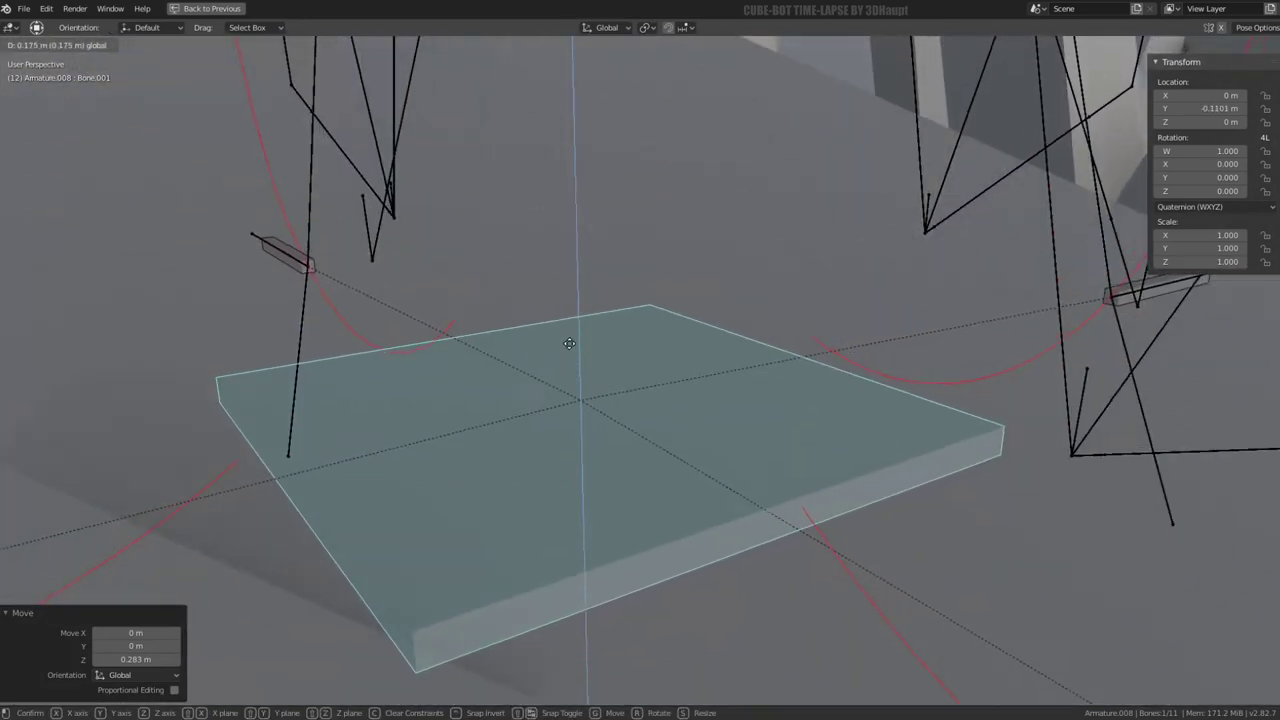
{"action": "left_click", "coordinate": [569, 343]}
{"action": "scroll", "coordinate": [569, 340], "scroll_direction": "down", "scroll_amount": 2}
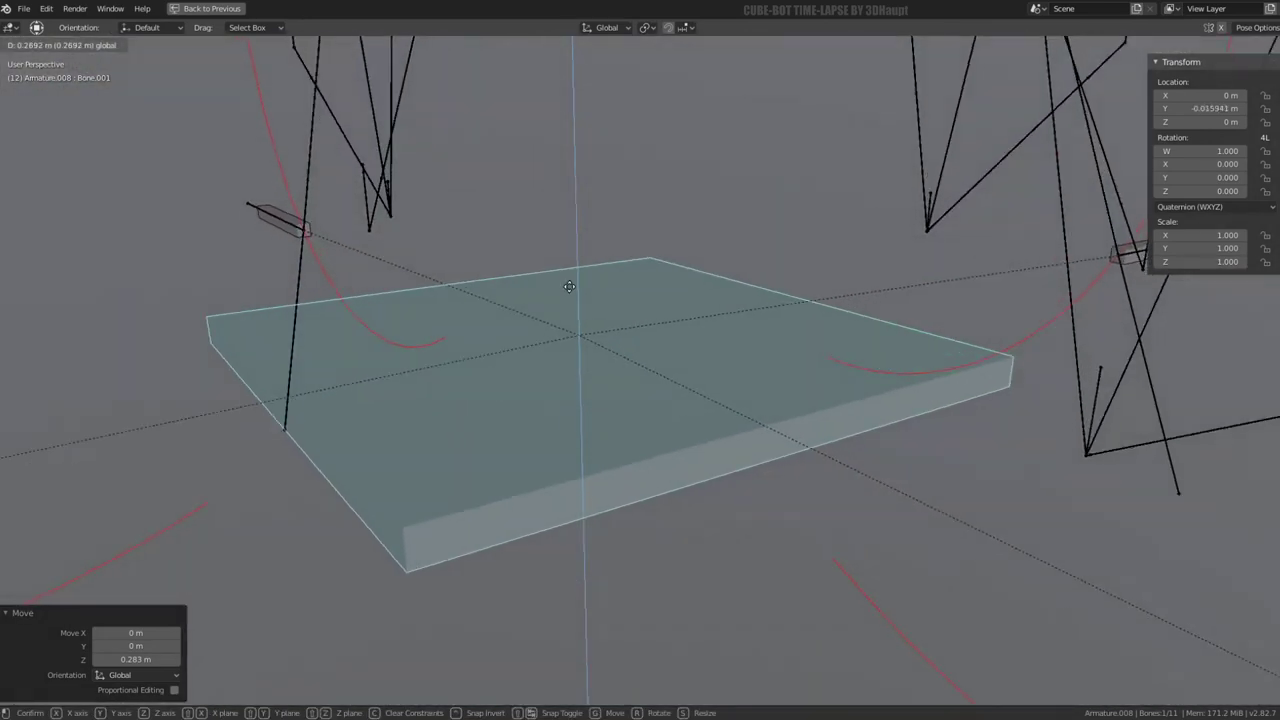
{"action": "scroll", "coordinate": [568, 301], "scroll_direction": "down", "scroll_amount": 5}
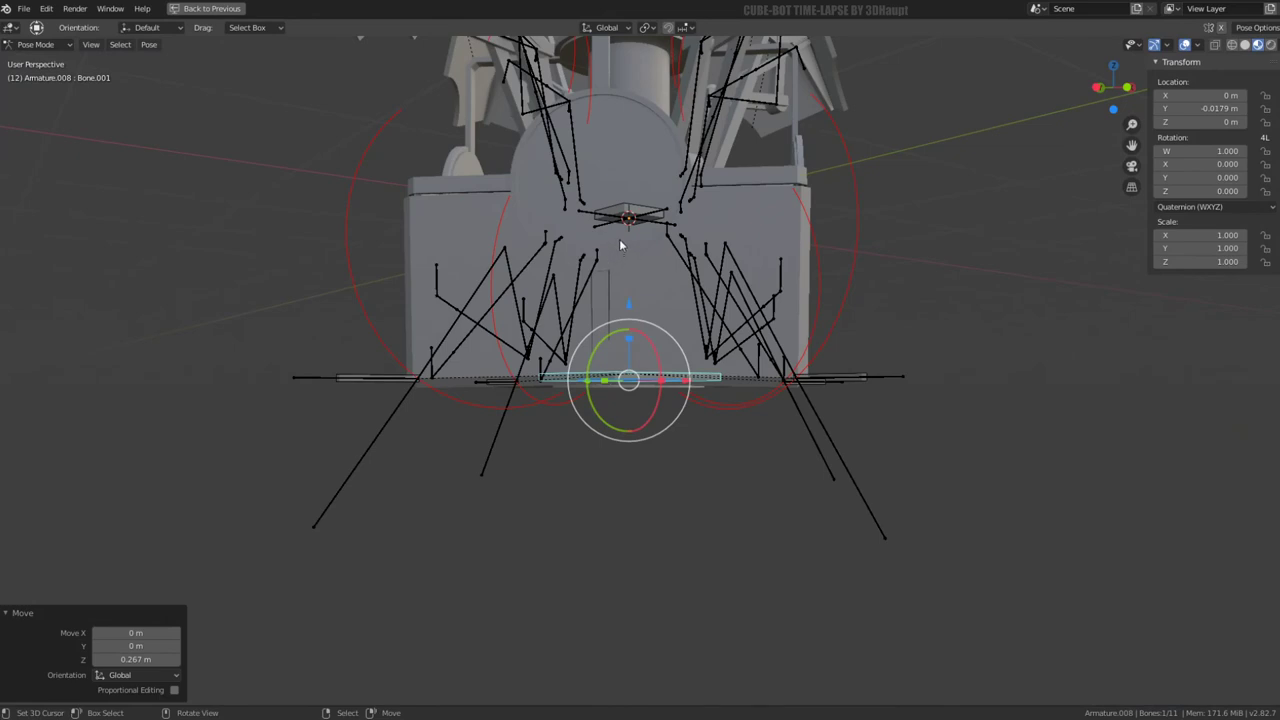
{"action": "key", "text": "alt+g"}
Cancel a trial body-control move and restore the normal editor layout
{"action": "key", "text": "g"}
{"action": "right_click", "coordinate": [650, 216]}
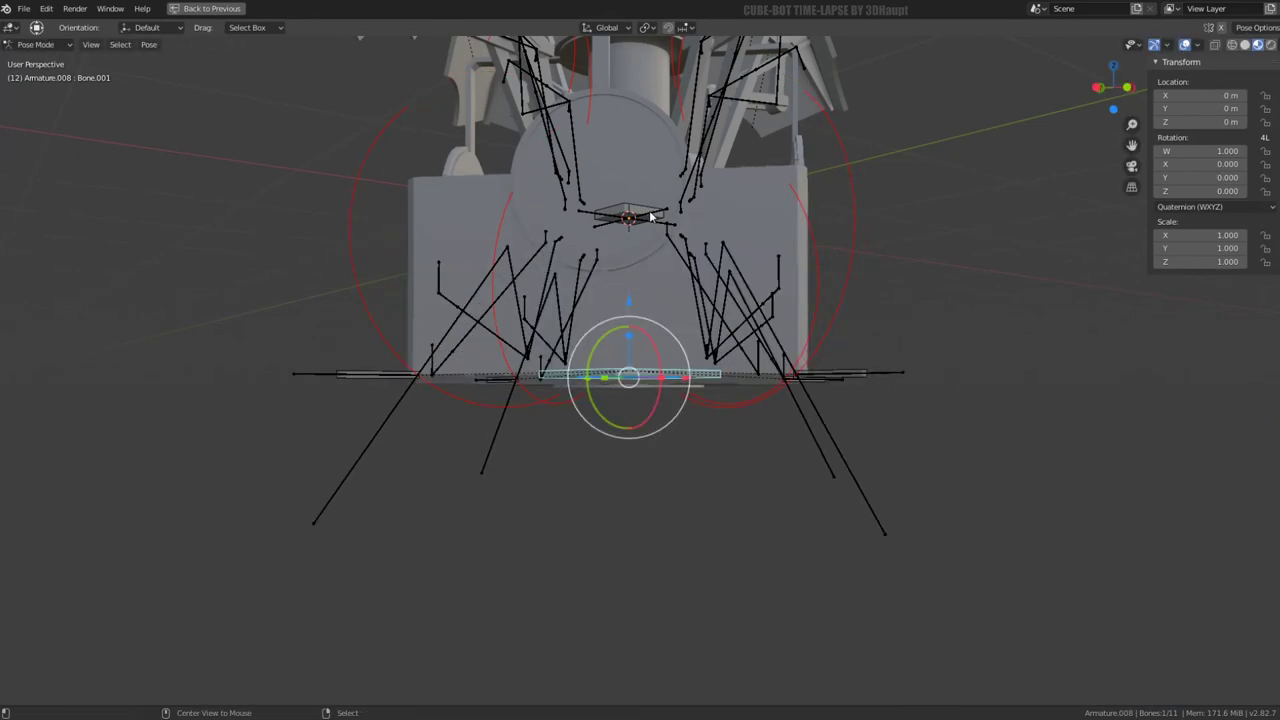
{"action": "middle_click_drag", "start_coordinate": [650, 216], "coordinate": [662, 280]}
{"action": "scroll", "coordinate": [667, 409], "scroll_direction": "up", "scroll_amount": 3}
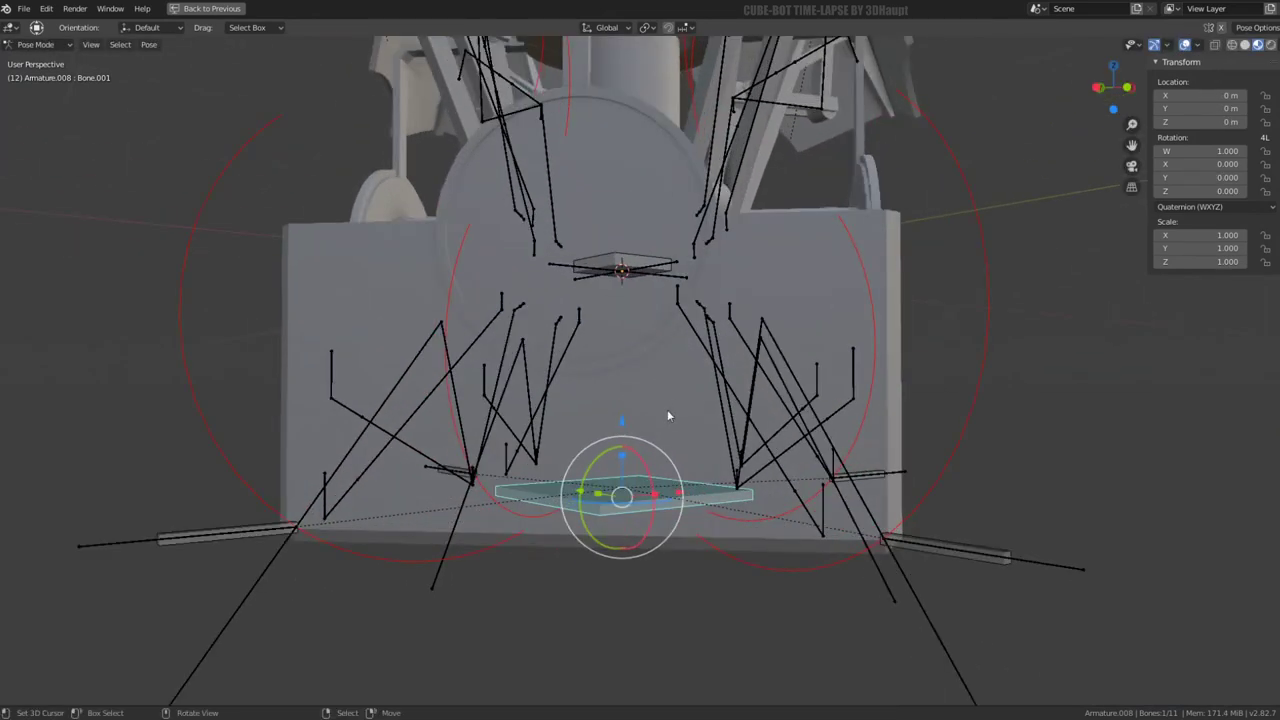
{"action": "scroll", "coordinate": [657, 420], "scroll_direction": "down", "scroll_amount": 4}
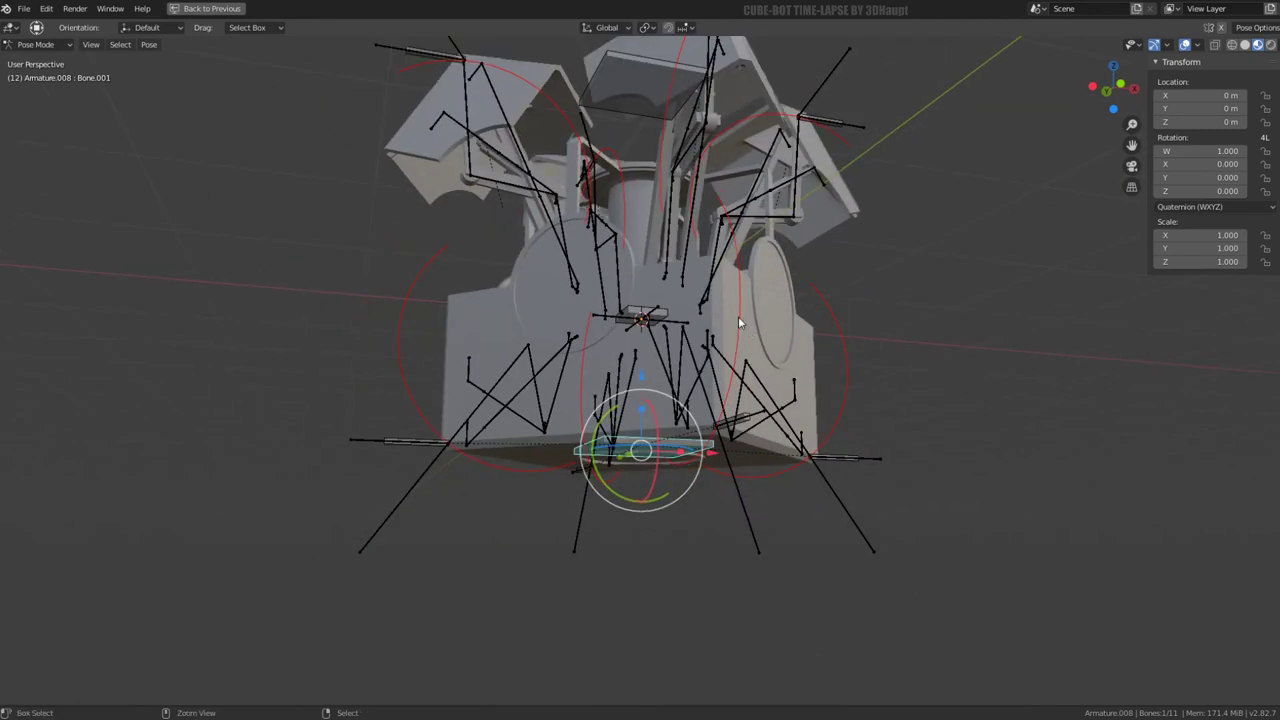
{"action": "key", "text": "ctrl+space"}
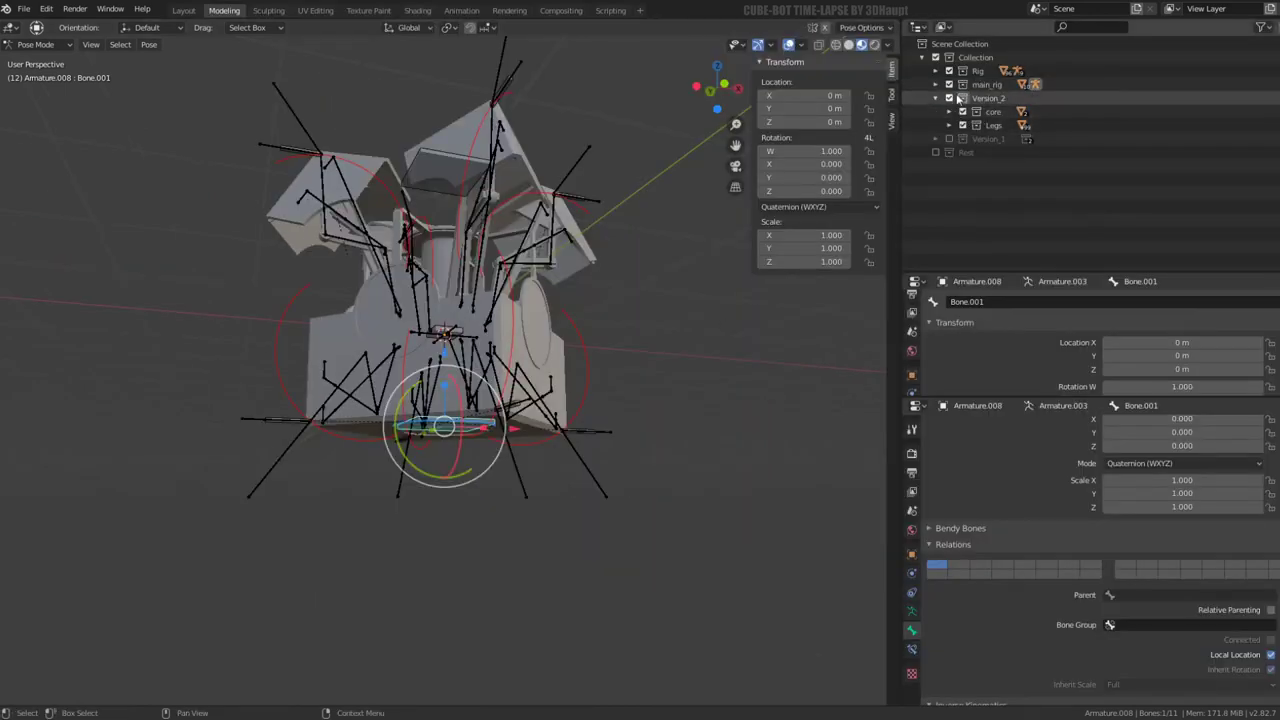
Lower the body control vertically in a maximized view so the shell unfolds
{"action": "key", "text": "ctrl+space"}
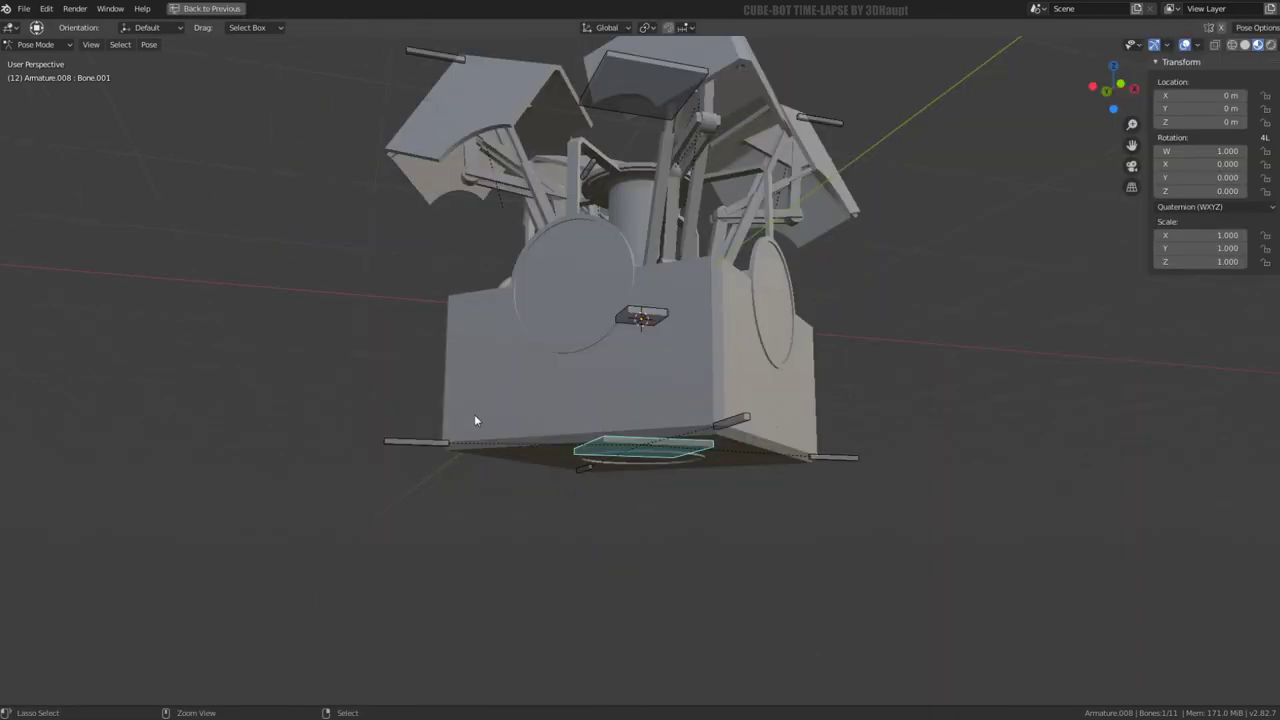
{"action": "scroll", "coordinate": [652, 389], "scroll_direction": "up", "scroll_amount": 3}
{"action": "key", "text": "g"}
{"action": "key", "text": "z"}
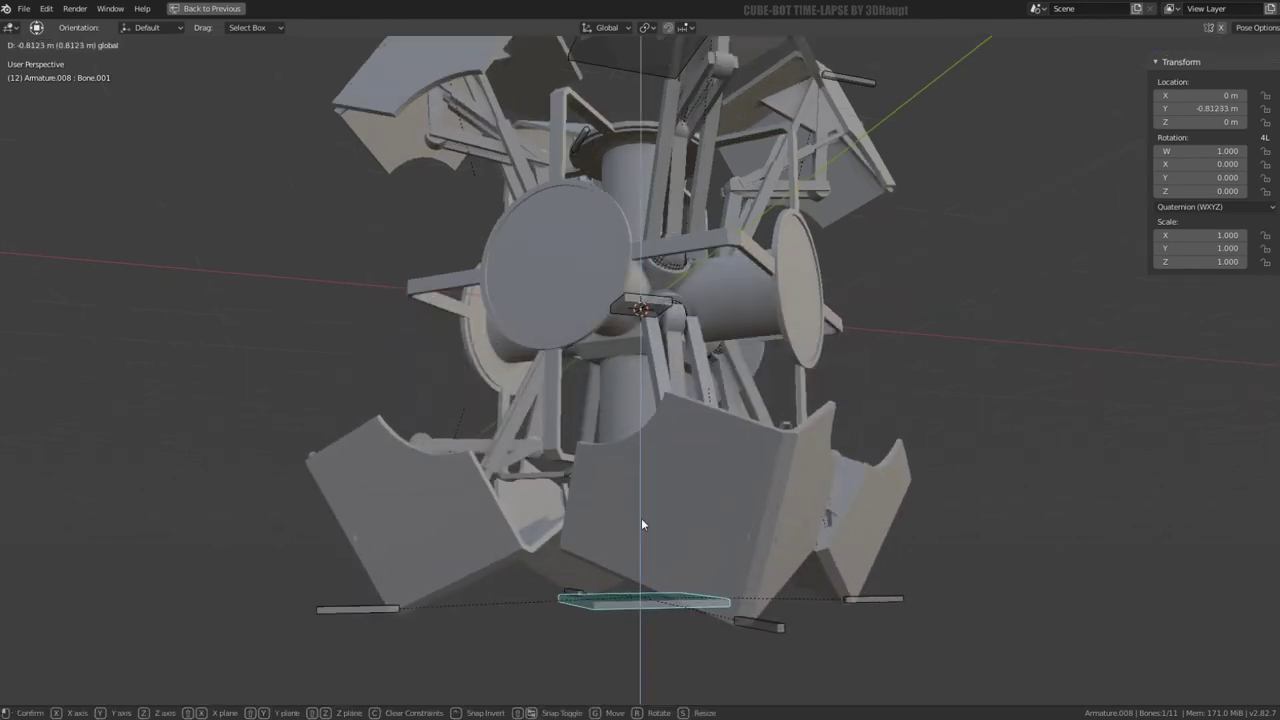
{"action": "left_click", "coordinate": [641, 518]}
{"action": "mouse_move", "coordinate": [641, 518]}
{"action": "middle_mouse_down"}
{"action": "mouse_move", "coordinate": [583, 387]}
{"action": "mouse_move", "coordinate": [545, 535]}
{"action": "middle_mouse_up"}
Trial-move the lower-left and front foot controls, cancelling each move
{"action": "left_click", "coordinate": [425, 622]}
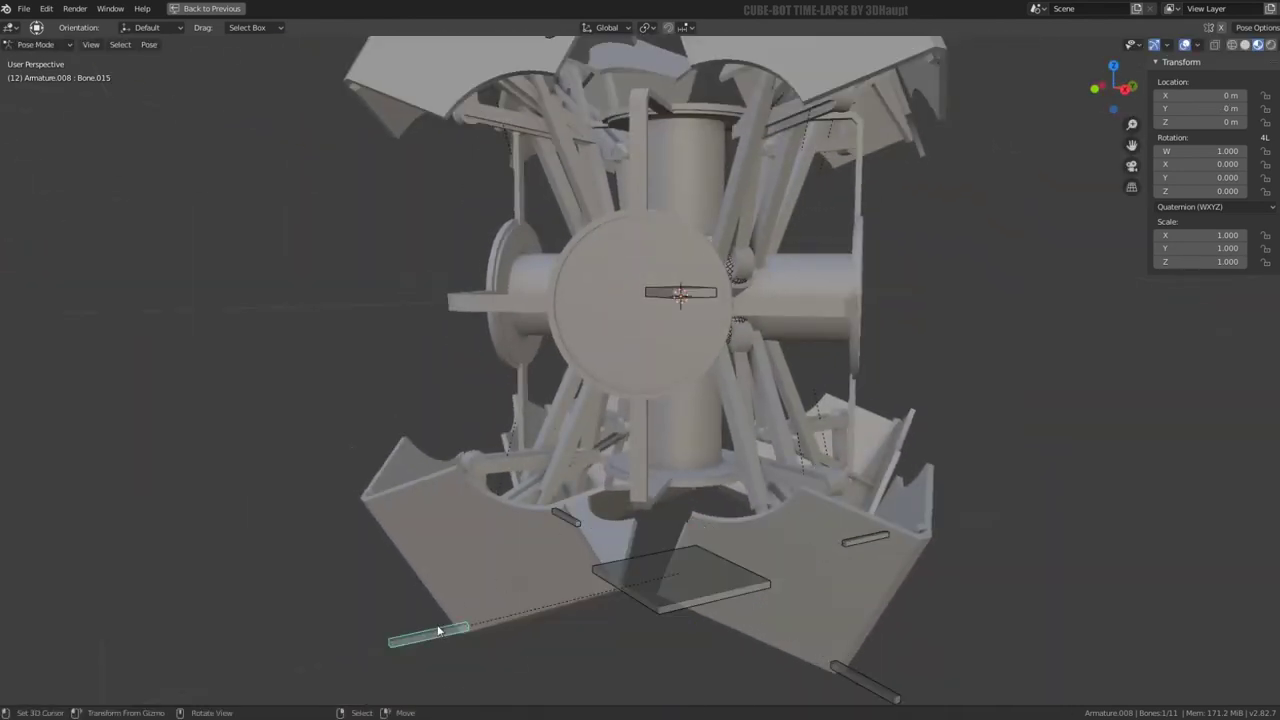
{"action": "middle_click_drag", "start_coordinate": [425, 622], "coordinate": [665, 395]}
{"action": "key", "text": "g"}
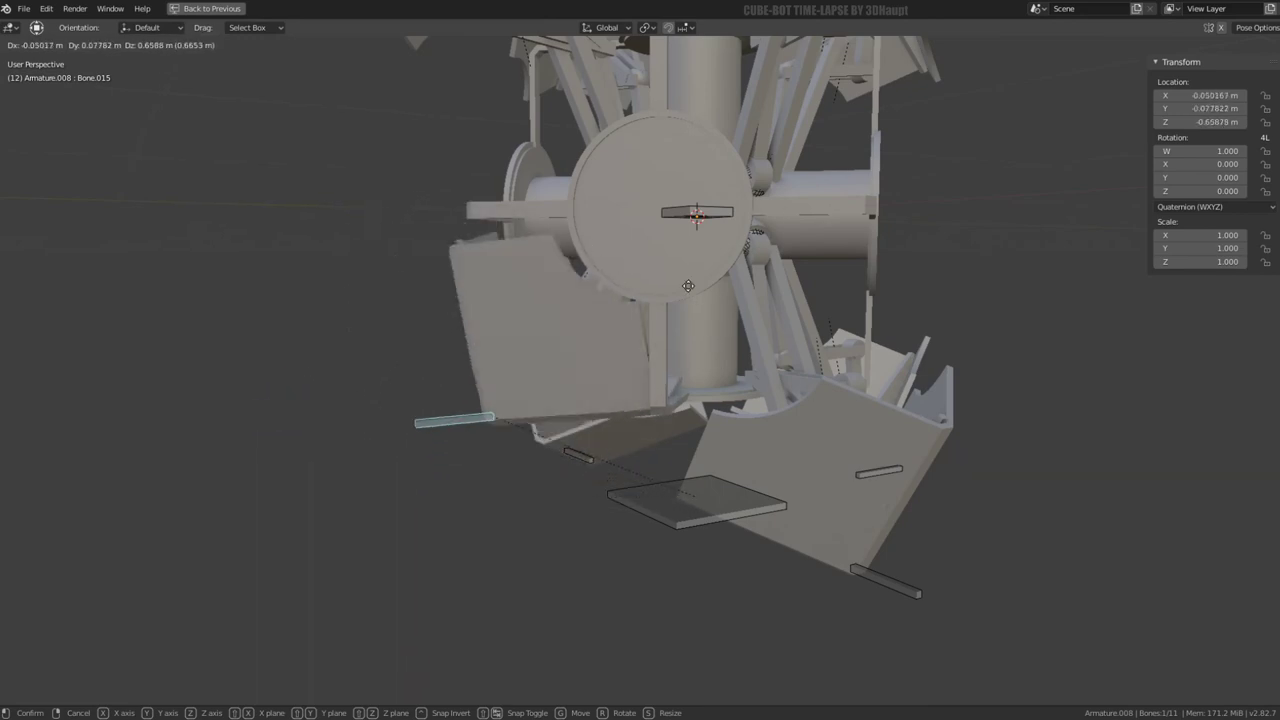
{"action": "right_click", "coordinate": [574, 257]}
{"action": "mouse_move", "coordinate": [574, 257]}
{"action": "middle_mouse_down"}
{"action": "mouse_move", "coordinate": [657, 257]}
{"action": "mouse_move", "coordinate": [507, 239]}
{"action": "middle_mouse_up"}
{"action": "key", "text": "g"}
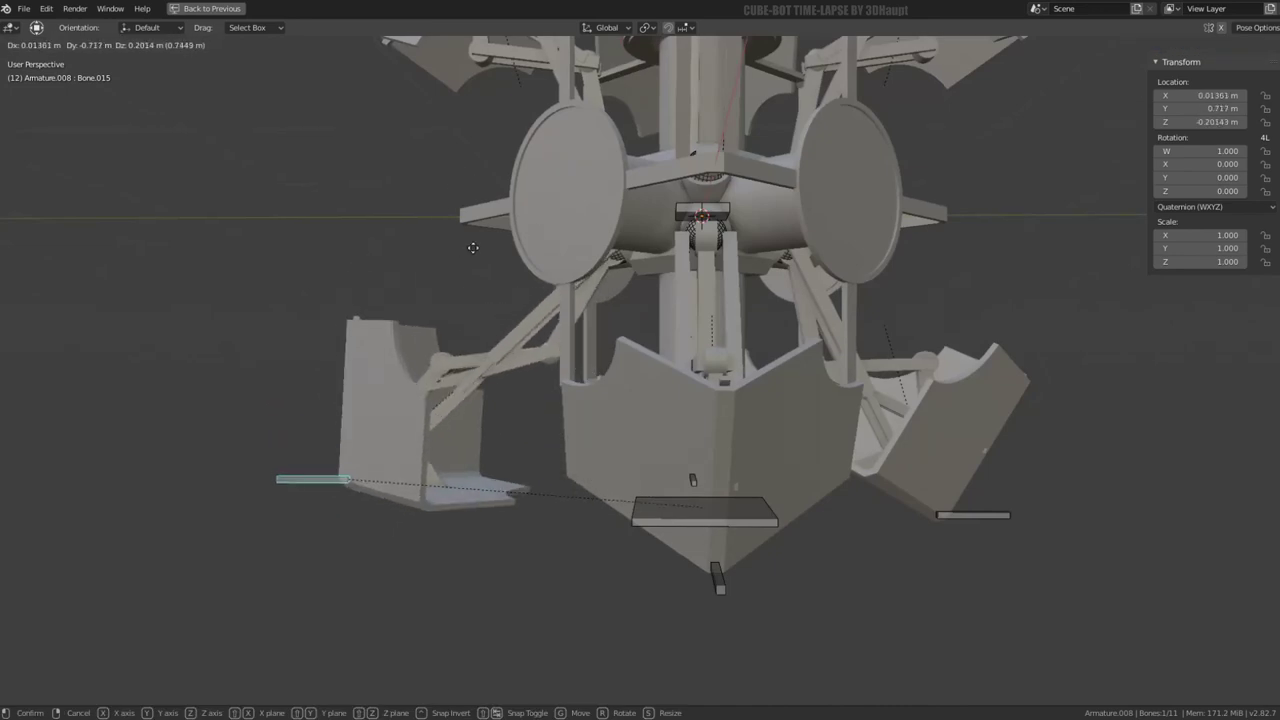
{"action": "right_click", "coordinate": [737, 487]}
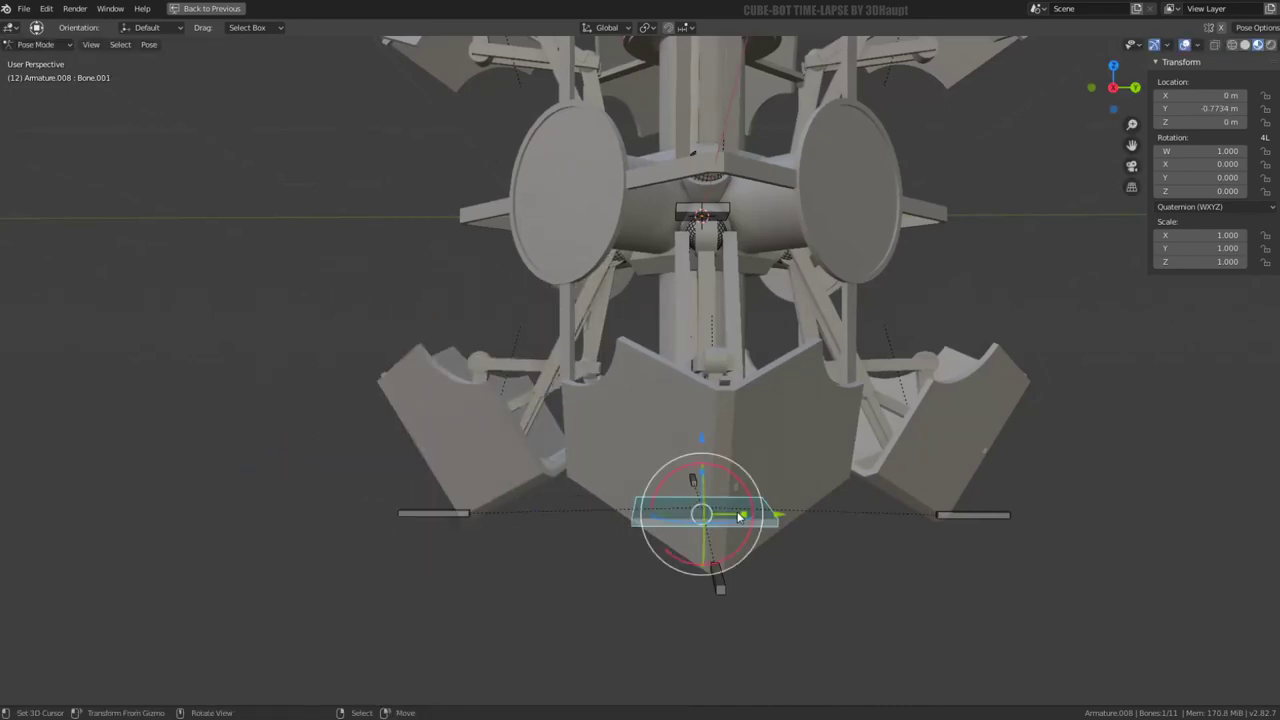
{"action": "key", "text": "g"}
{"action": "right_click", "coordinate": [681, 577]}
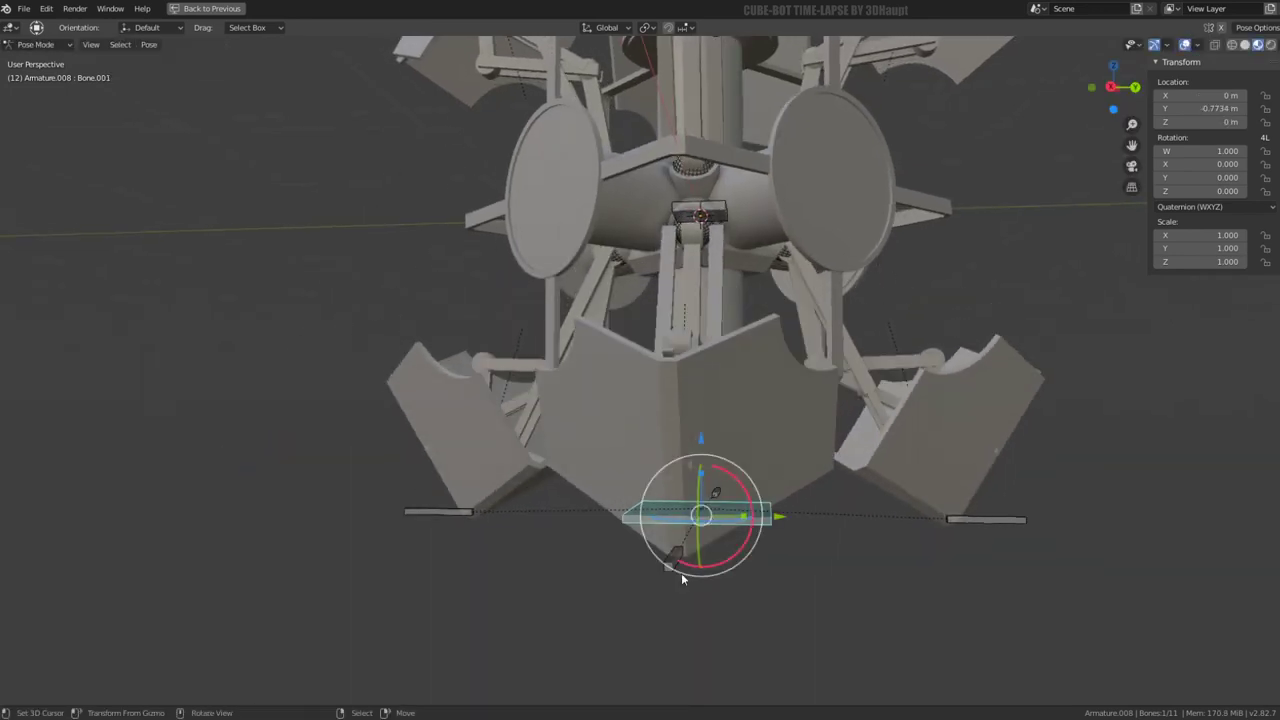
{"action": "key", "text": "g"}
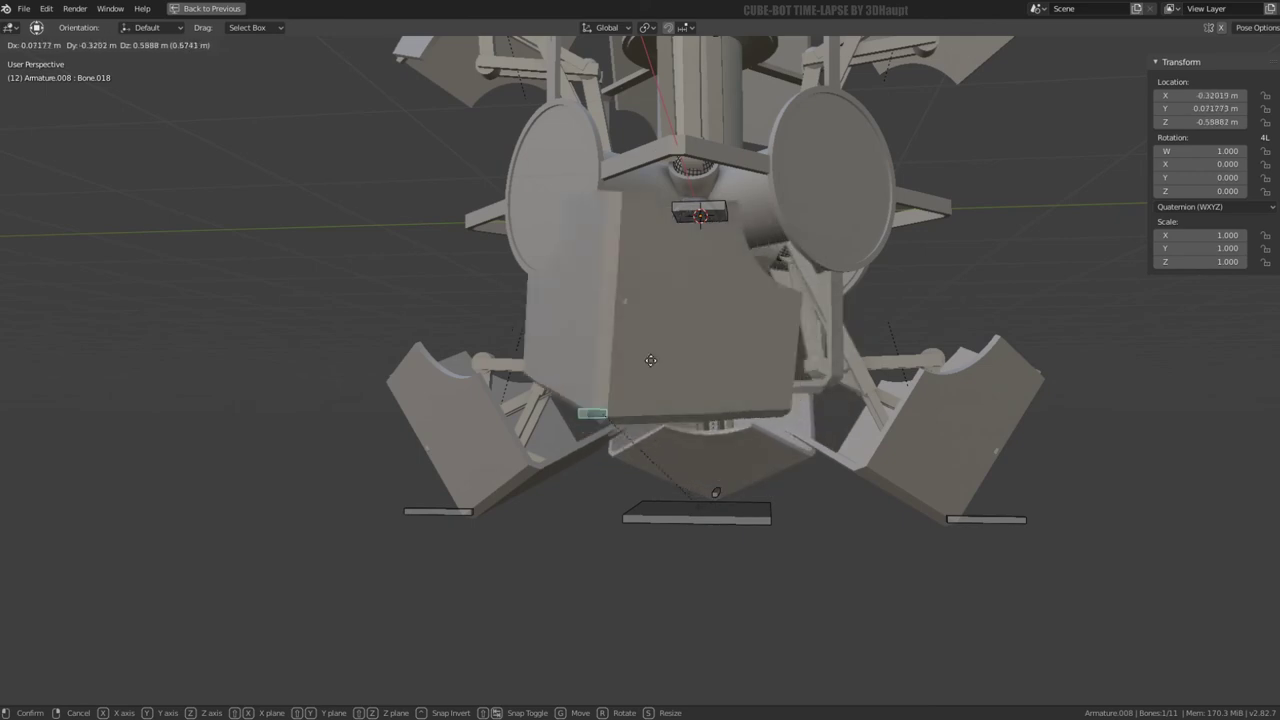
{"action": "key", "text": "Escape"}
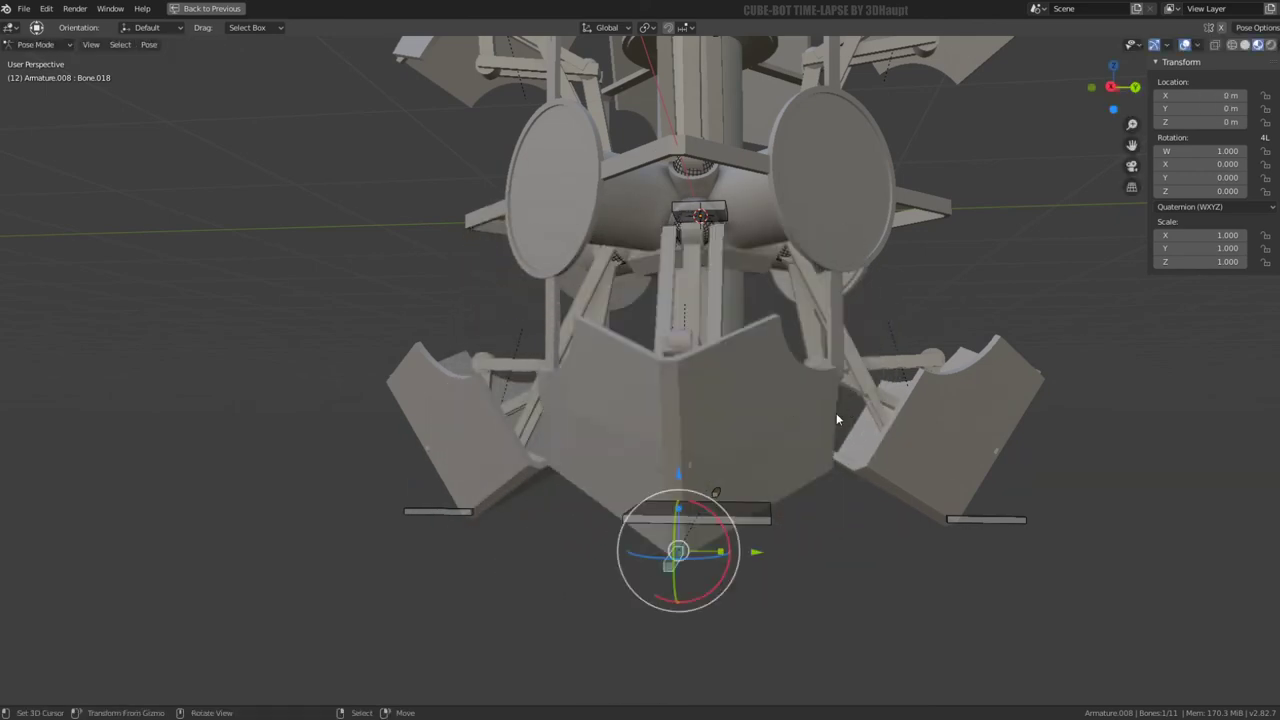
Select the right foot control Bone.017 and trial-move it, cancelling each attempt
{"action": "left_click", "coordinate": [965, 518]}
{"action": "middle_click_drag", "start_coordinate": [965, 518], "coordinate": [890, 460]}
{"action": "key", "text": "g"}
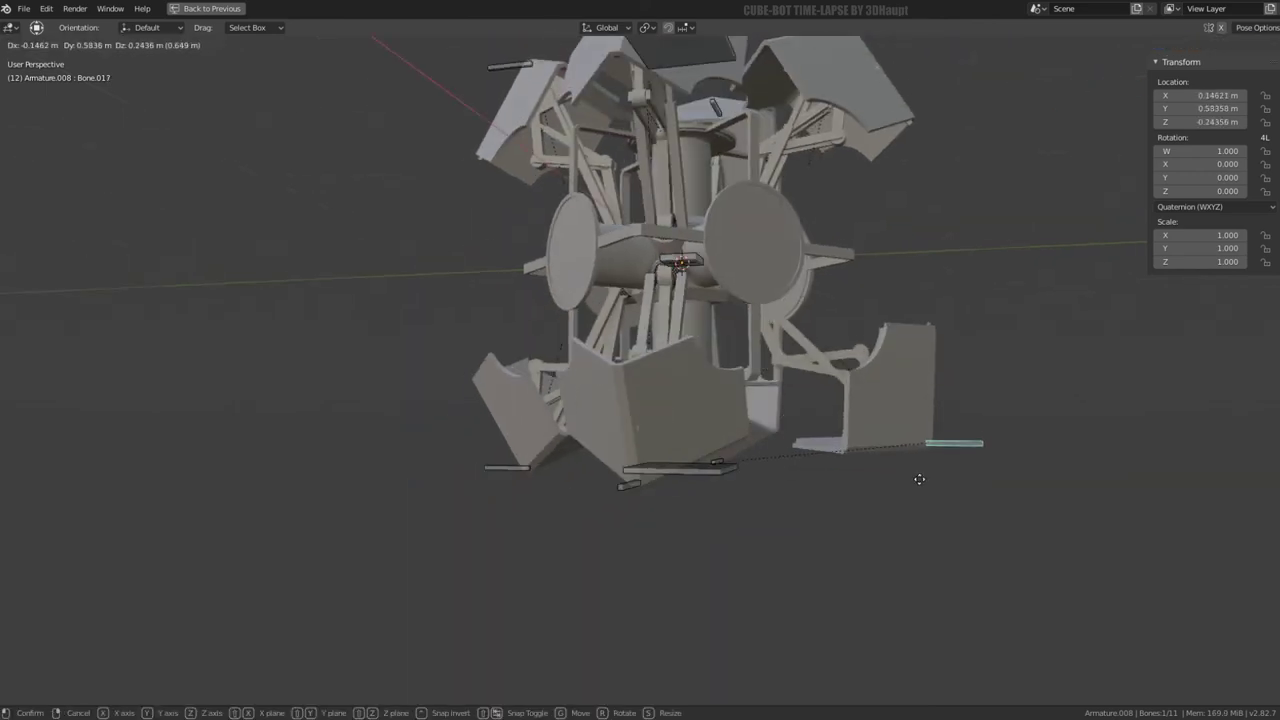
{"action": "key", "text": "Escape"}
{"action": "mouse_move", "coordinate": [808, 491]}
{"action": "middle_mouse_down"}
{"action": "mouse_move", "coordinate": [839, 382]}
{"action": "mouse_move", "coordinate": [811, 277]}
{"action": "mouse_move", "coordinate": [829, 357]}
{"action": "mouse_move", "coordinate": [822, 415]}
{"action": "middle_mouse_up"}
{"action": "key", "text": "g"}
{"action": "key", "text": "Escape"}
{"action": "key", "text": "g"}
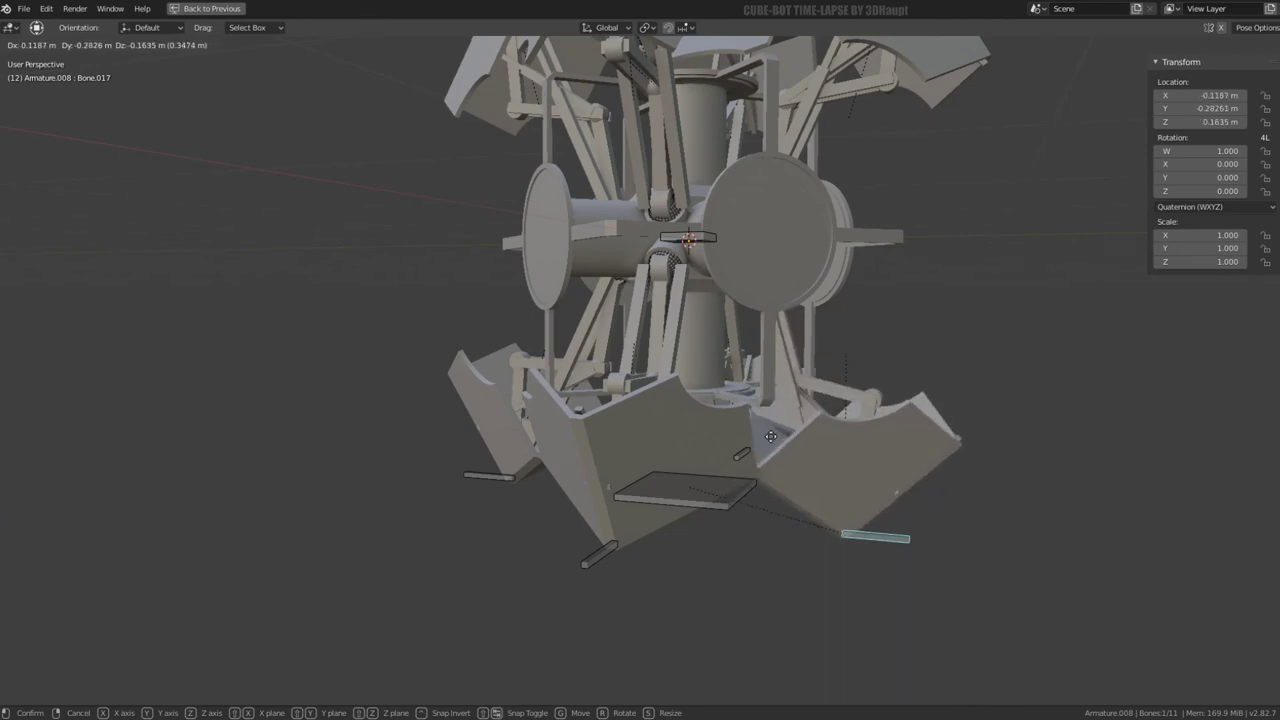
{"action": "key", "text": "Escape"}
In Right Ortho view, place Bone.017 0.655 m out in Y and -0.121 m in Z
{"action": "key", "text": "KP_3"}
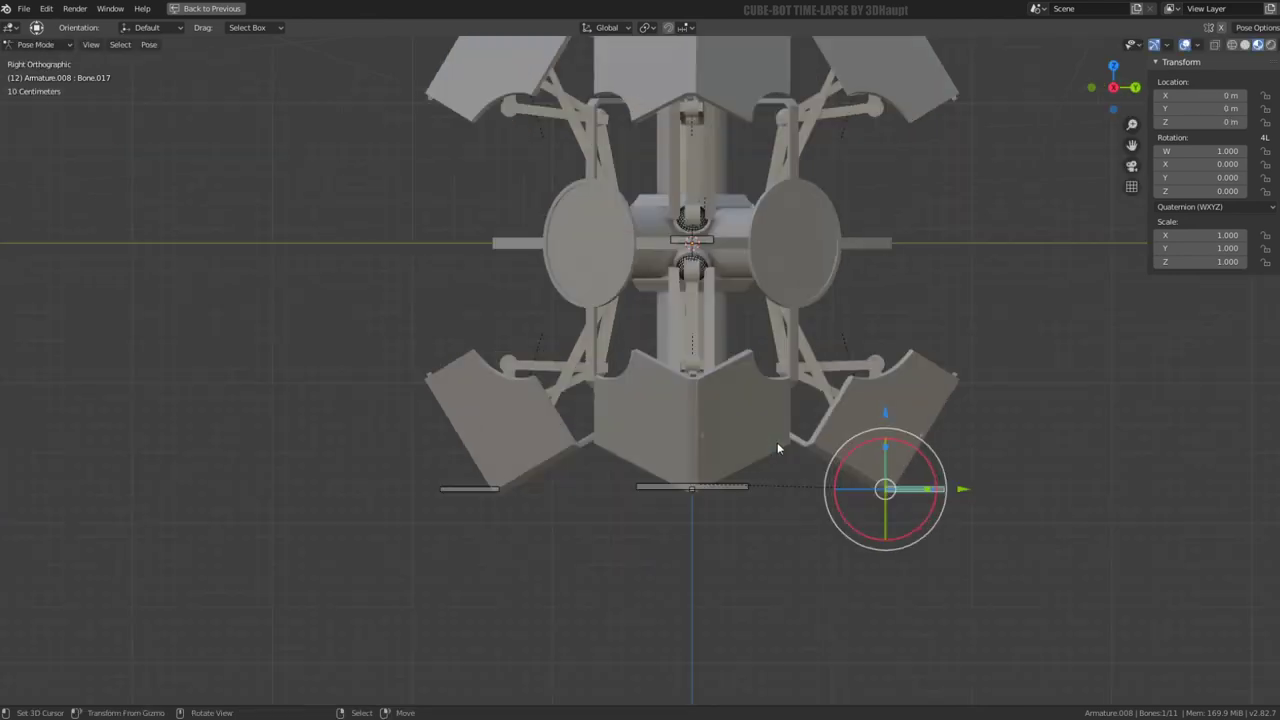
{"action": "middle_click_drag", "start_coordinate": [886, 393], "coordinate": [907, 370], "text": "shift"}
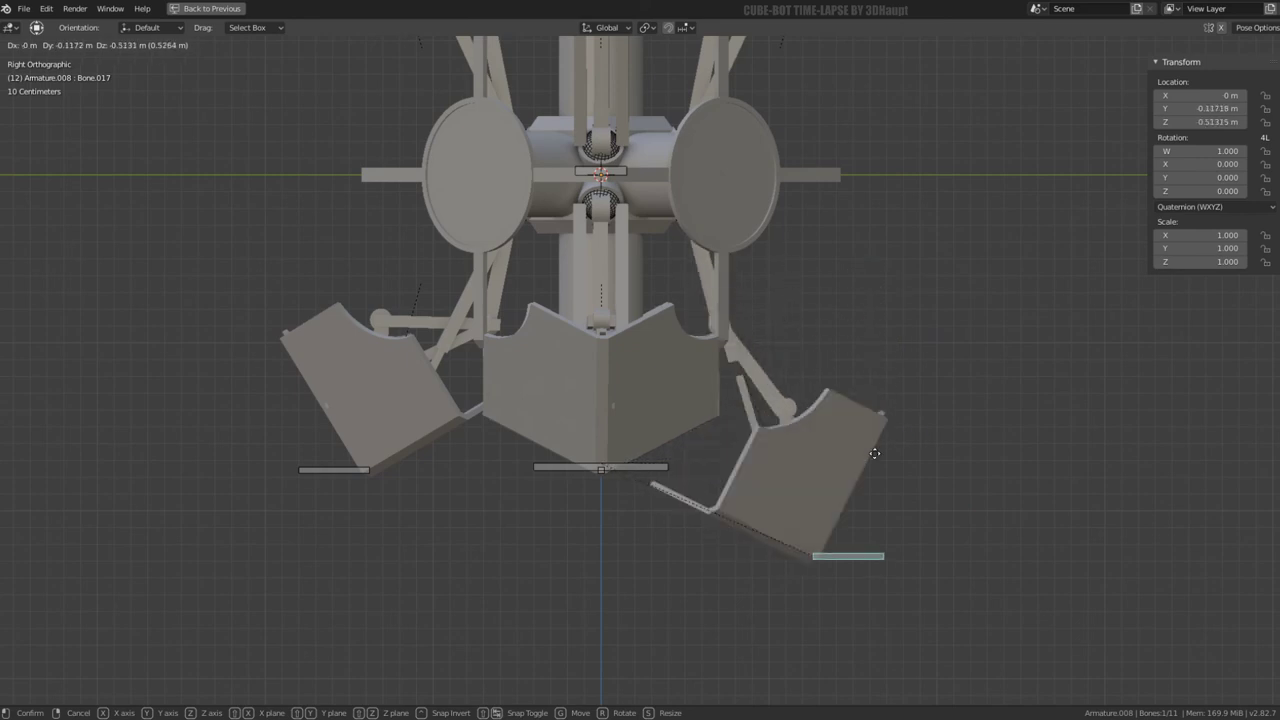
{"action": "left_click", "coordinate": [999, 387]}
{"action": "mouse_move", "coordinate": [999, 387]}
{"action": "middle_mouse_down"}
{"action": "mouse_move", "coordinate": [877, 348]}
{"action": "mouse_move", "coordinate": [790, 376]}
{"action": "mouse_move", "coordinate": [739, 369]}
{"action": "middle_mouse_up"}
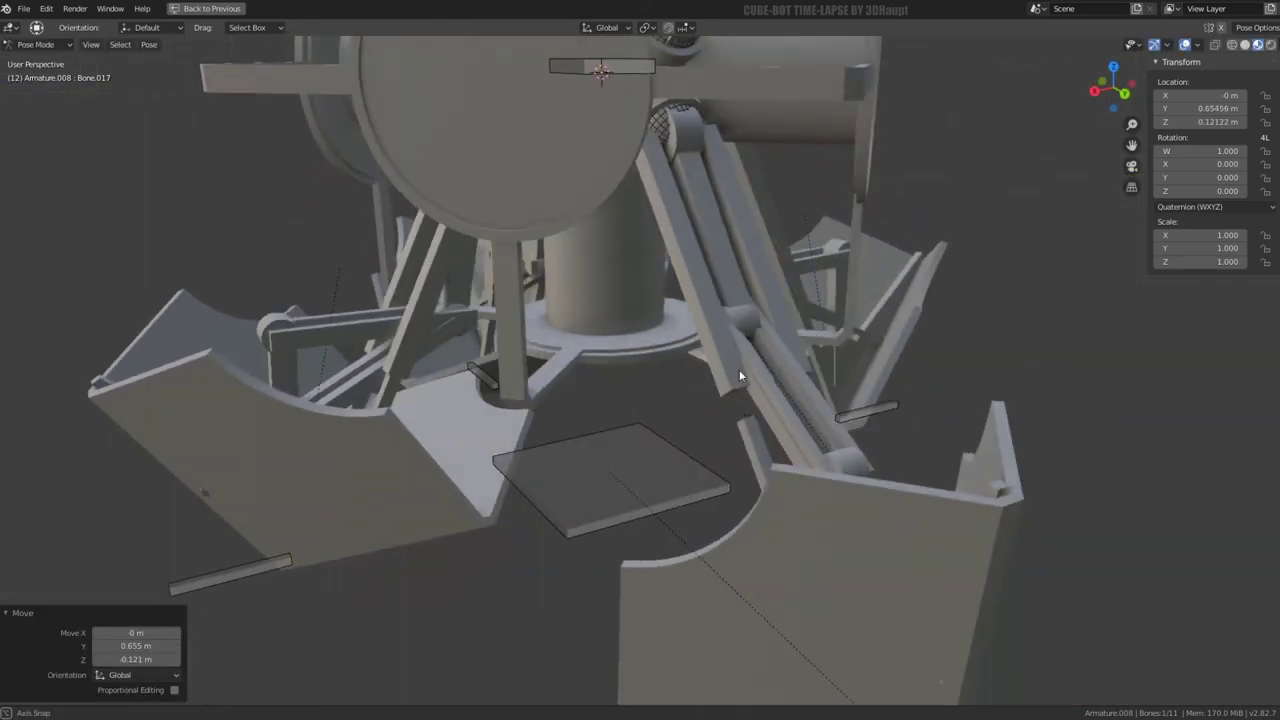
Select the diagonal leg strut, enter Edit Mode and set transform orientation to Normal
{"action": "left_click", "coordinate": [68, 62]}
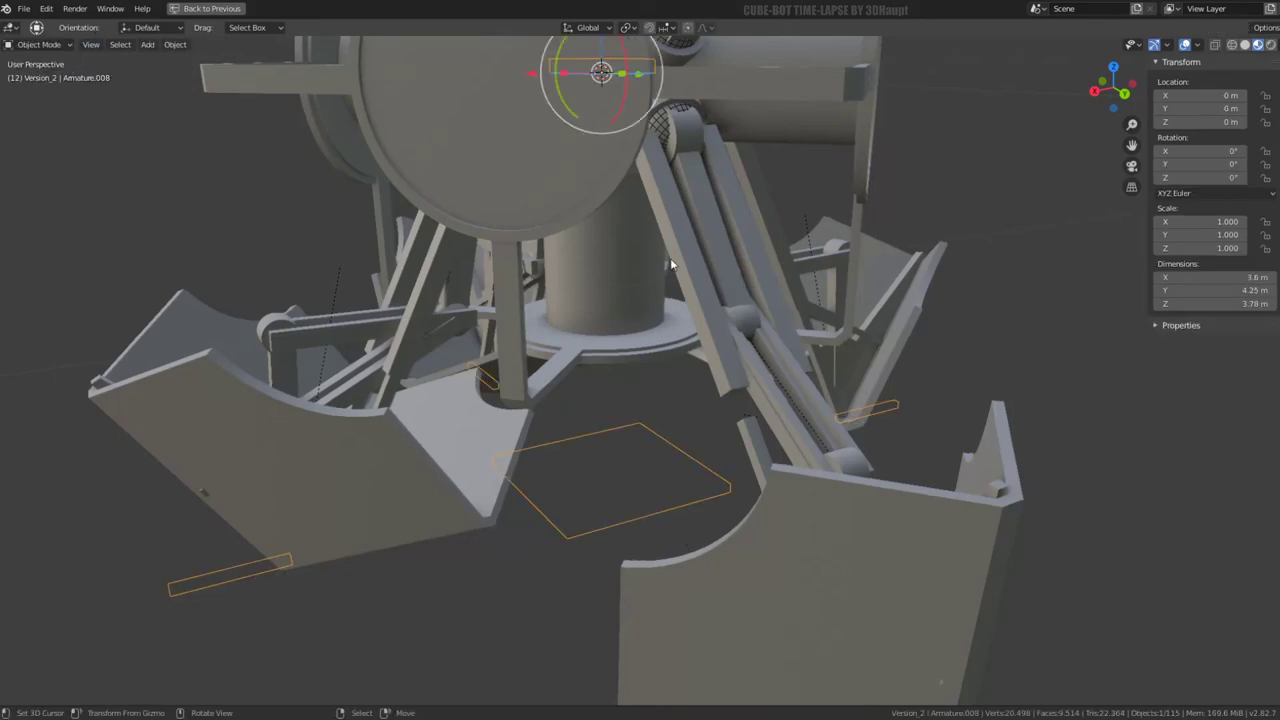
{"action": "left_click", "coordinate": [683, 312]}
{"action": "left_click", "coordinate": [695, 306]}
{"action": "mouse_move", "coordinate": [695, 306]}
{"action": "middle_mouse_down"}
{"action": "mouse_move", "coordinate": [676, 311]}
{"action": "mouse_move", "coordinate": [794, 349]}
{"action": "mouse_move", "coordinate": [695, 366]}
{"action": "middle_mouse_up"}
{"action": "key", "text": "Tab"}
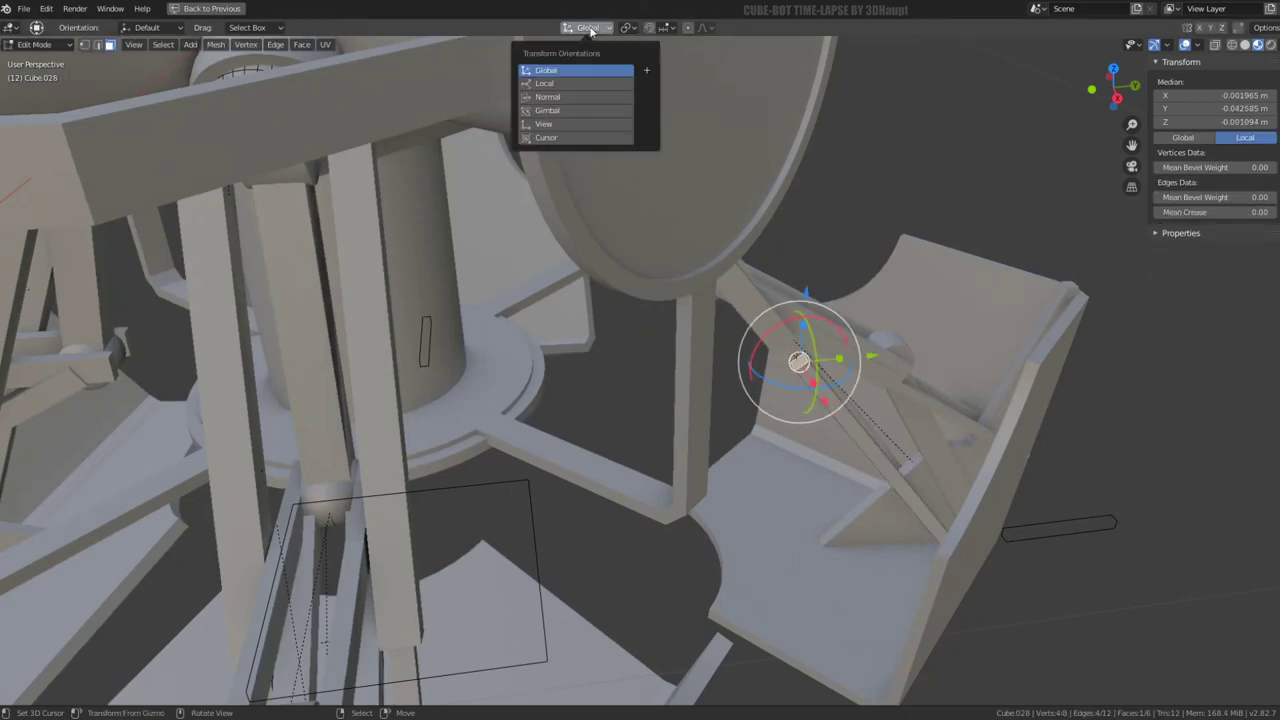
{"action": "left_click", "coordinate": [588, 96]}
{"action": "middle_click_drag", "start_coordinate": [640, 260], "coordinate": [720, 337]}
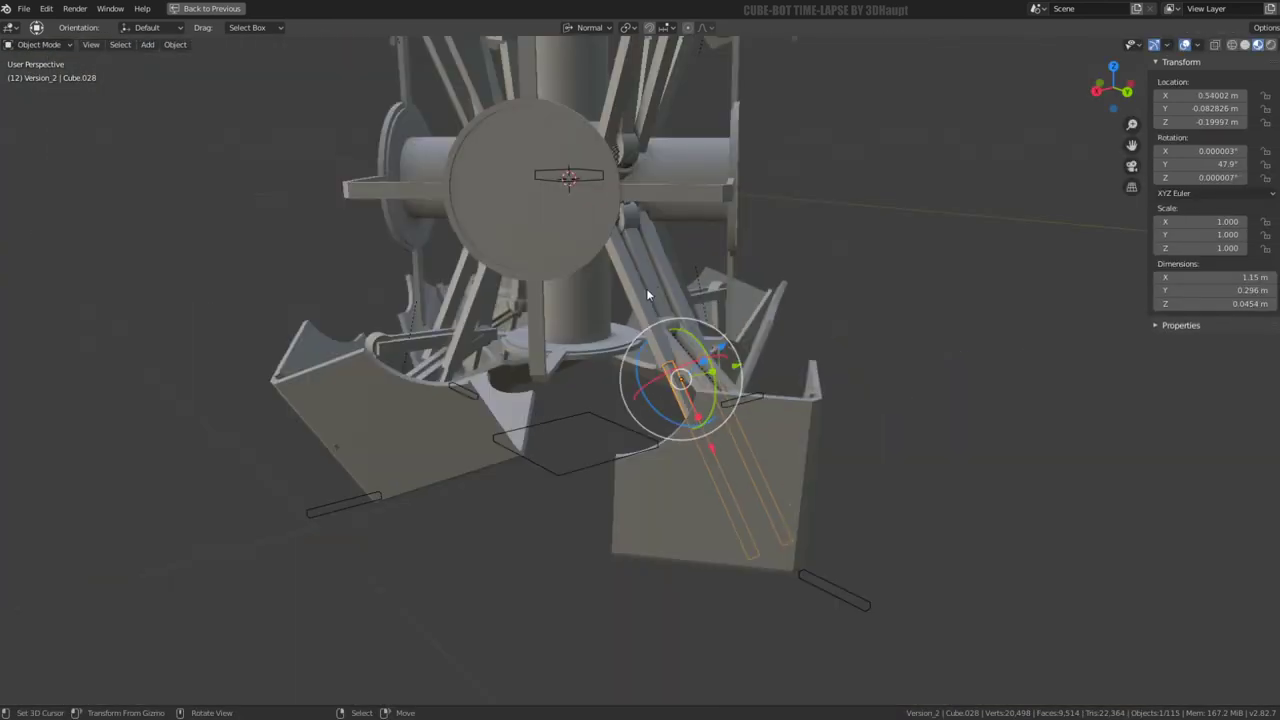
{"action": "mouse_move", "coordinate": [589, 327]}
{"action": "middle_mouse_down"}
{"action": "mouse_move", "coordinate": [690, 304]}
{"action": "mouse_move", "coordinate": [725, 331]}
{"action": "mouse_move", "coordinate": [753, 332]}
{"action": "mouse_move", "coordinate": [710, 333]}
{"action": "mouse_move", "coordinate": [667, 294]}
{"action": "mouse_move", "coordinate": [701, 267]}
{"action": "middle_mouse_up"}
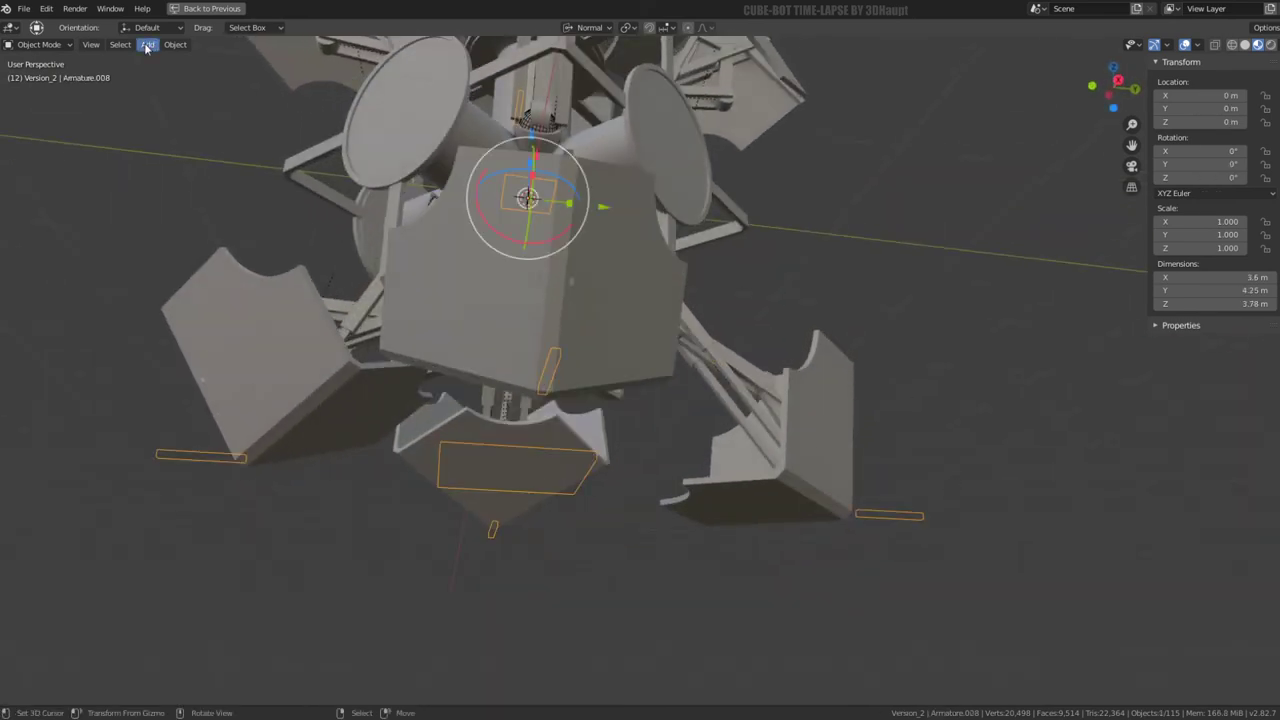
In Pose Mode, raise and then lower the right foot control Bone.017 to test the leg
{"action": "left_click", "coordinate": [40, 90]}
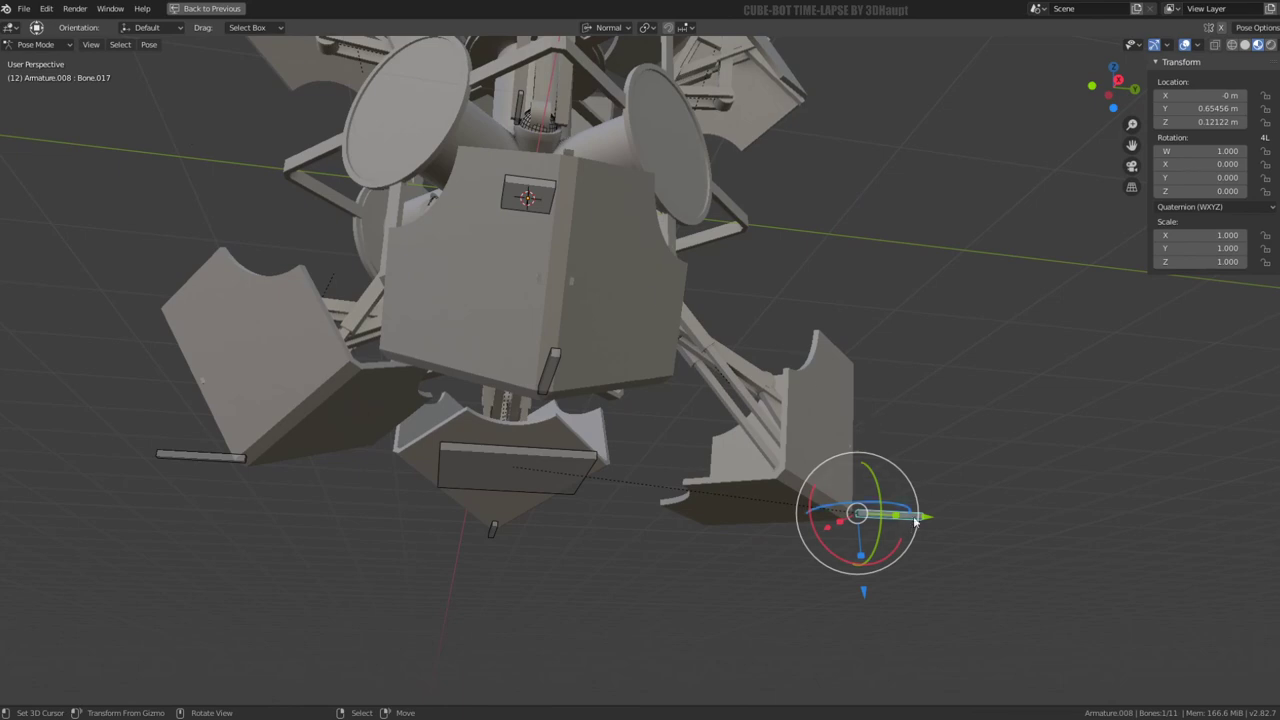
{"action": "key", "text": "KP_3"}
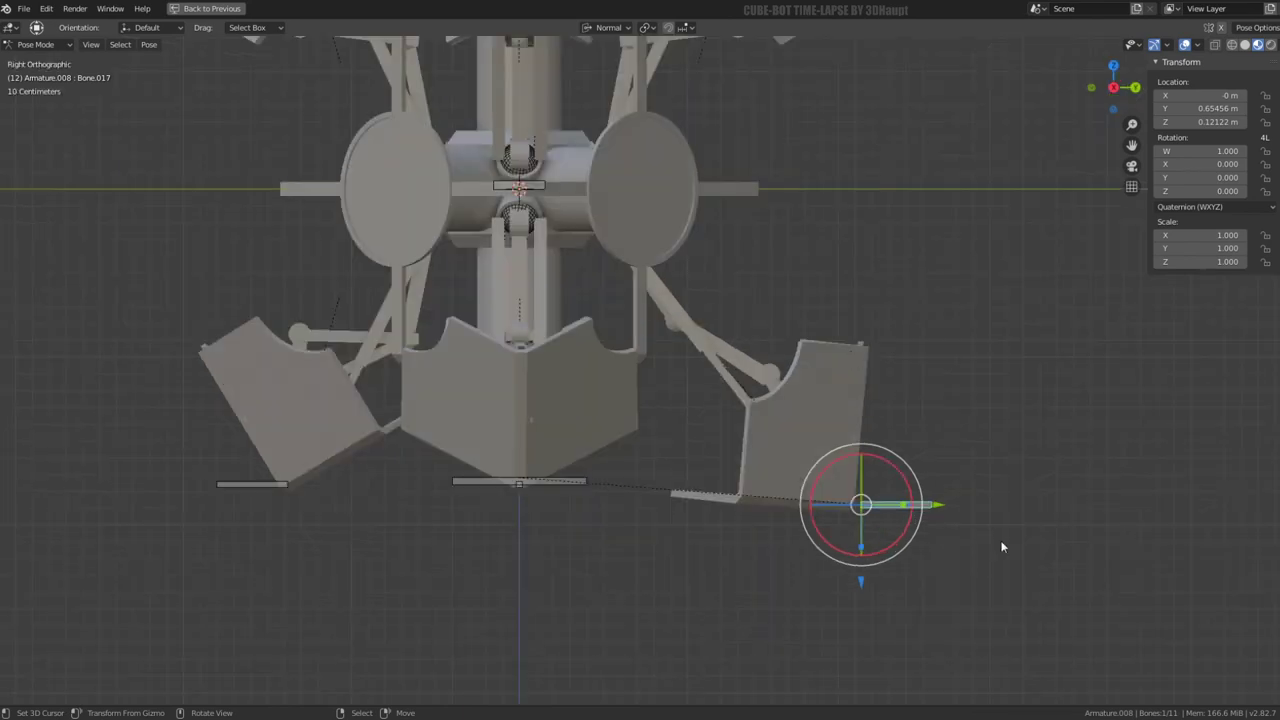
{"action": "key", "text": "g"}
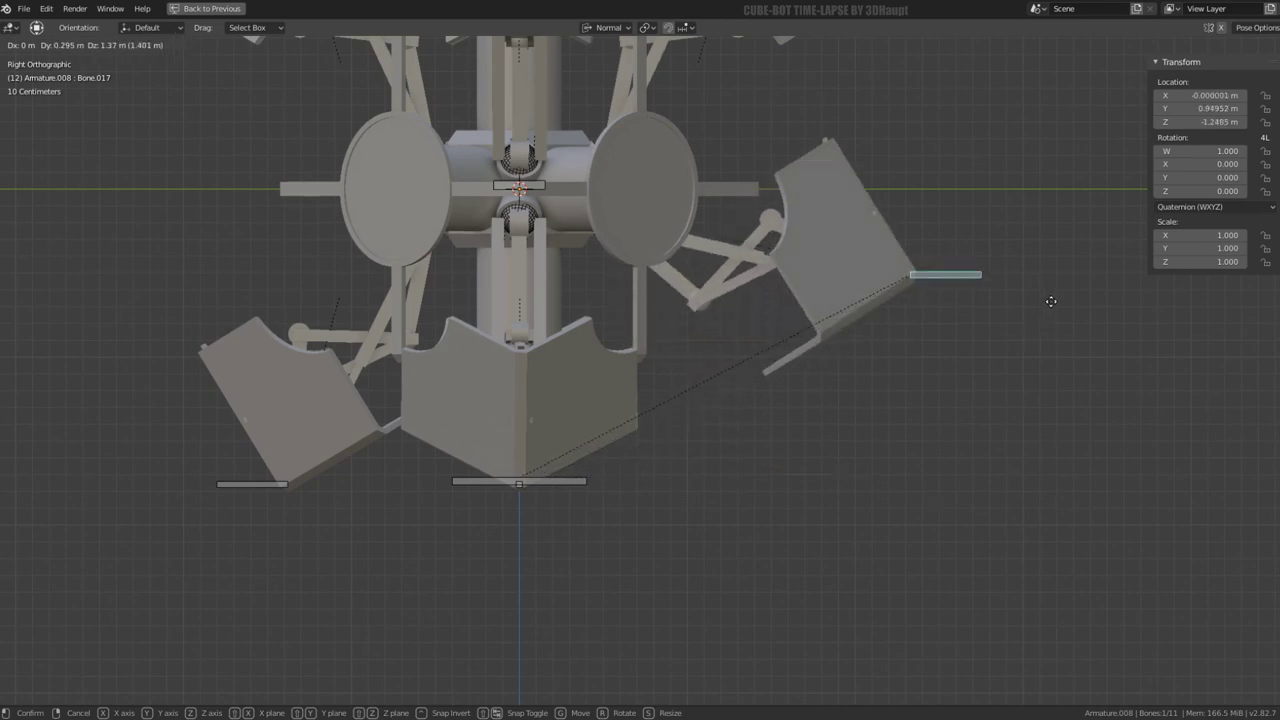
{"action": "left_click", "coordinate": [1064, 229]}
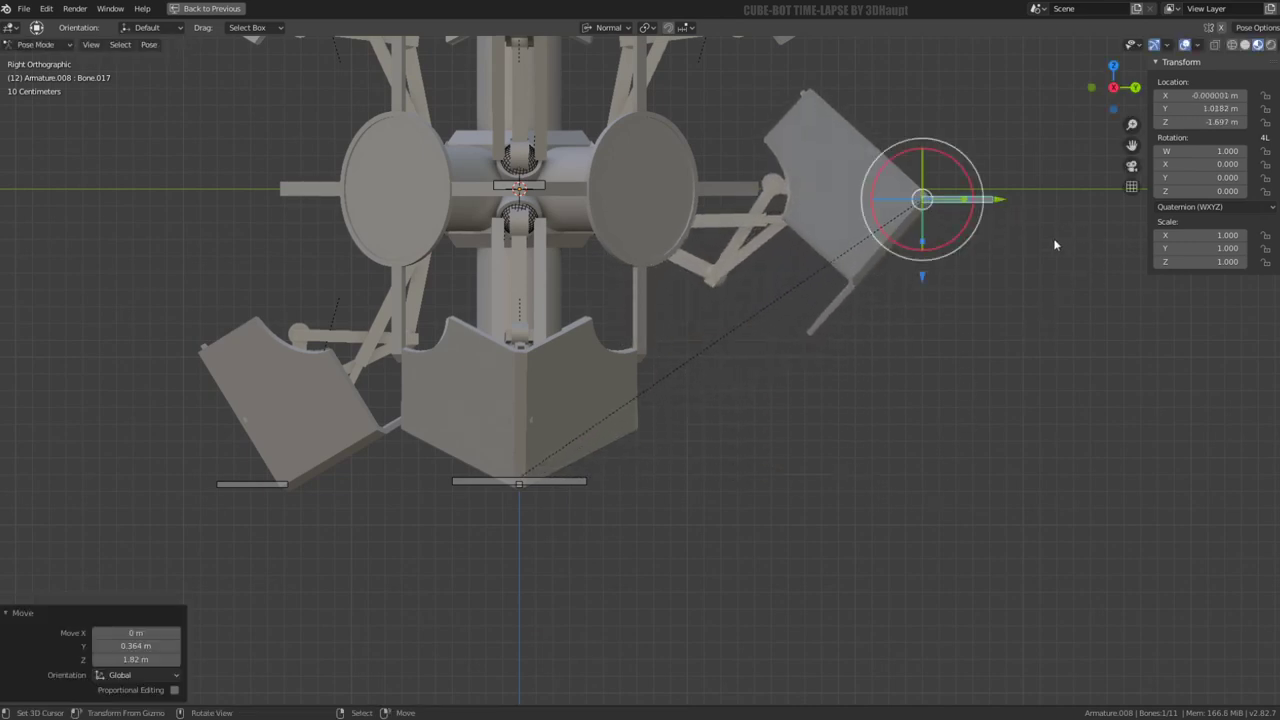
{"action": "mouse_move", "coordinate": [1053, 238]}
{"action": "middle_mouse_down"}
{"action": "mouse_move", "coordinate": [940, 317]}
{"action": "mouse_move", "coordinate": [759, 296]}
{"action": "mouse_move", "coordinate": [719, 226]}
{"action": "mouse_move", "coordinate": [718, 194]}
{"action": "mouse_move", "coordinate": [725, 285]}
{"action": "mouse_move", "coordinate": [744, 312]}
{"action": "middle_mouse_up"}
{"action": "key", "text": "g"}
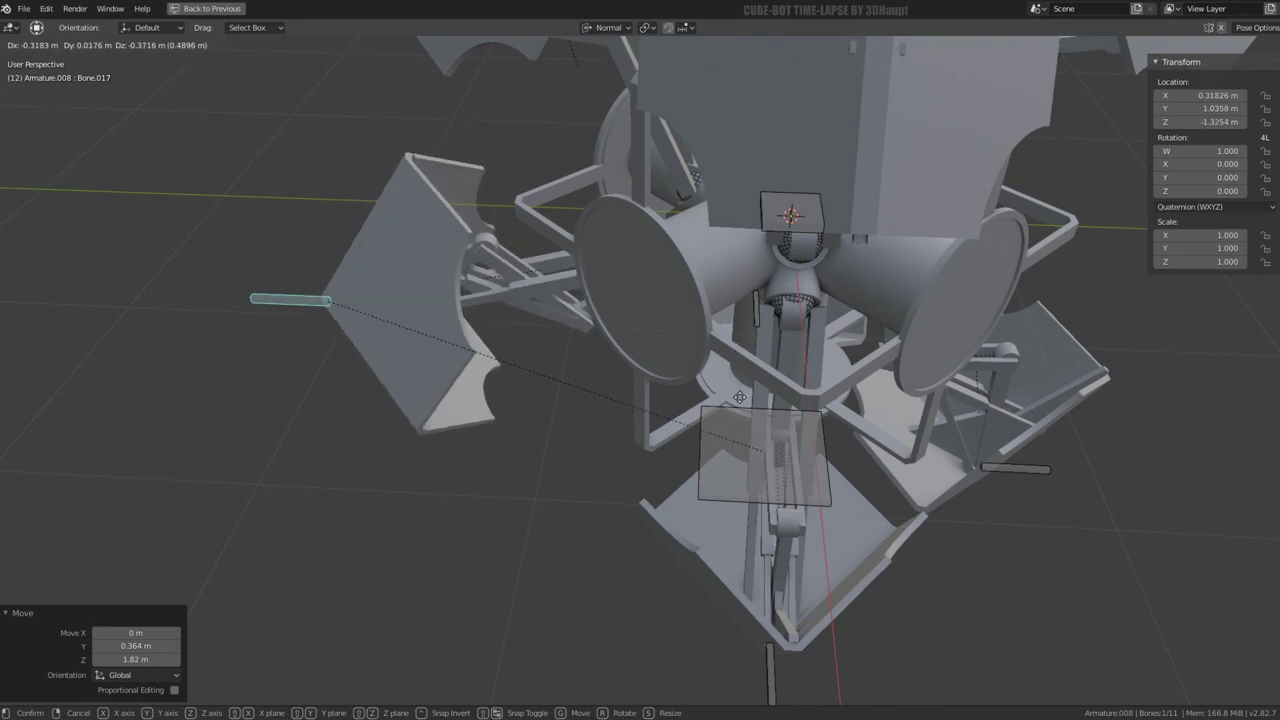
{"action": "left_click_drag", "start_coordinate": [750, 309], "coordinate": [740, 420]}
{"action": "left_click", "coordinate": [740, 420]}
Try further foot control moves from new view angles, cancelling the last one
{"action": "mouse_move", "coordinate": [740, 420]}
{"action": "middle_mouse_down"}
{"action": "mouse_move", "coordinate": [678, 398]}
{"action": "mouse_move", "coordinate": [786, 464]}
{"action": "mouse_move", "coordinate": [640, 400]}
{"action": "middle_mouse_up"}
{"action": "key", "text": "g"}
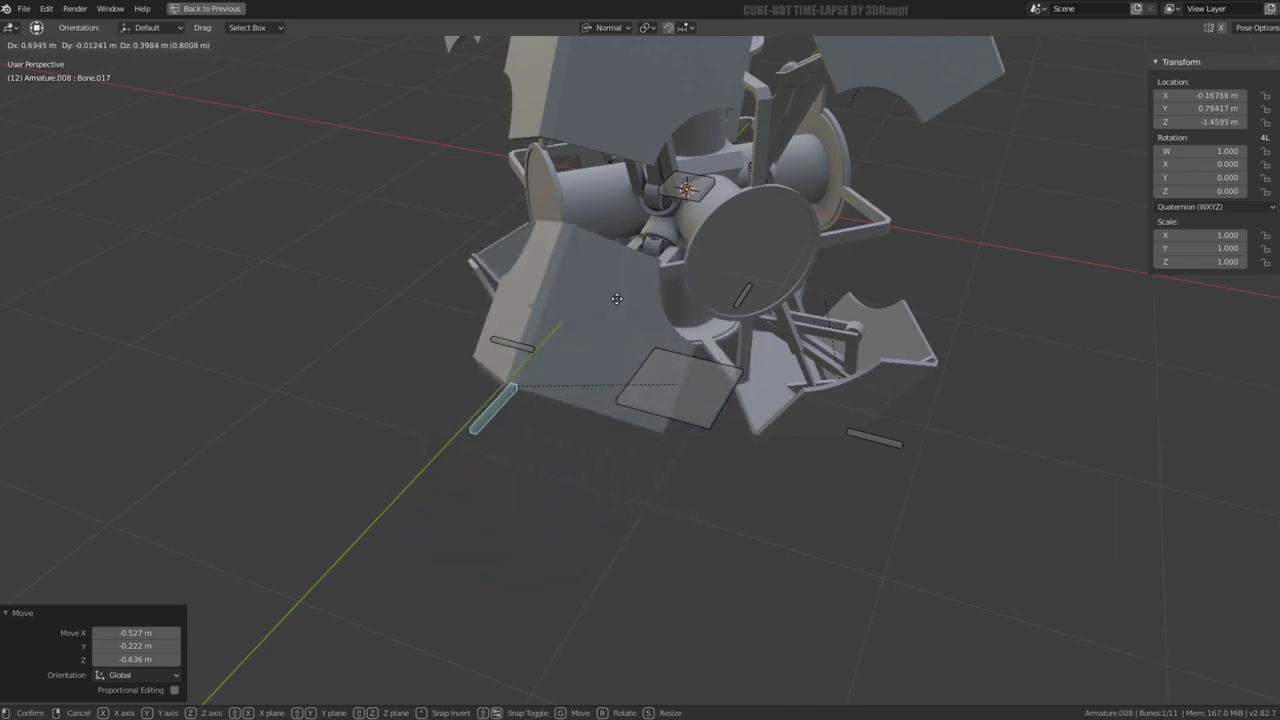
{"action": "mouse_move", "coordinate": [672, 260]}
{"action": "middle_mouse_down"}
{"action": "mouse_move", "coordinate": [772, 191]}
{"action": "mouse_move", "coordinate": [773, 216]}
{"action": "mouse_move", "coordinate": [753, 203]}
{"action": "middle_mouse_up"}
{"action": "key", "text": "g"}
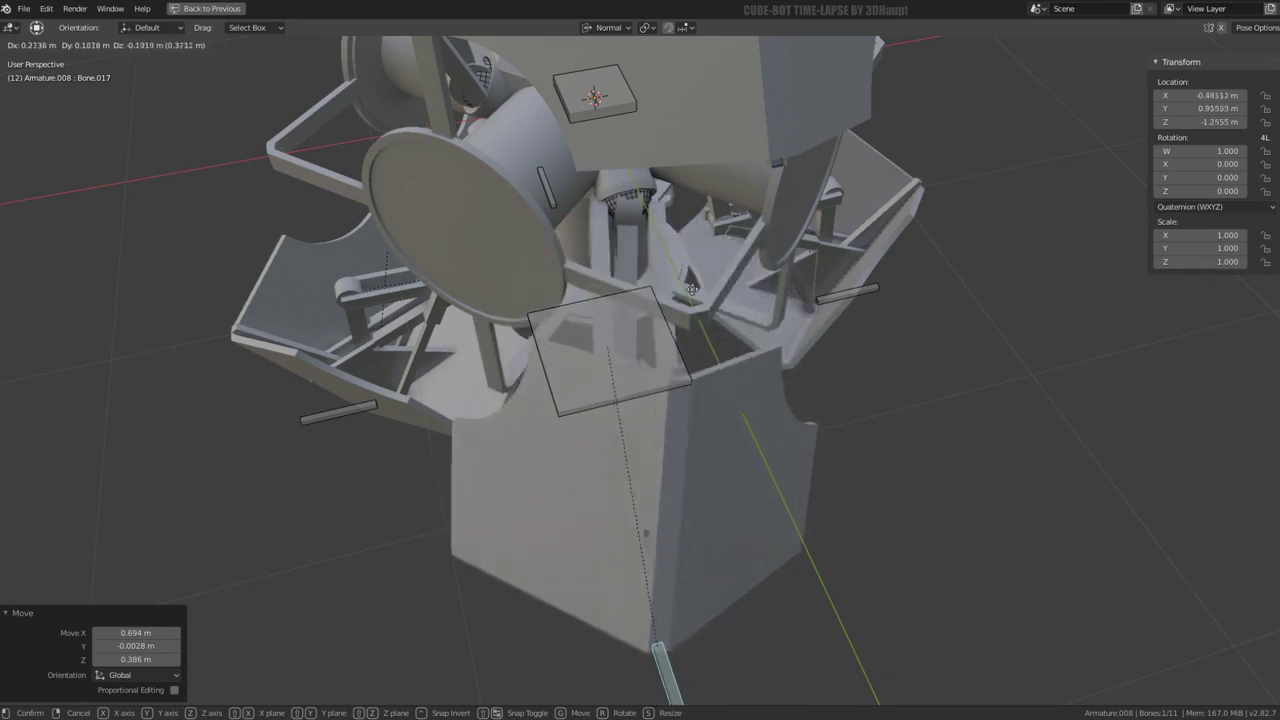
{"action": "key", "text": "Escape"}
{"action": "mouse_move", "coordinate": [940, 213]}
{"action": "middle_mouse_down"}
{"action": "mouse_move", "coordinate": [601, 219]}
{"action": "mouse_move", "coordinate": [820, 272]}
{"action": "mouse_move", "coordinate": [851, 347]}
{"action": "mouse_move", "coordinate": [632, 309]}
{"action": "middle_mouse_up"}
Clear location and rotation on all bones to fold the robot shut, back in Object Mode
{"action": "key", "text": "a"}
{"action": "key", "text": "alt+g"}
{"action": "key", "text": "alt+r"}
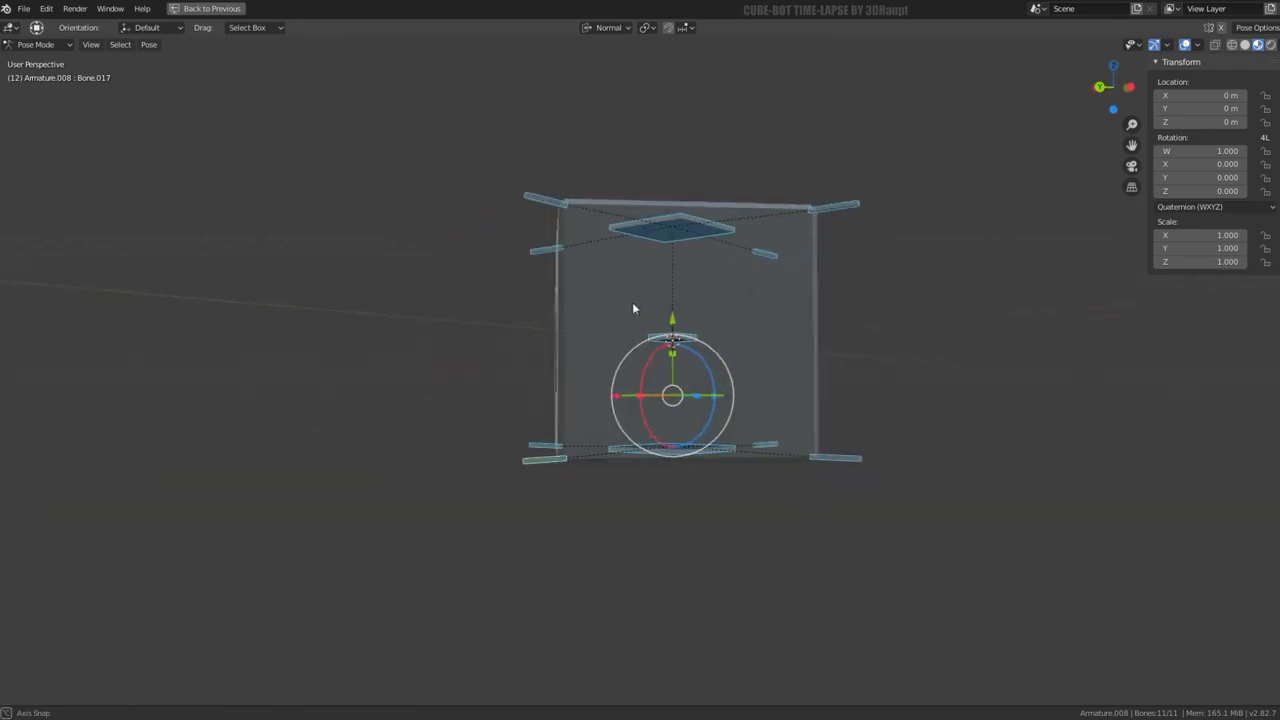
{"action": "left_click", "coordinate": [45, 60]}
{"action": "mouse_move", "coordinate": [270, 160]}
{"action": "middle_mouse_down"}
{"action": "mouse_move", "coordinate": [494, 257]}
{"action": "mouse_move", "coordinate": [327, 267]}
{"action": "middle_mouse_up"}
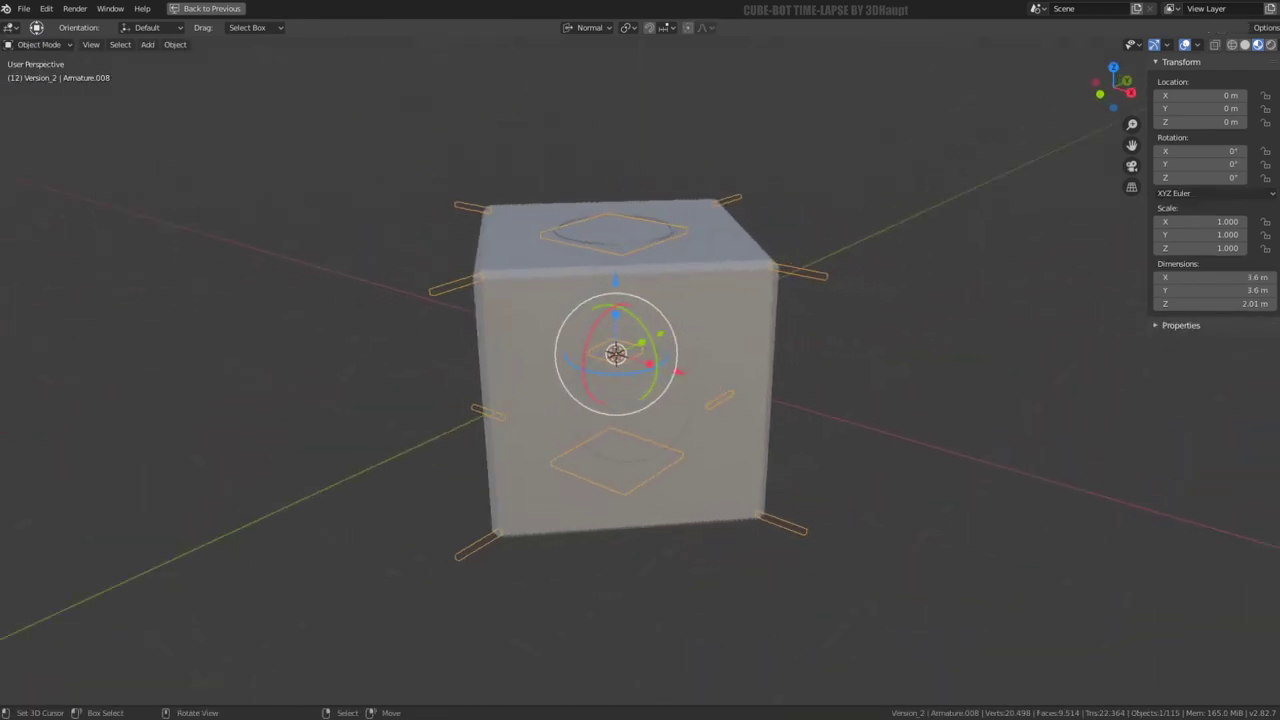